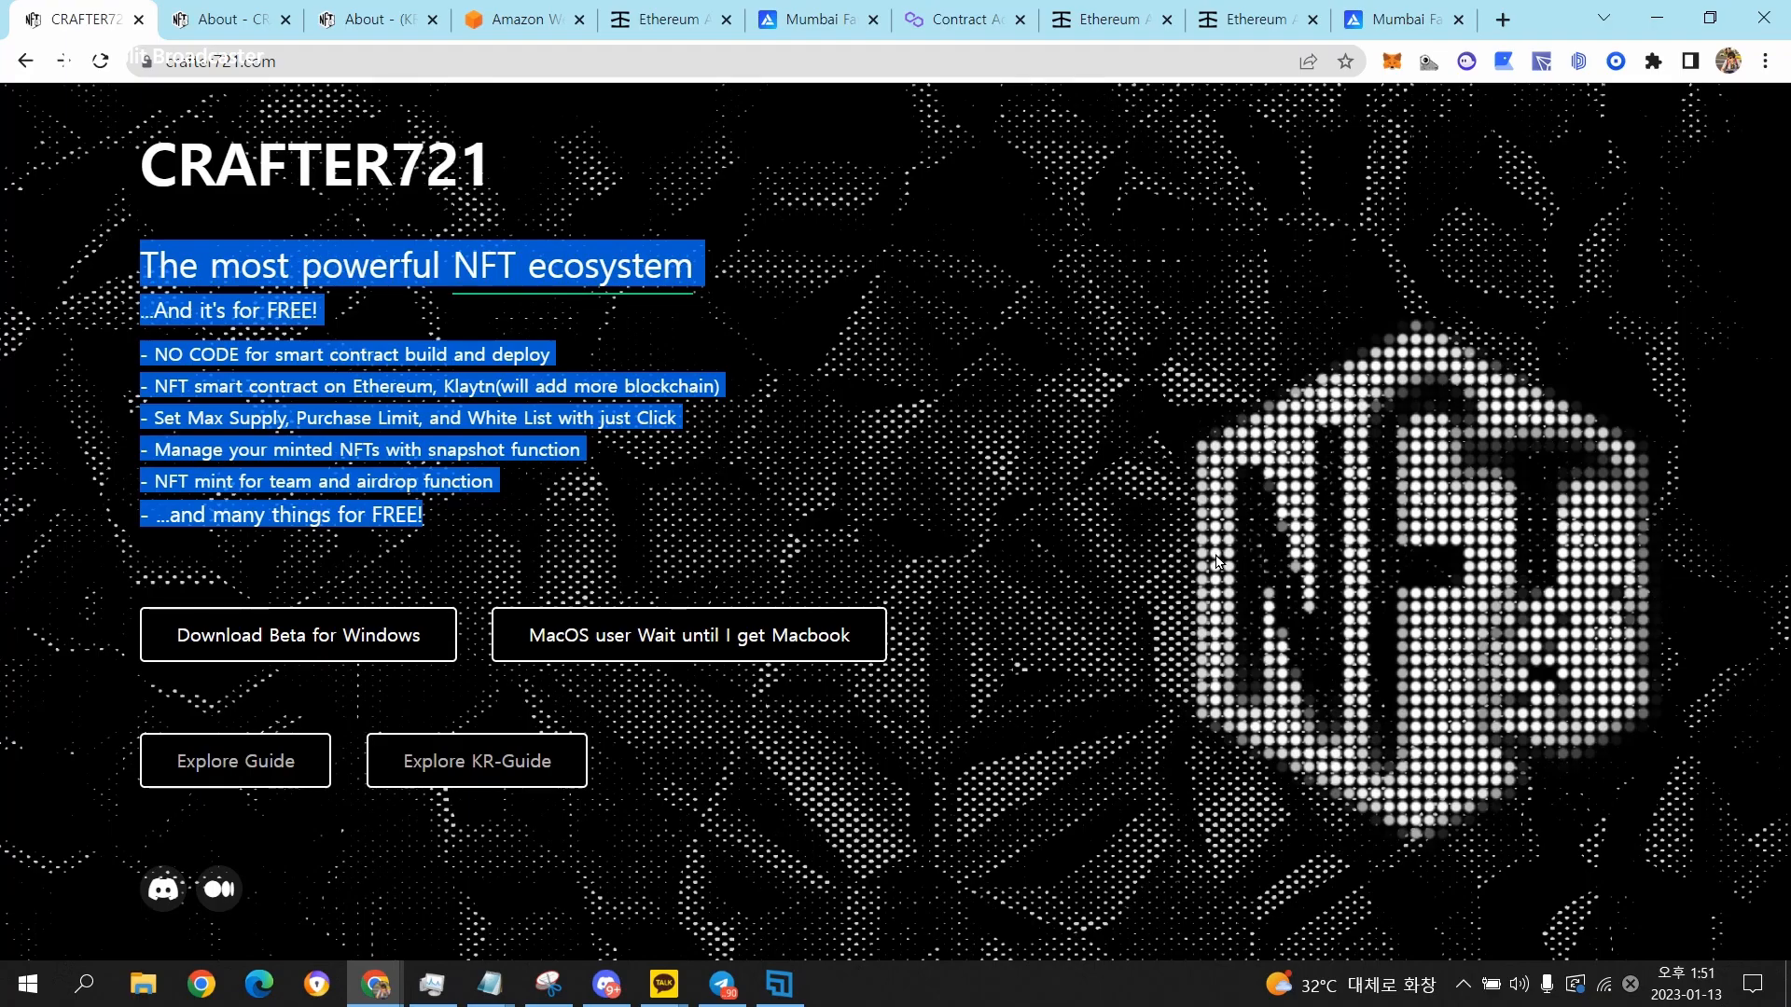
Download the CRAFTER721 beta for Windows, reading through and agreeing to the terms of use.
click(364, 635)
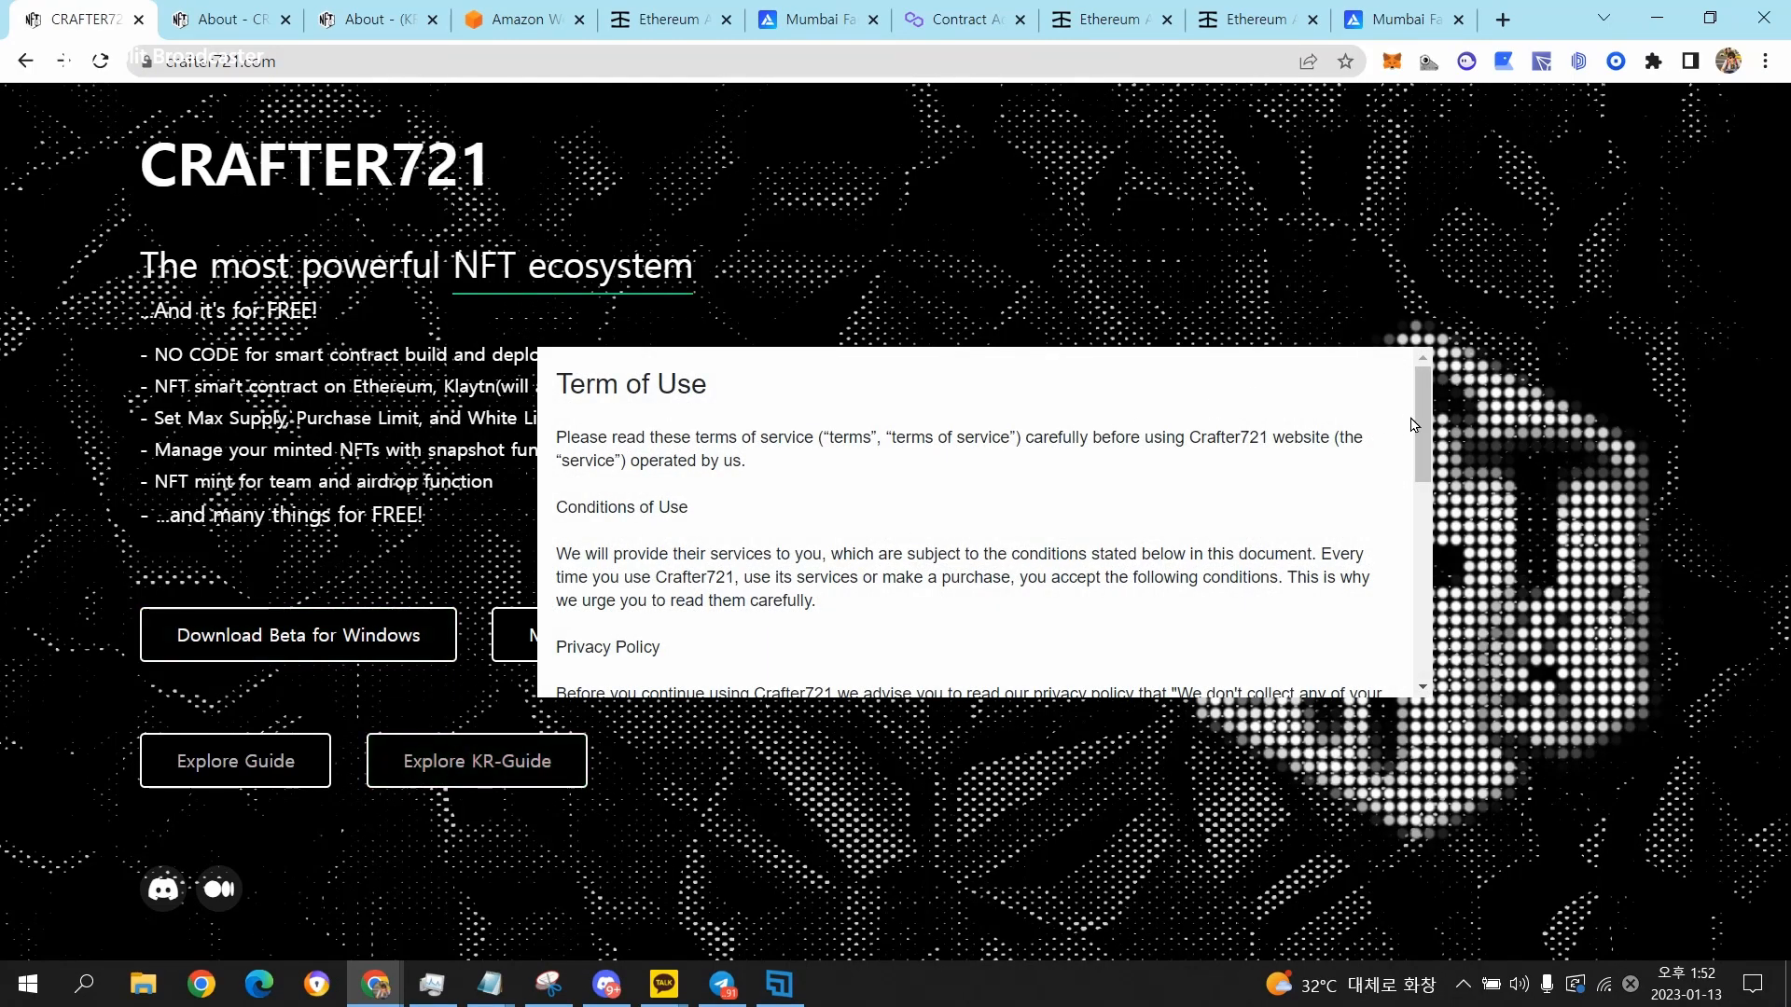
drag(1424, 412, 1427, 611)
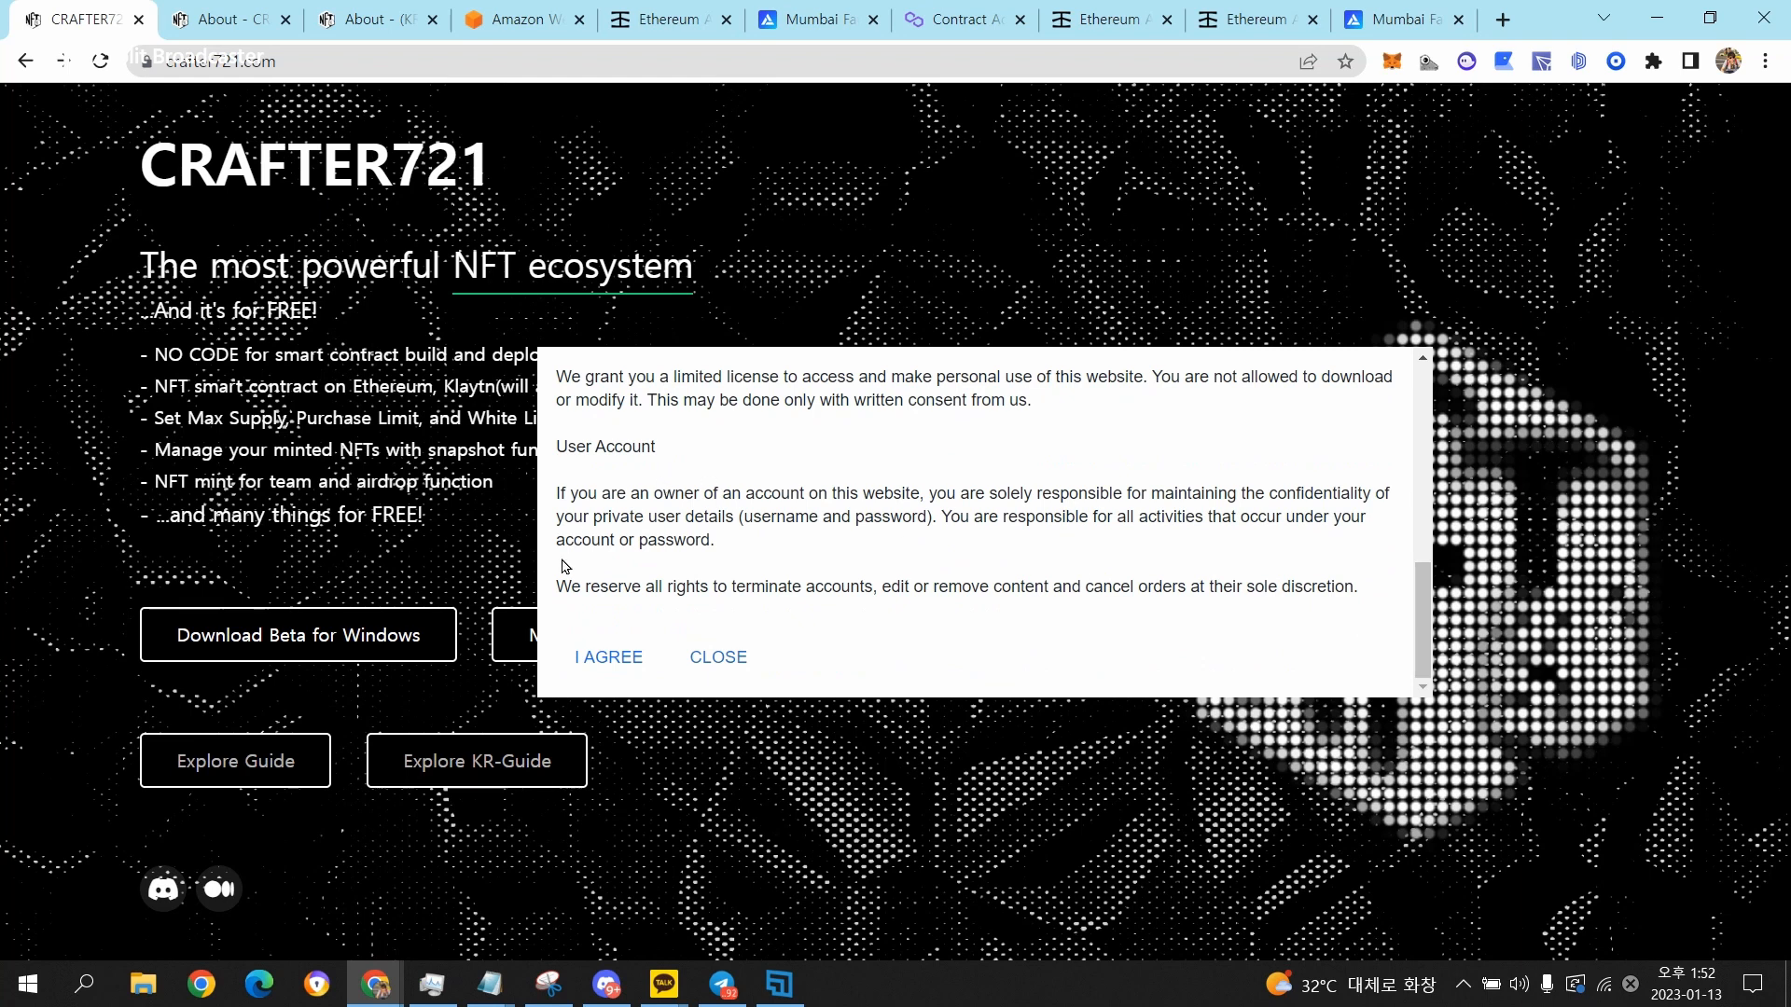
click(602, 660)
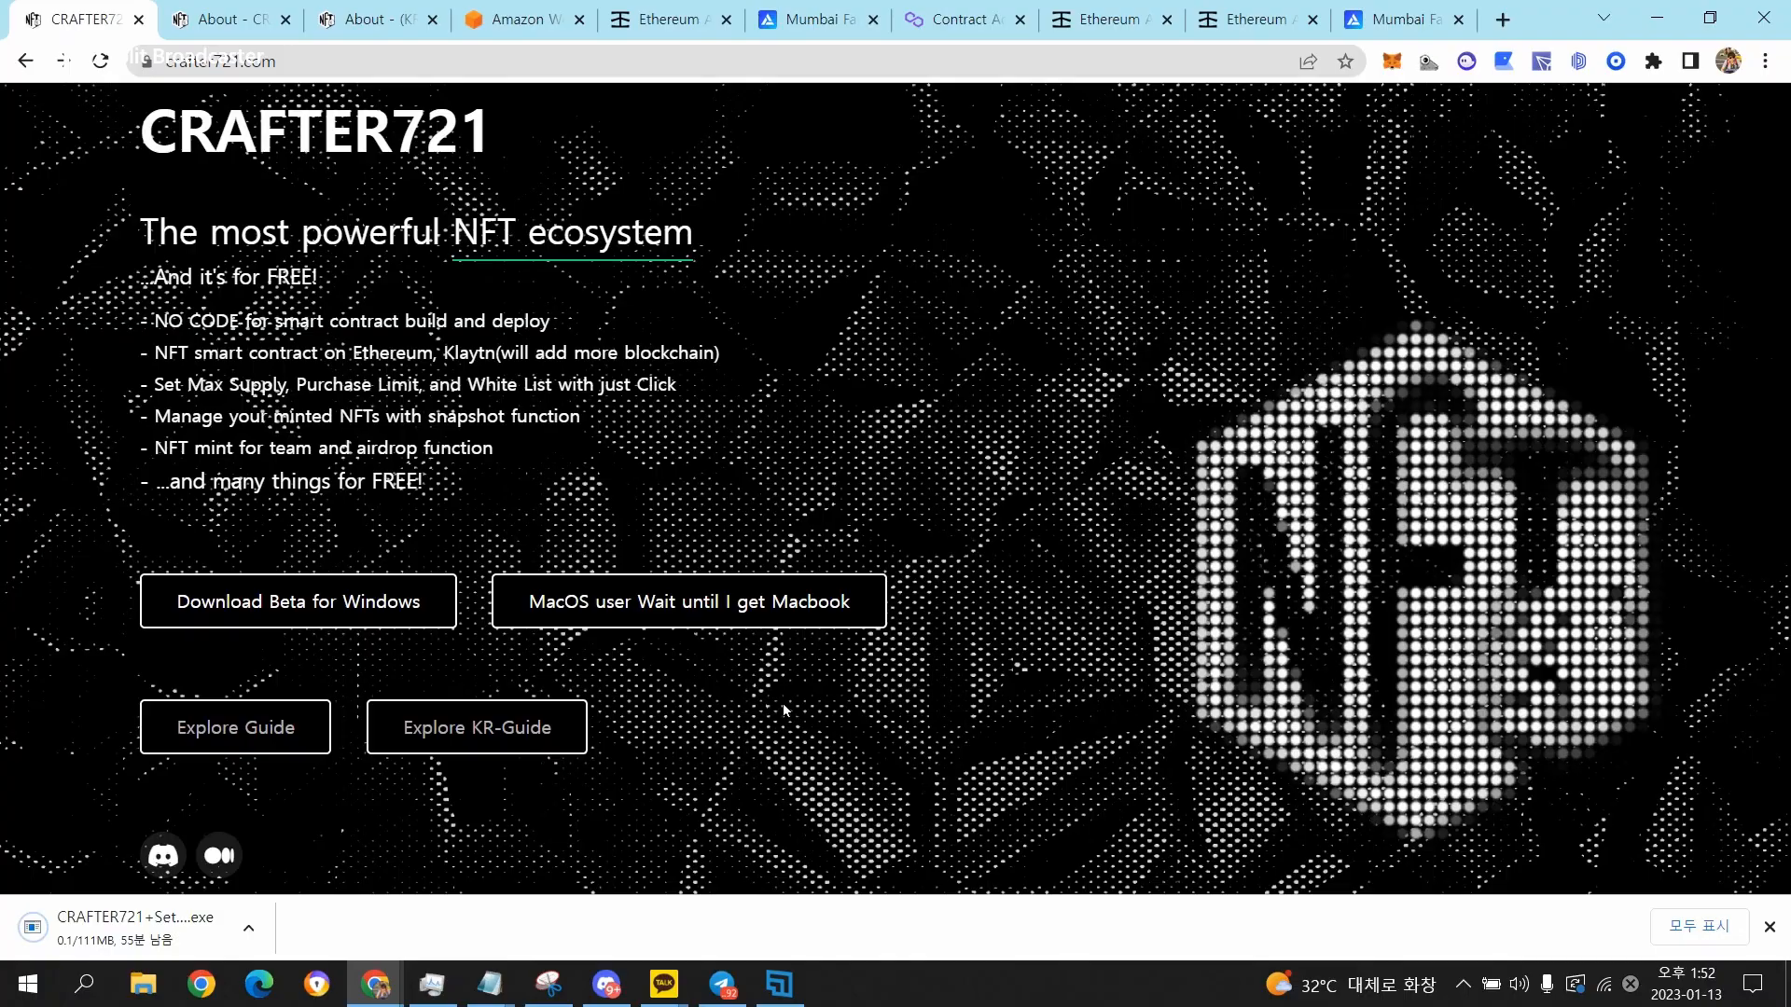
Run the CRAFTER721+Setup+0.1.0 (3) installer and bring the installed CRAFTER721 application to the front.
double_click(368, 643)
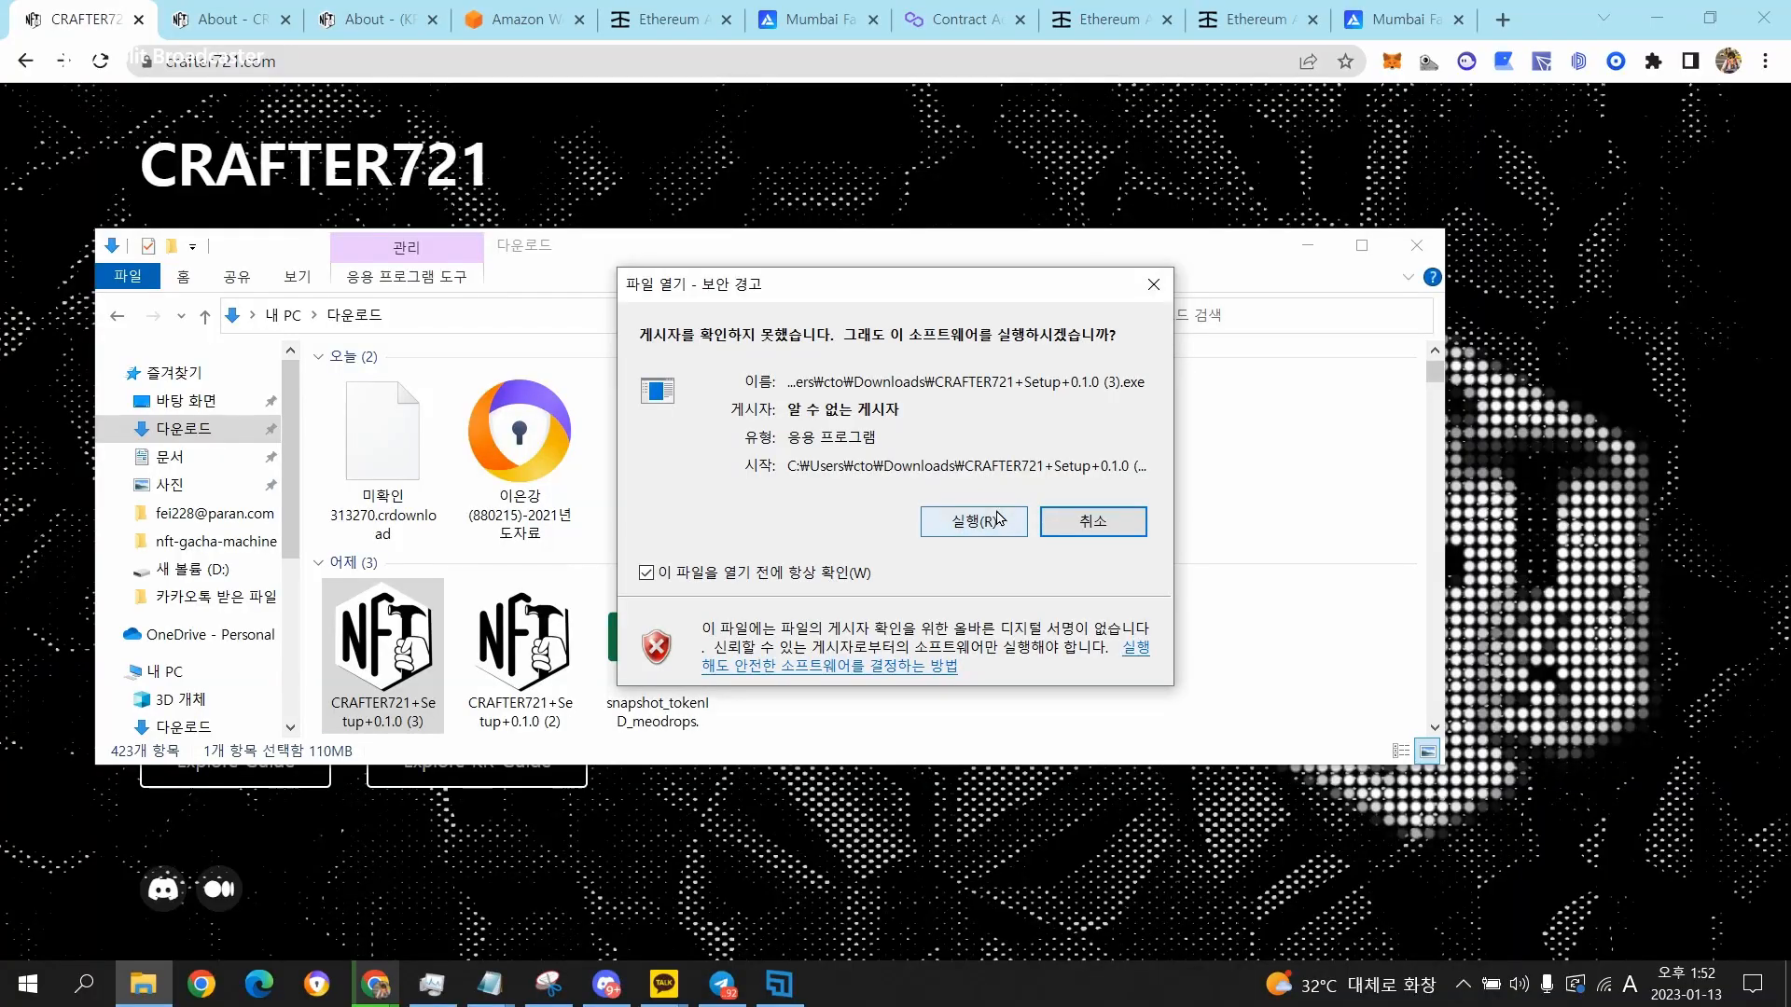
click(996, 519)
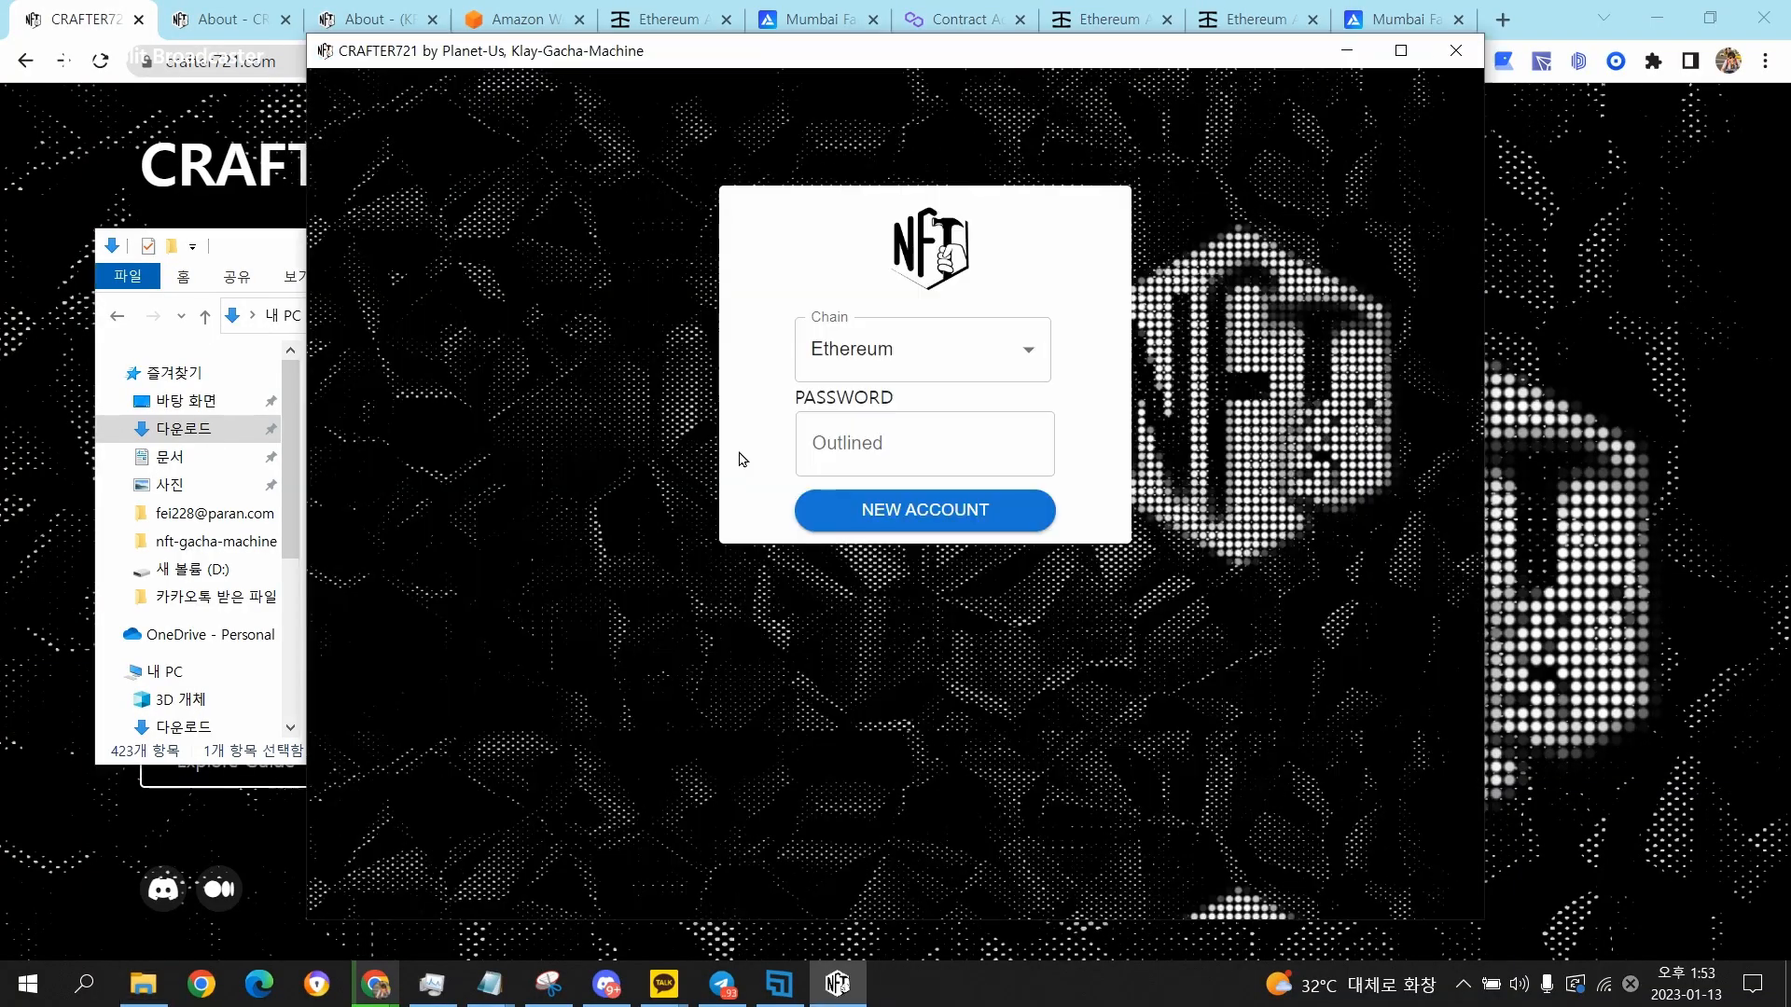
click(156, 187)
click(844, 986)
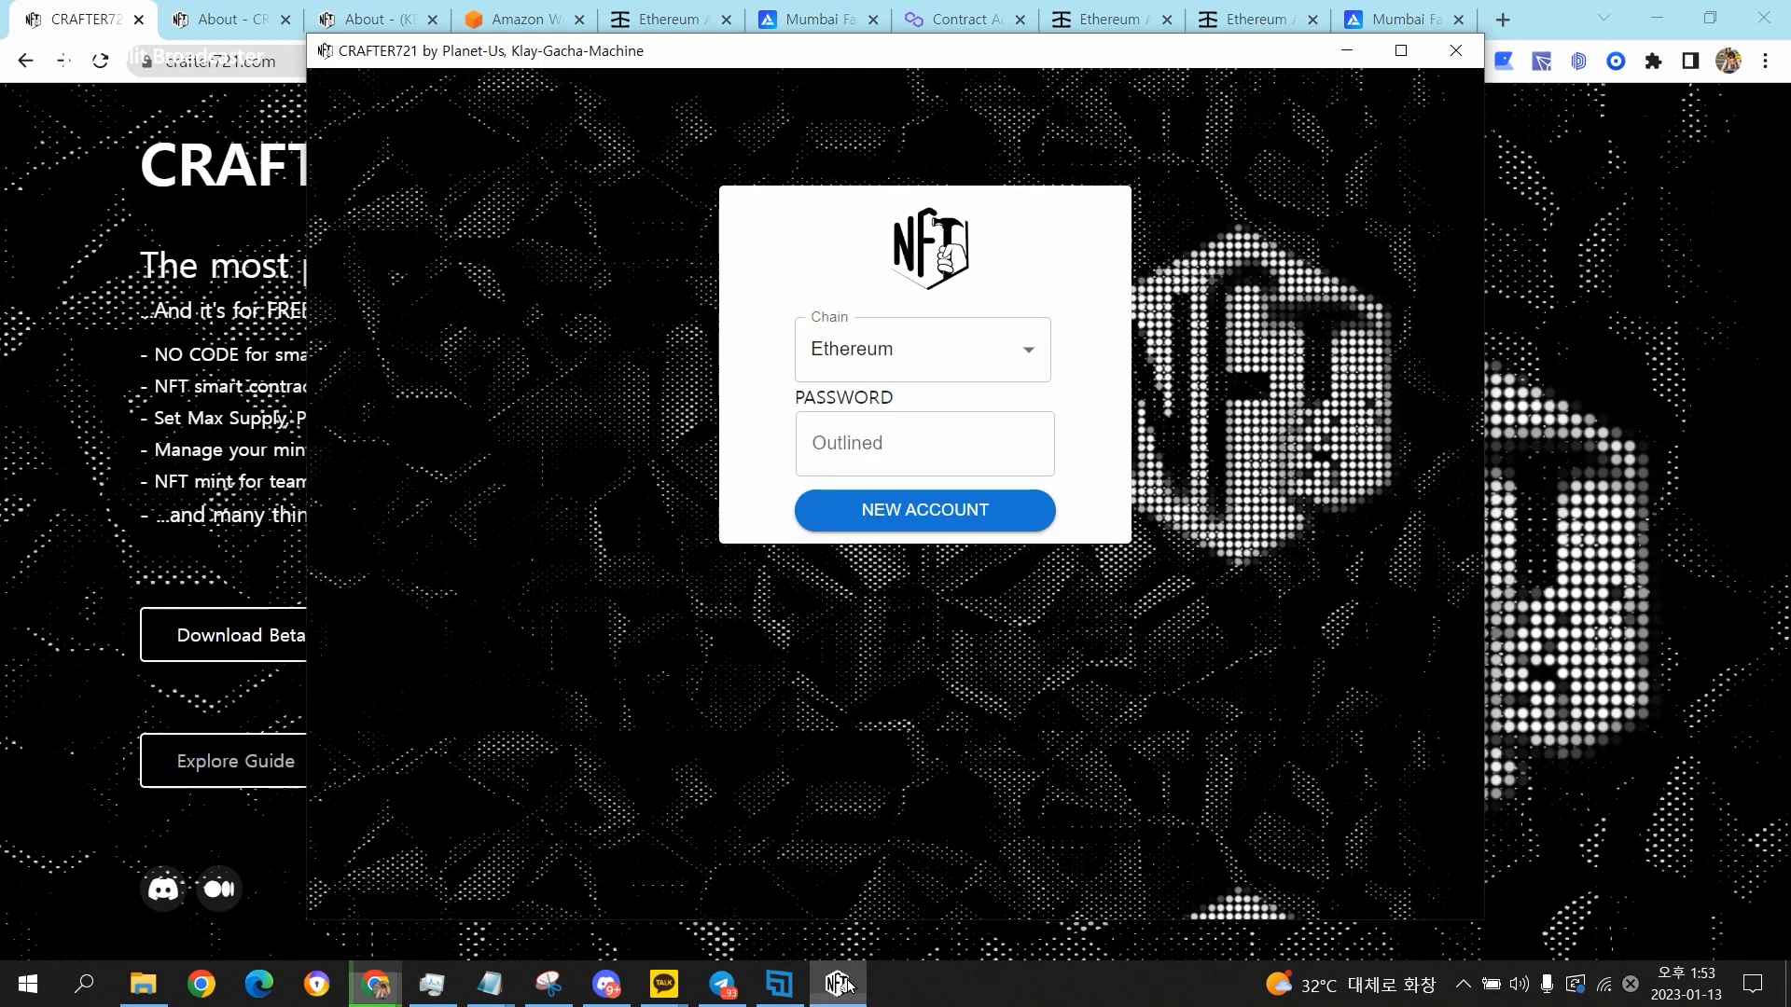
click(848, 986)
click(844, 985)
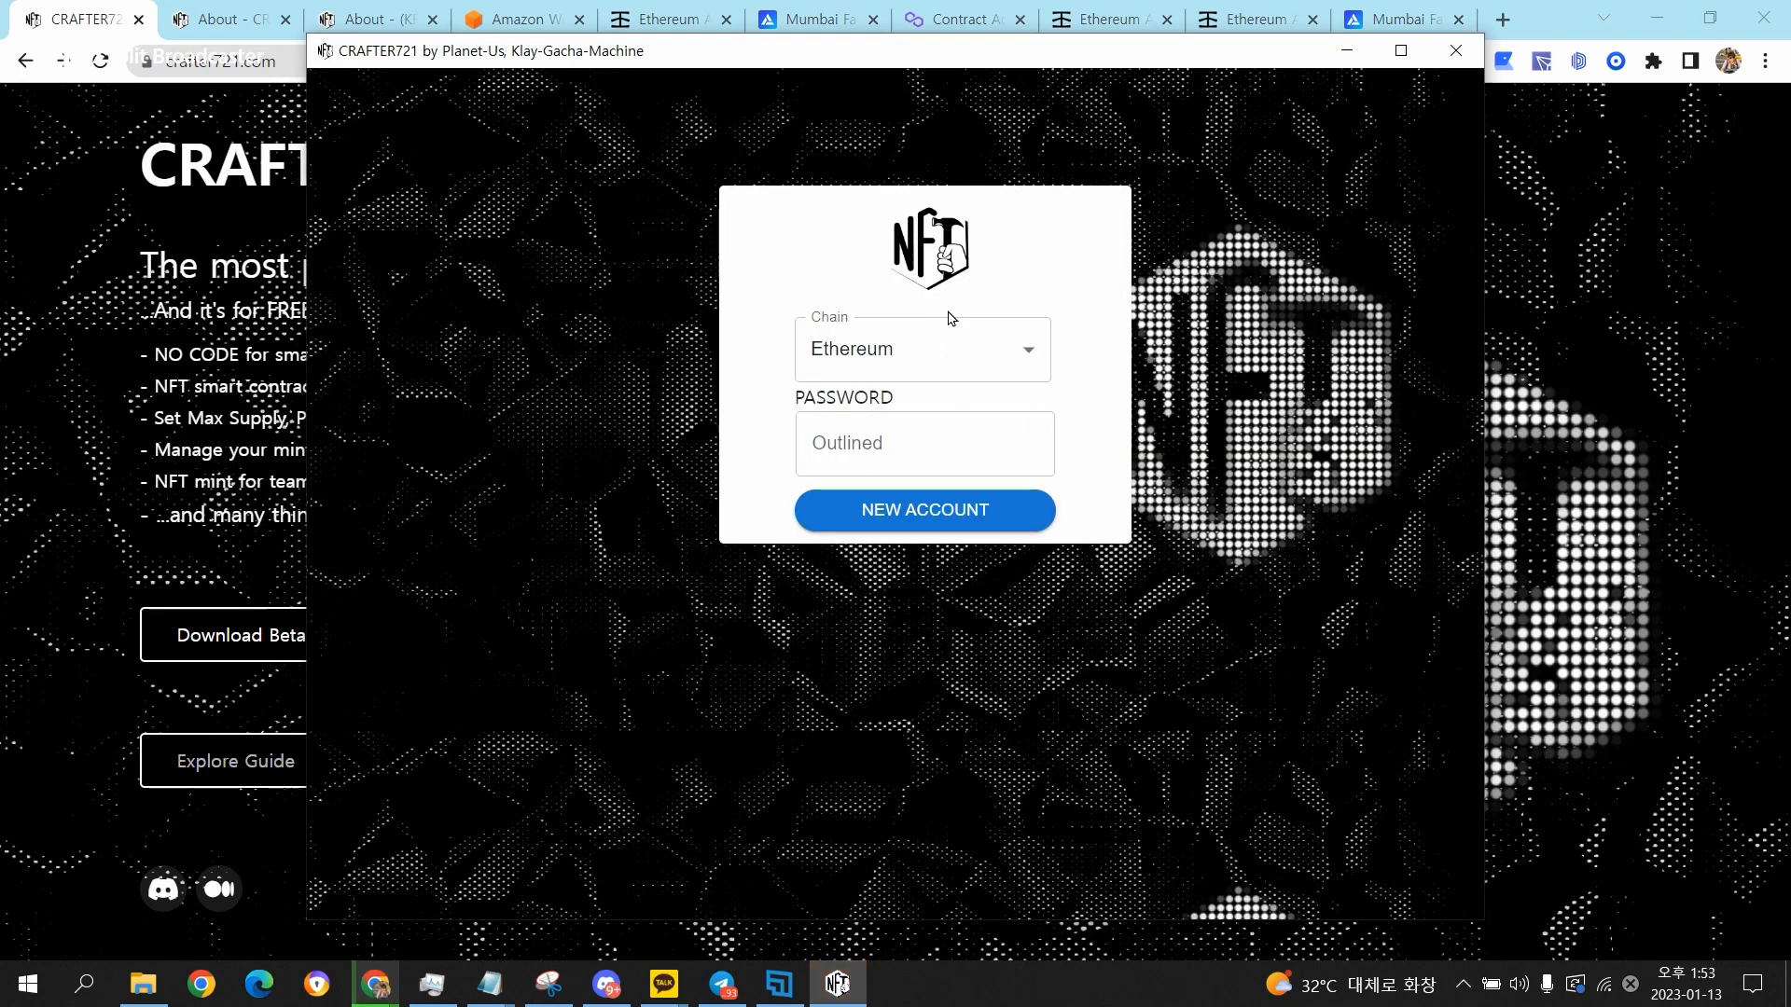
Choose Polygon as the chain and start creating a new account.
click(1027, 349)
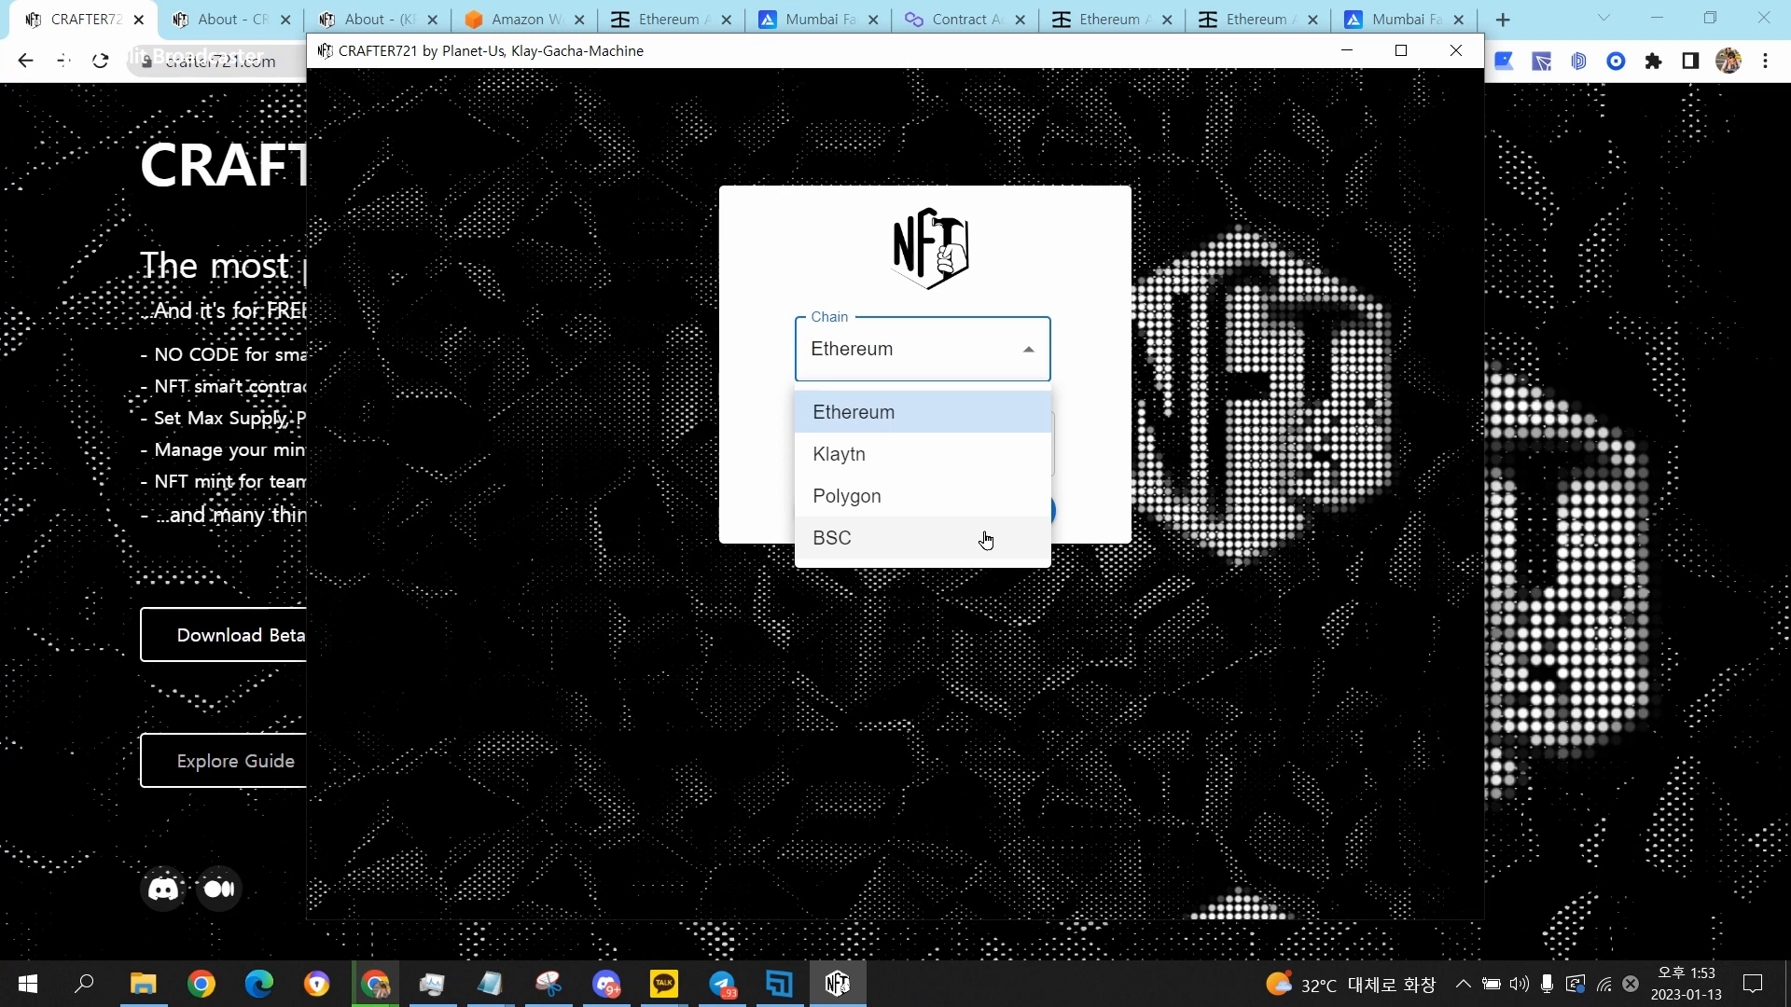
click(1012, 355)
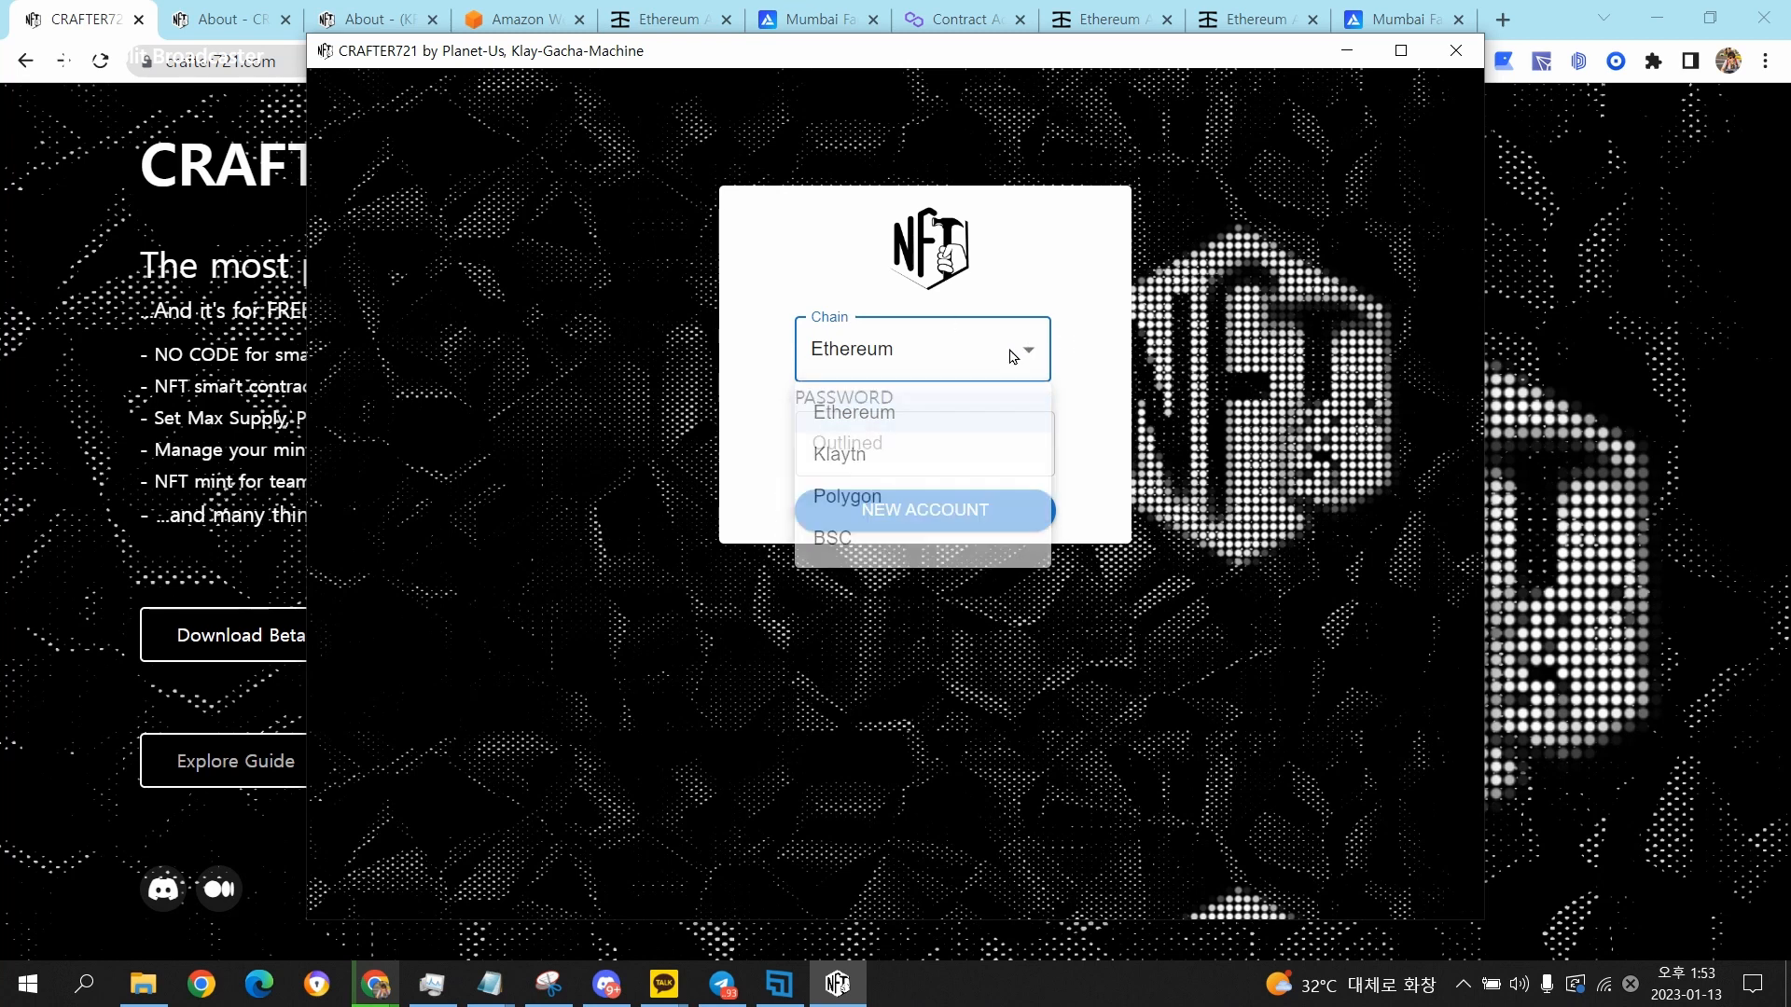
click(1010, 355)
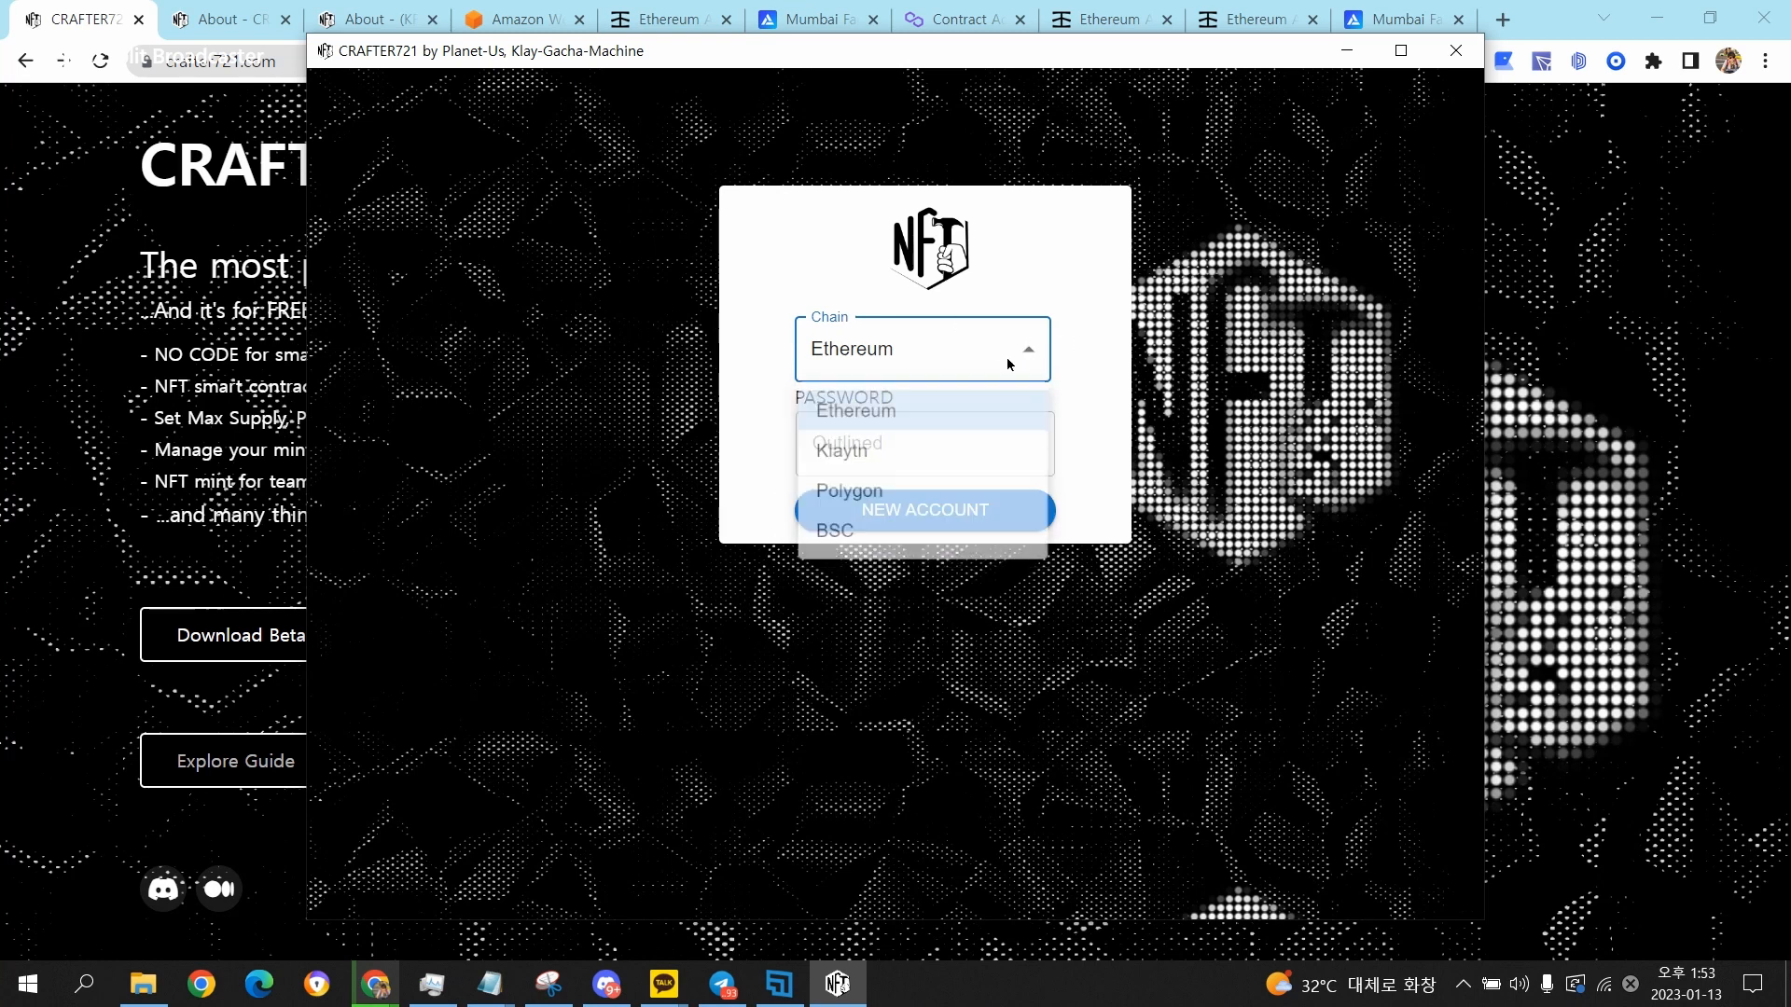
click(965, 491)
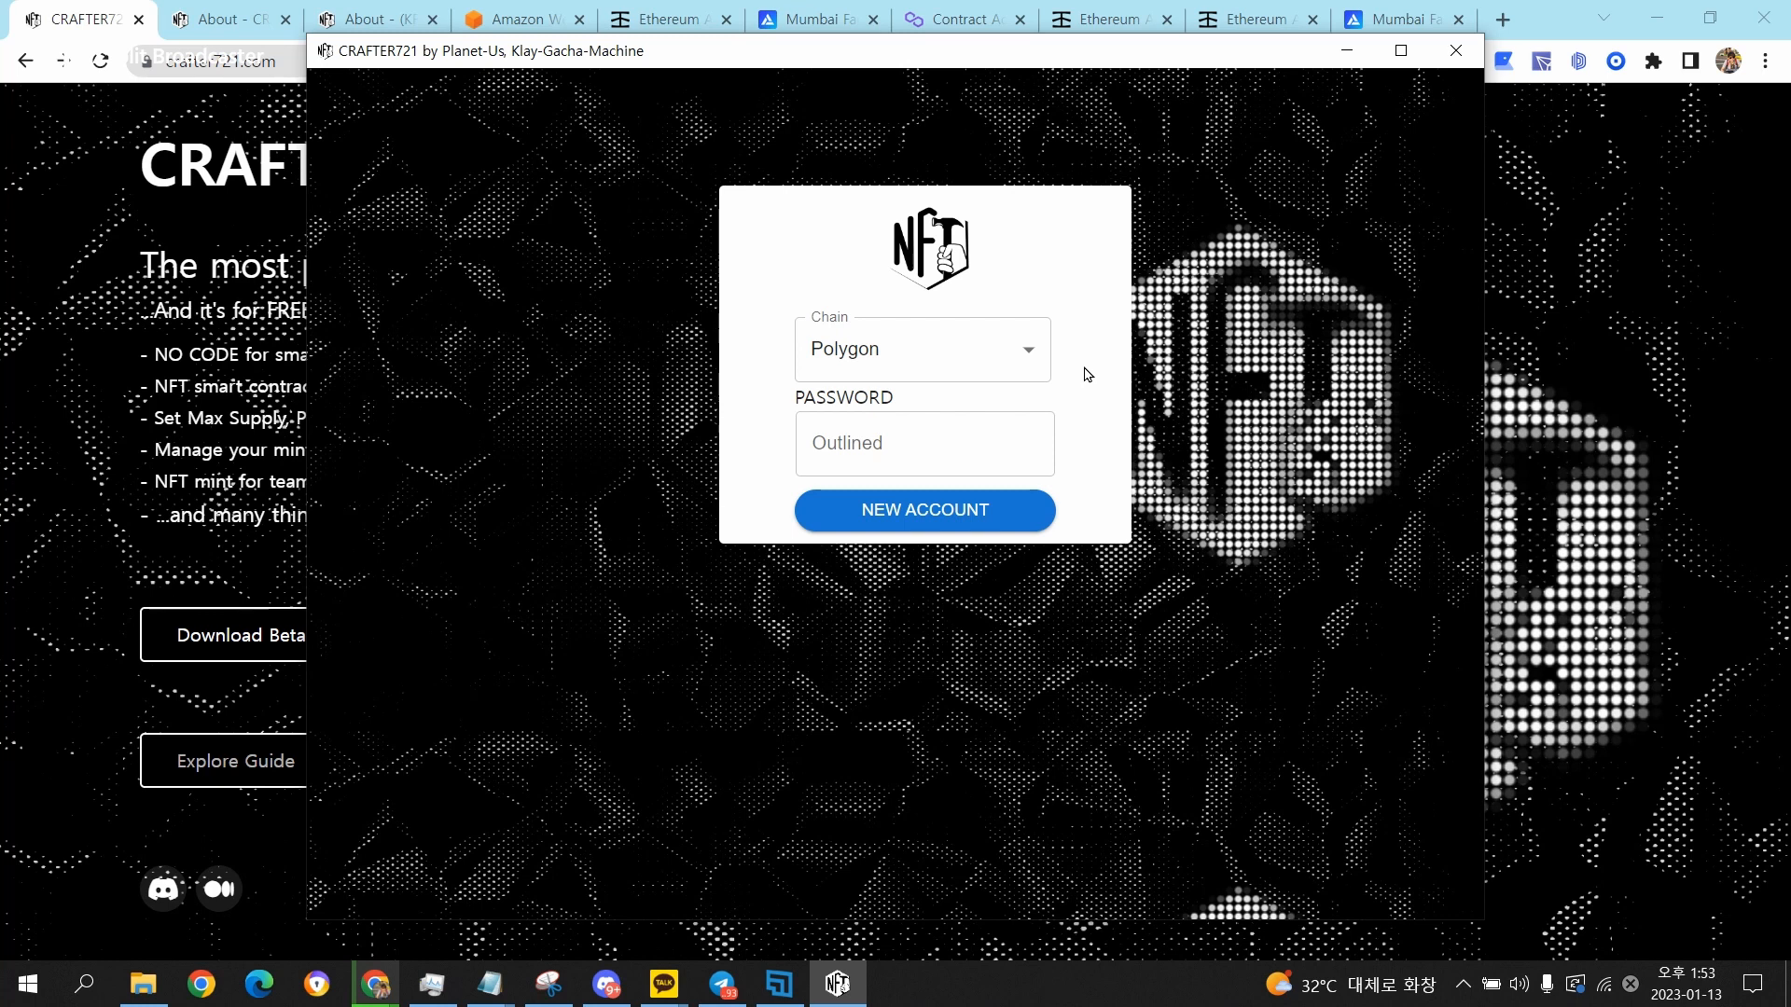
click(966, 516)
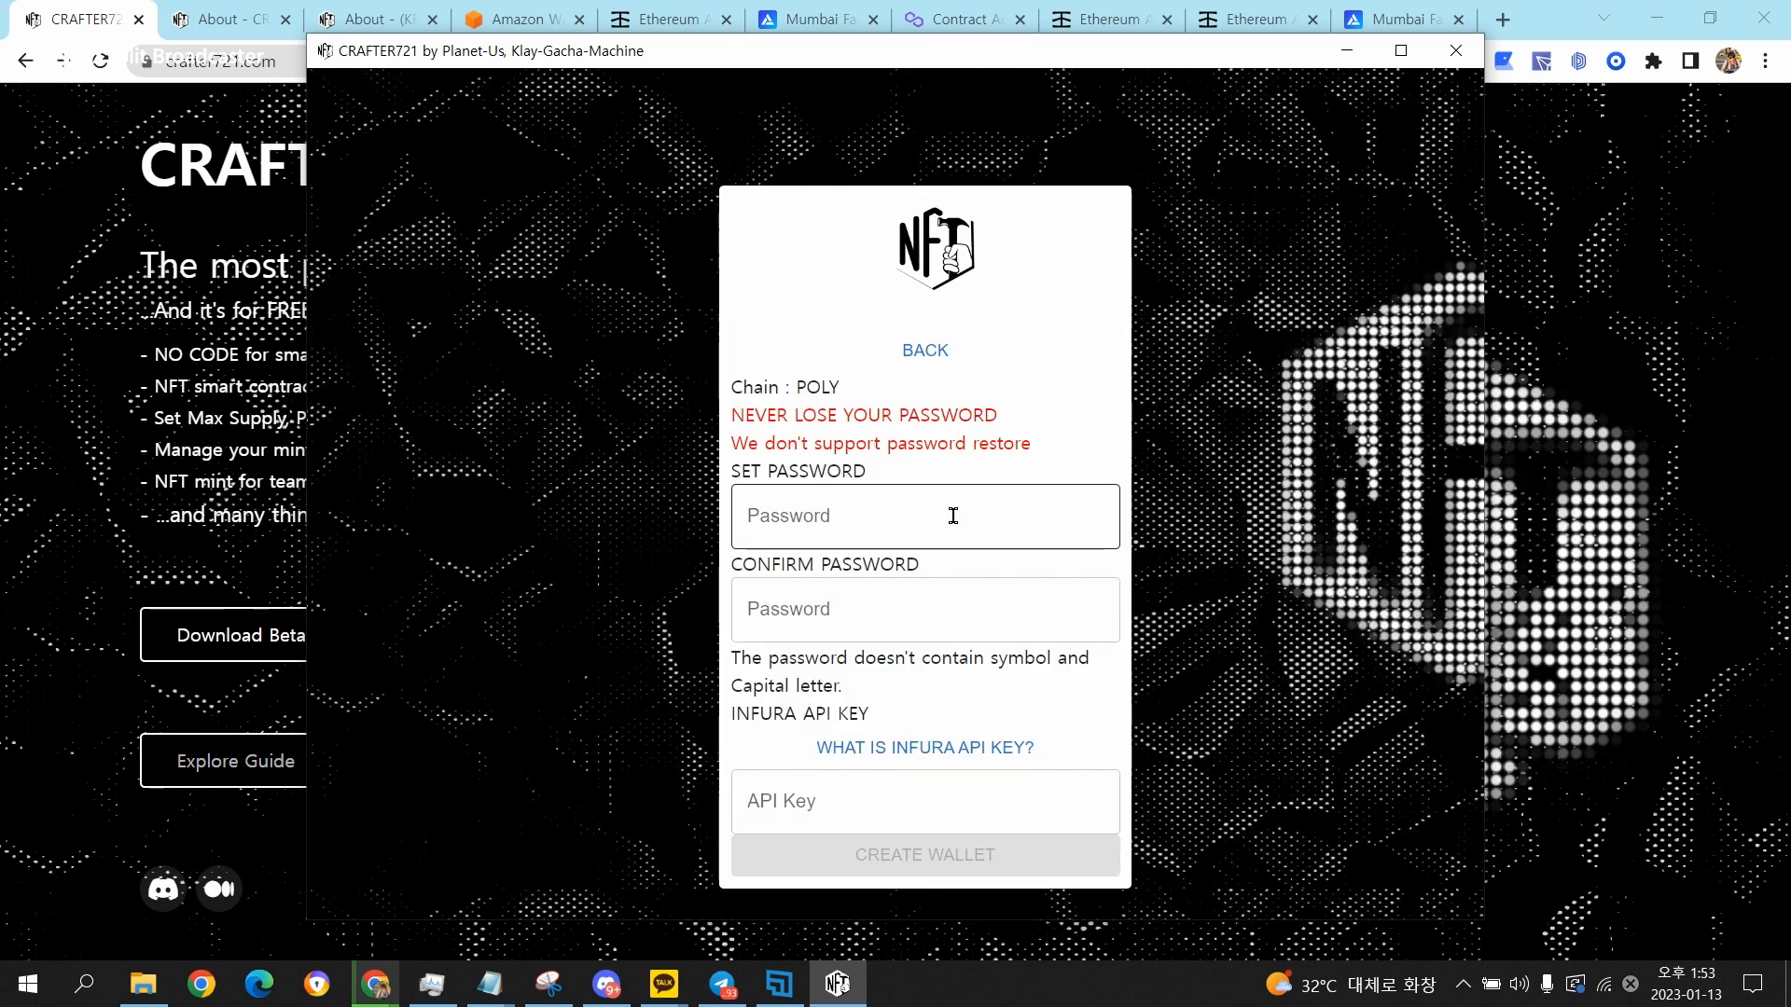
Enter the new account's password and repeat it in the confirmation field.
click(952, 516)
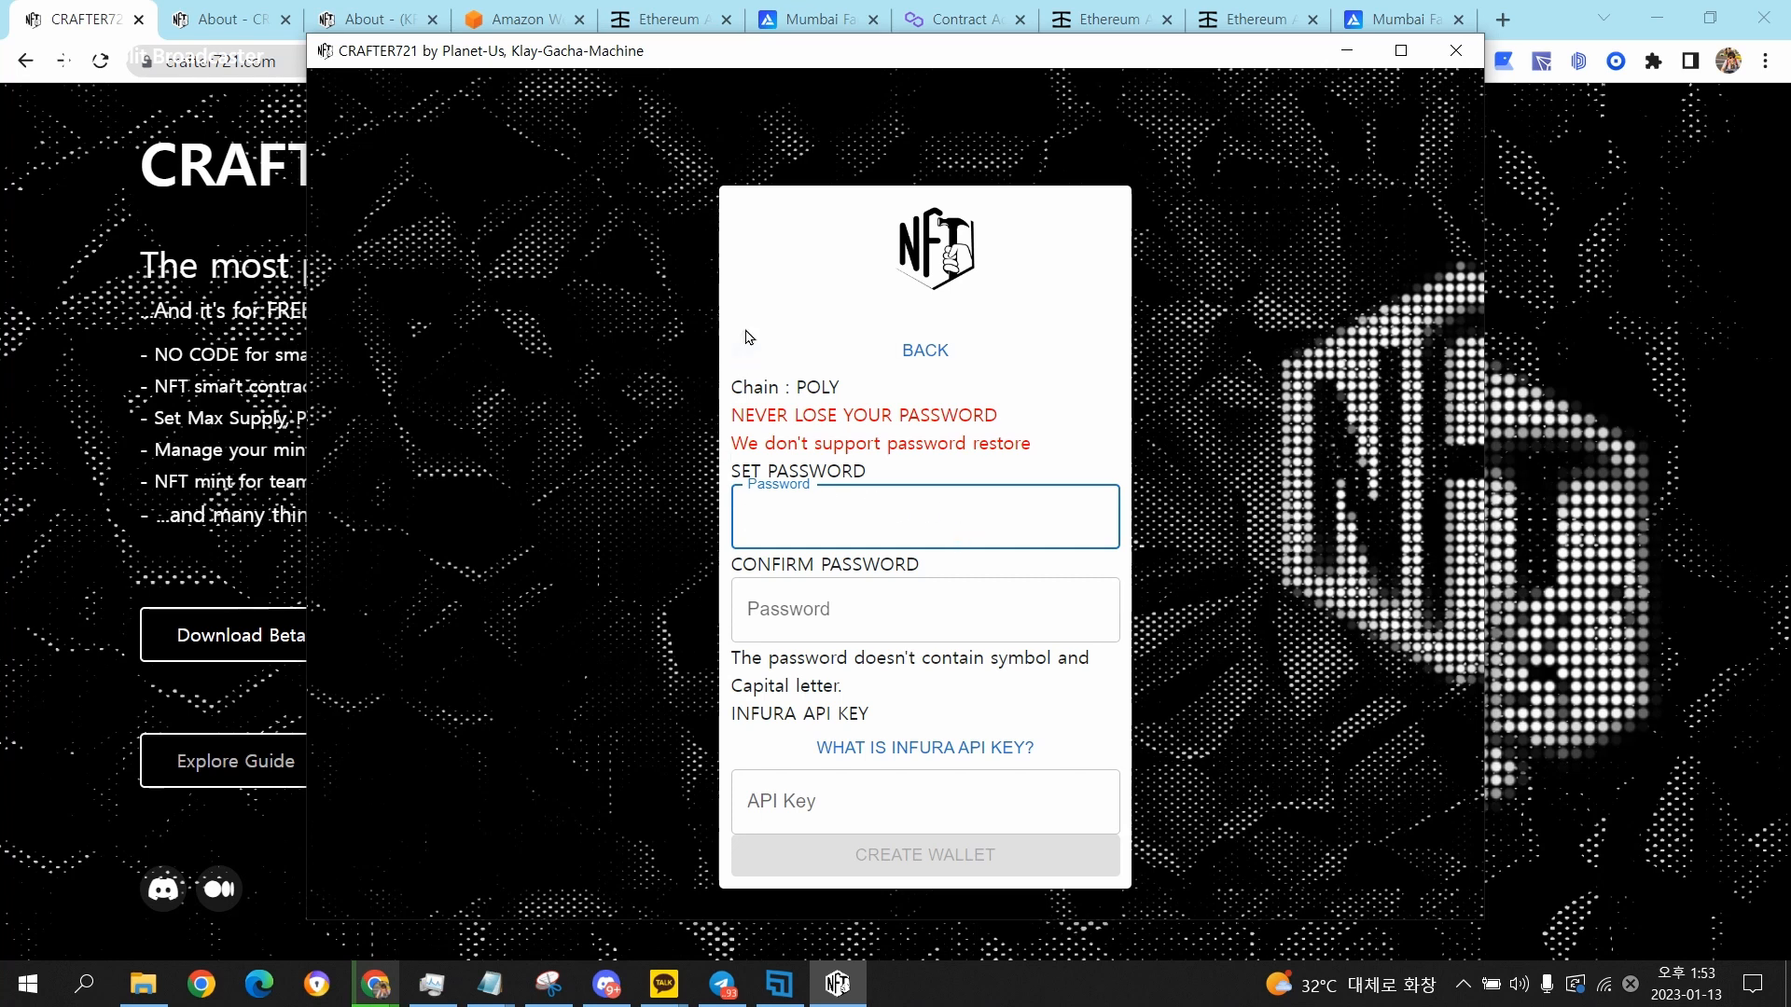
click(734, 423)
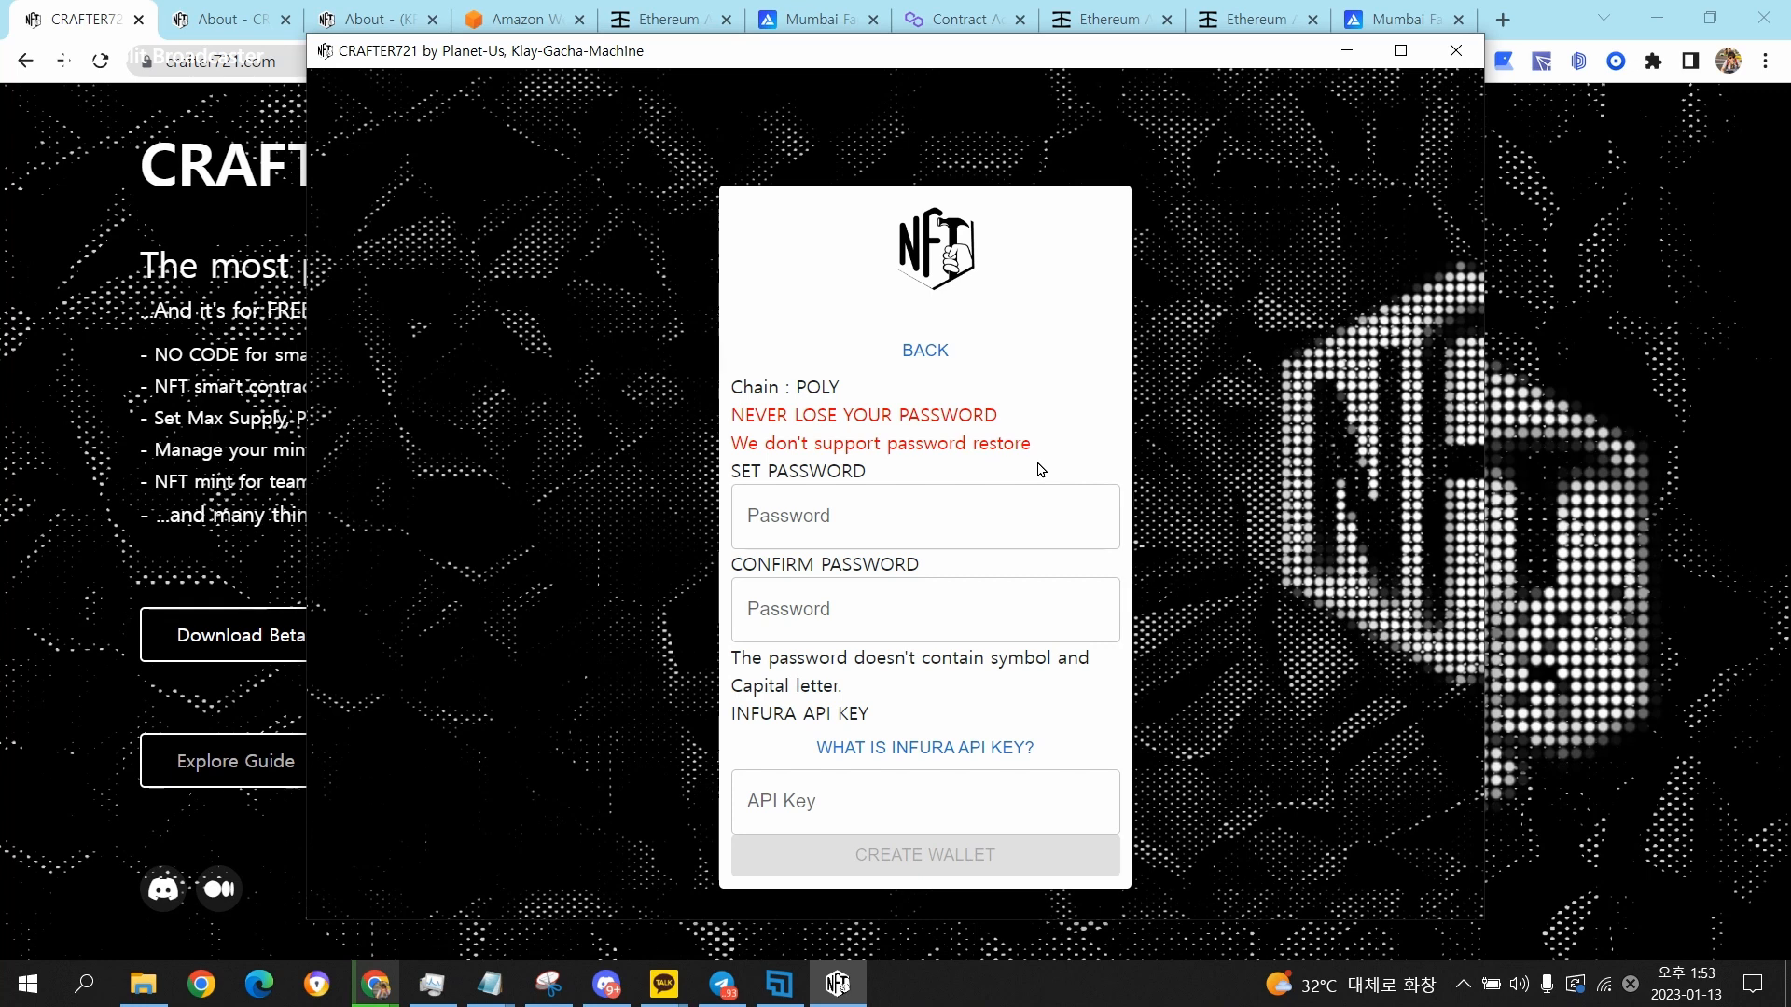
click(988, 516)
text(•••••••••••)
click(950, 602)
text(•••••••••••)
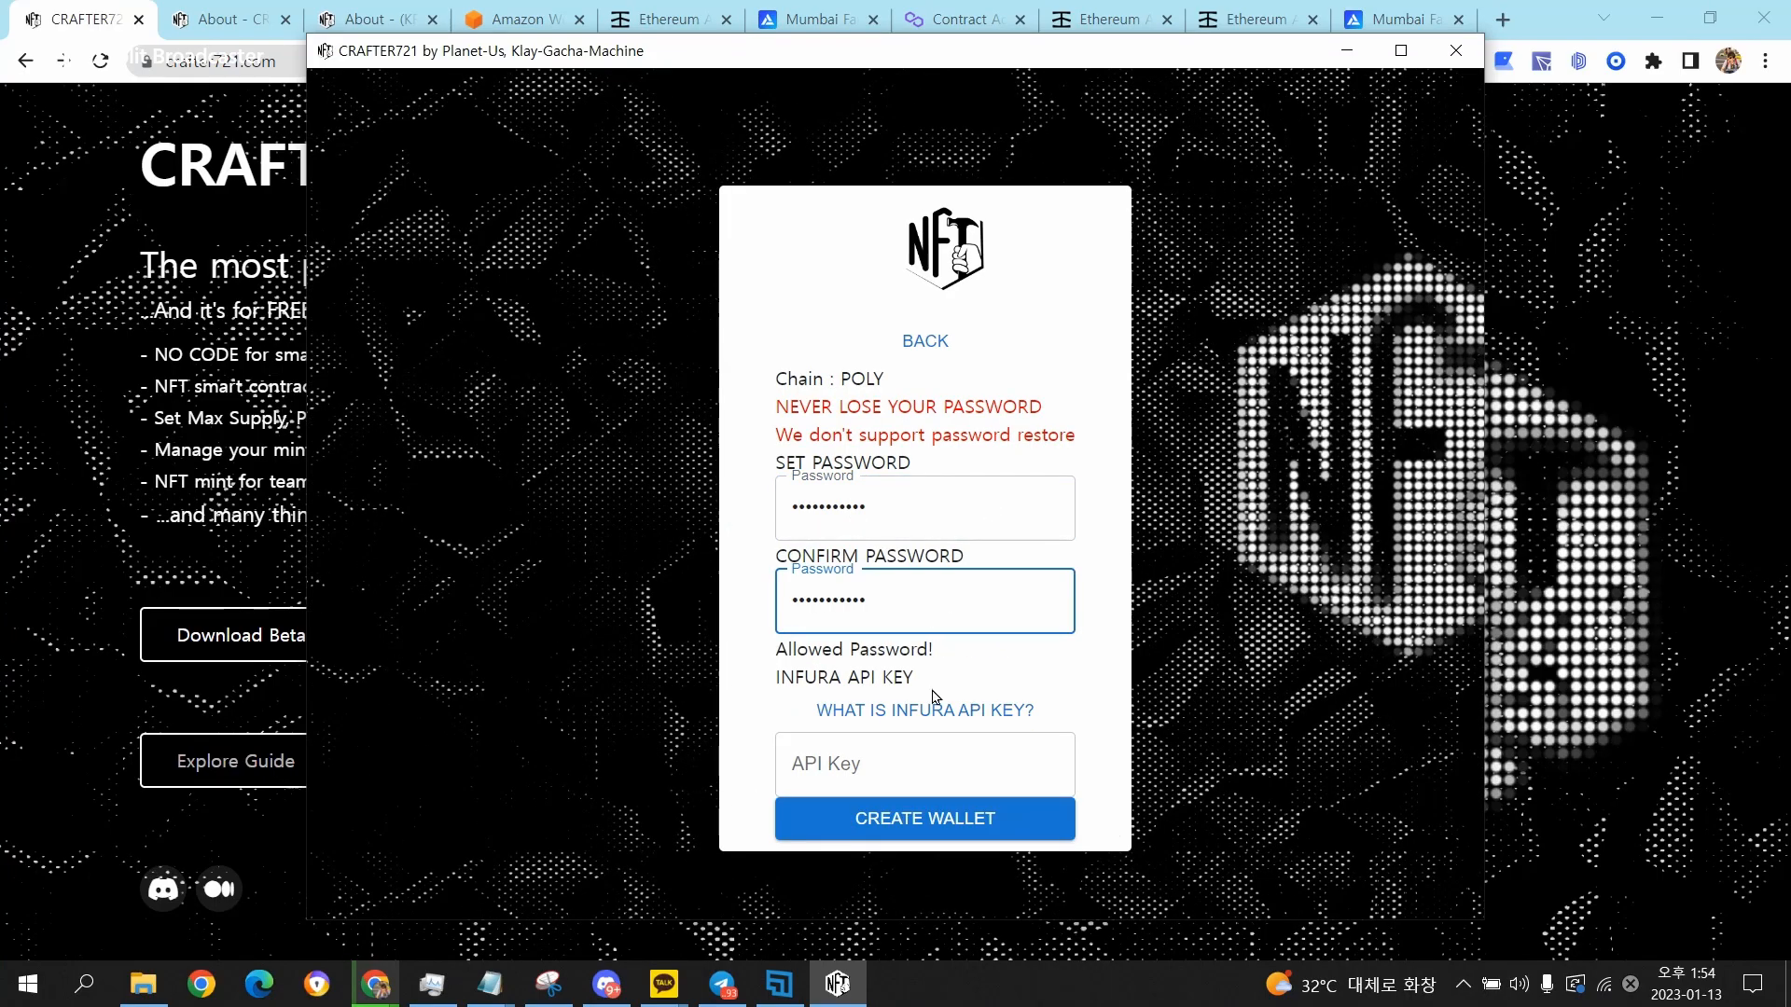
click(788, 692)
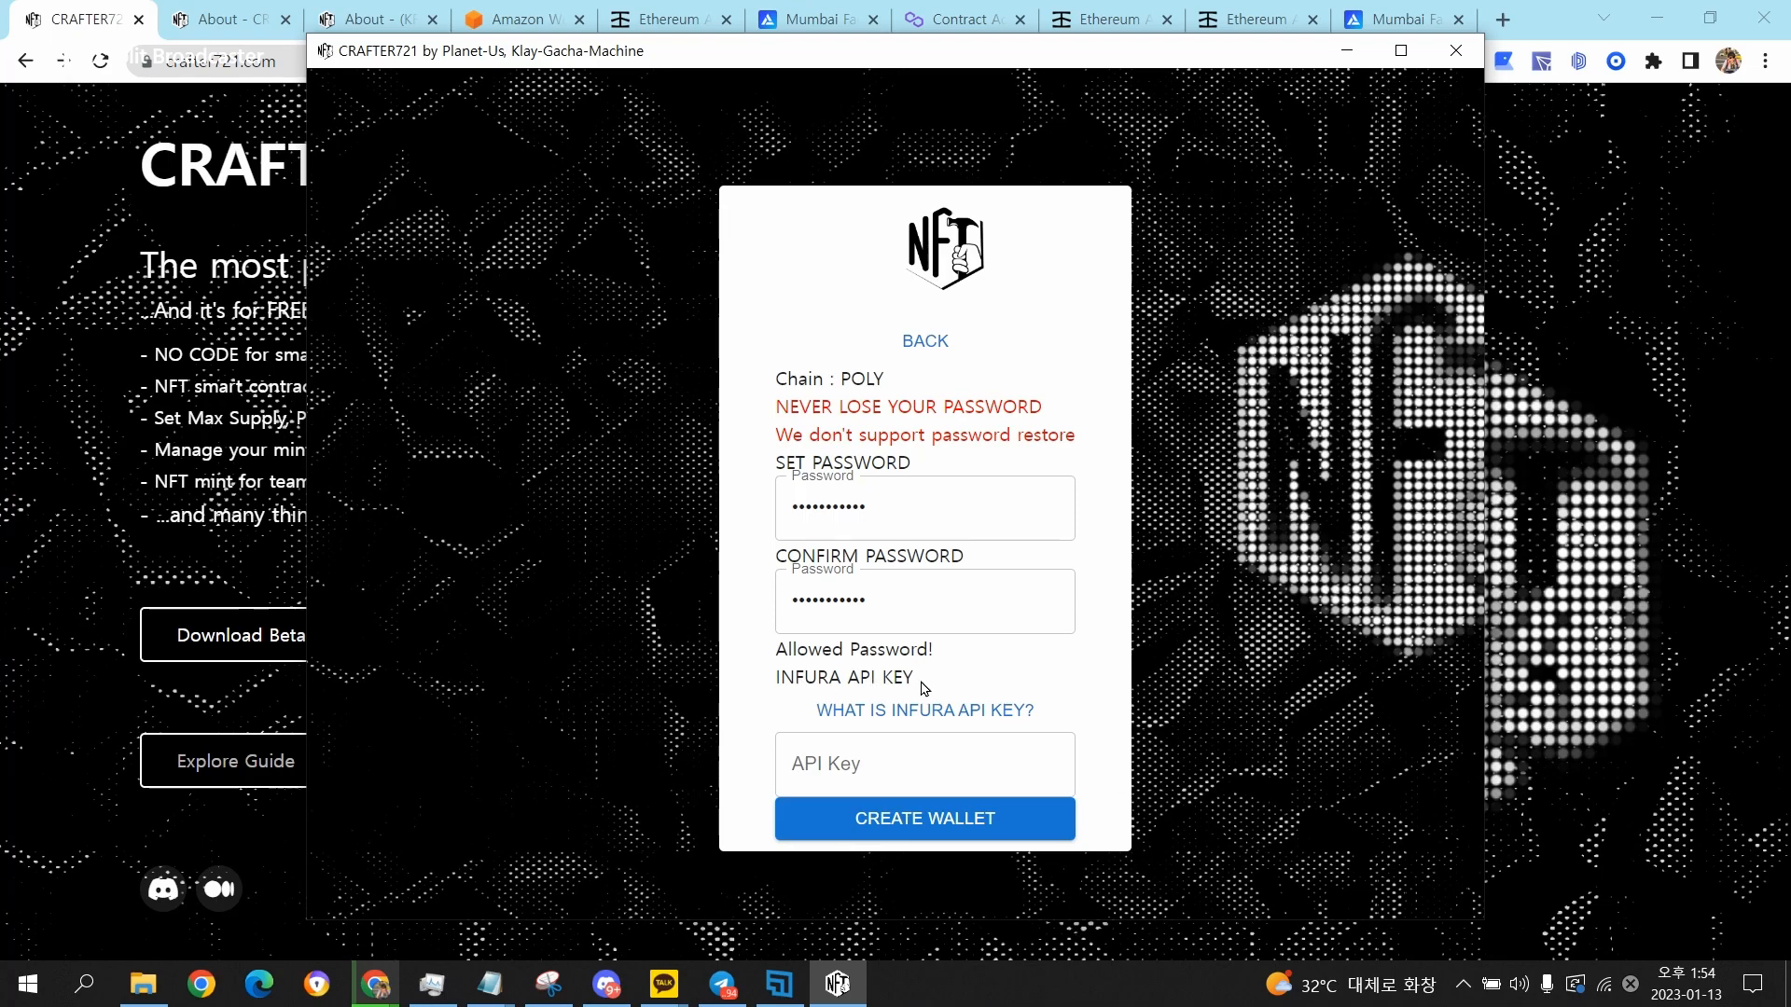
Open the Infura website from the API key help link, log in, and open the LTK project's key details.
mouse_move(1004, 737)
mouse_move(925, 717)
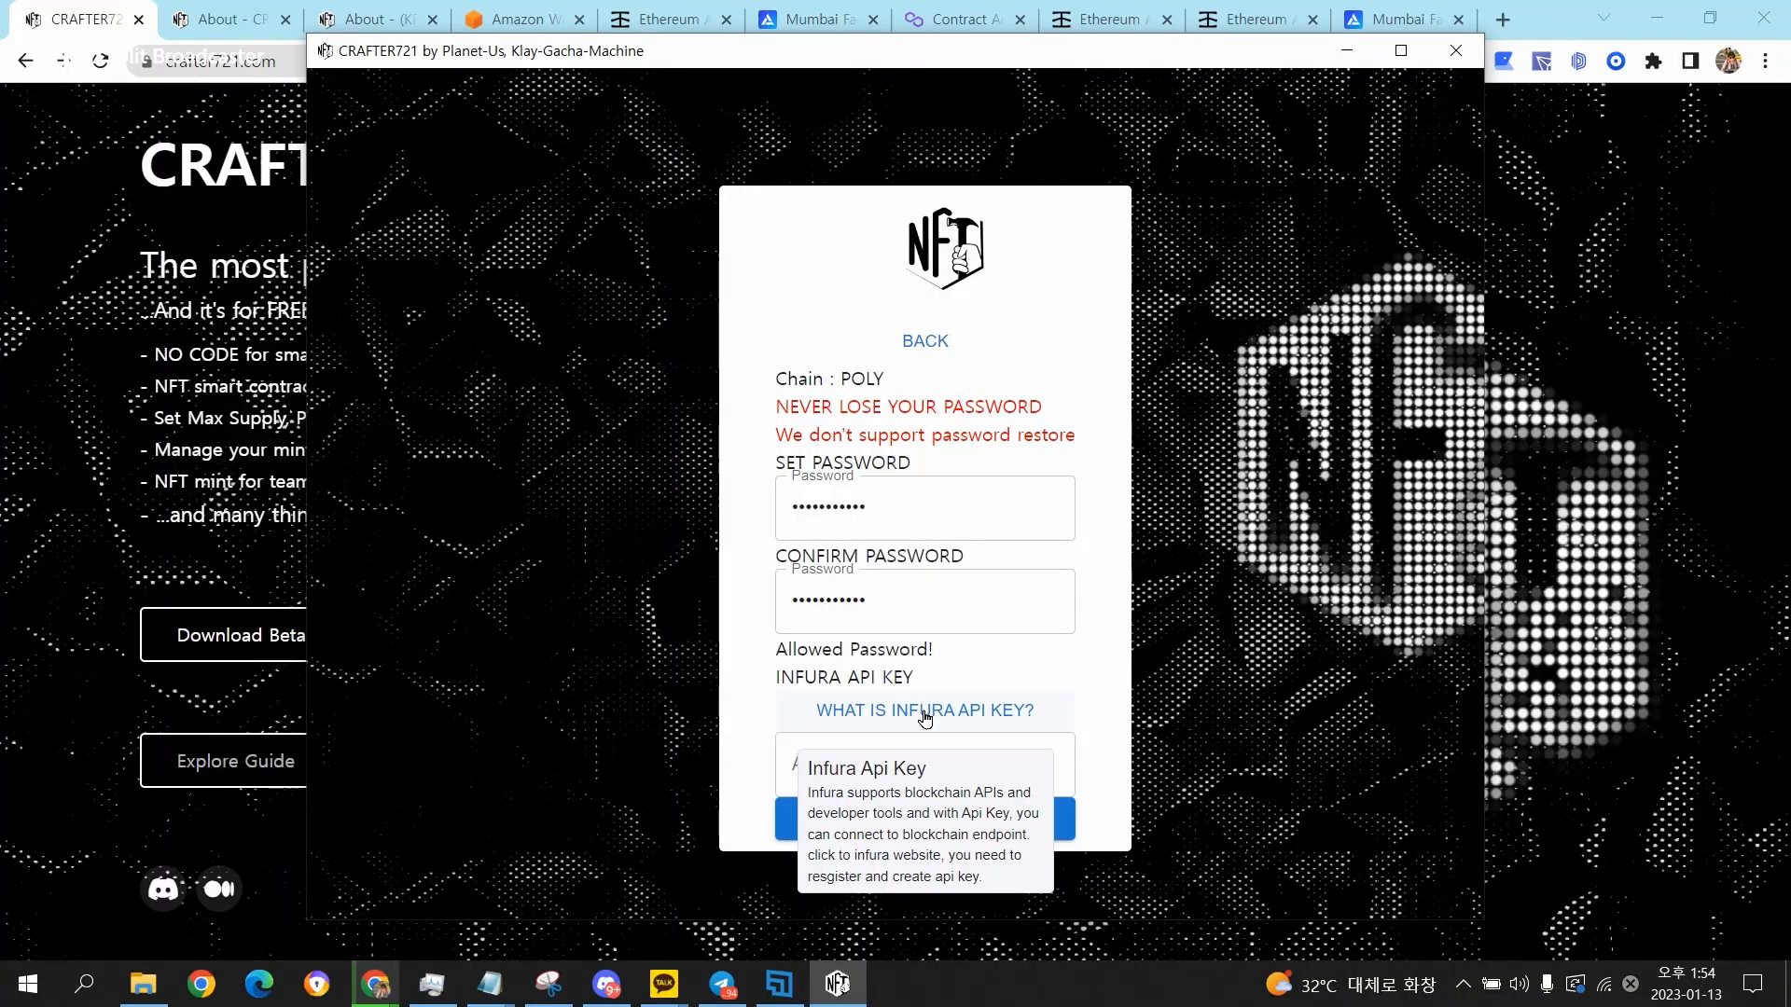
click(925, 713)
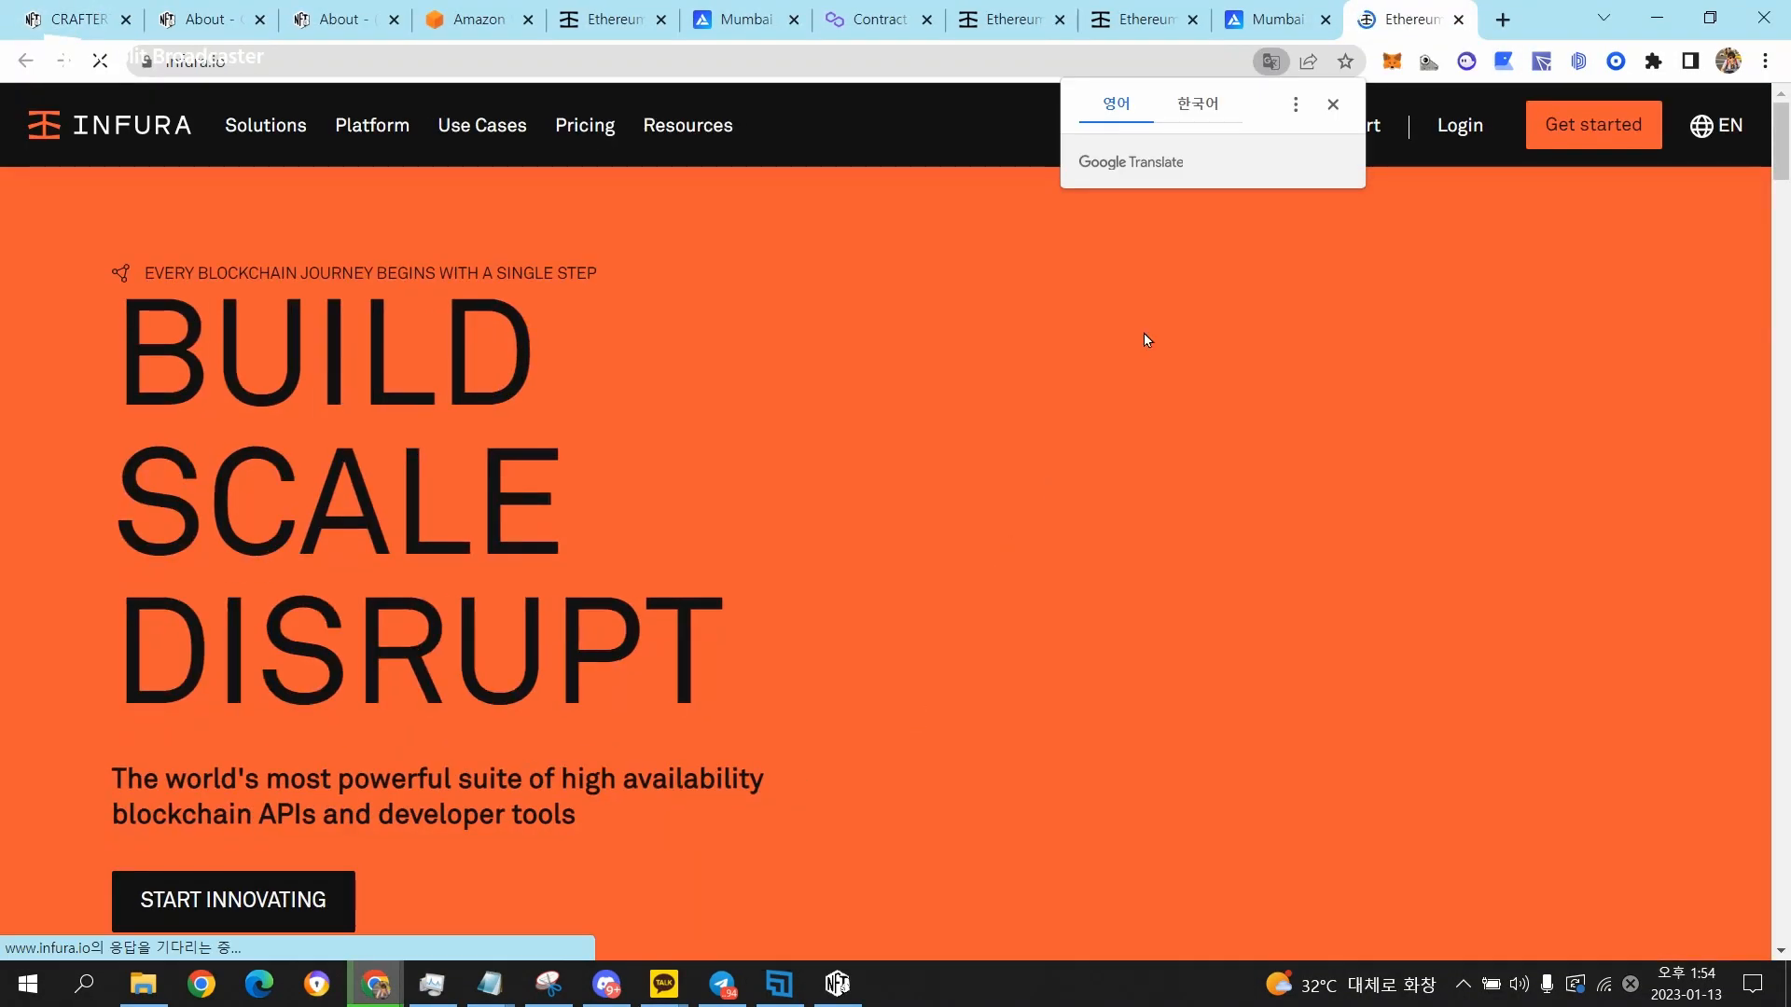
click(1332, 104)
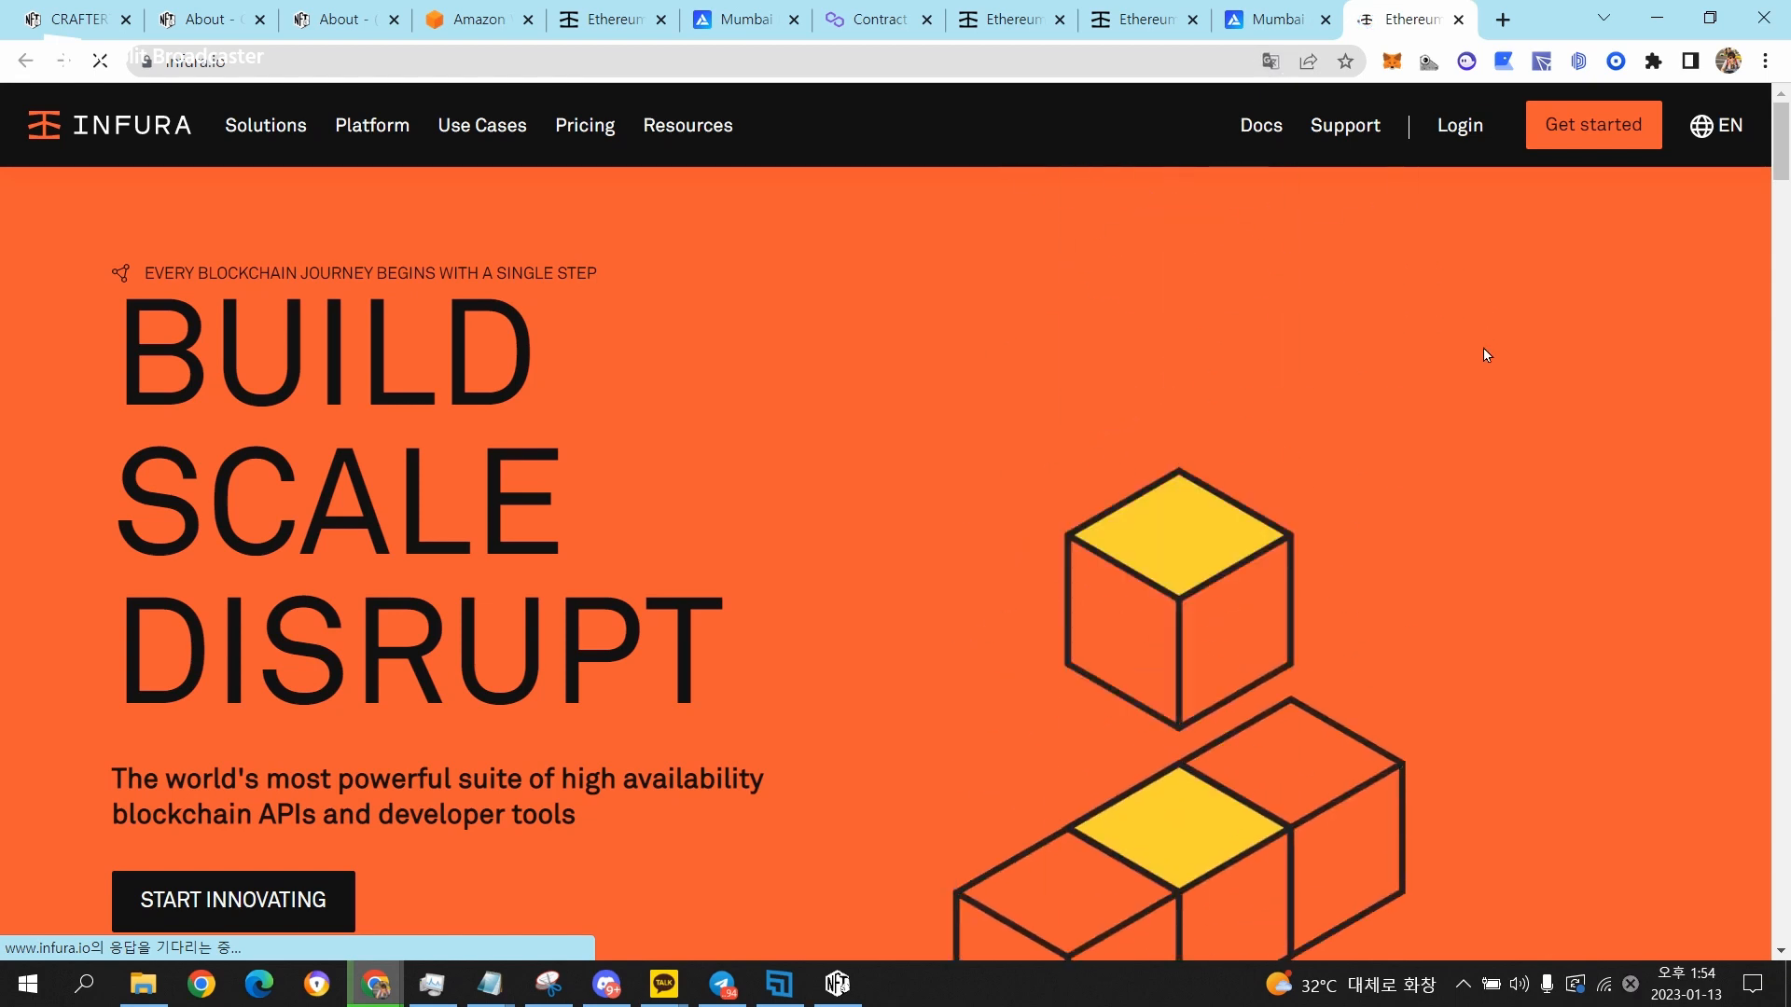
click(1460, 123)
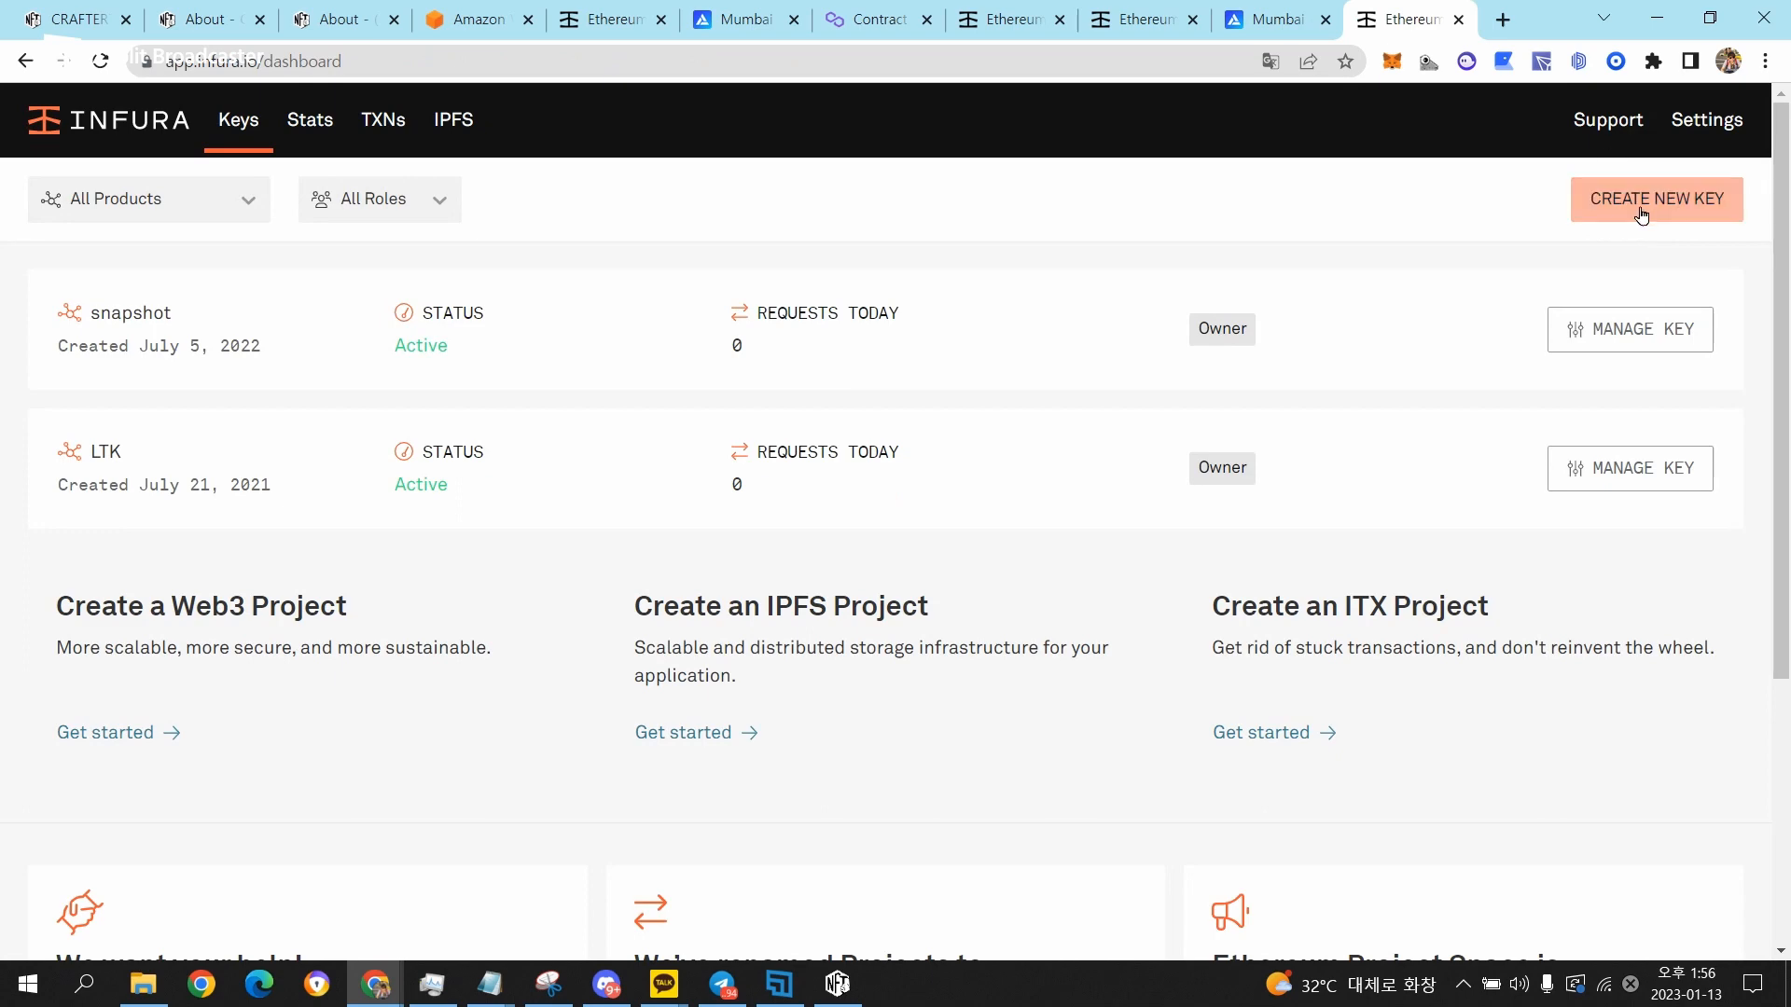
click(1615, 479)
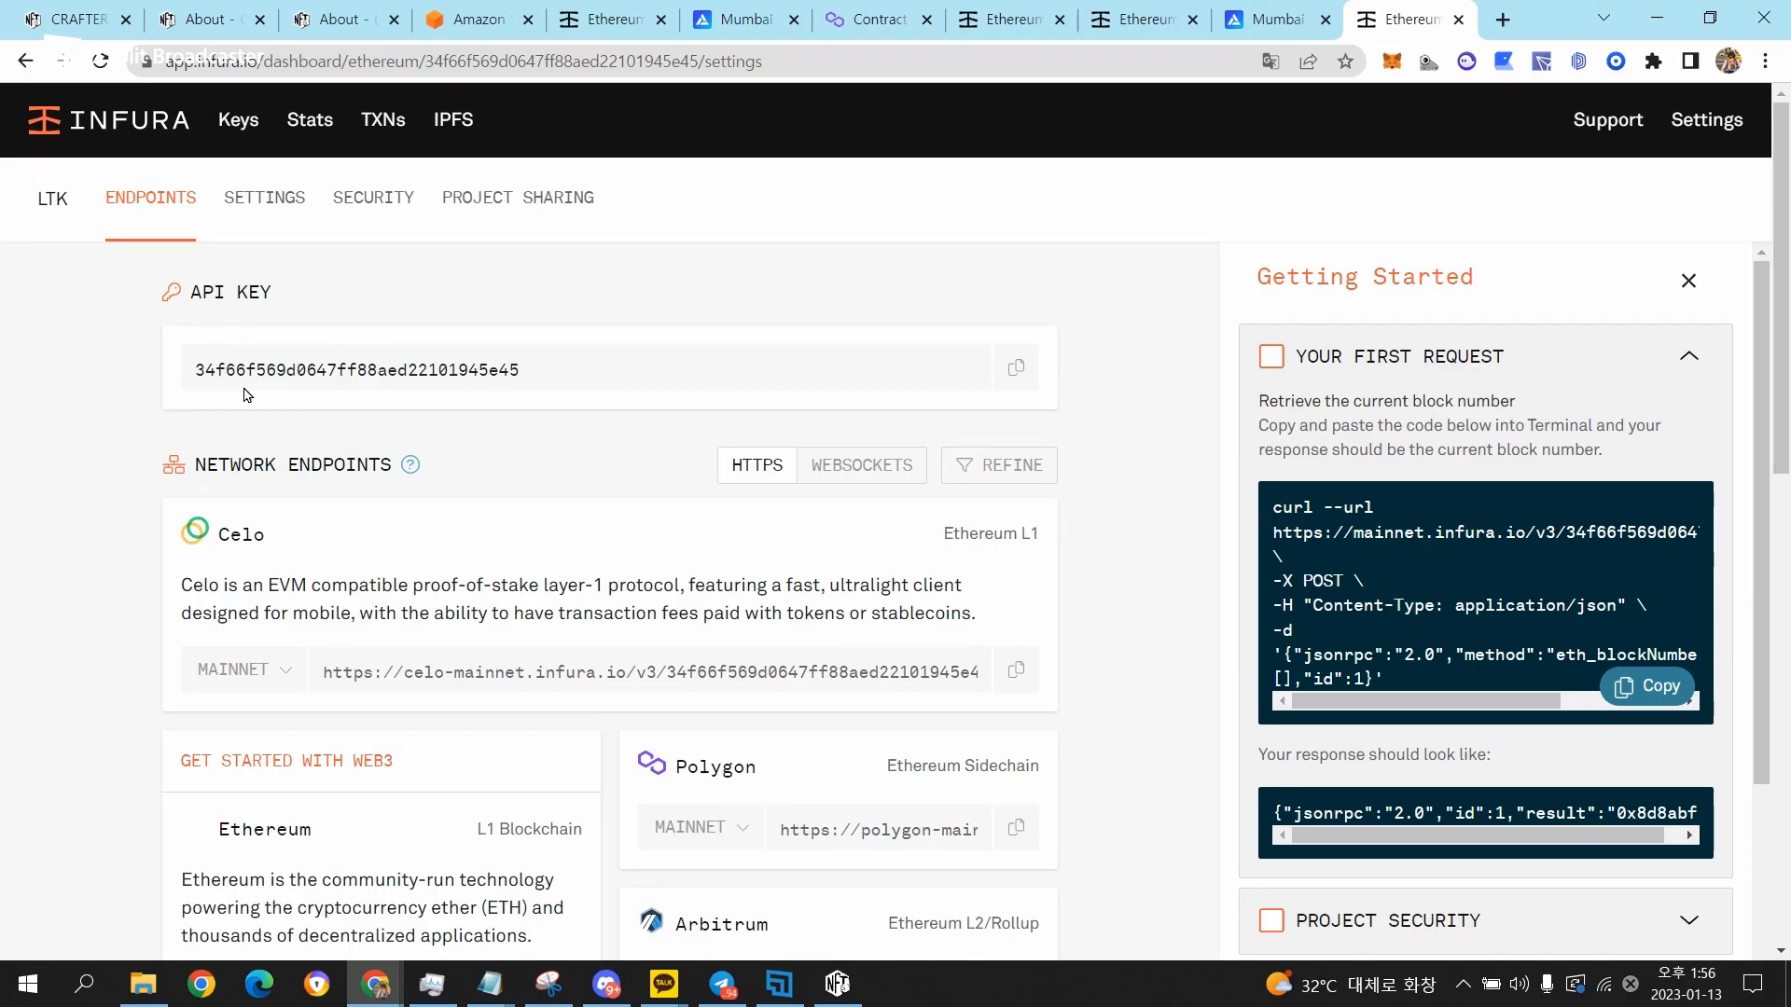
Copy the LTK project's API key.
drag(187, 371, 498, 373)
click(556, 378)
click(1015, 368)
click(1016, 367)
click(1015, 367)
click(1016, 368)
Switch to CRAFTER721, paste the Infura API key into the account form and create the wallet.
click(837, 984)
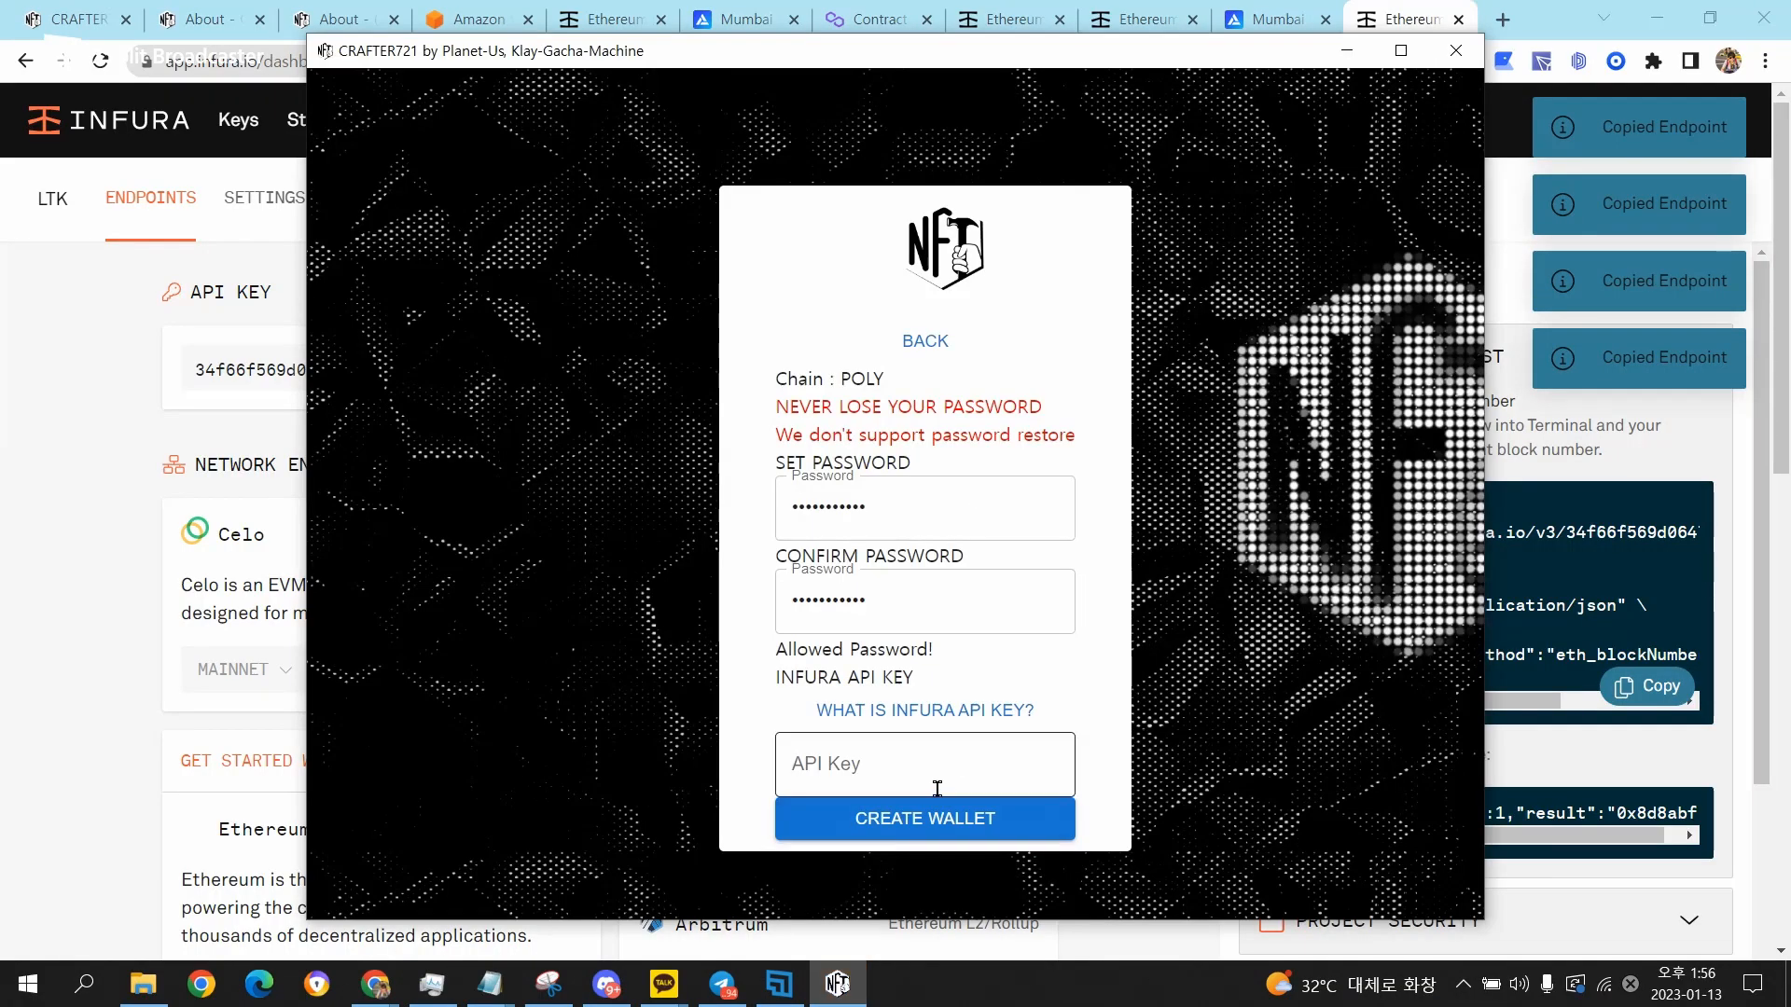
click(947, 764)
key(ctrl+v)
click(960, 822)
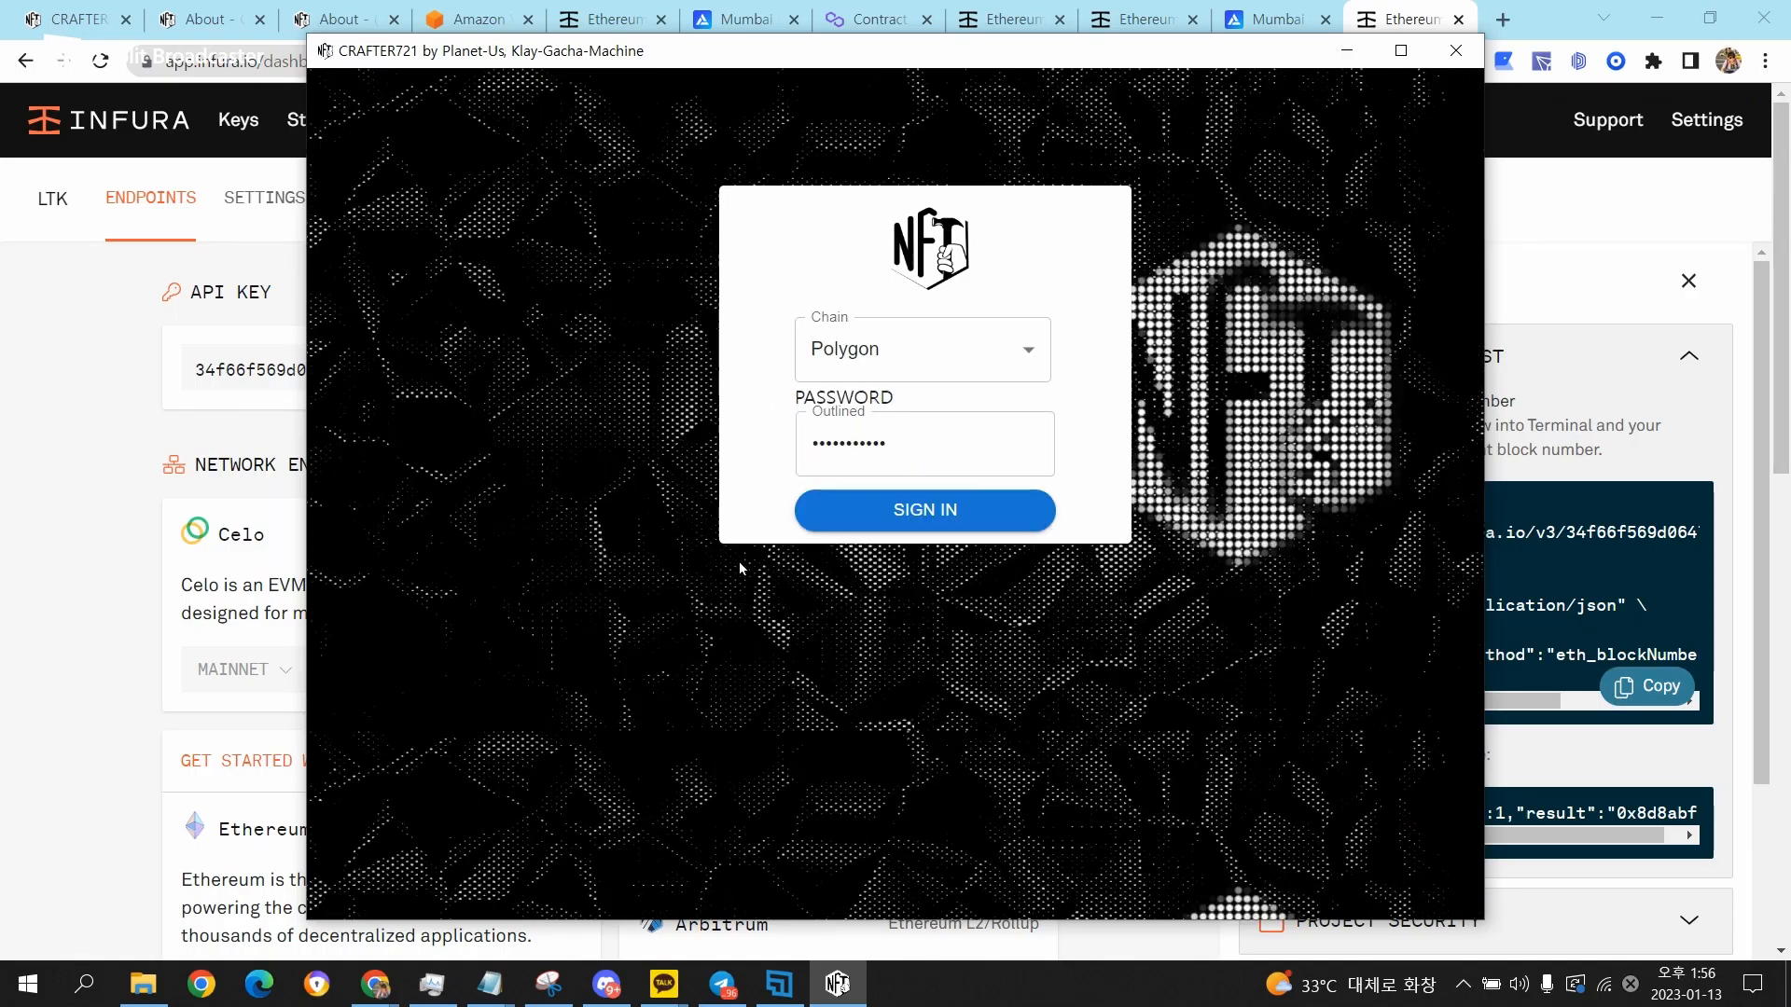
Sign in to the Polygon wallet, switch the network to Mumbai and check the list of wallet addresses.
click(1023, 521)
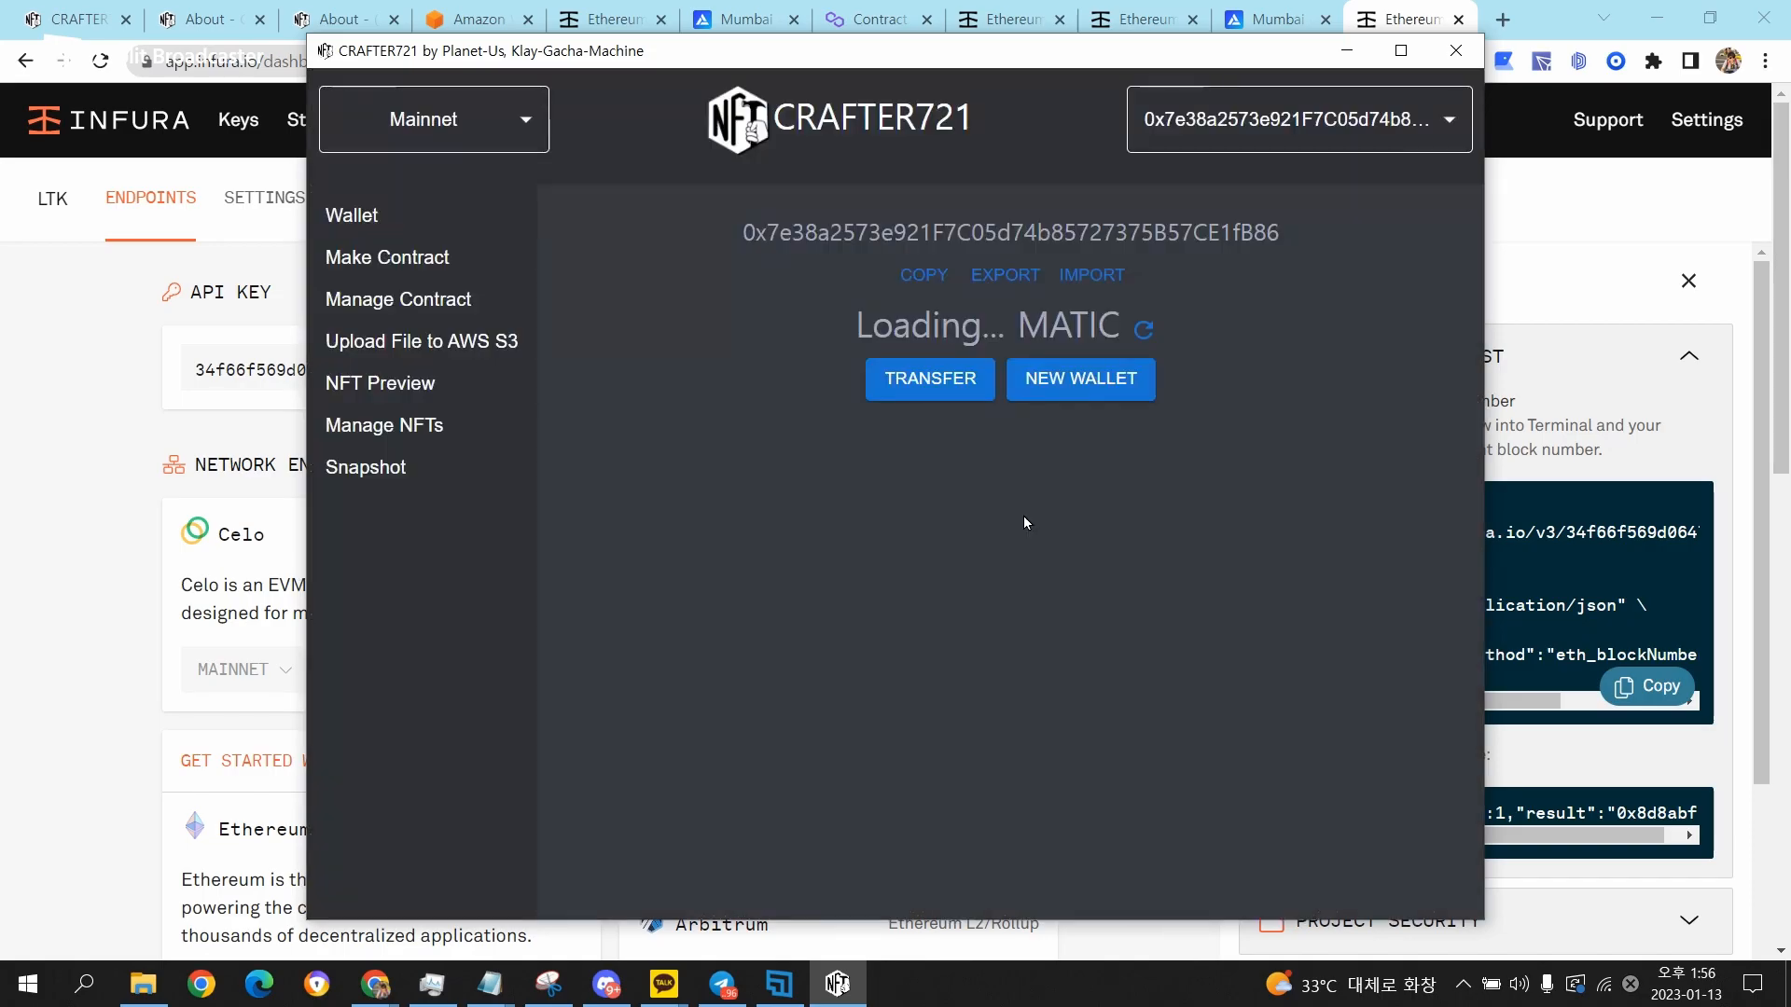
click(474, 116)
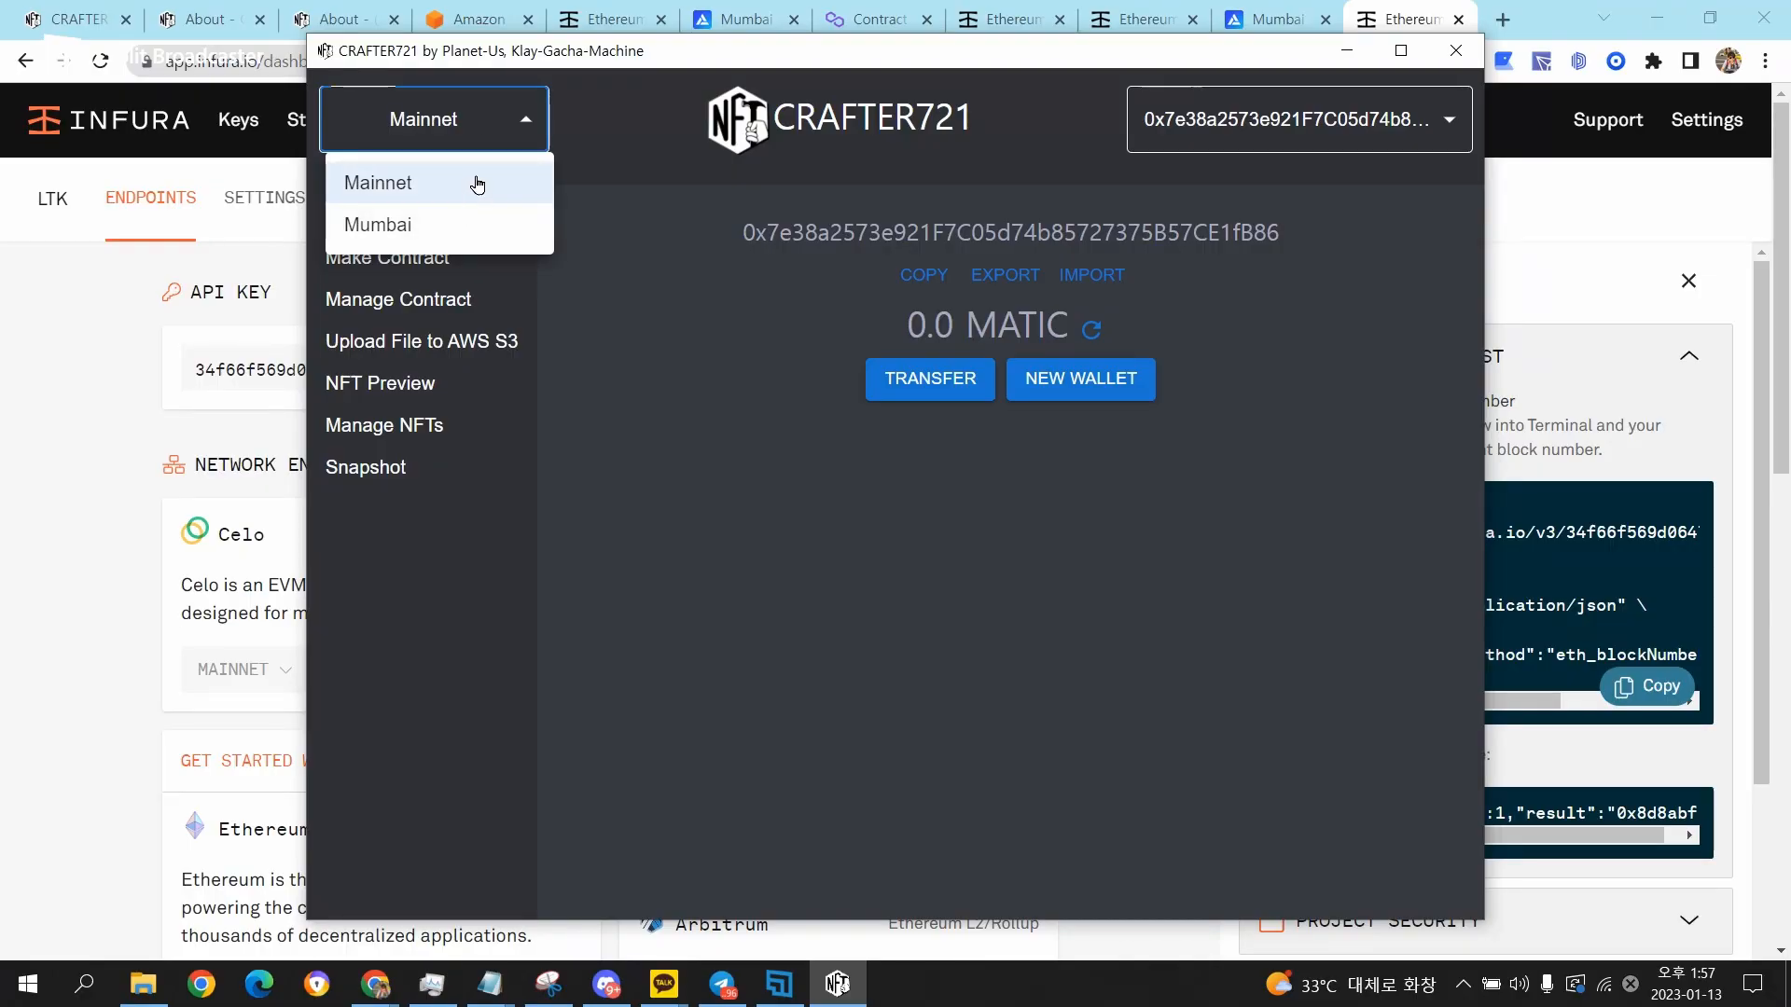
click(474, 228)
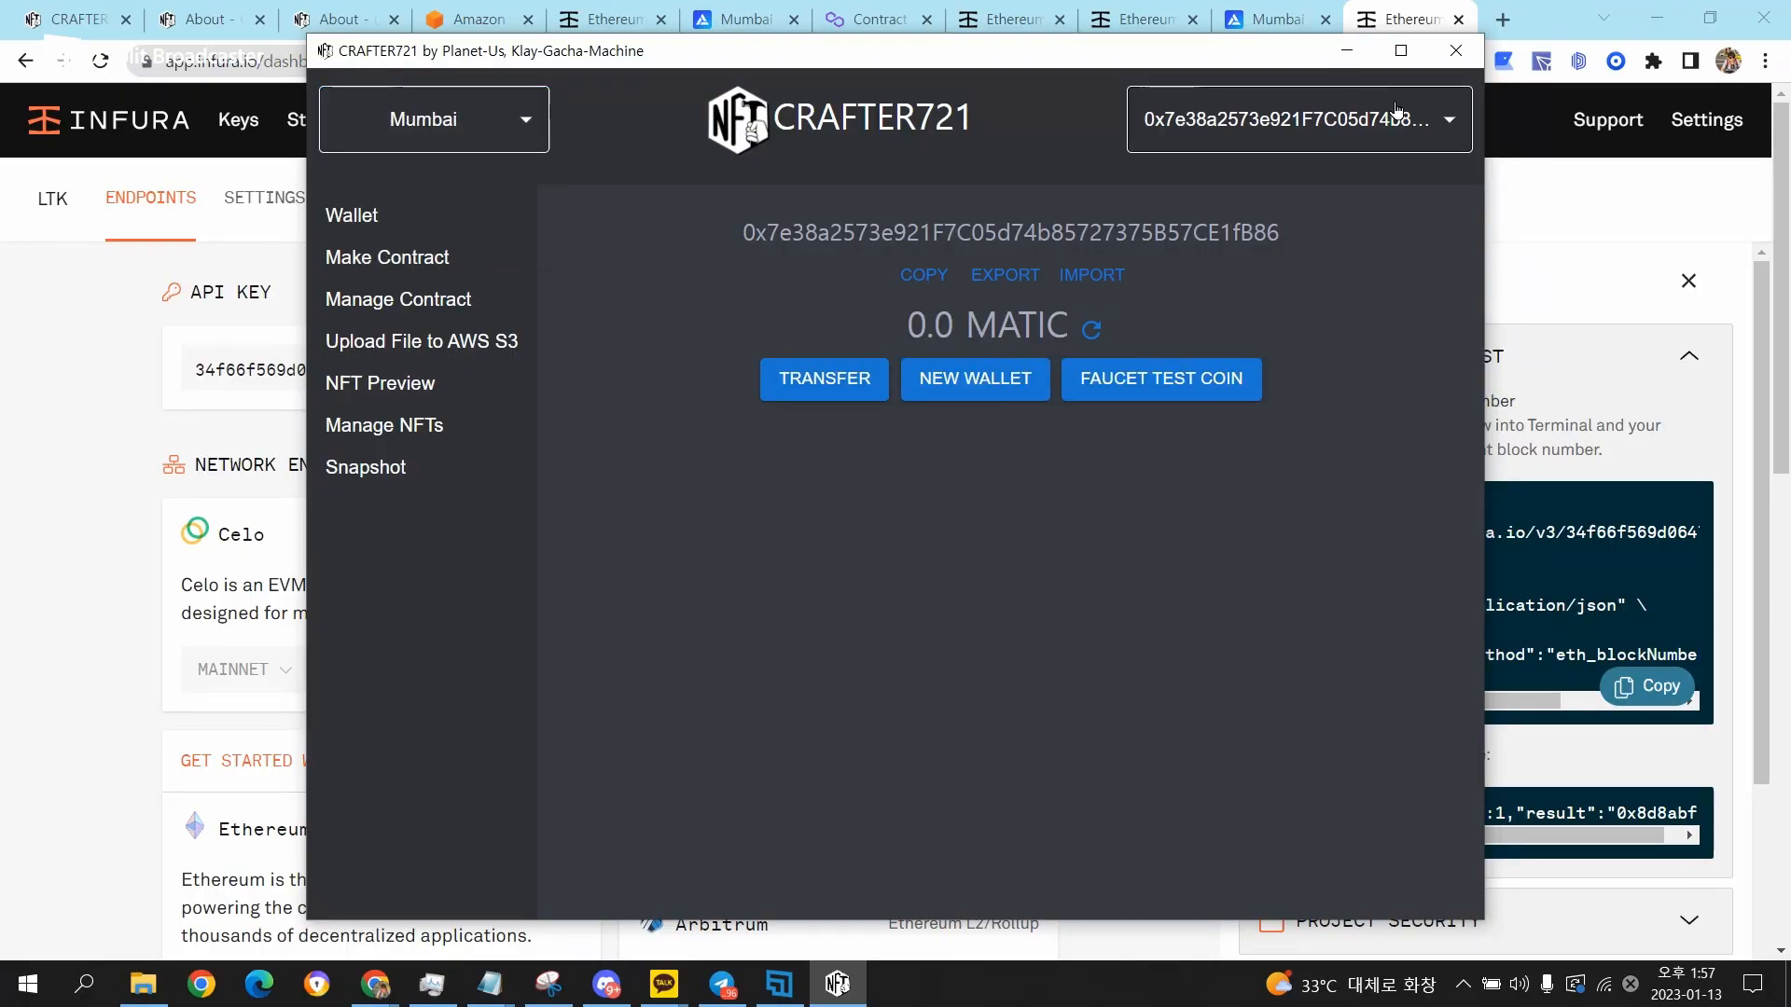
click(1296, 119)
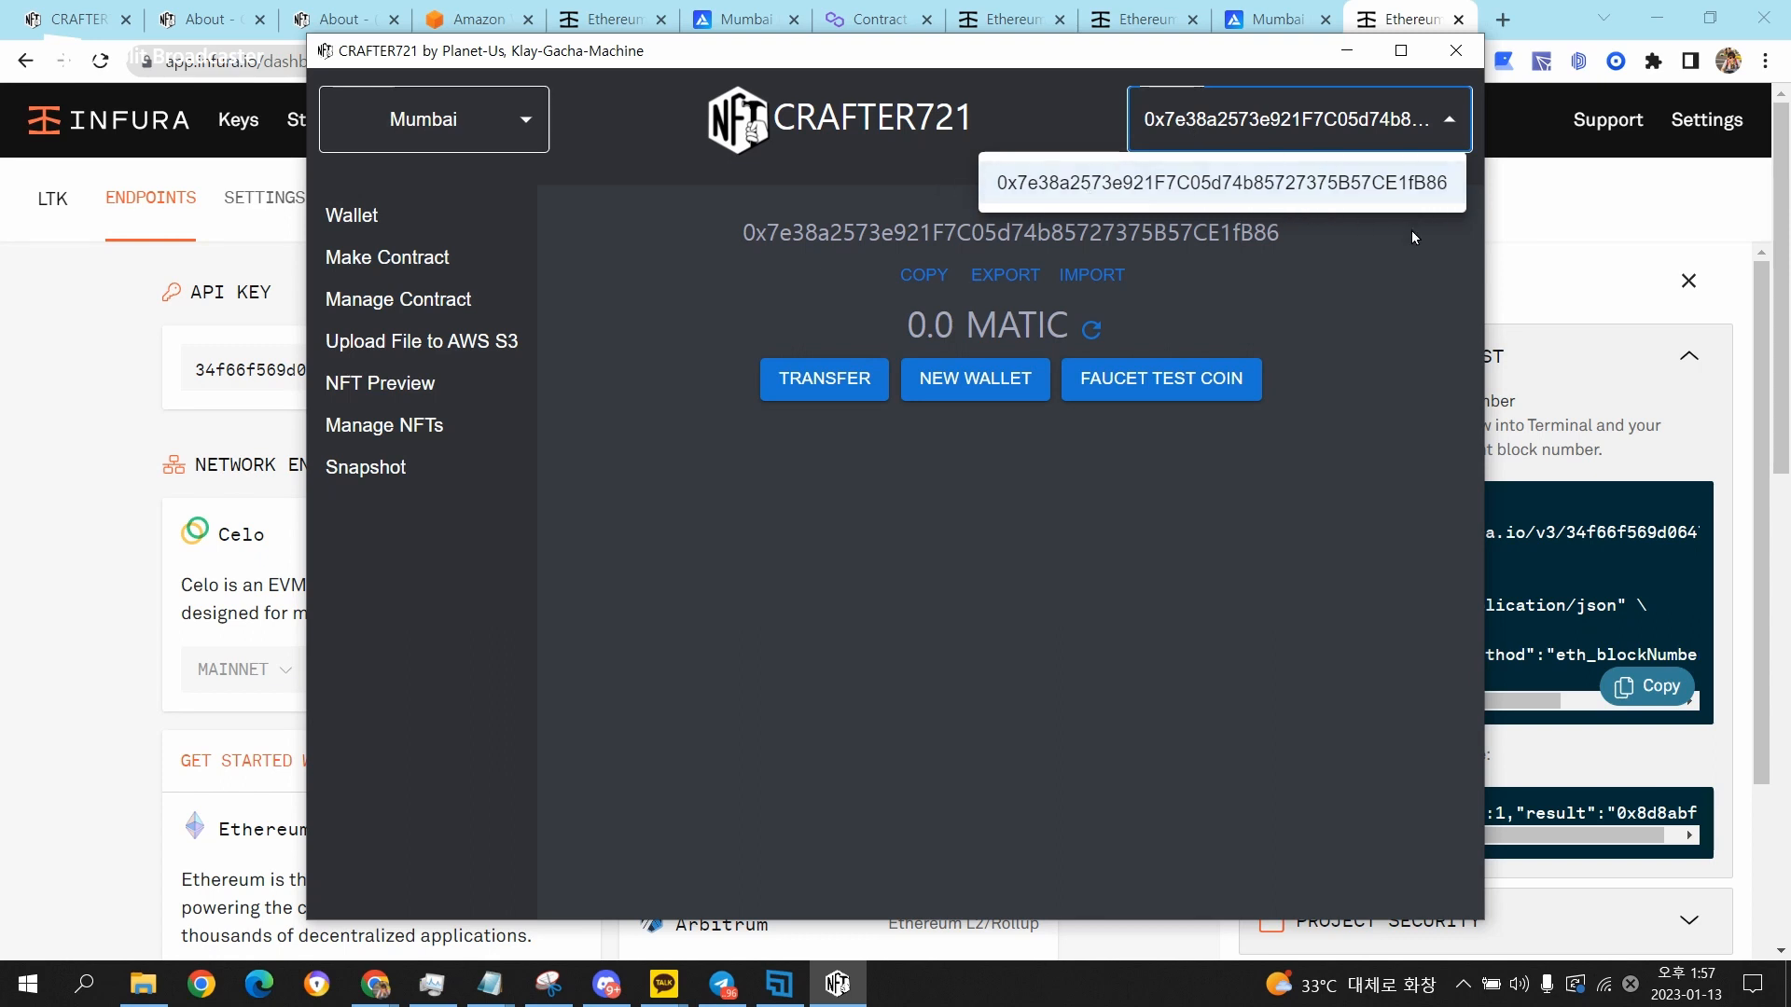
click(1358, 261)
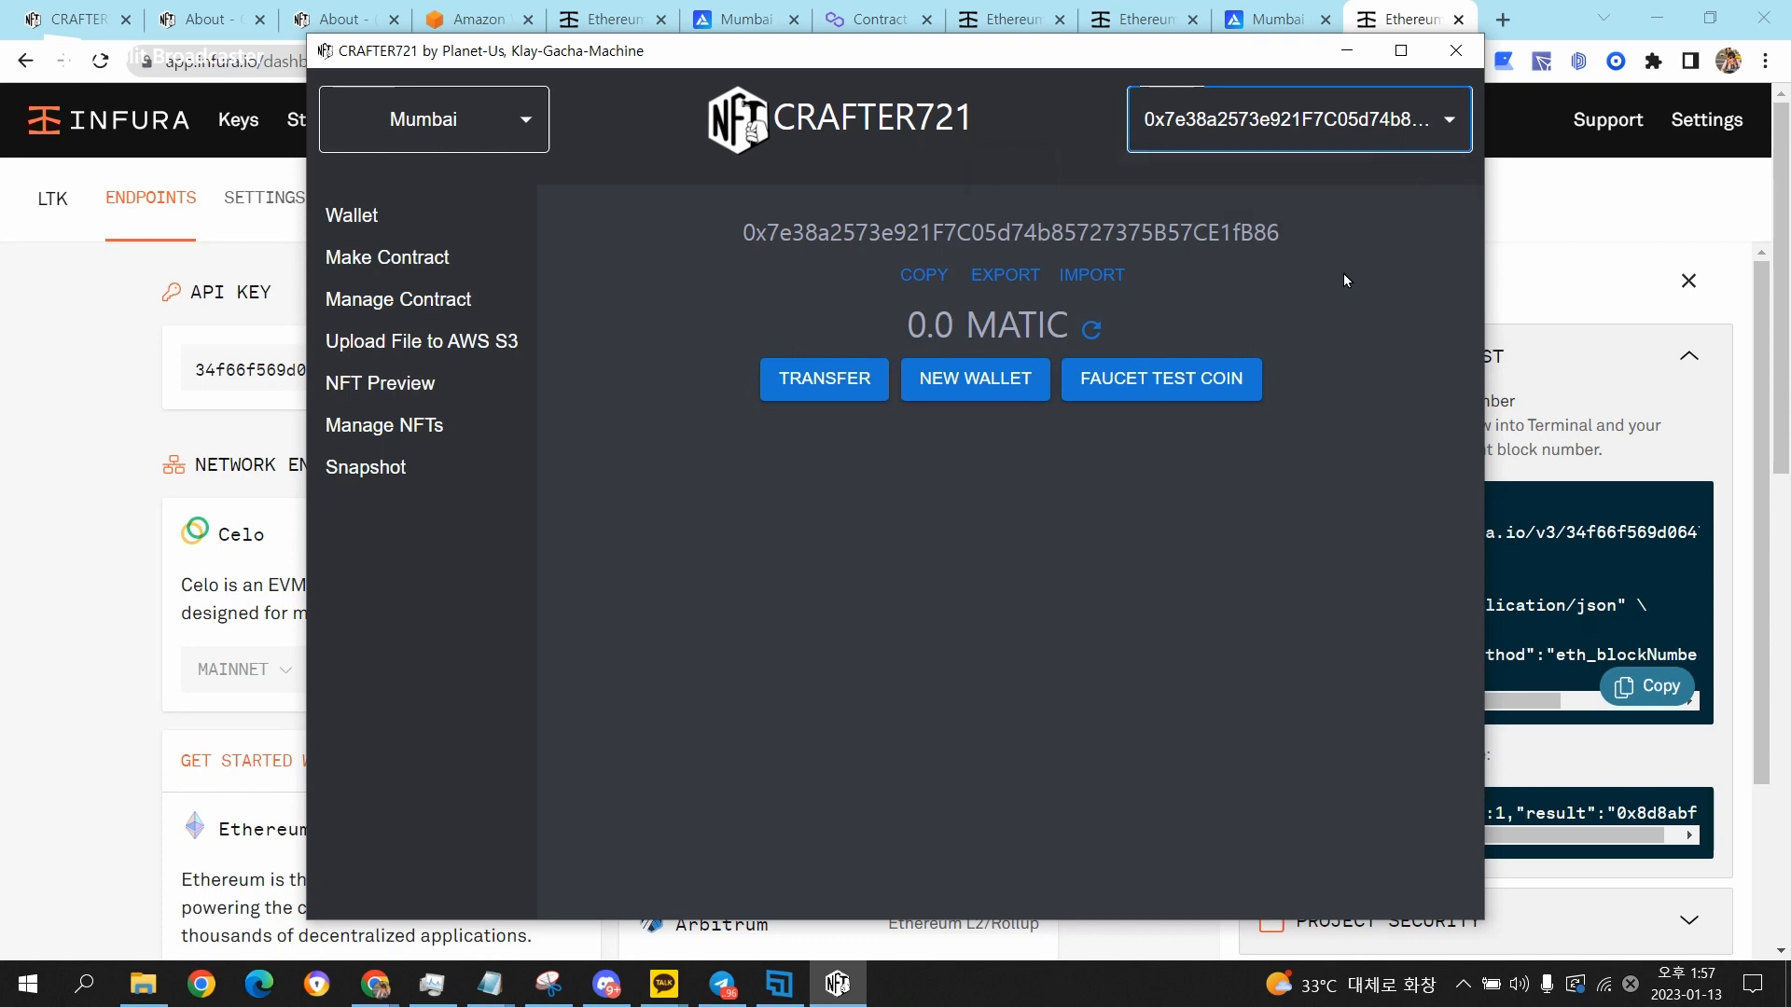
Import an existing wallet by pasting its private key.
click(1091, 276)
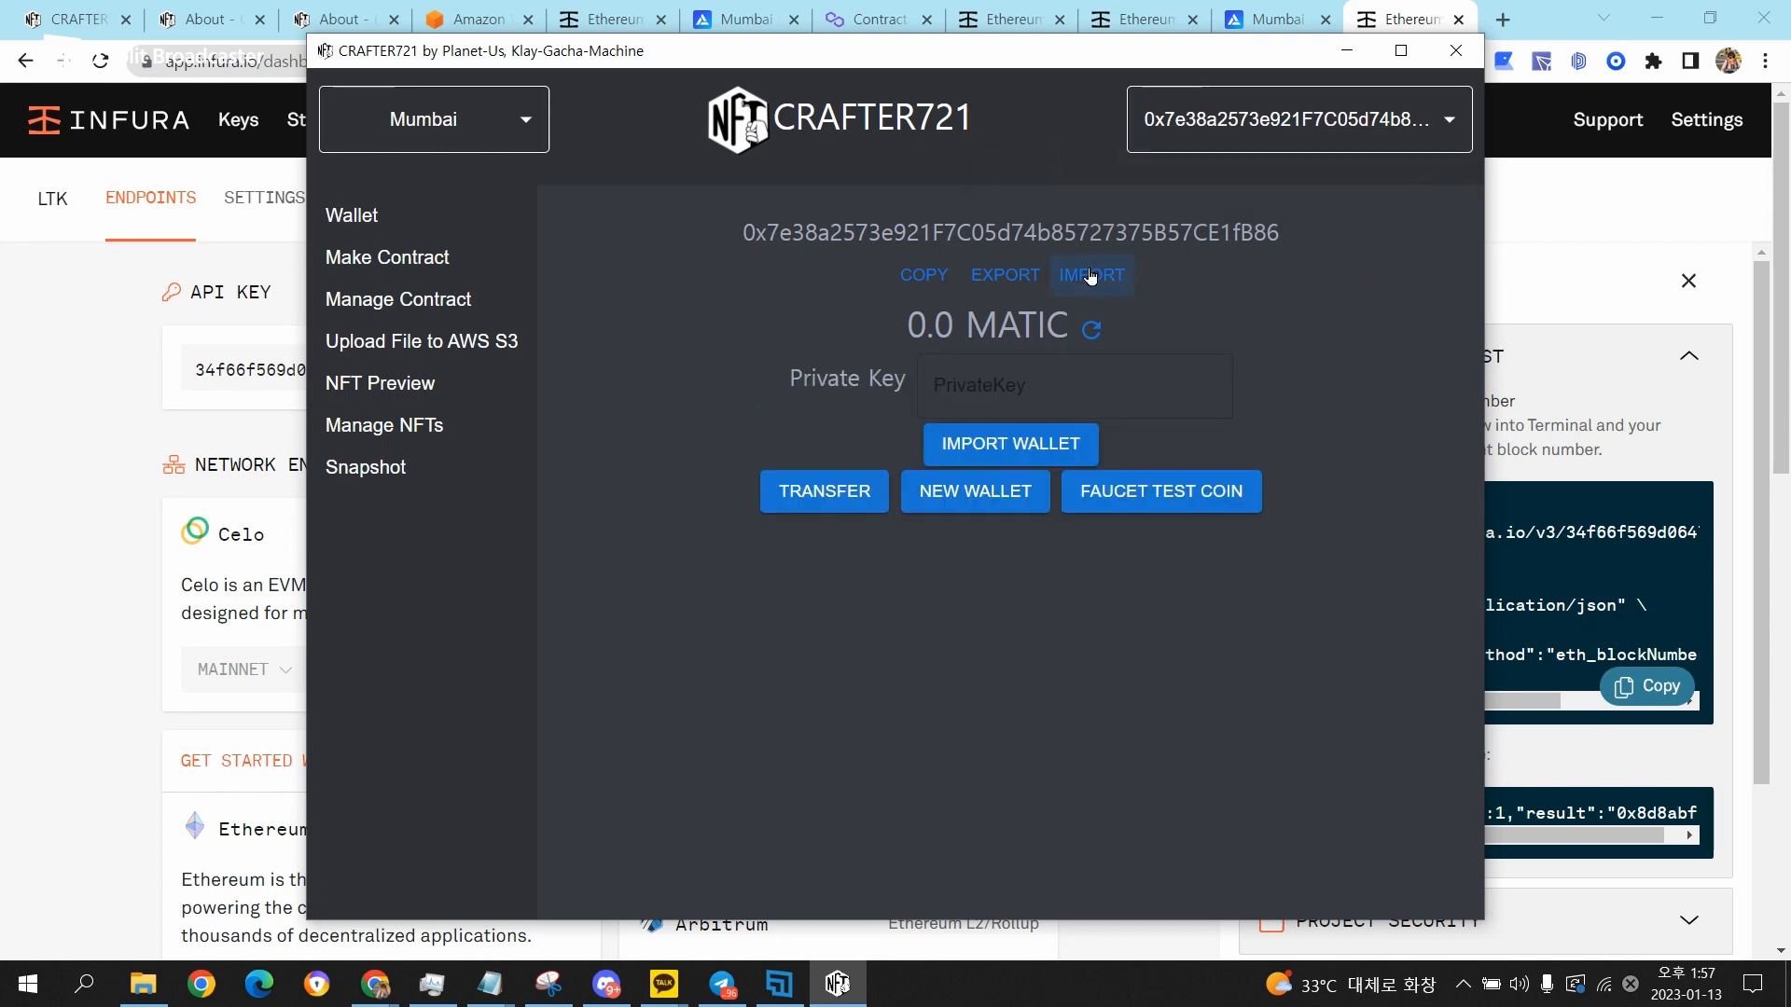
click(1089, 370)
key(ctrl+v)
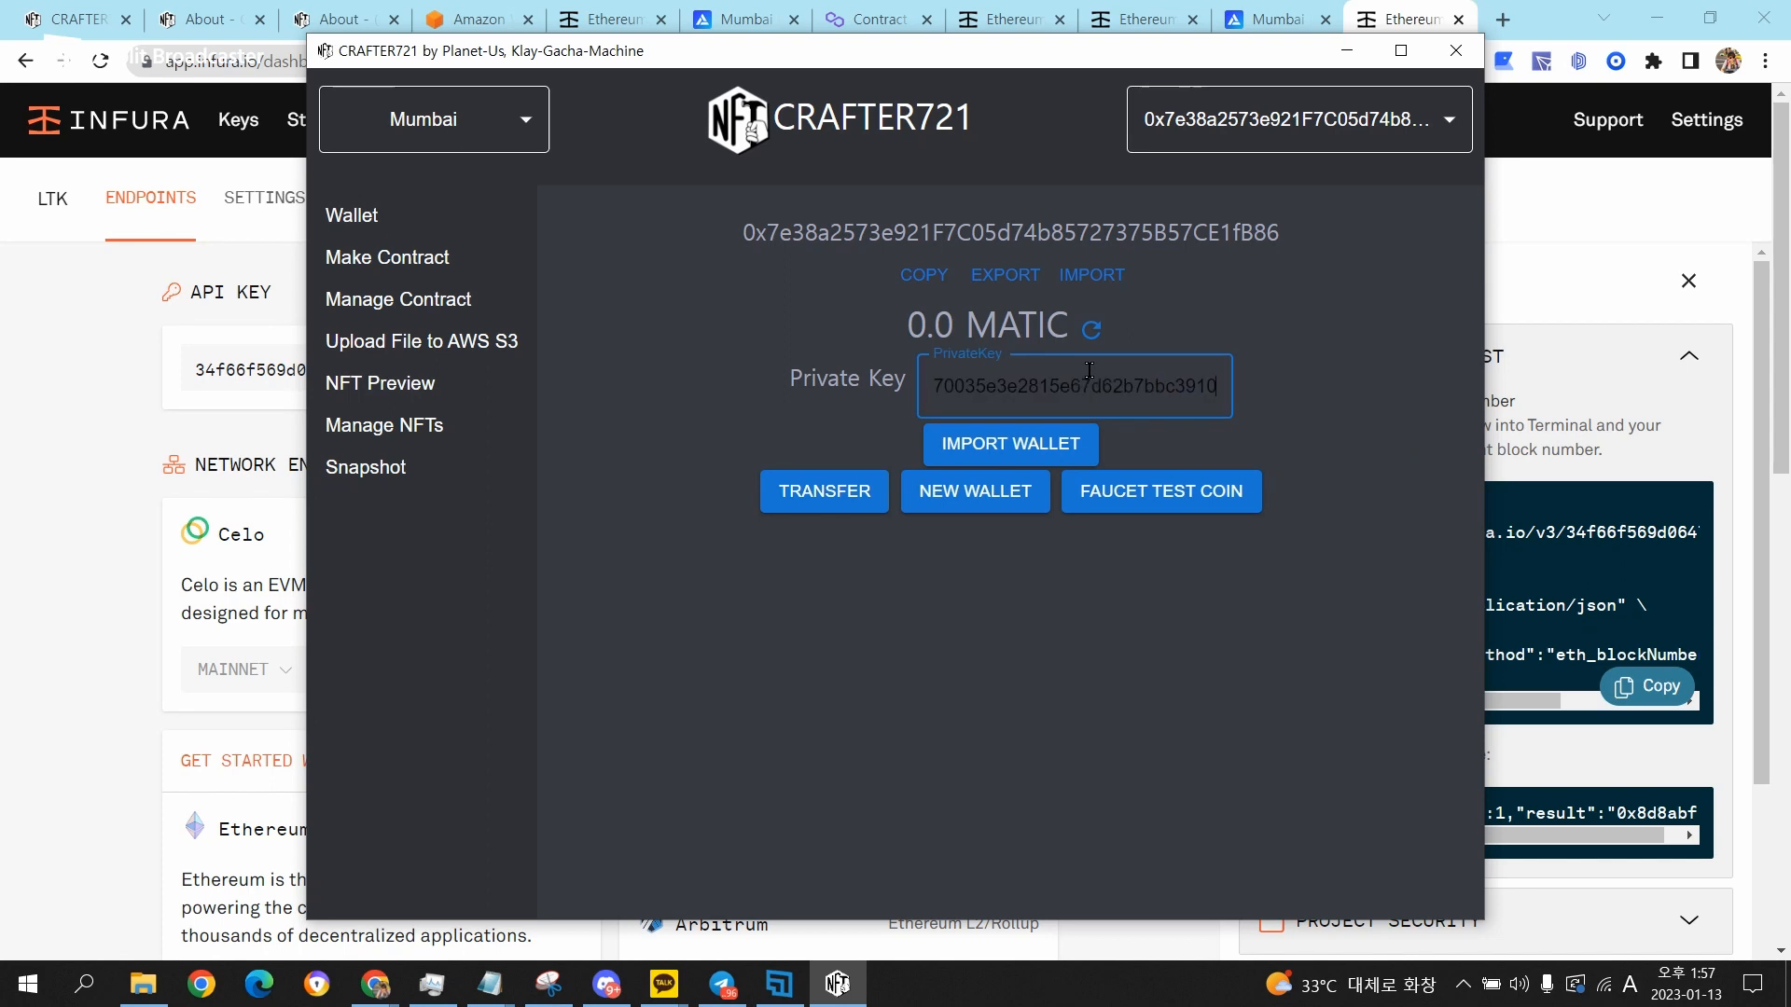
click(1037, 440)
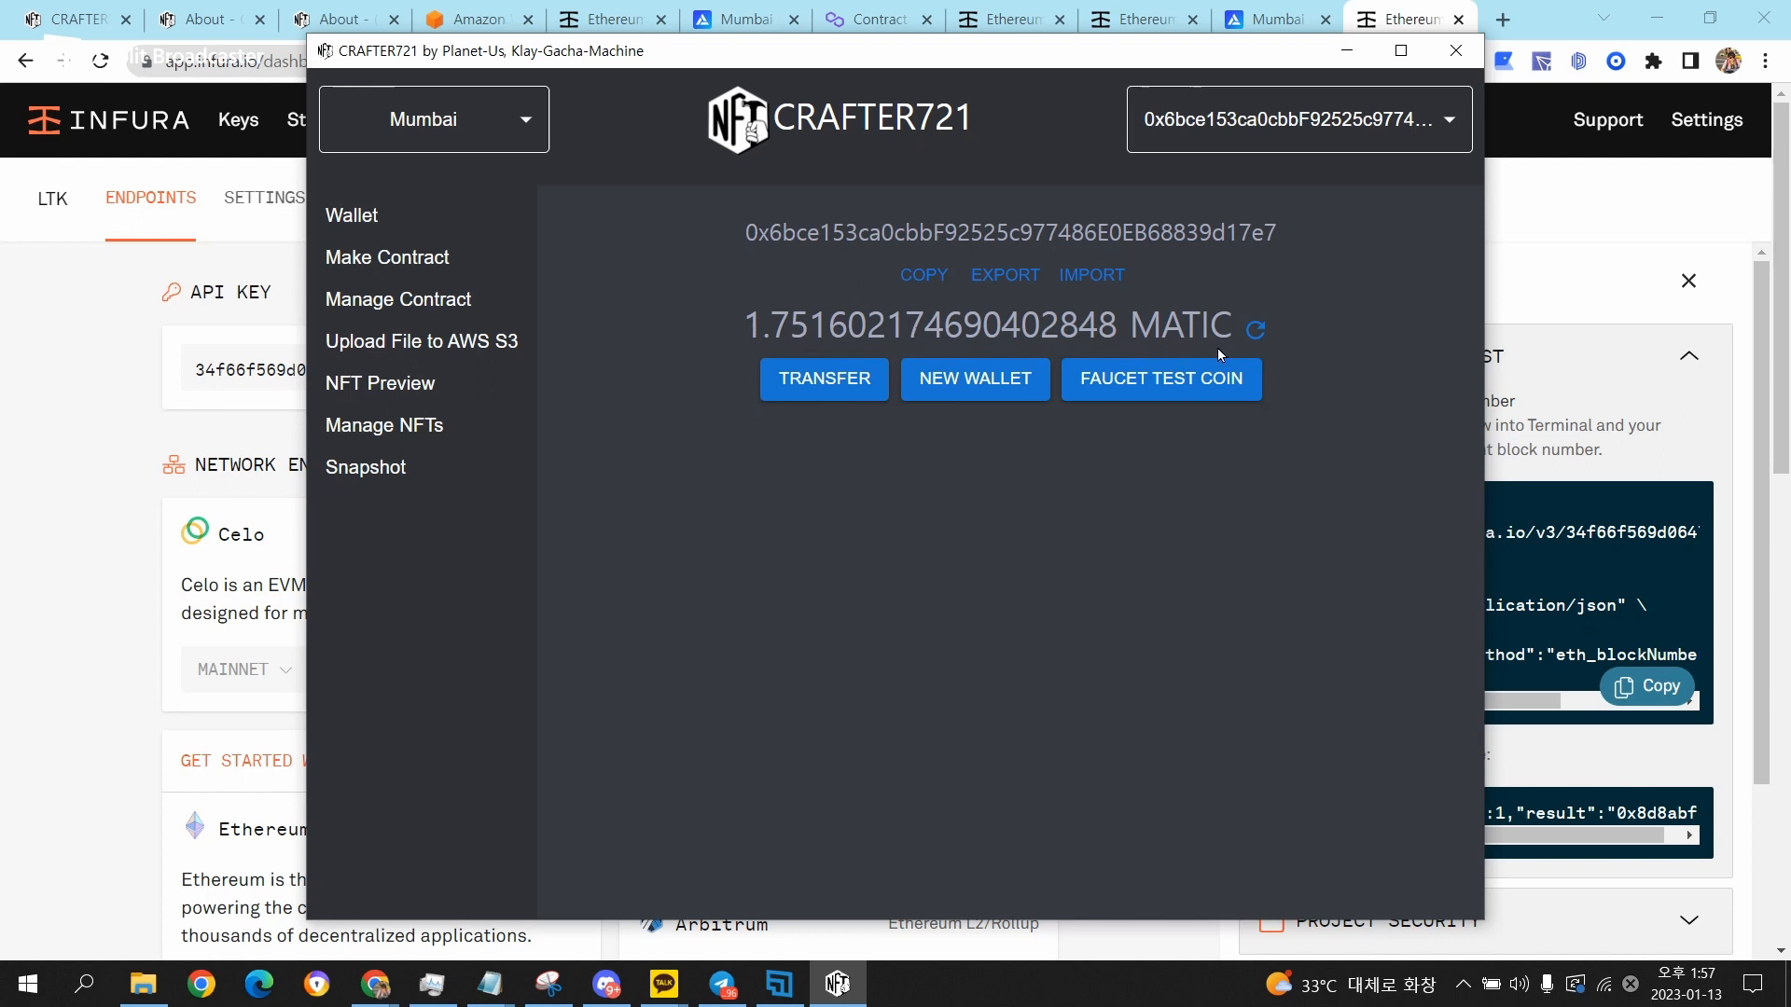
Open the Mumbai Faucet, paste the imported wallet's address and request test MATIC.
click(1194, 390)
click(824, 413)
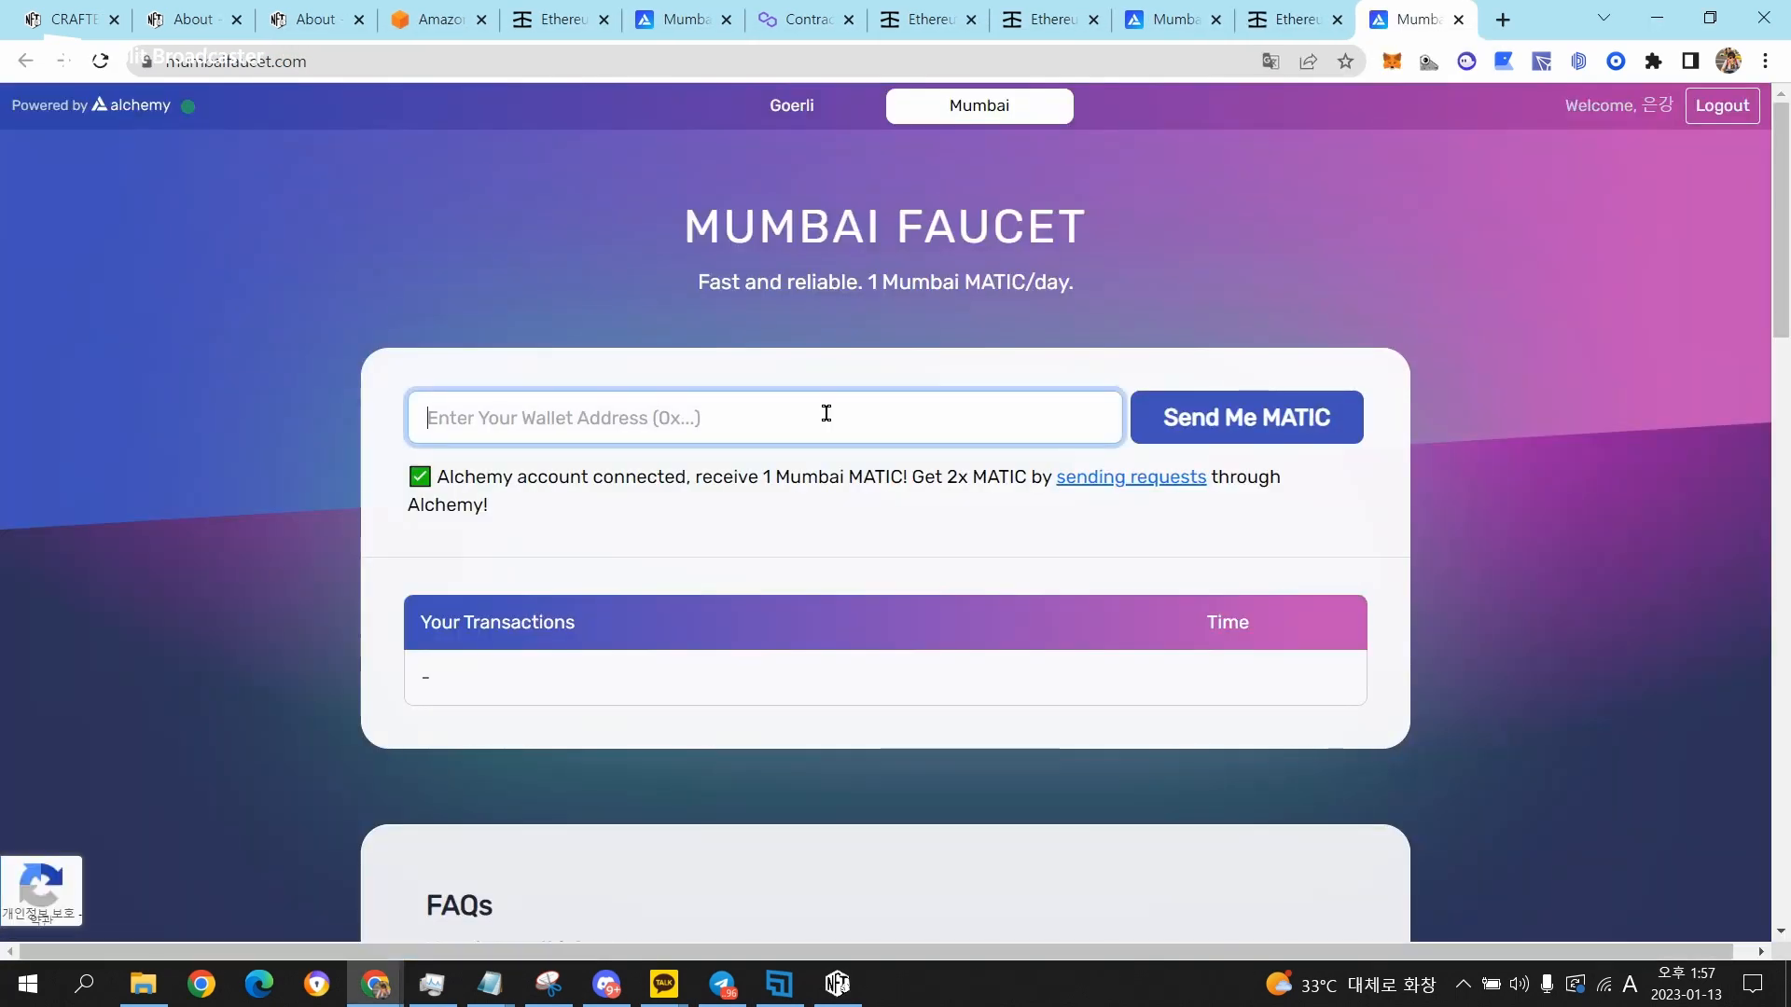
key(ctrl+v)
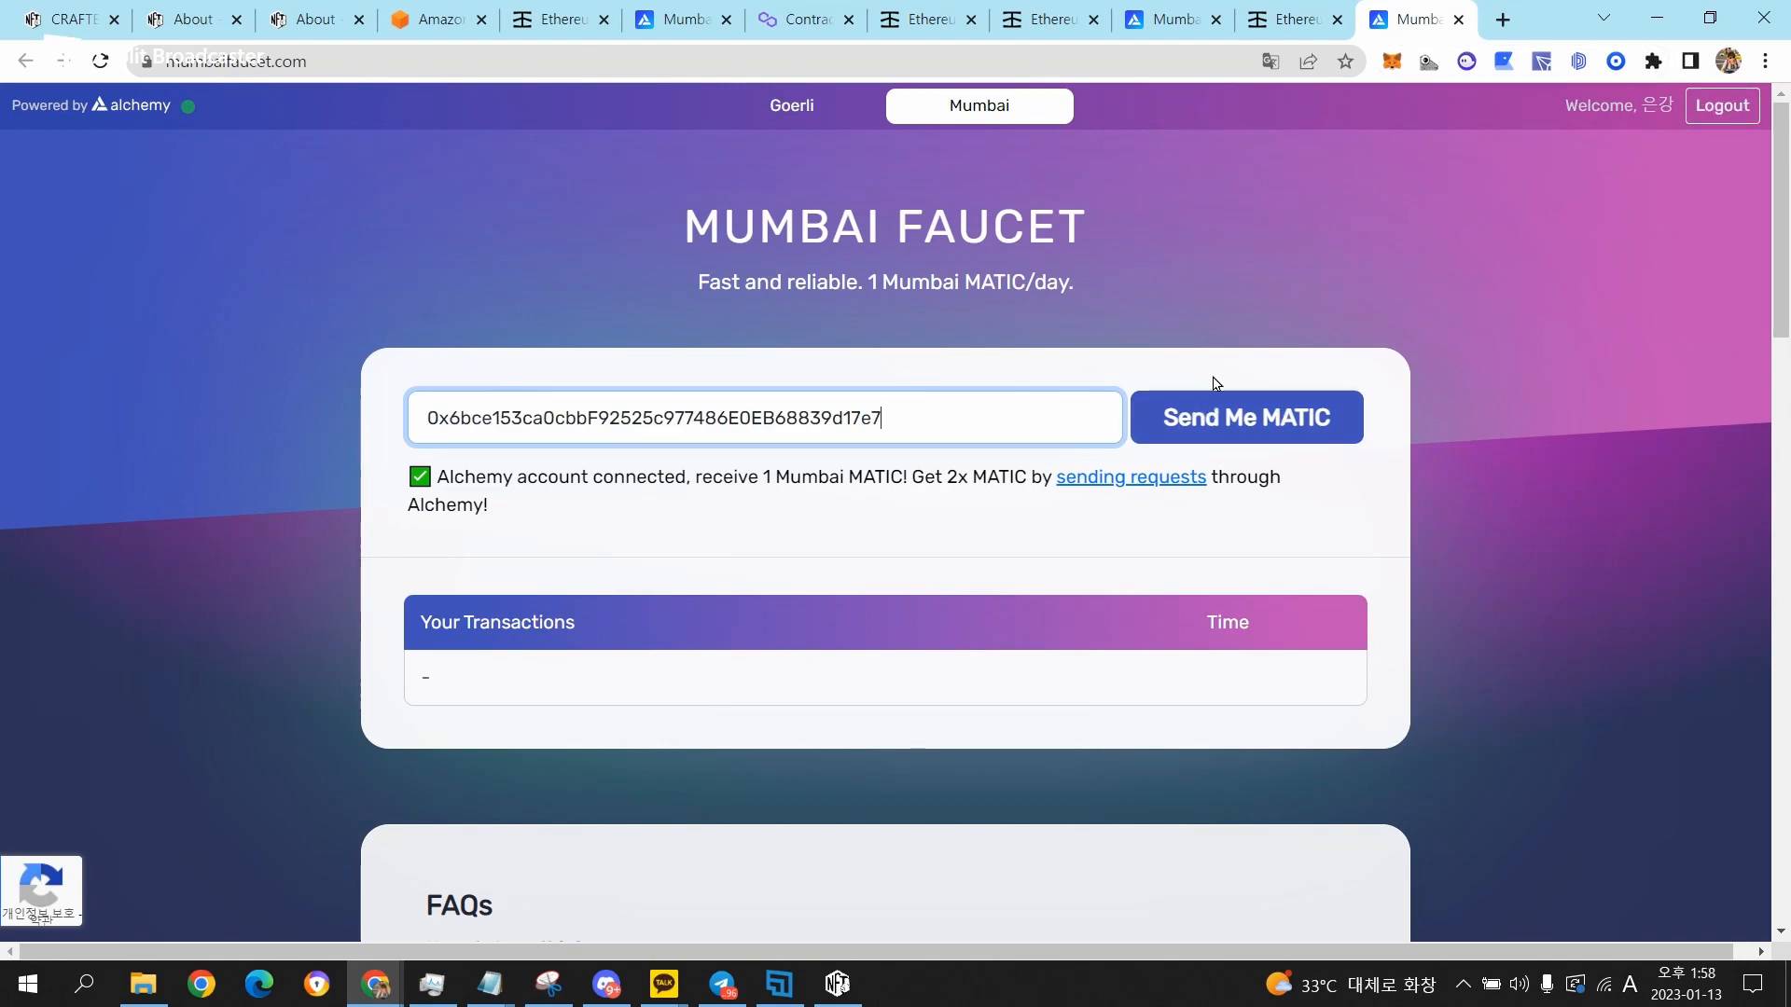
click(1214, 441)
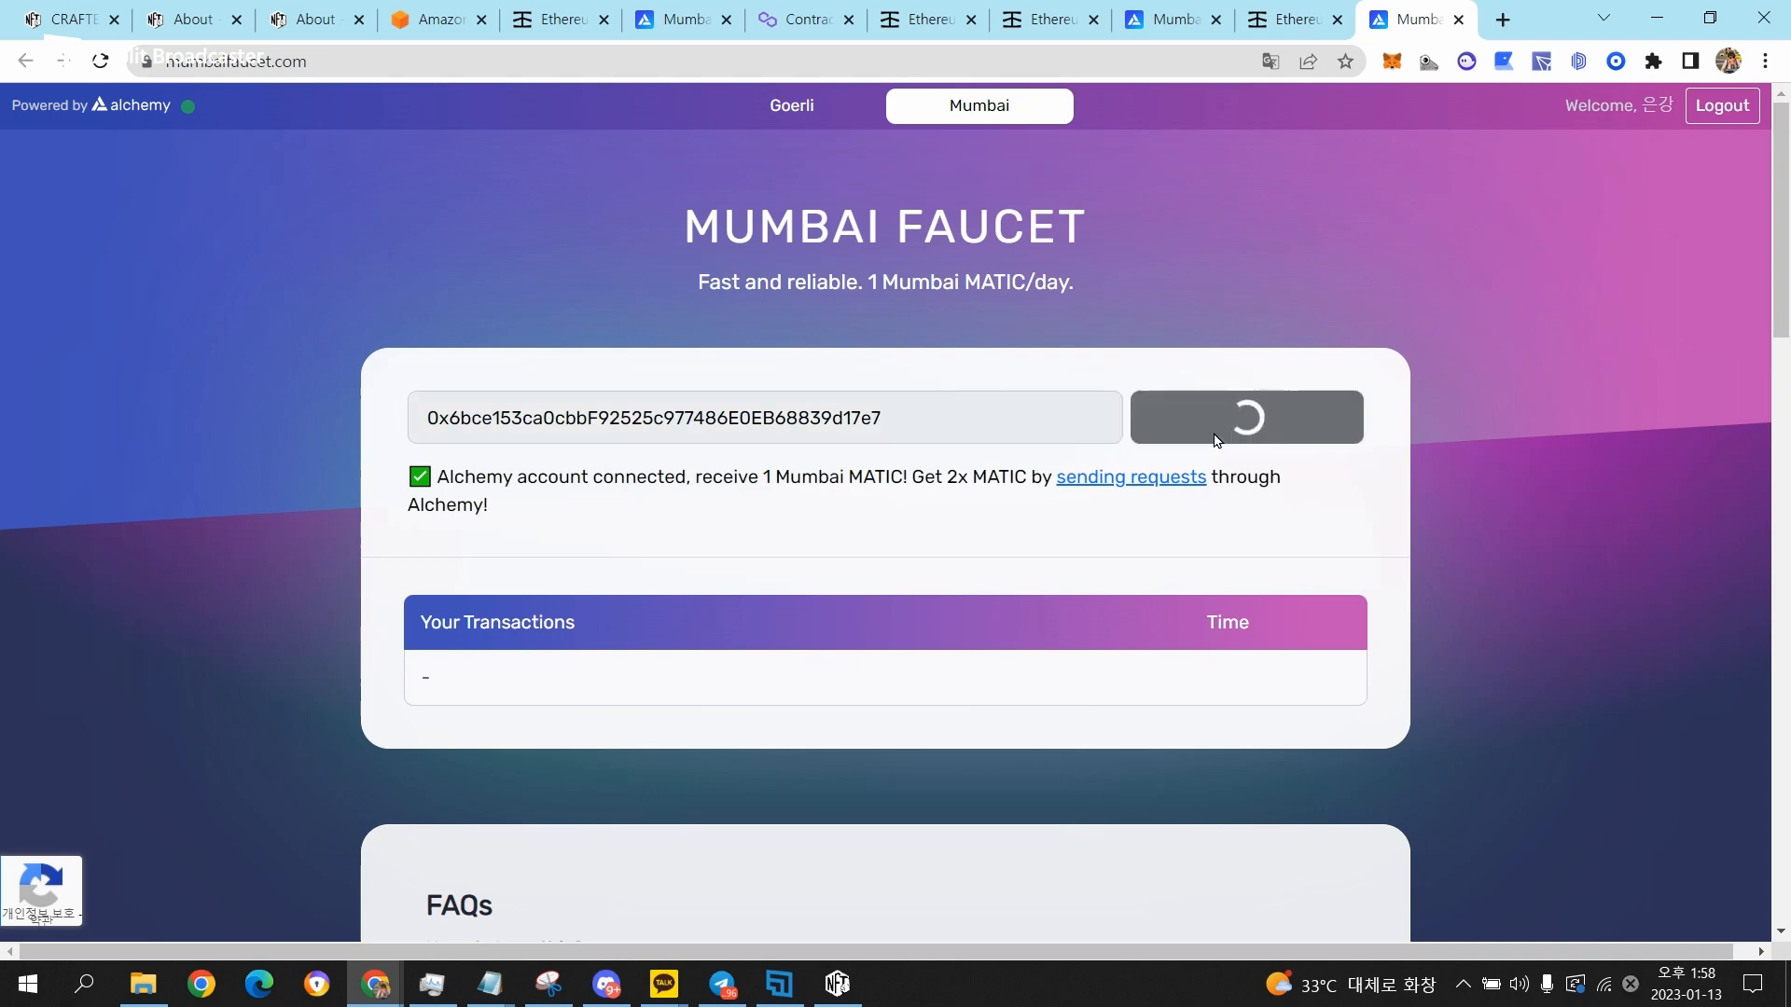
Return to CRAFTER721, refresh the wallet's MATIC balance and open the smart contract creation form.
key(alt+Tab)
click(1256, 332)
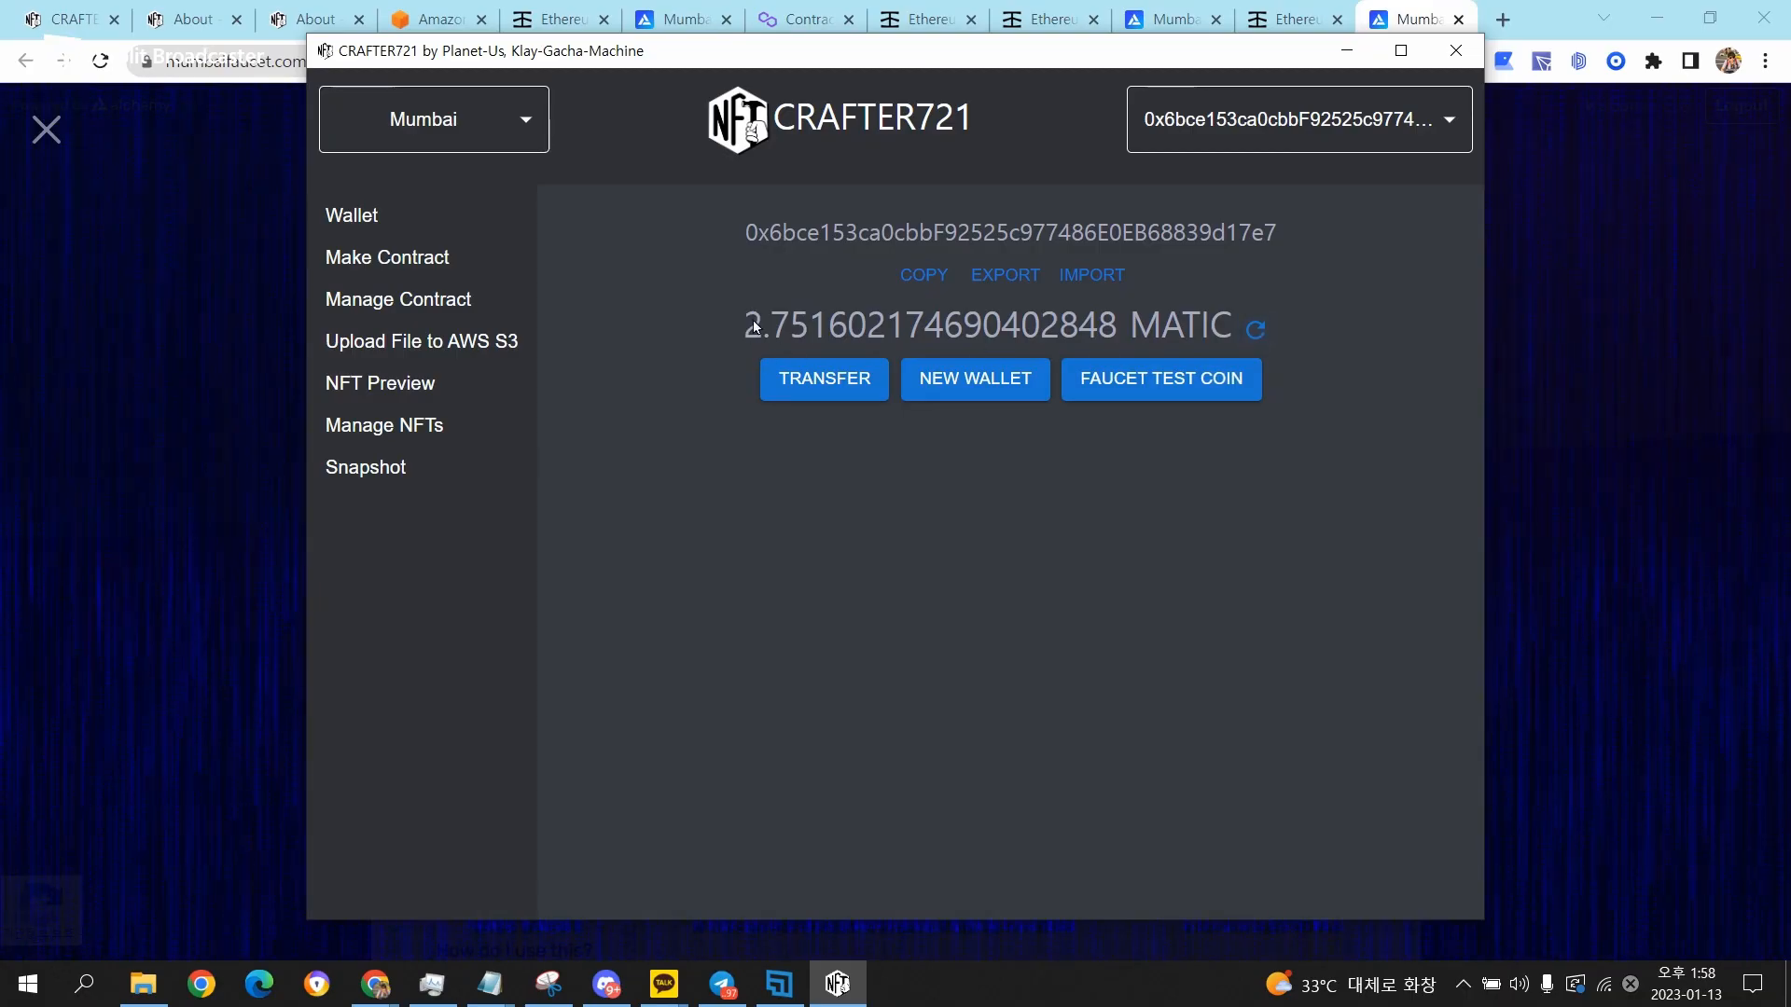
click(398, 267)
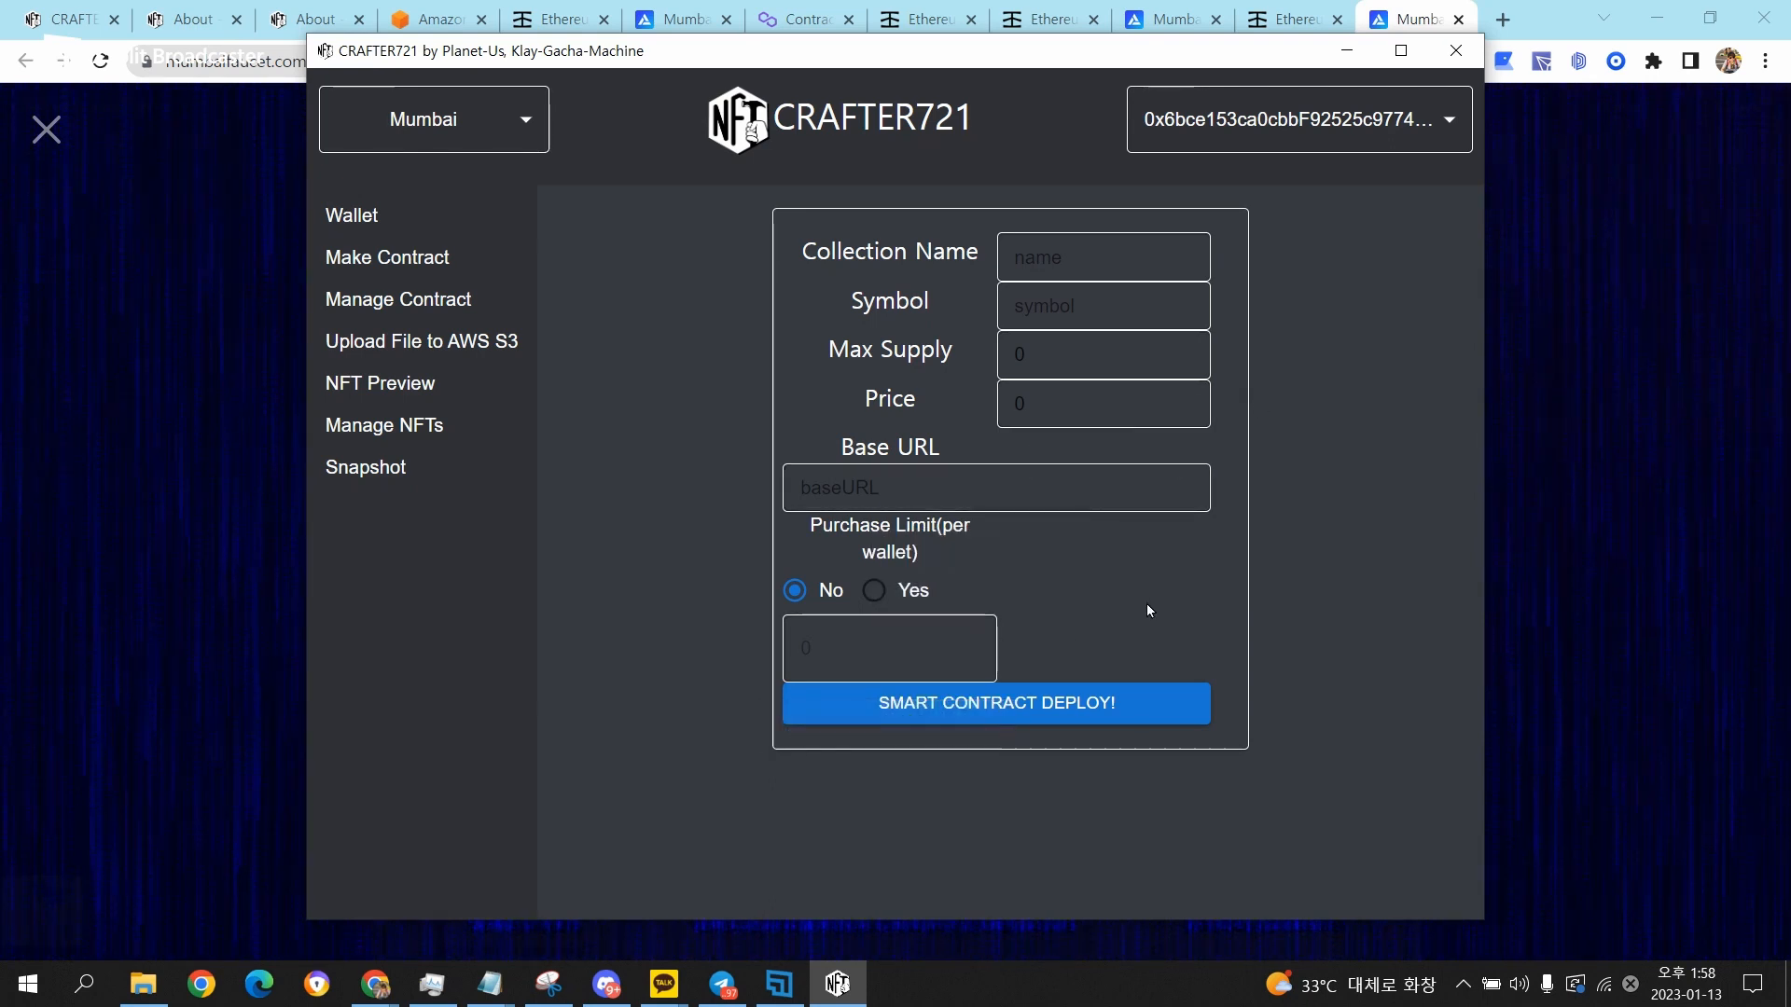
Fill in the contract form with collection name EK's Test NFT, symbol ETN and max supply 1000.
click(1134, 257)
text(EK's)
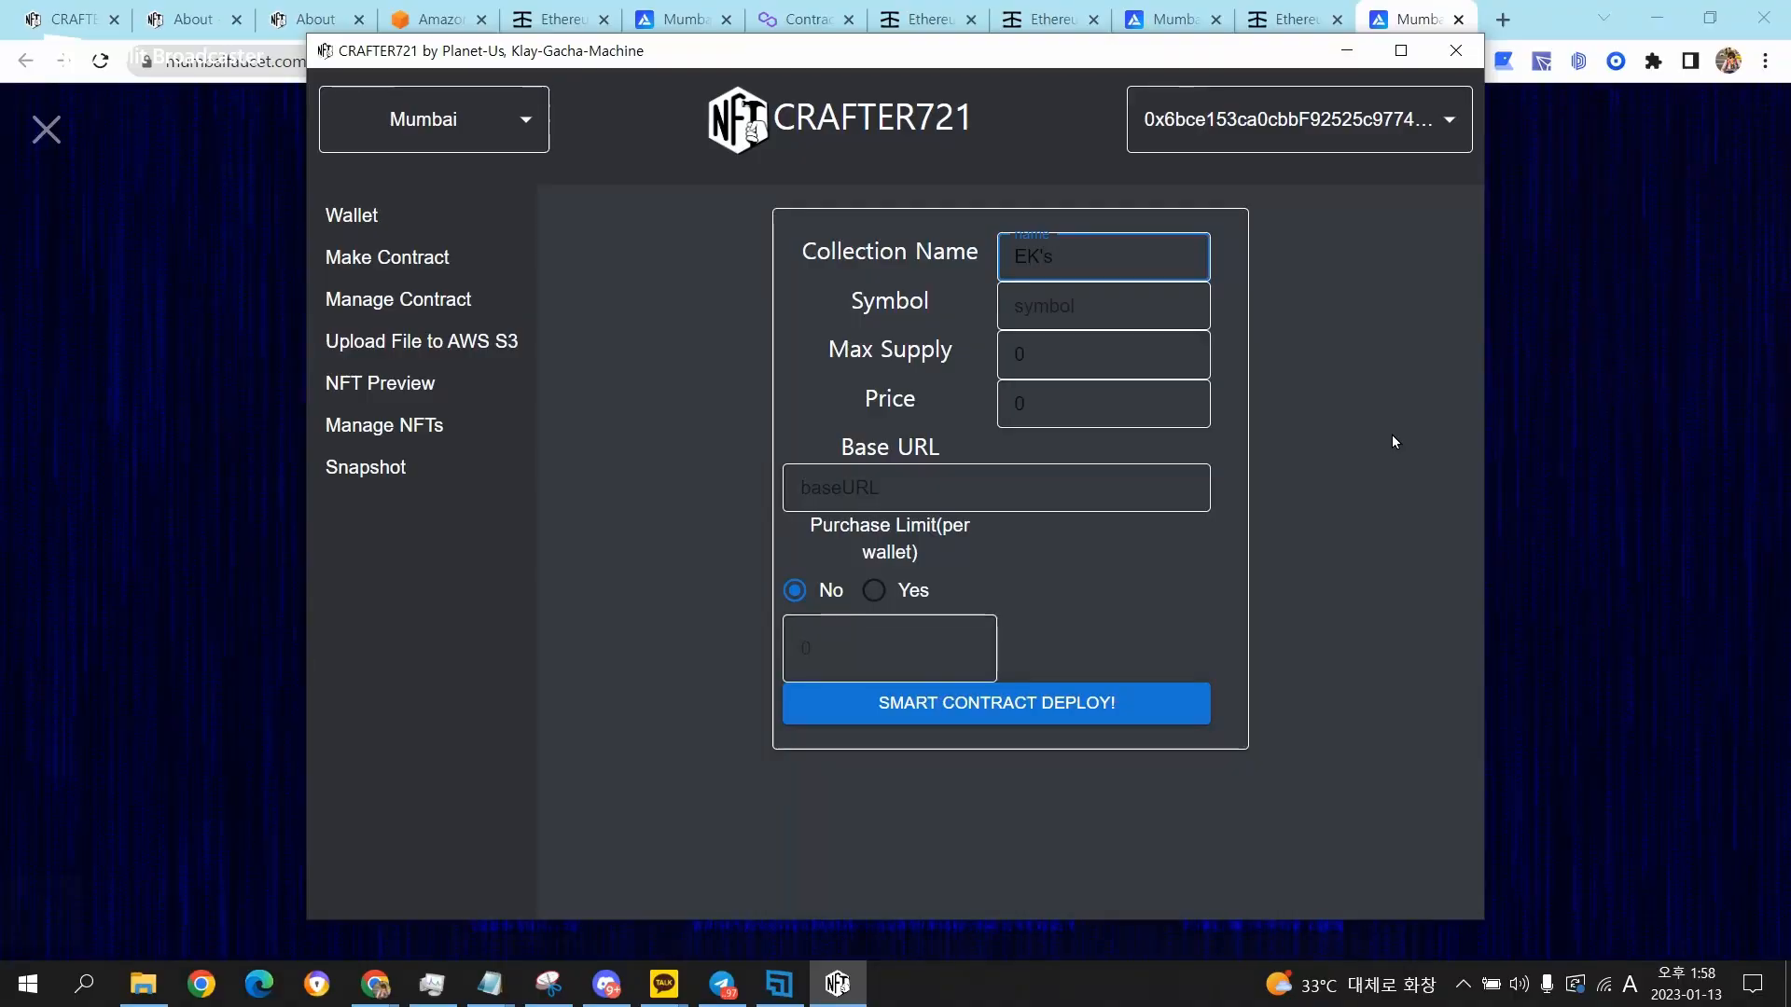
text( Test NFT)
key(Tab)
text(ET)
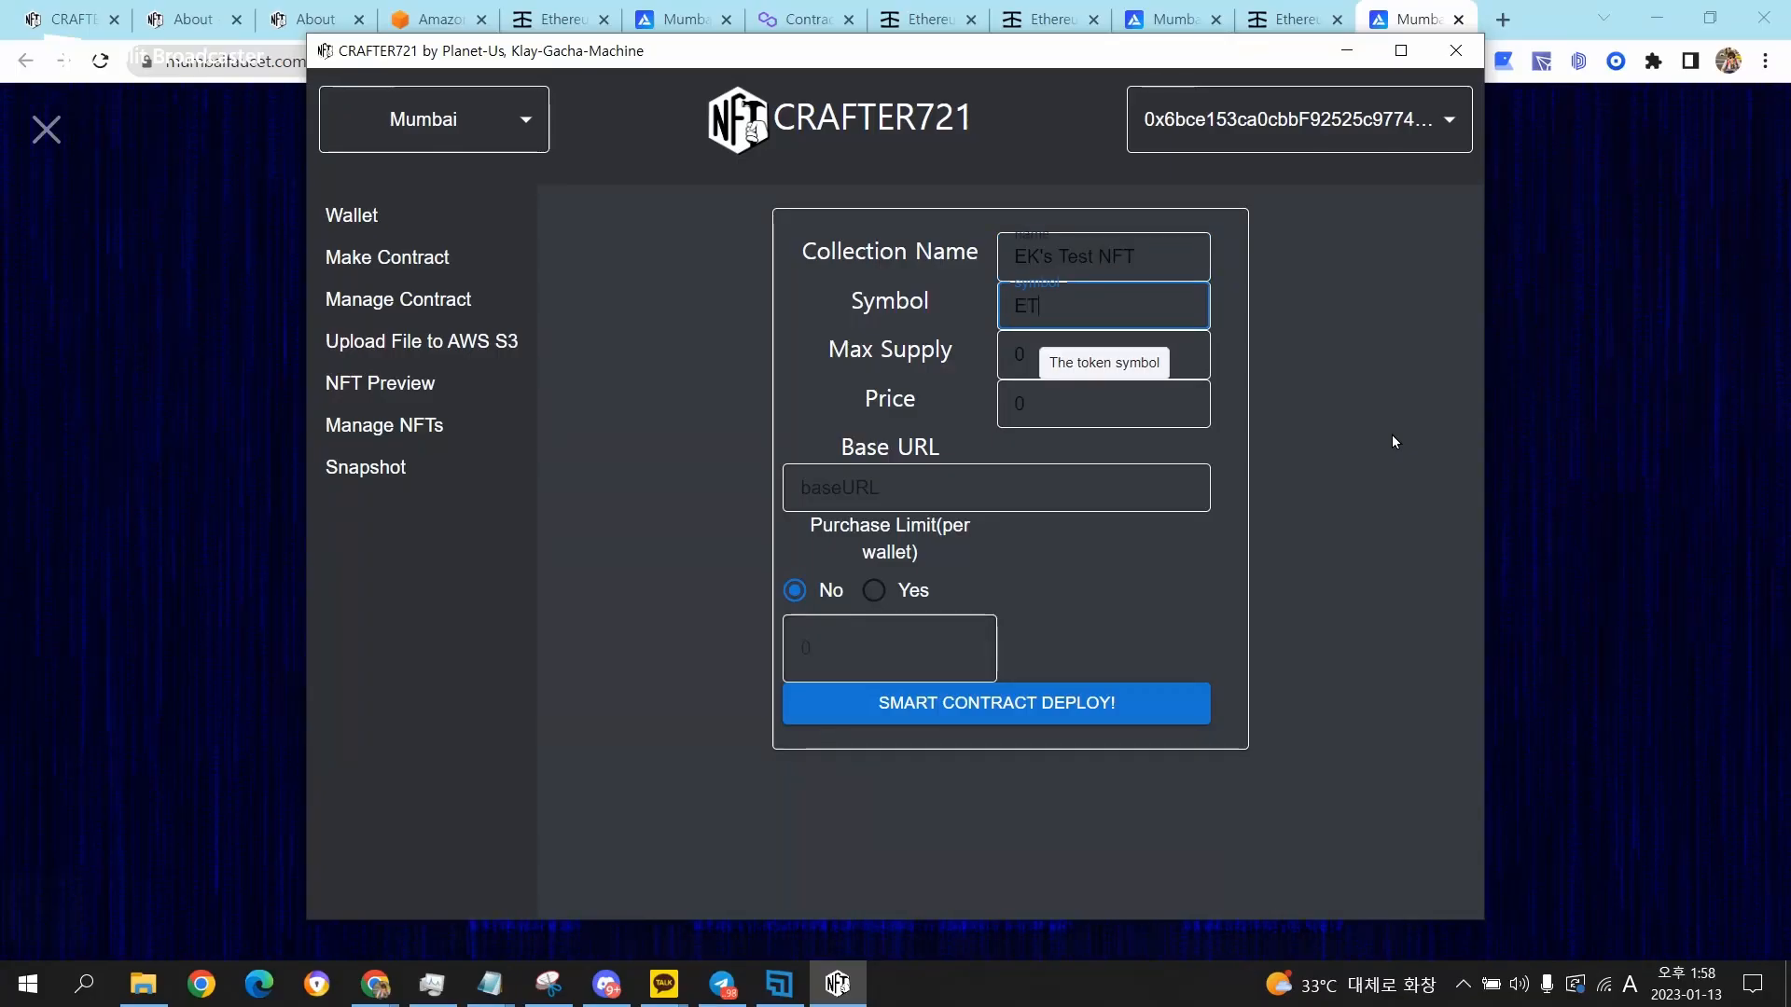
text(N)
key(Tab)
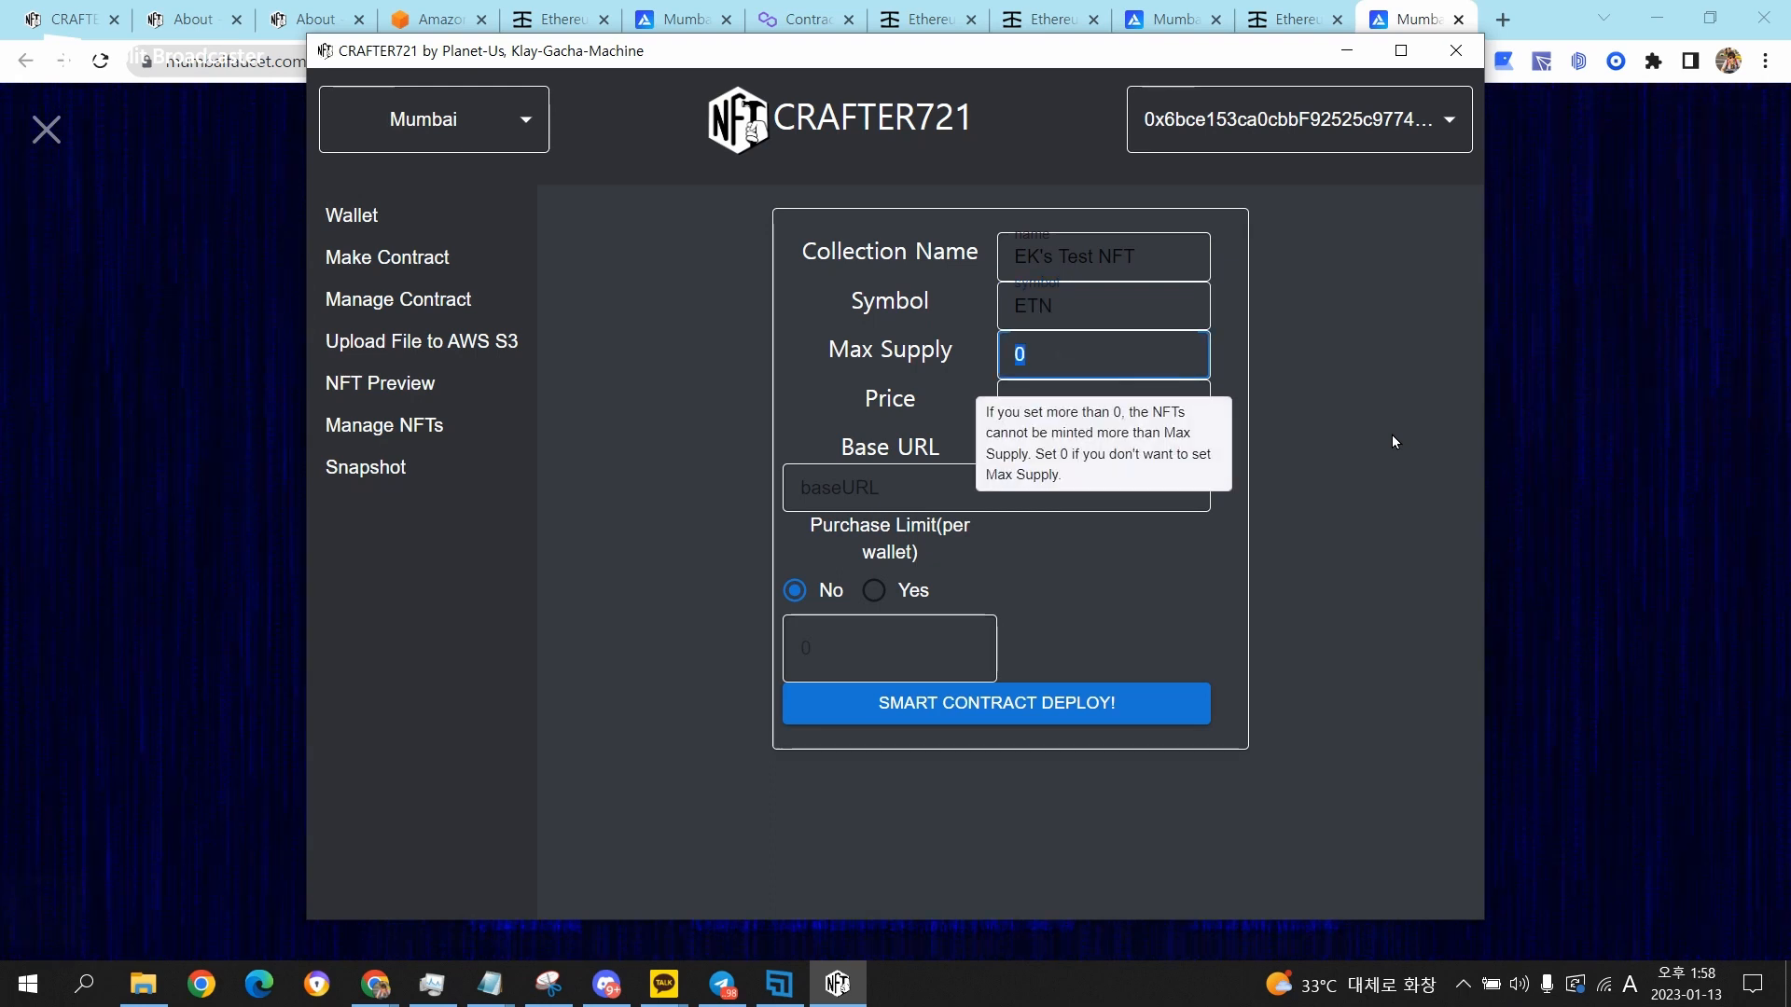
text(1000)
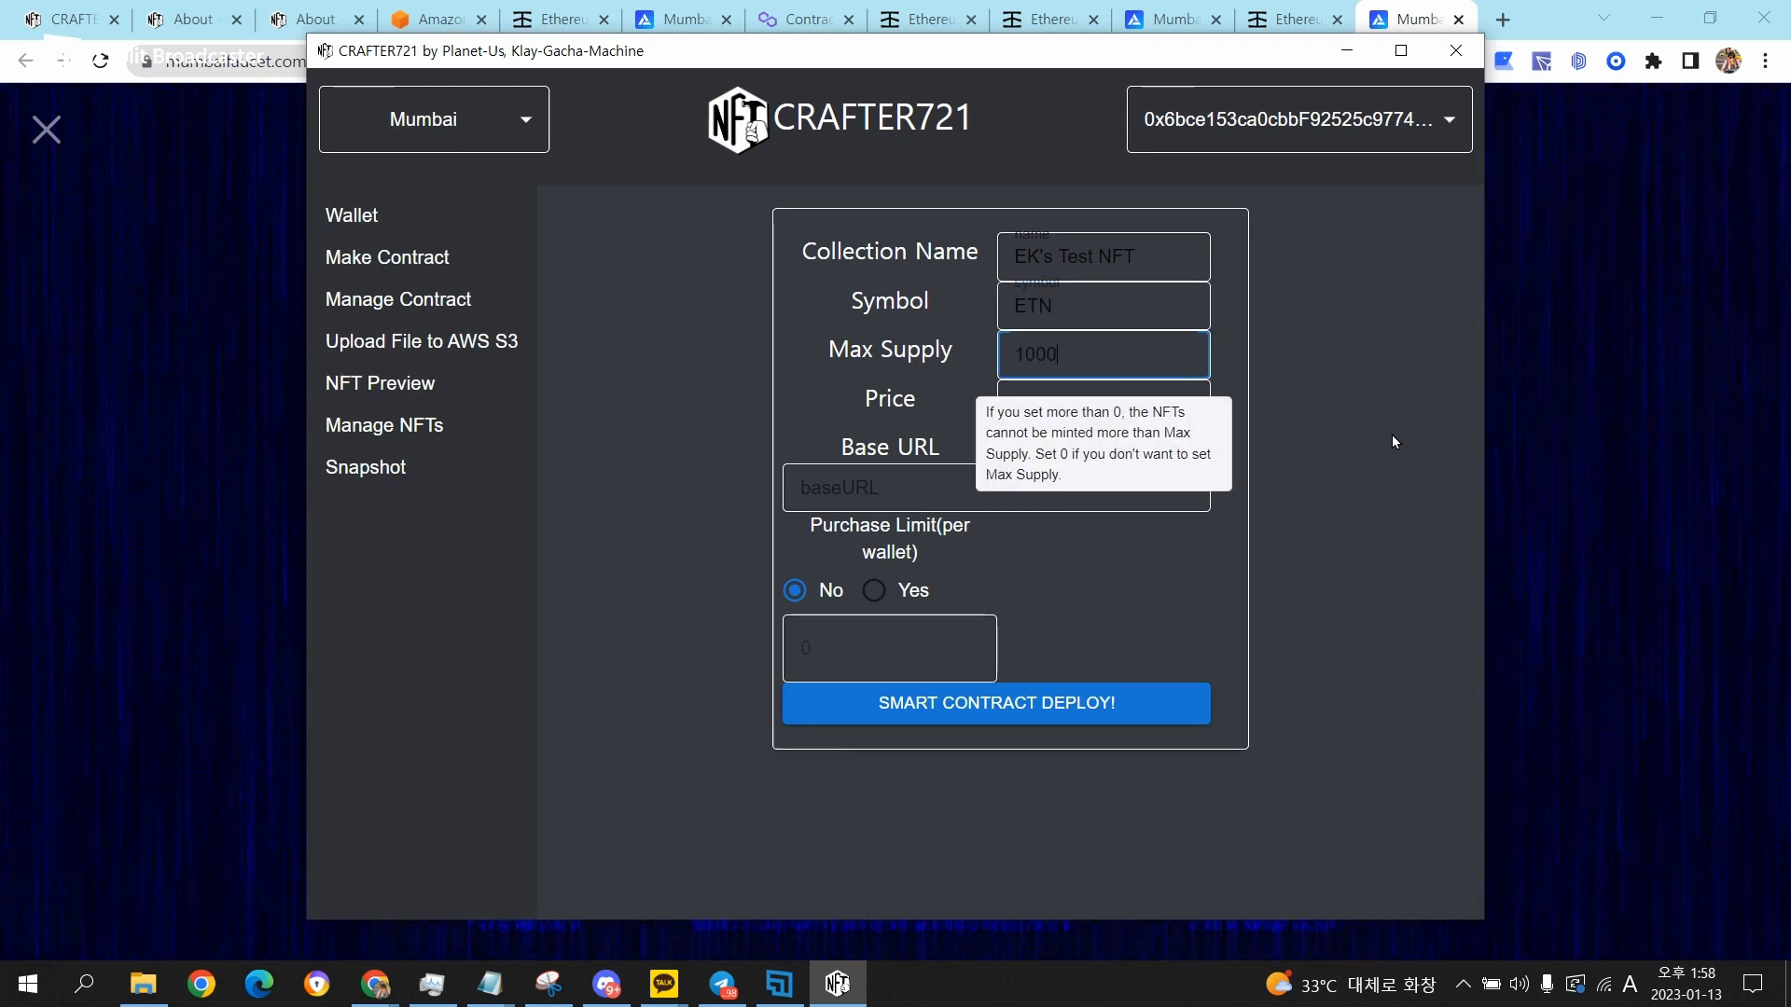
key(Tab)
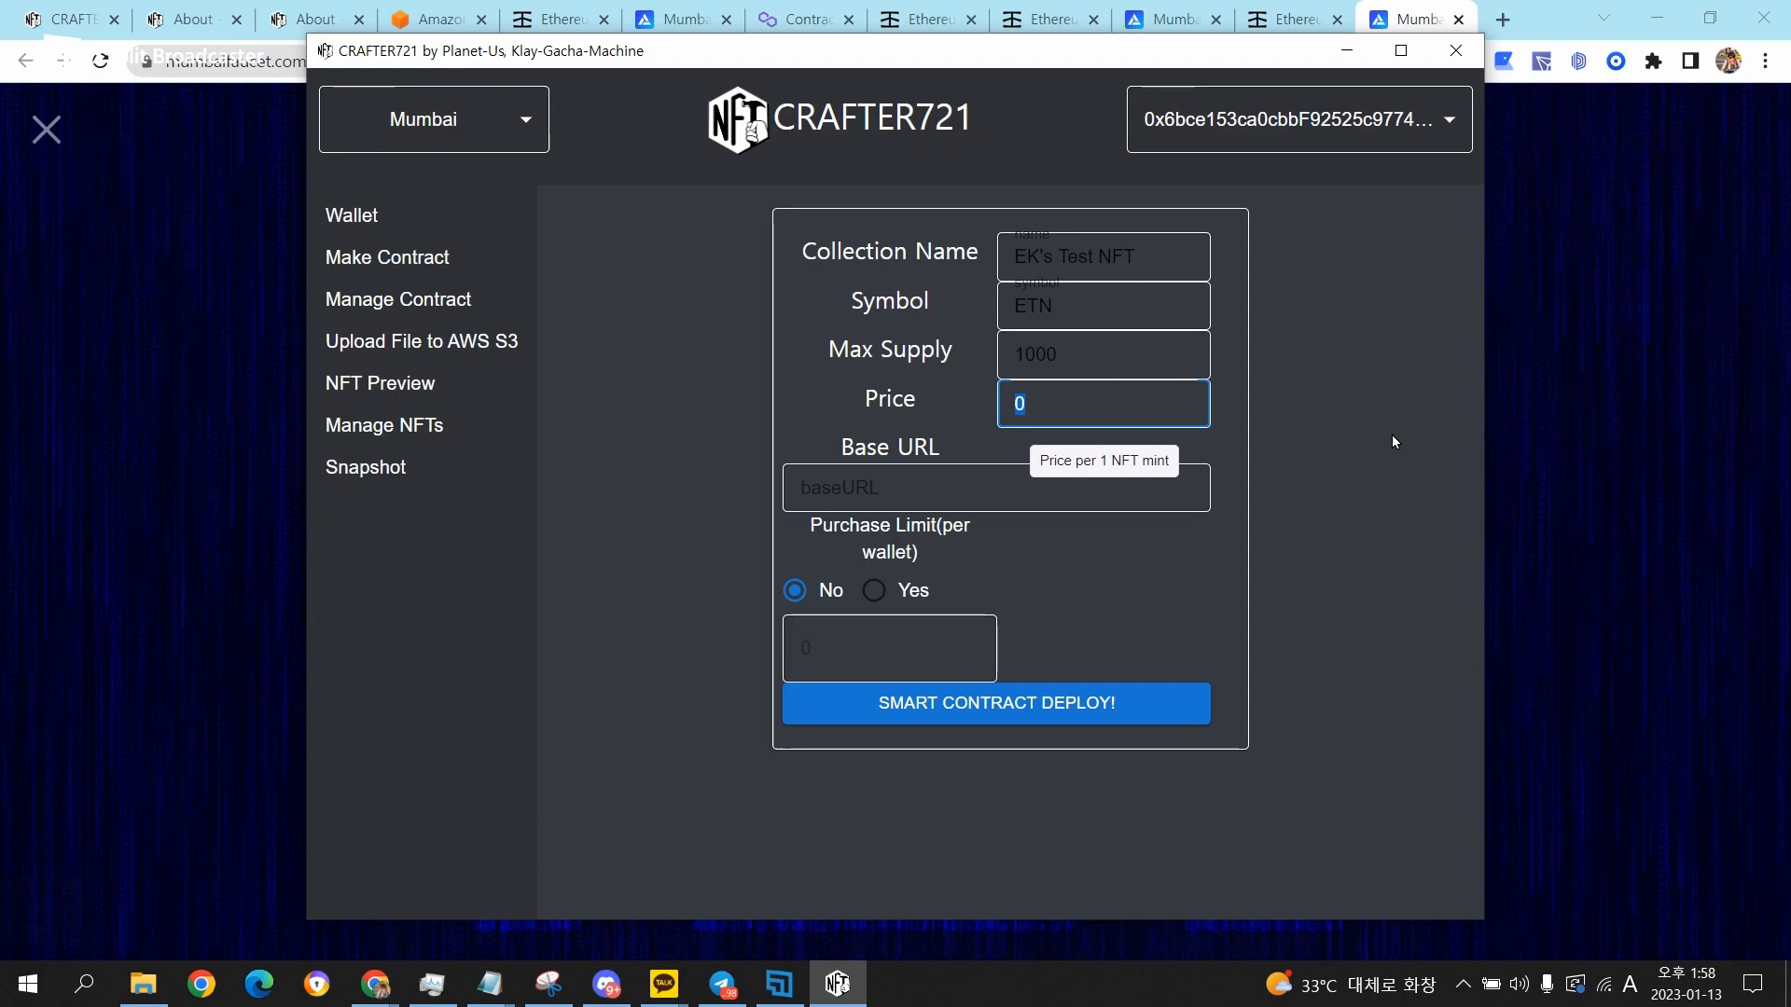
click(930, 484)
click(936, 451)
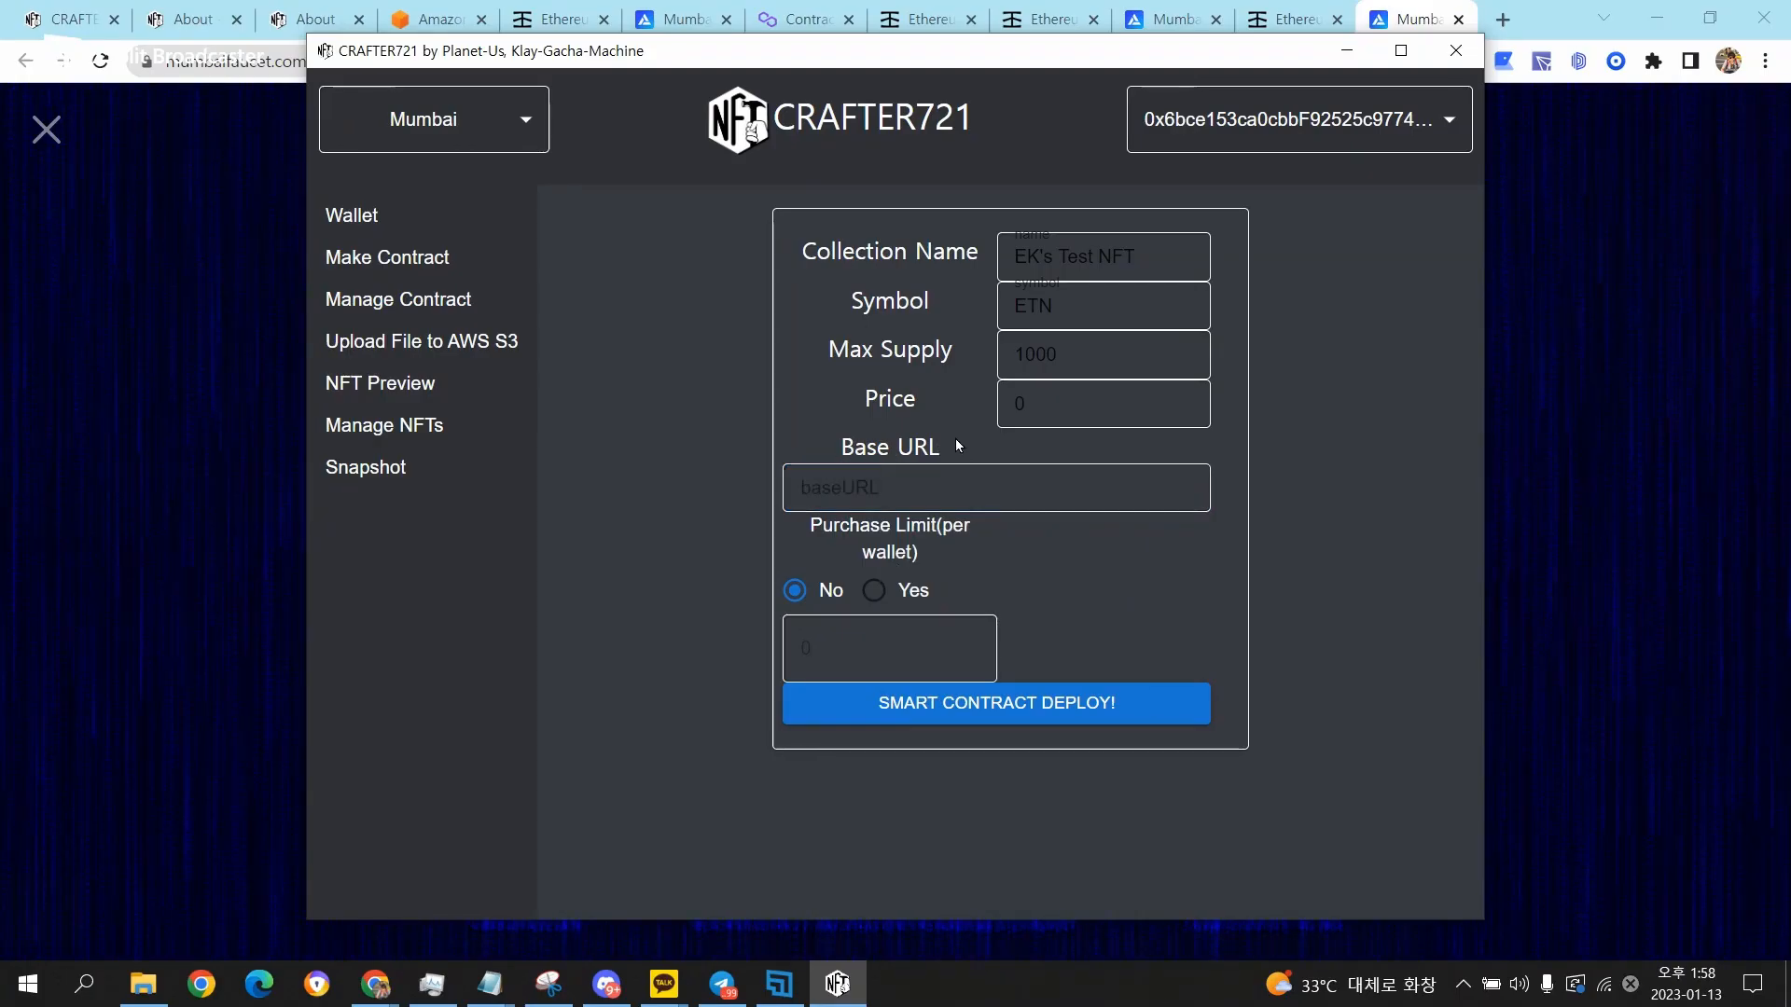
Switch to the Amazon S3 page in the browser and sign in as root user with the account e-mail and password.
mouse_move(1022, 481)
click(1132, 479)
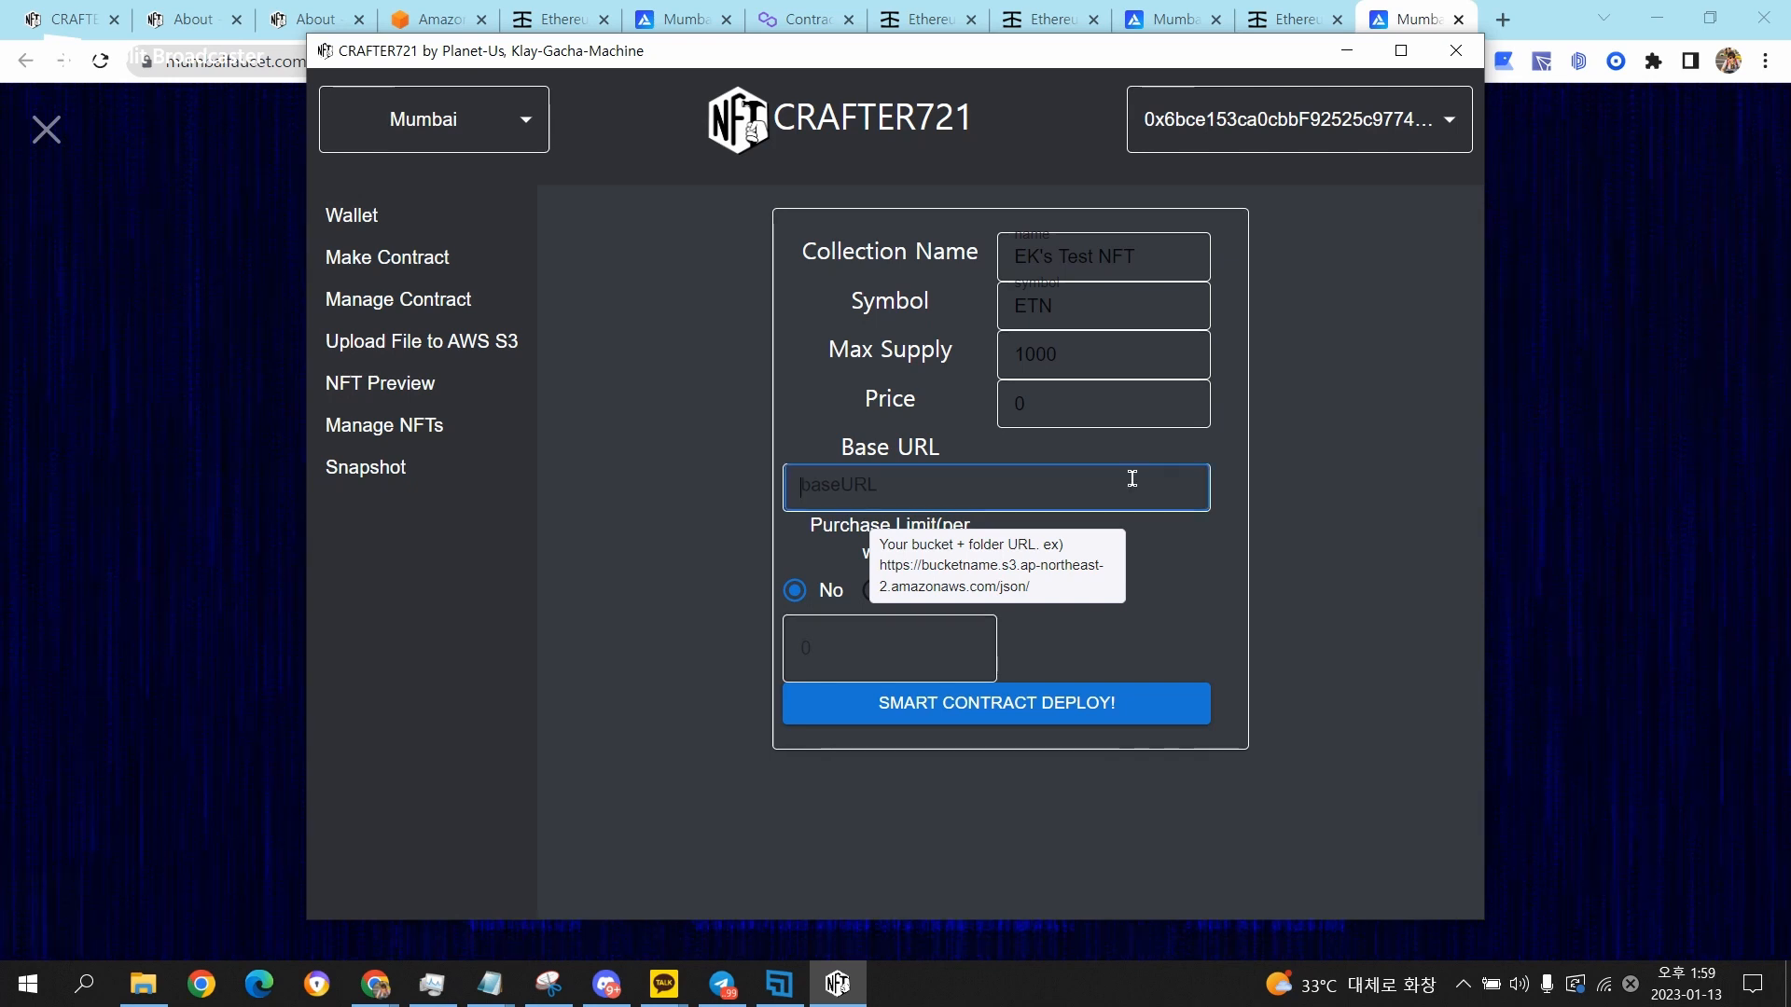
click(434, 18)
click(495, 547)
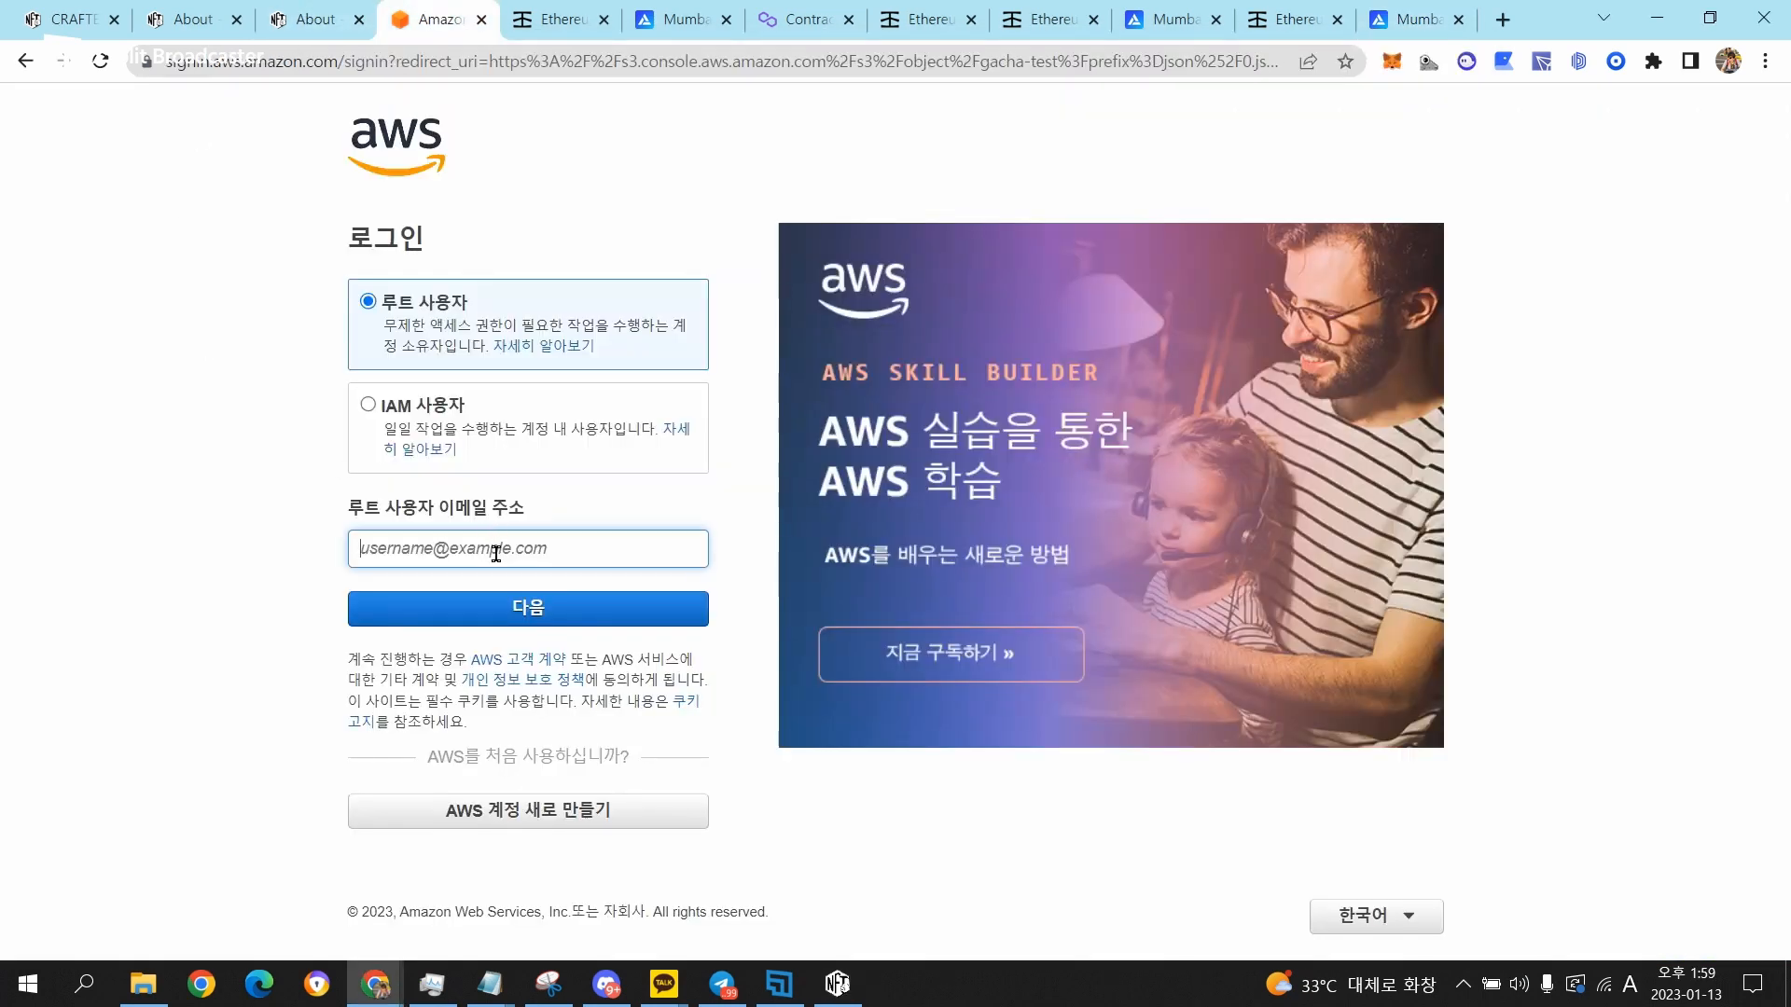
key(Return)
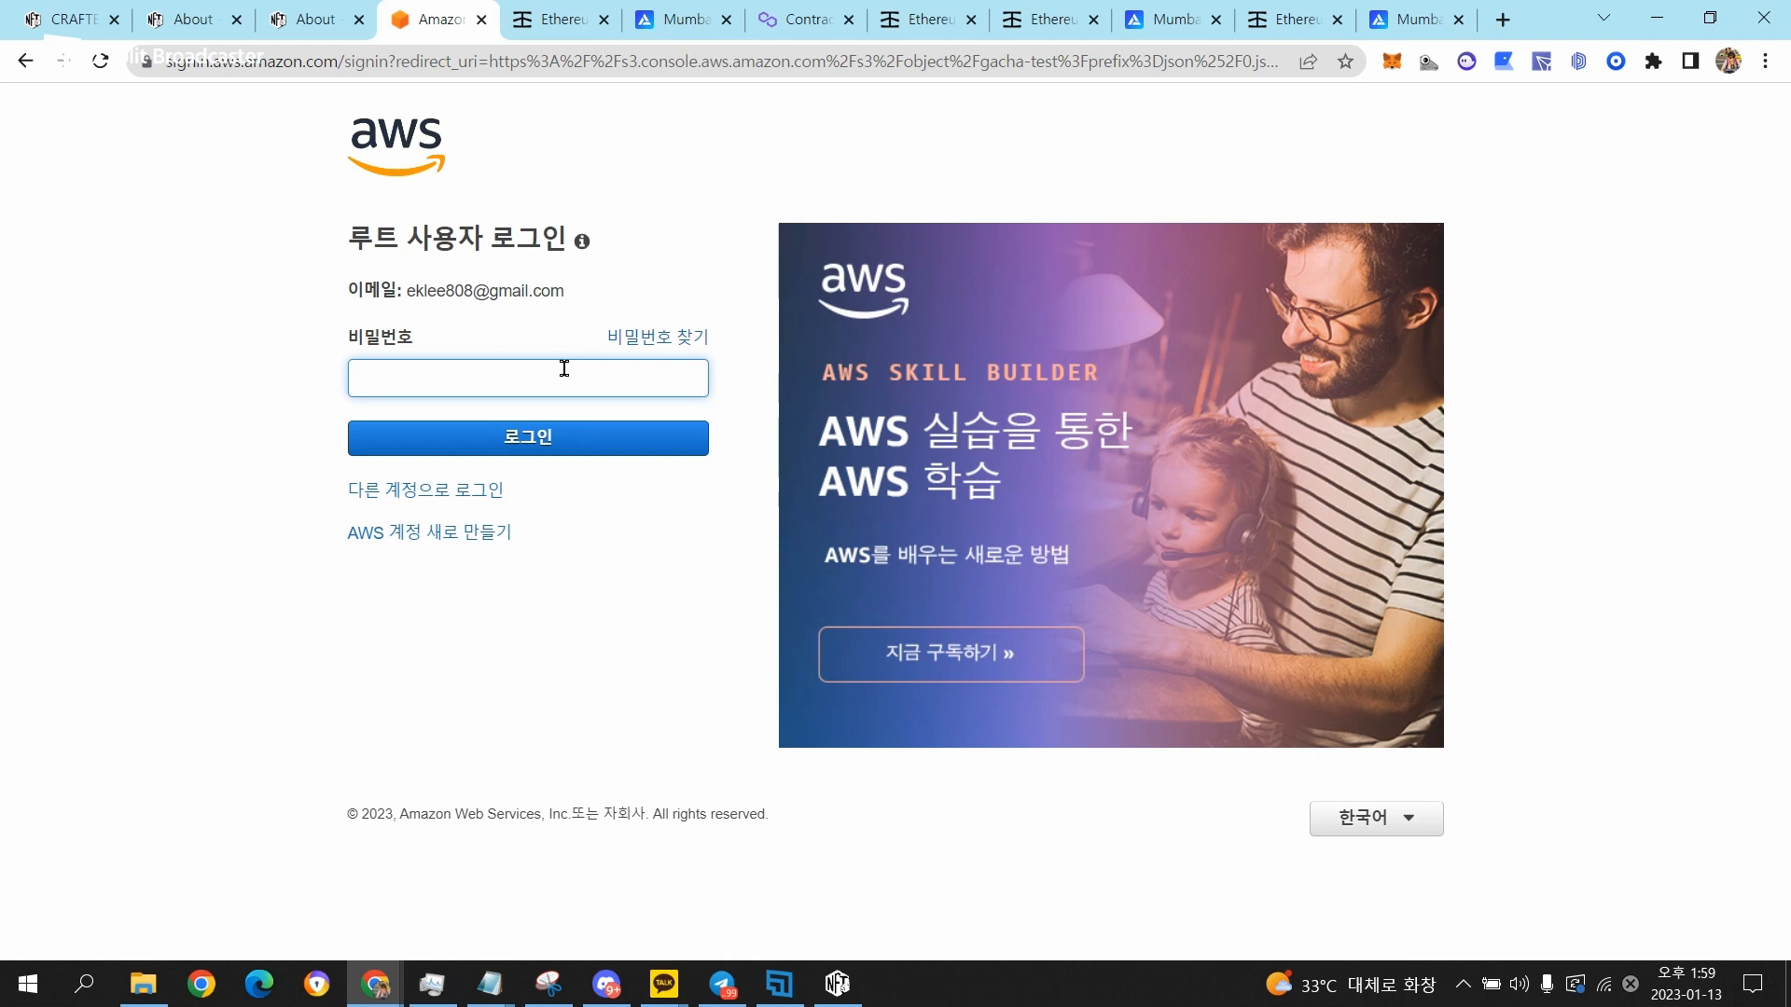
key(Return)
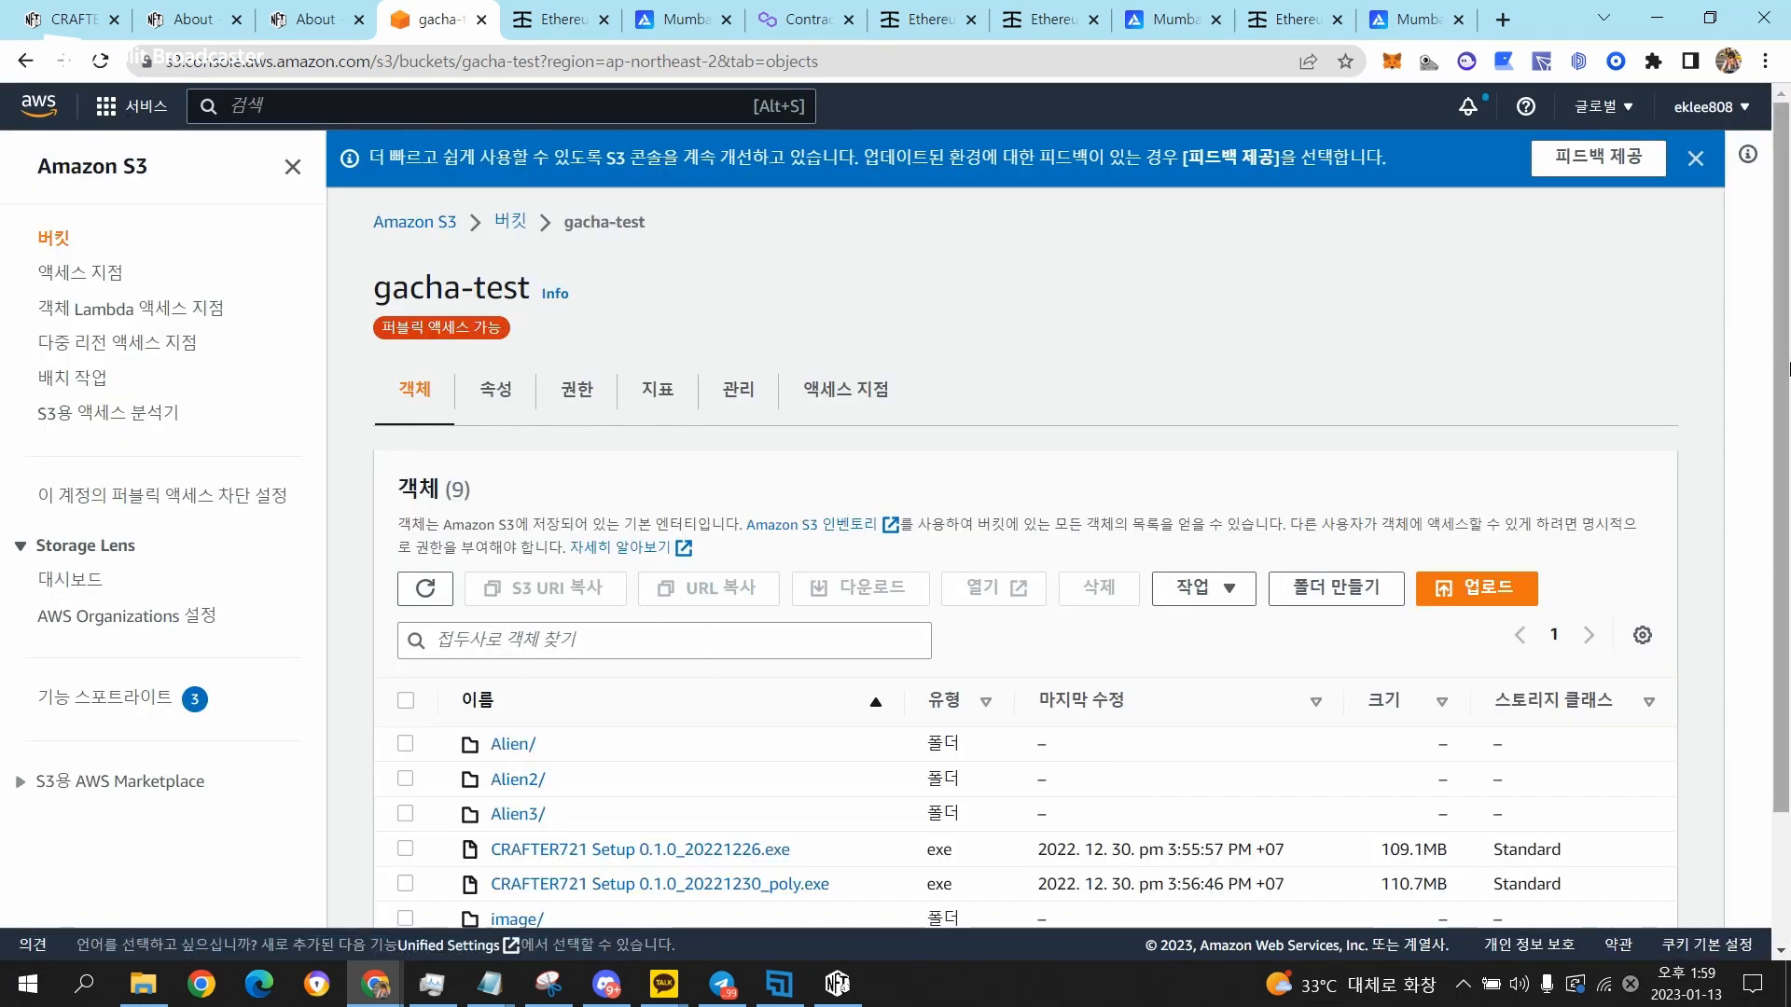
Open 0.json in the gacha-test bucket's json folder and copy its object URL.
scroll(505, 828, down, 2)
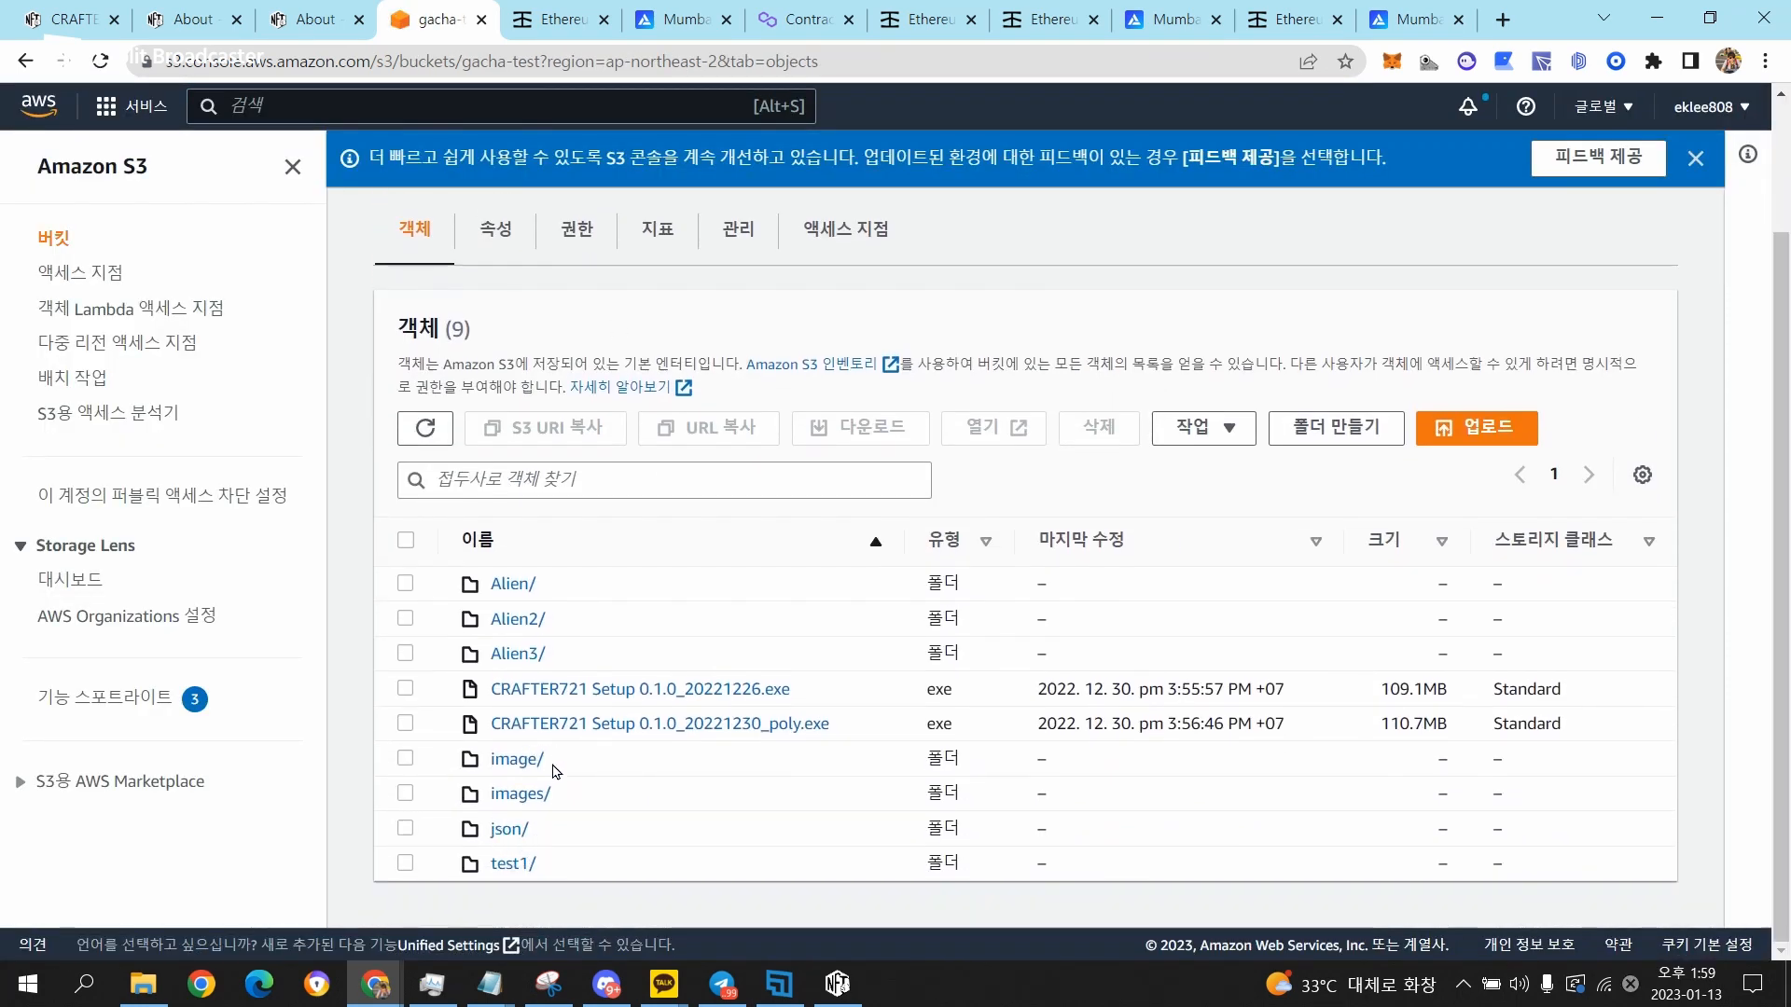
click(495, 833)
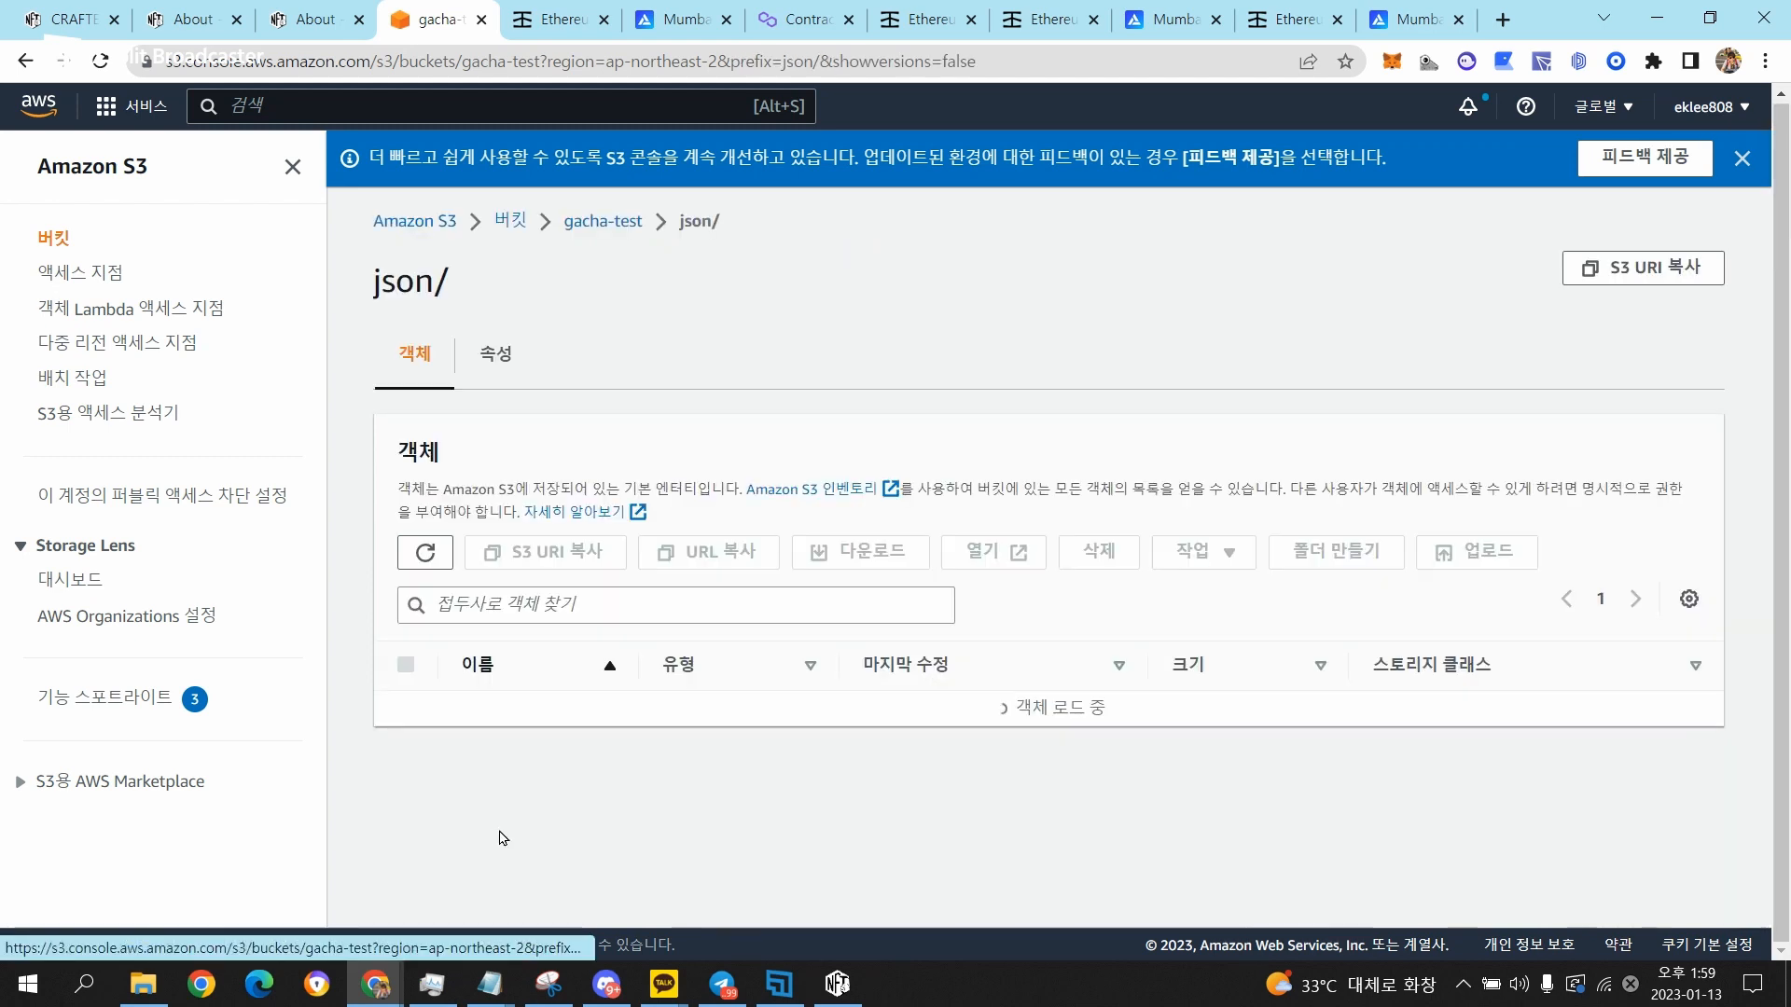
click(505, 559)
scroll(792, 544, down, 2)
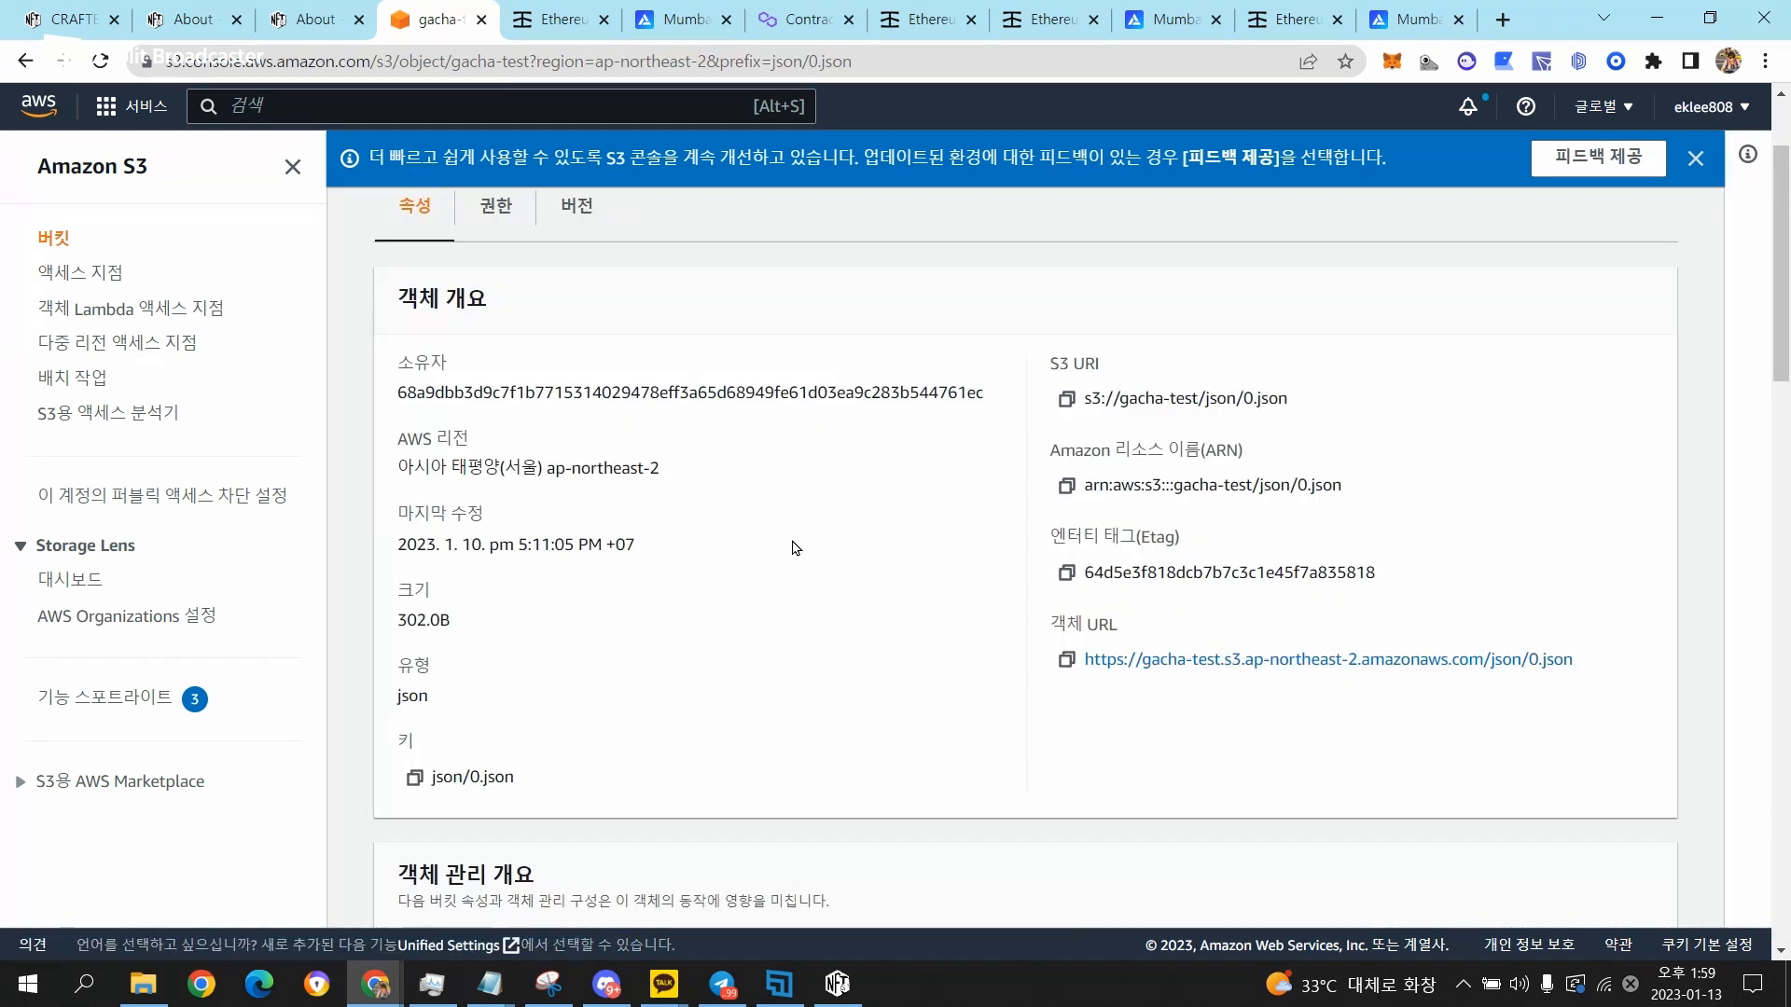
click(1066, 660)
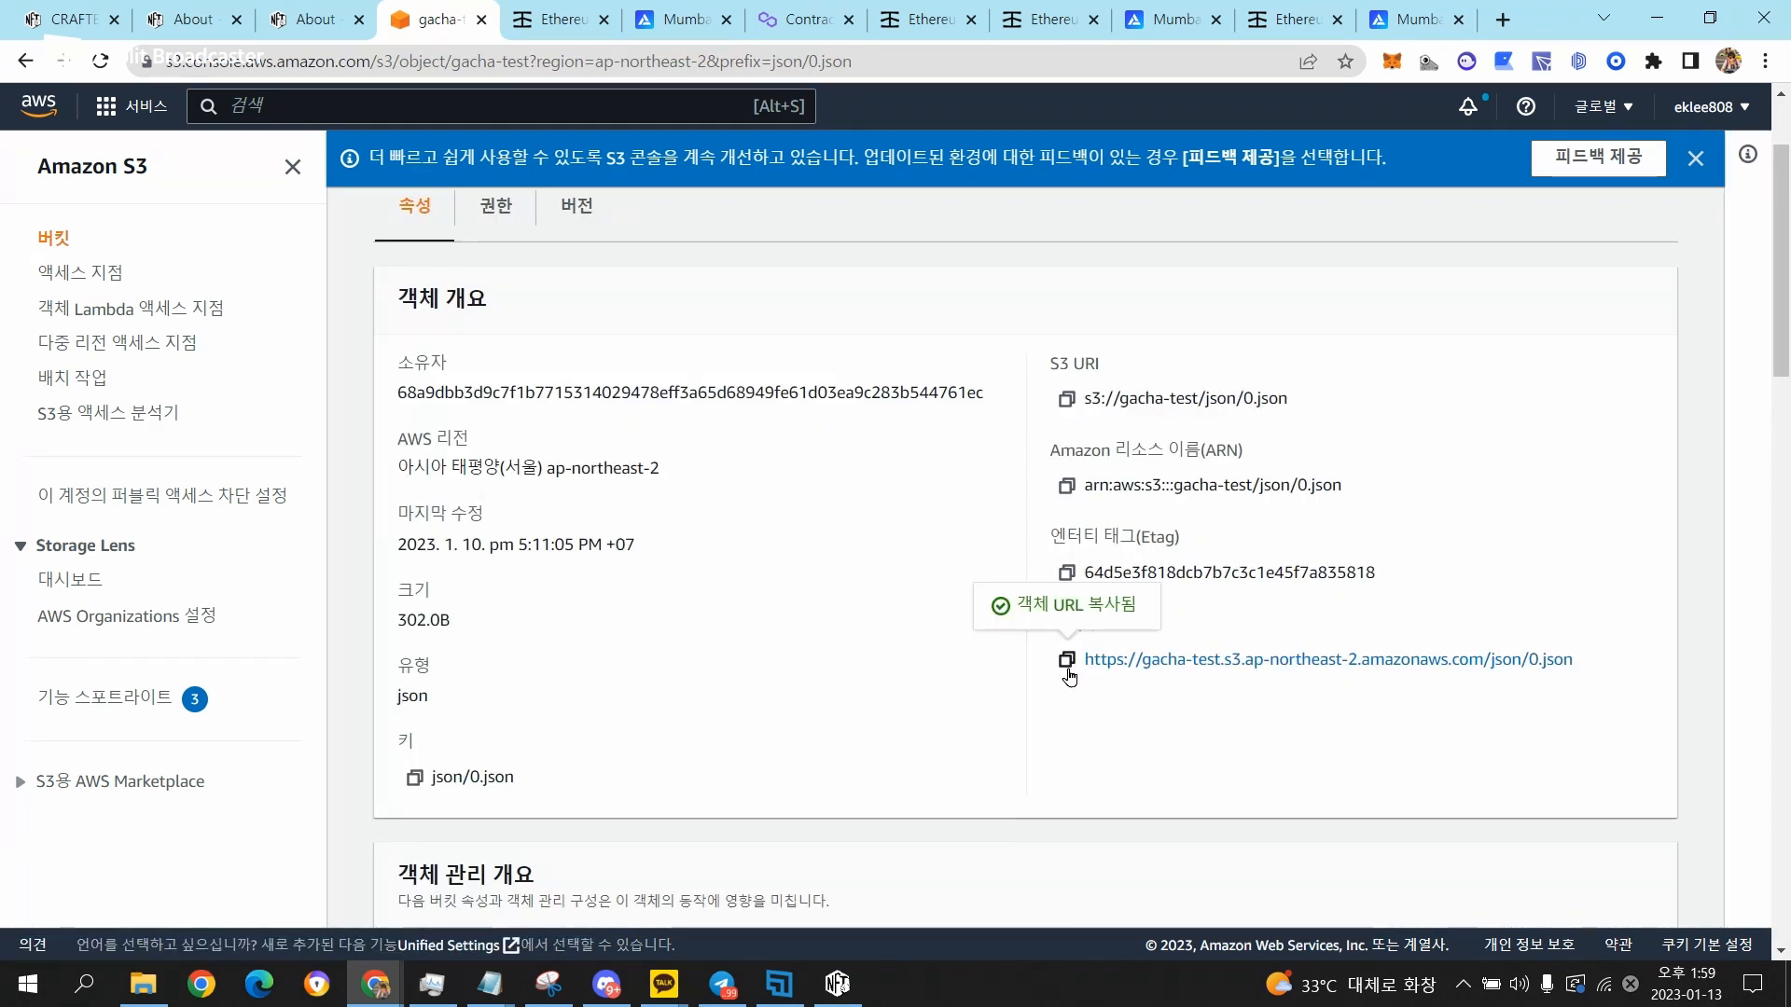
Return to CRAFTER721 and set the Base URL to the copied address, trimmed to end at json/.
click(838, 983)
click(1027, 483)
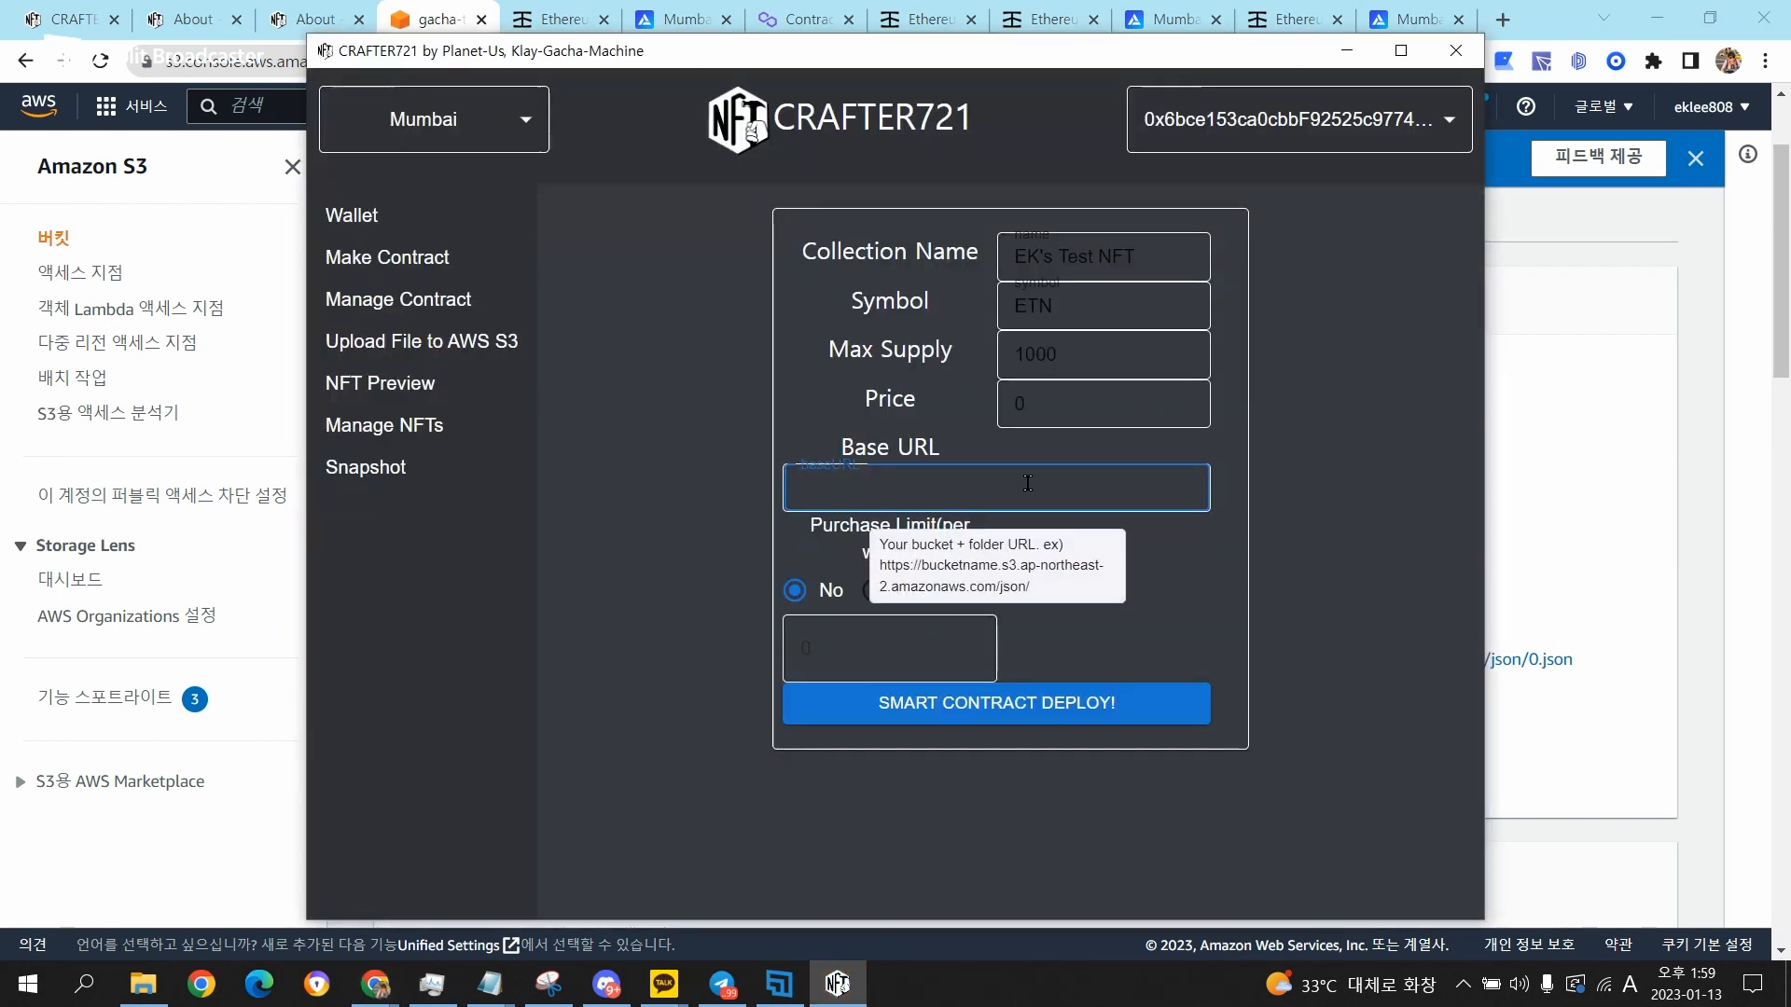
key(ctrl+v)
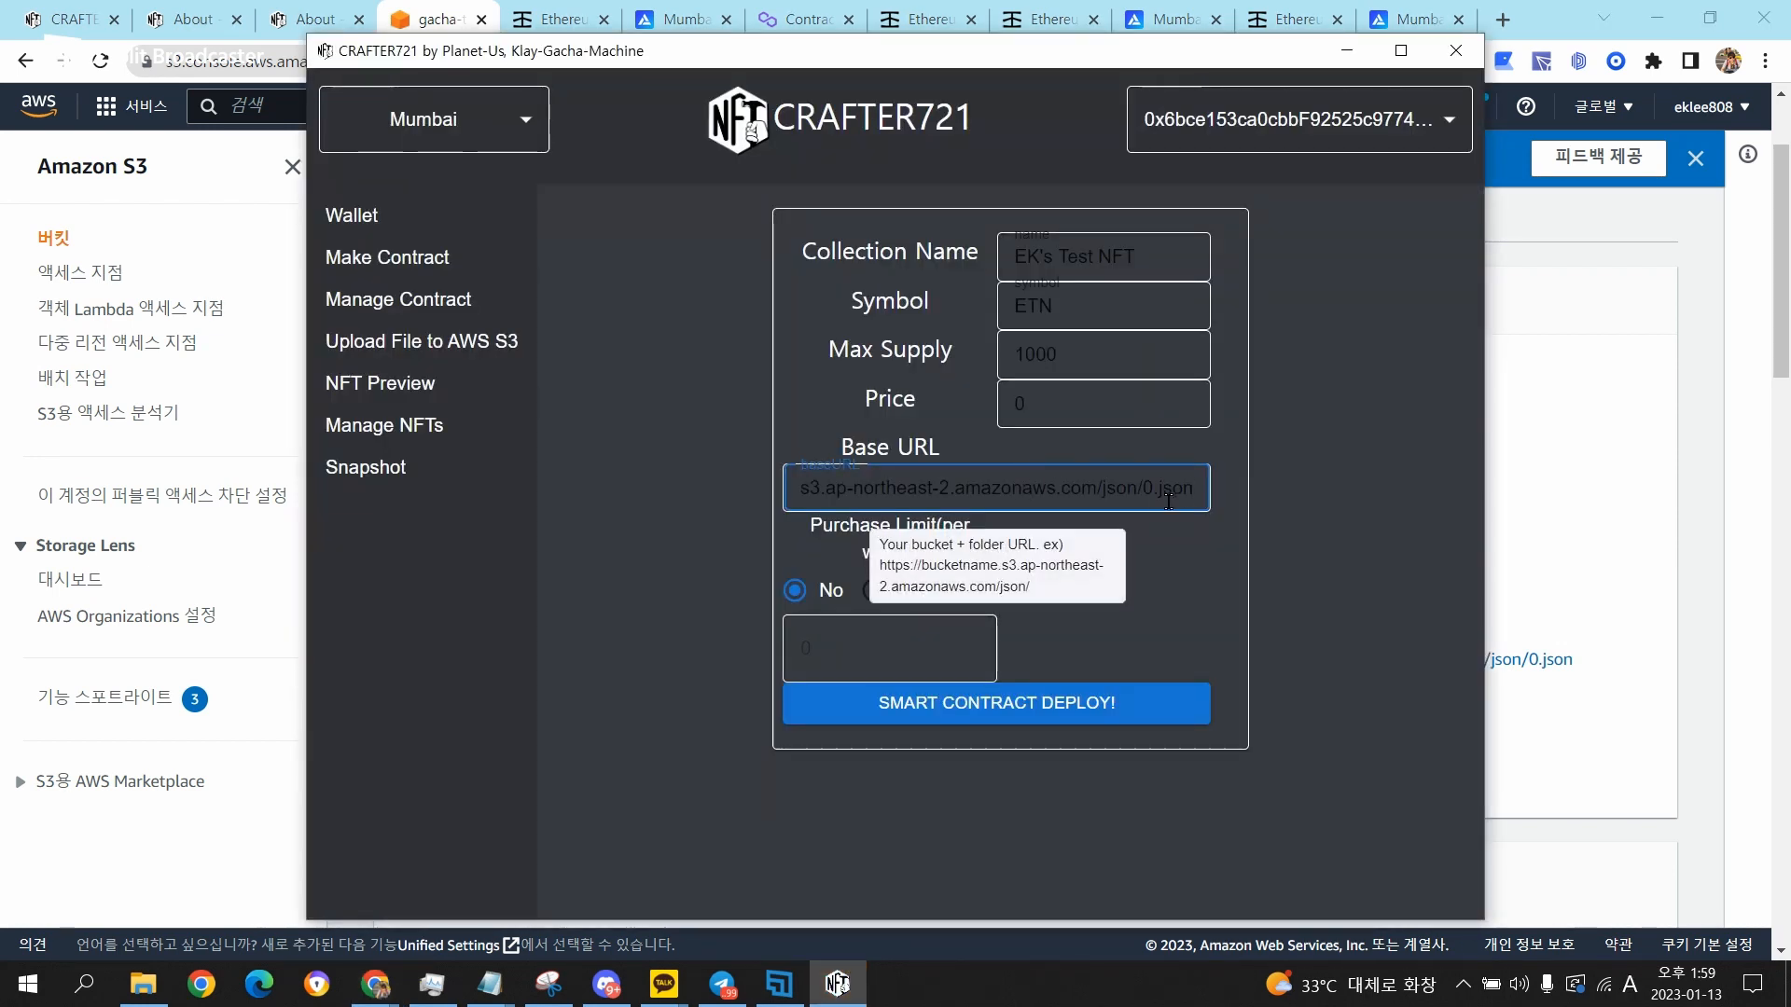
key(BackSpace)
key(BackSpace)
key(BackSpace)
key(BackSpace)
key(BackSpace)
key(BackSpace)
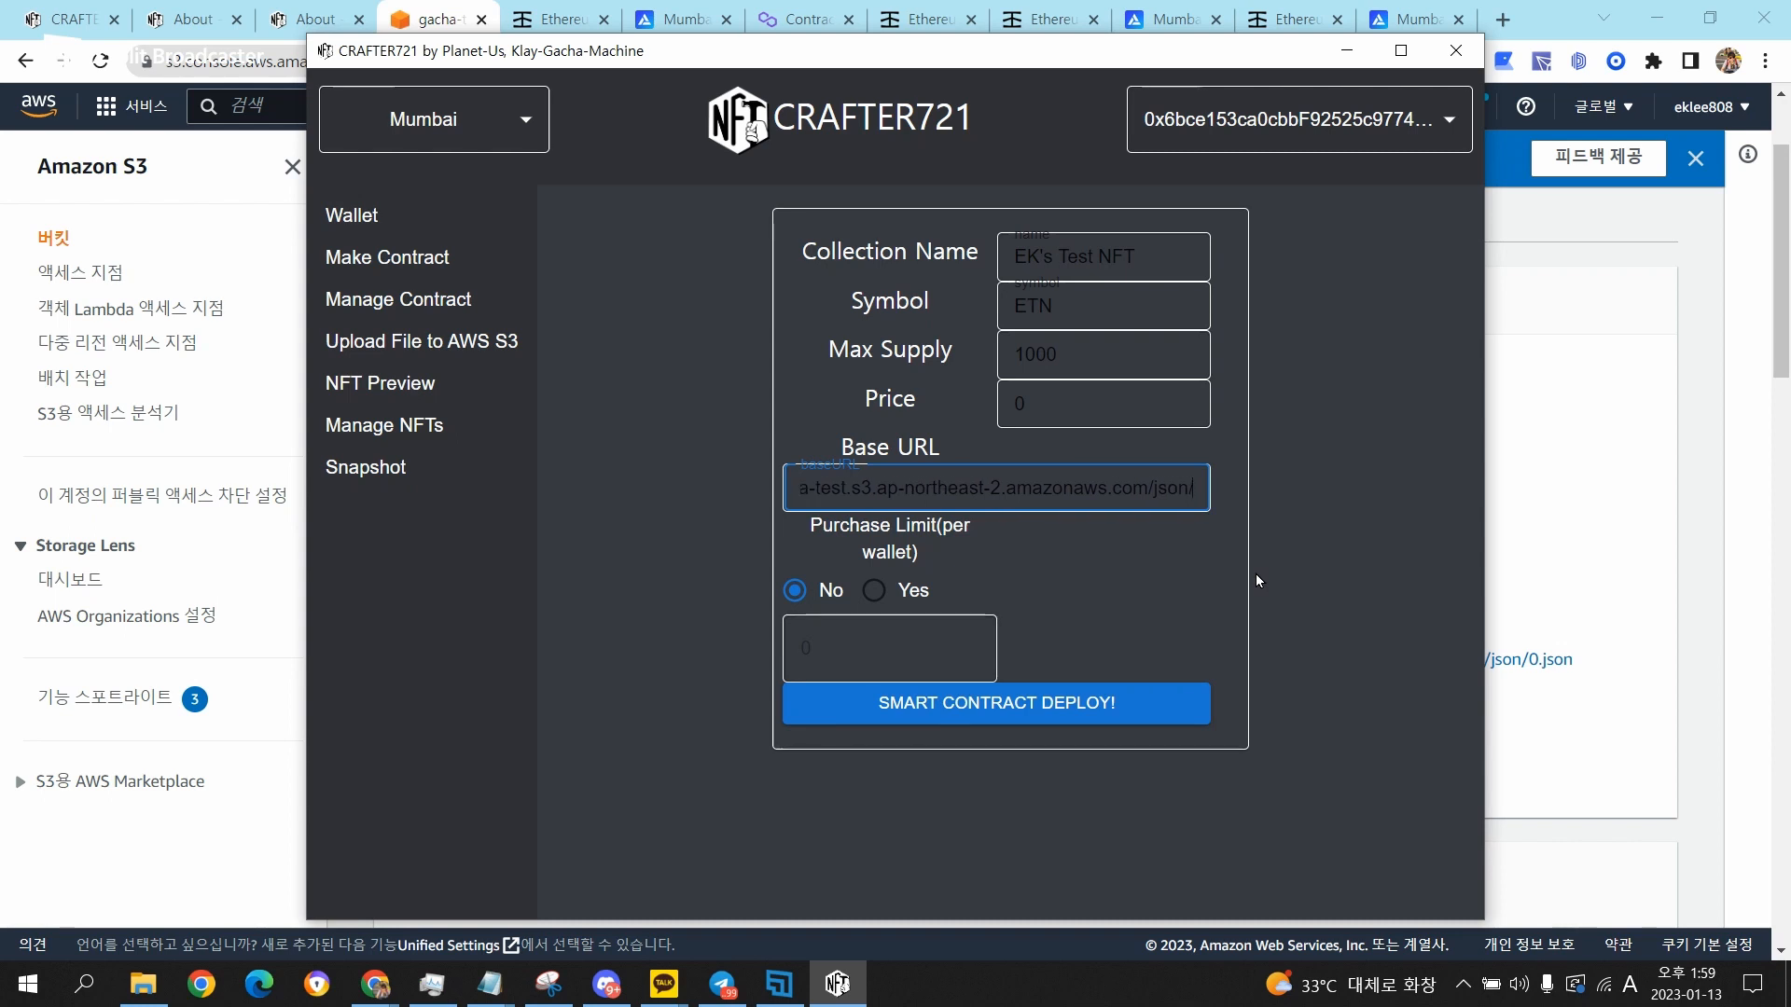
Enable the per-wallet purchase limit and set it to 5.
click(896, 591)
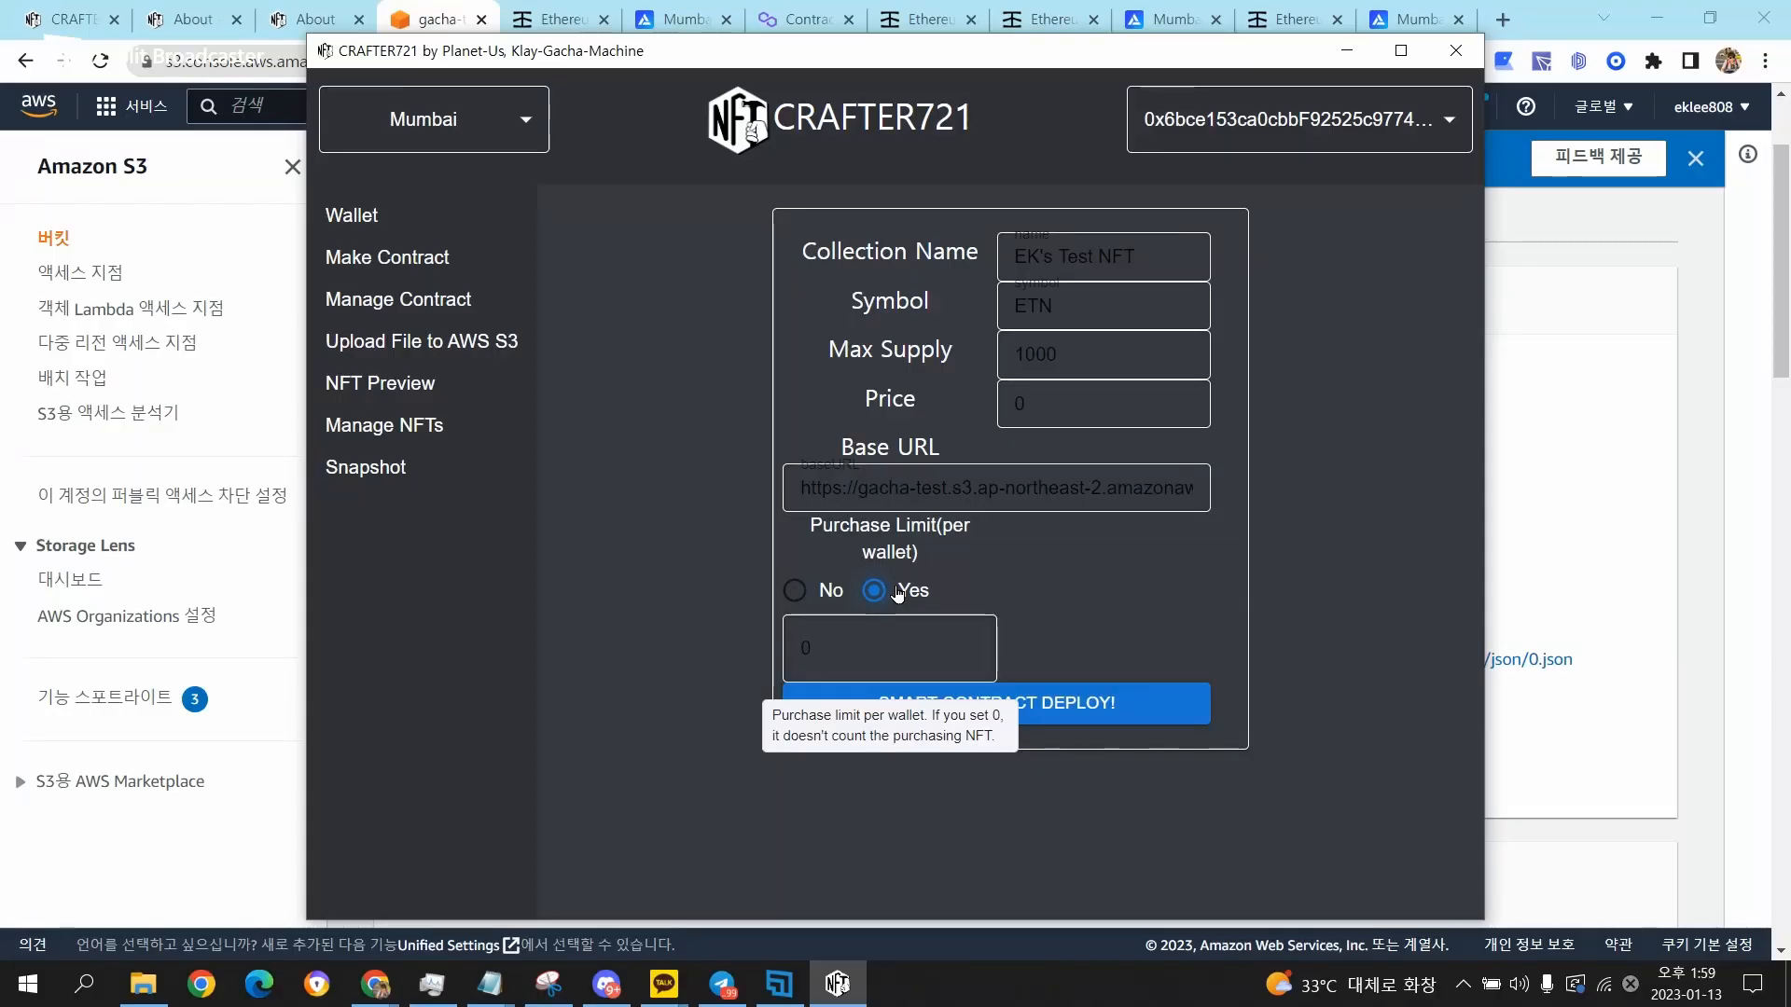
click(889, 644)
key(BackSpace)
text(5)
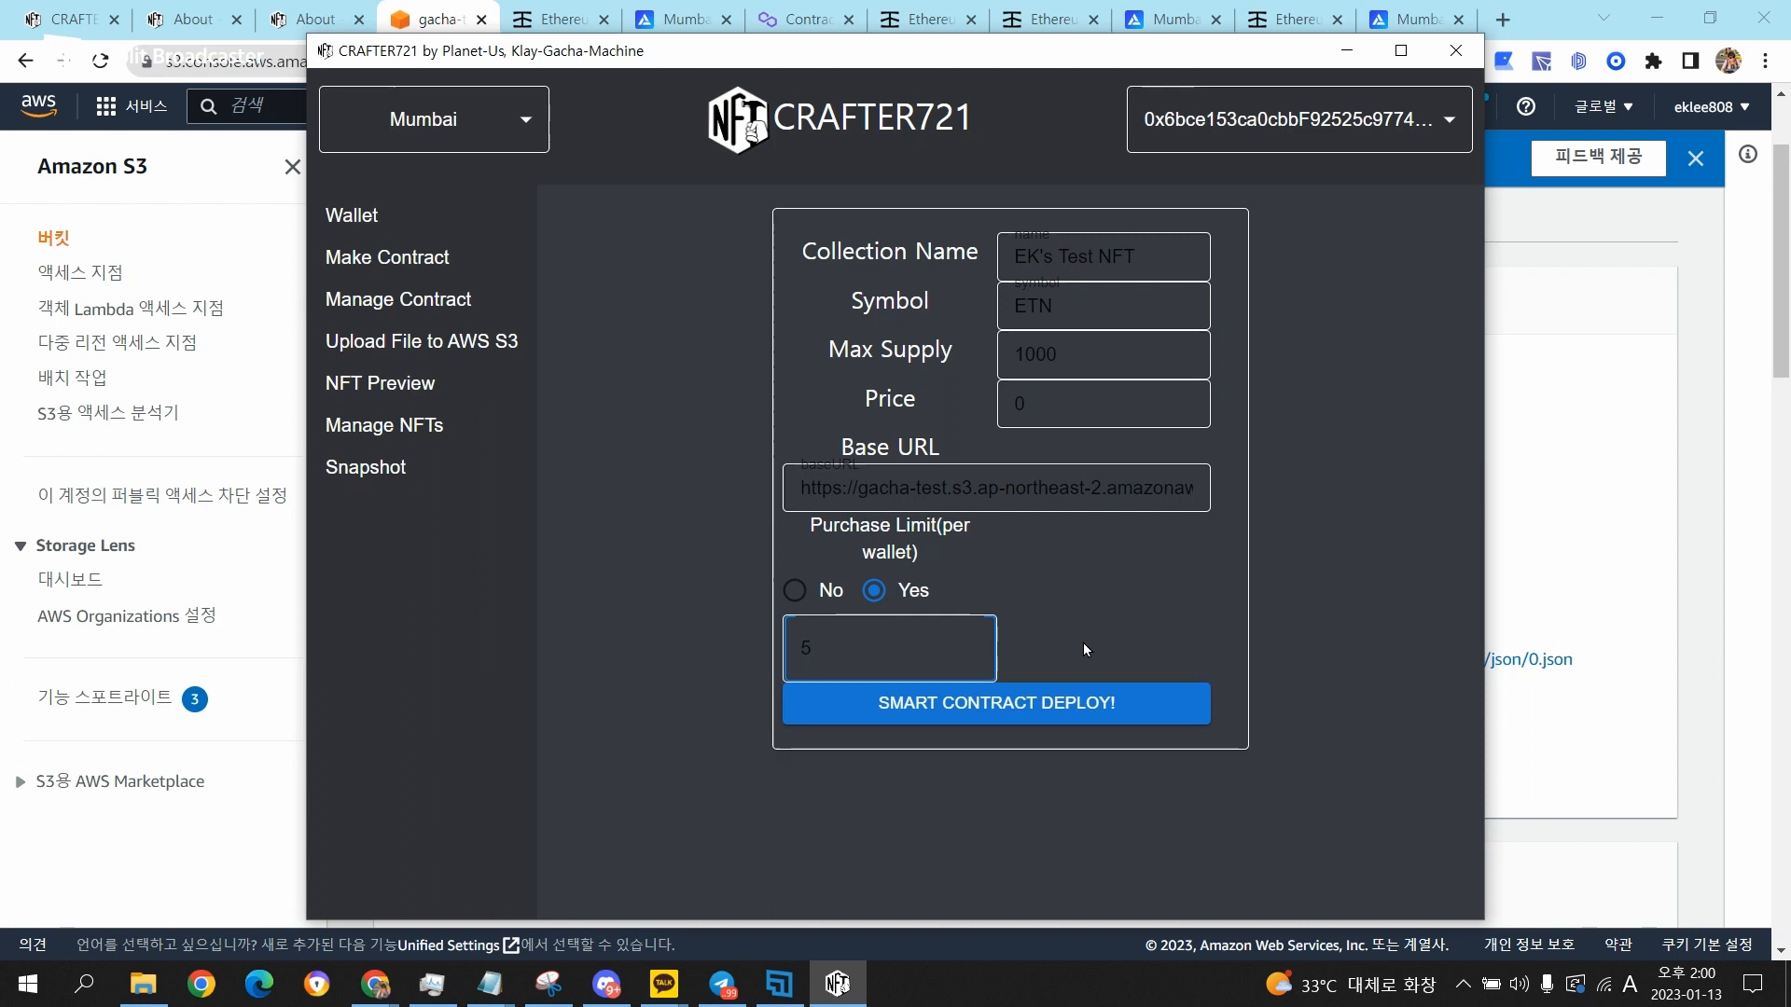
Deploy the smart contract without a purchase limit and confirm the deployment.
click(1132, 711)
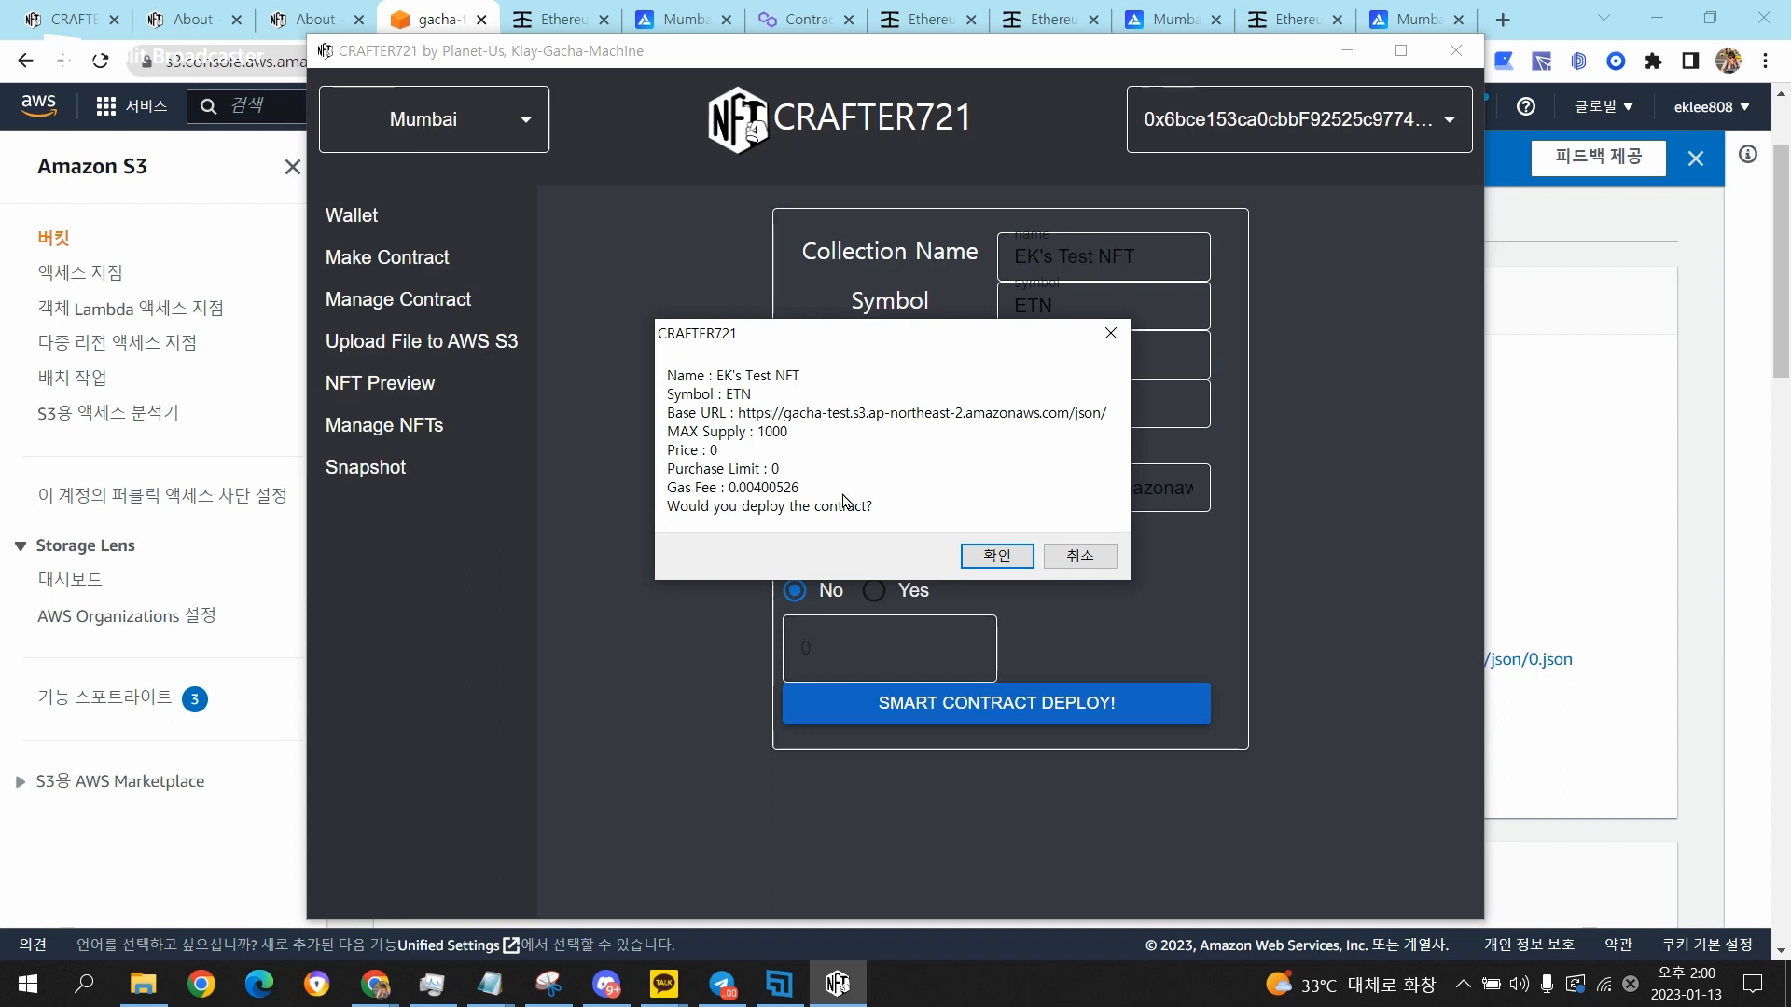
click(998, 558)
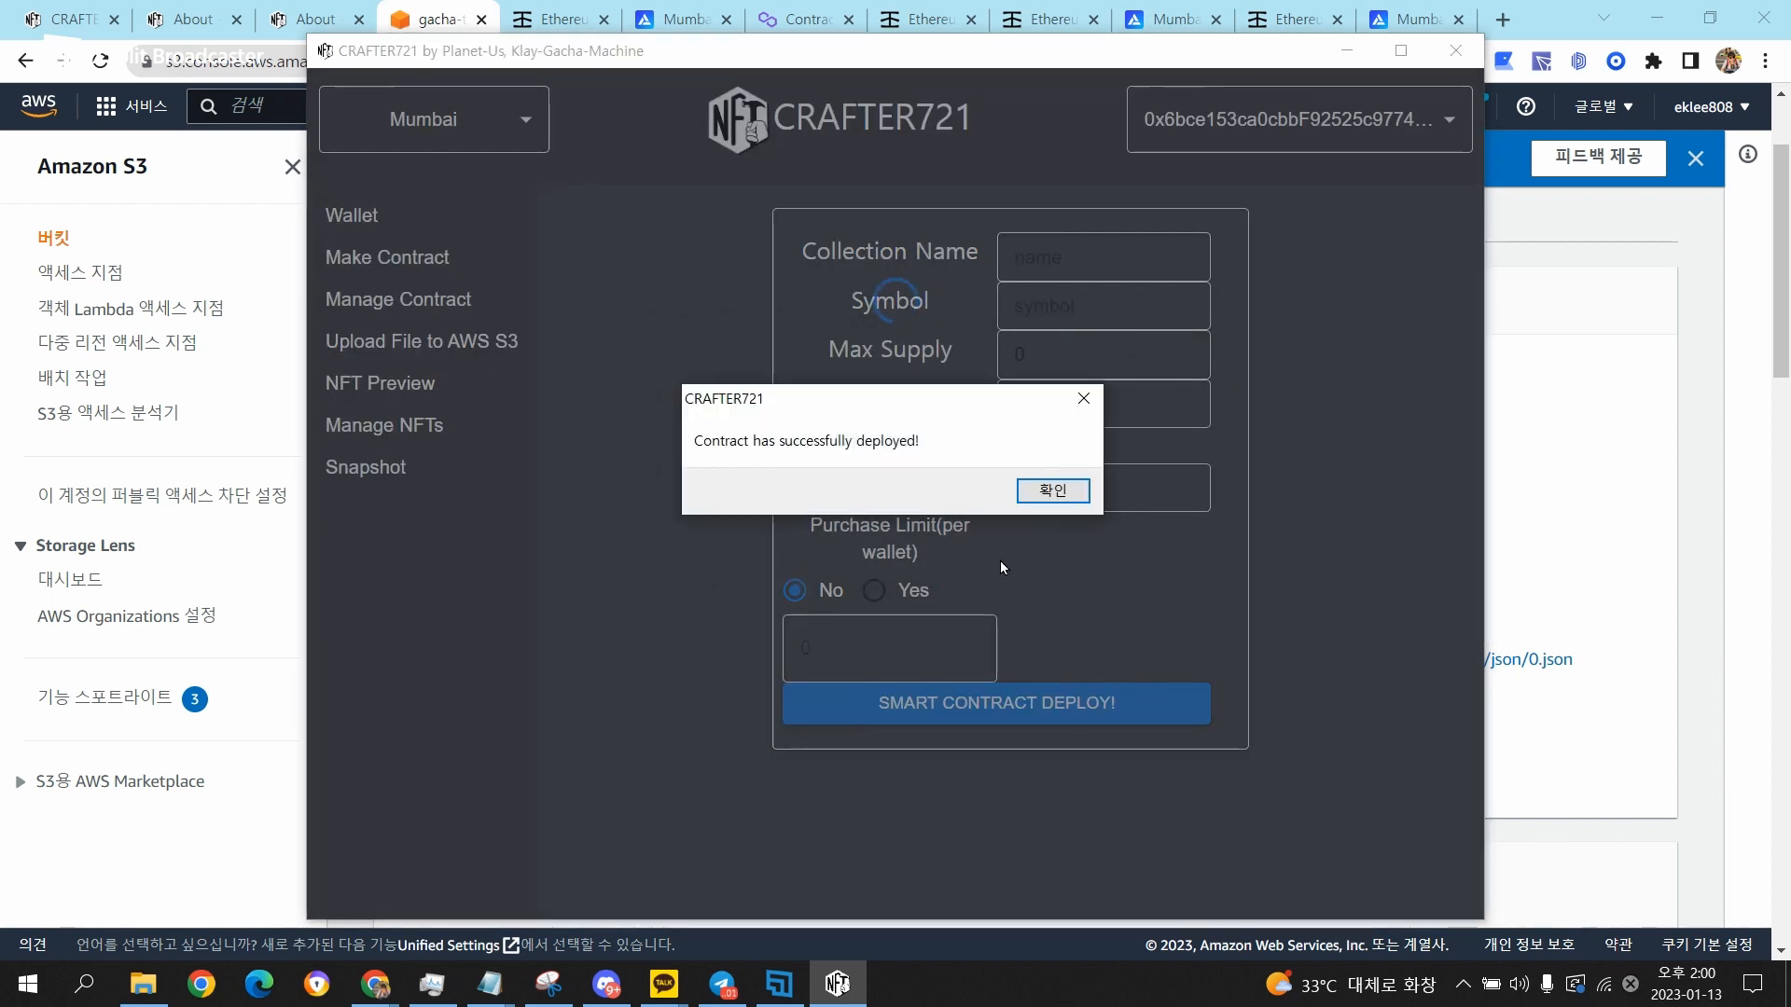
click(1053, 492)
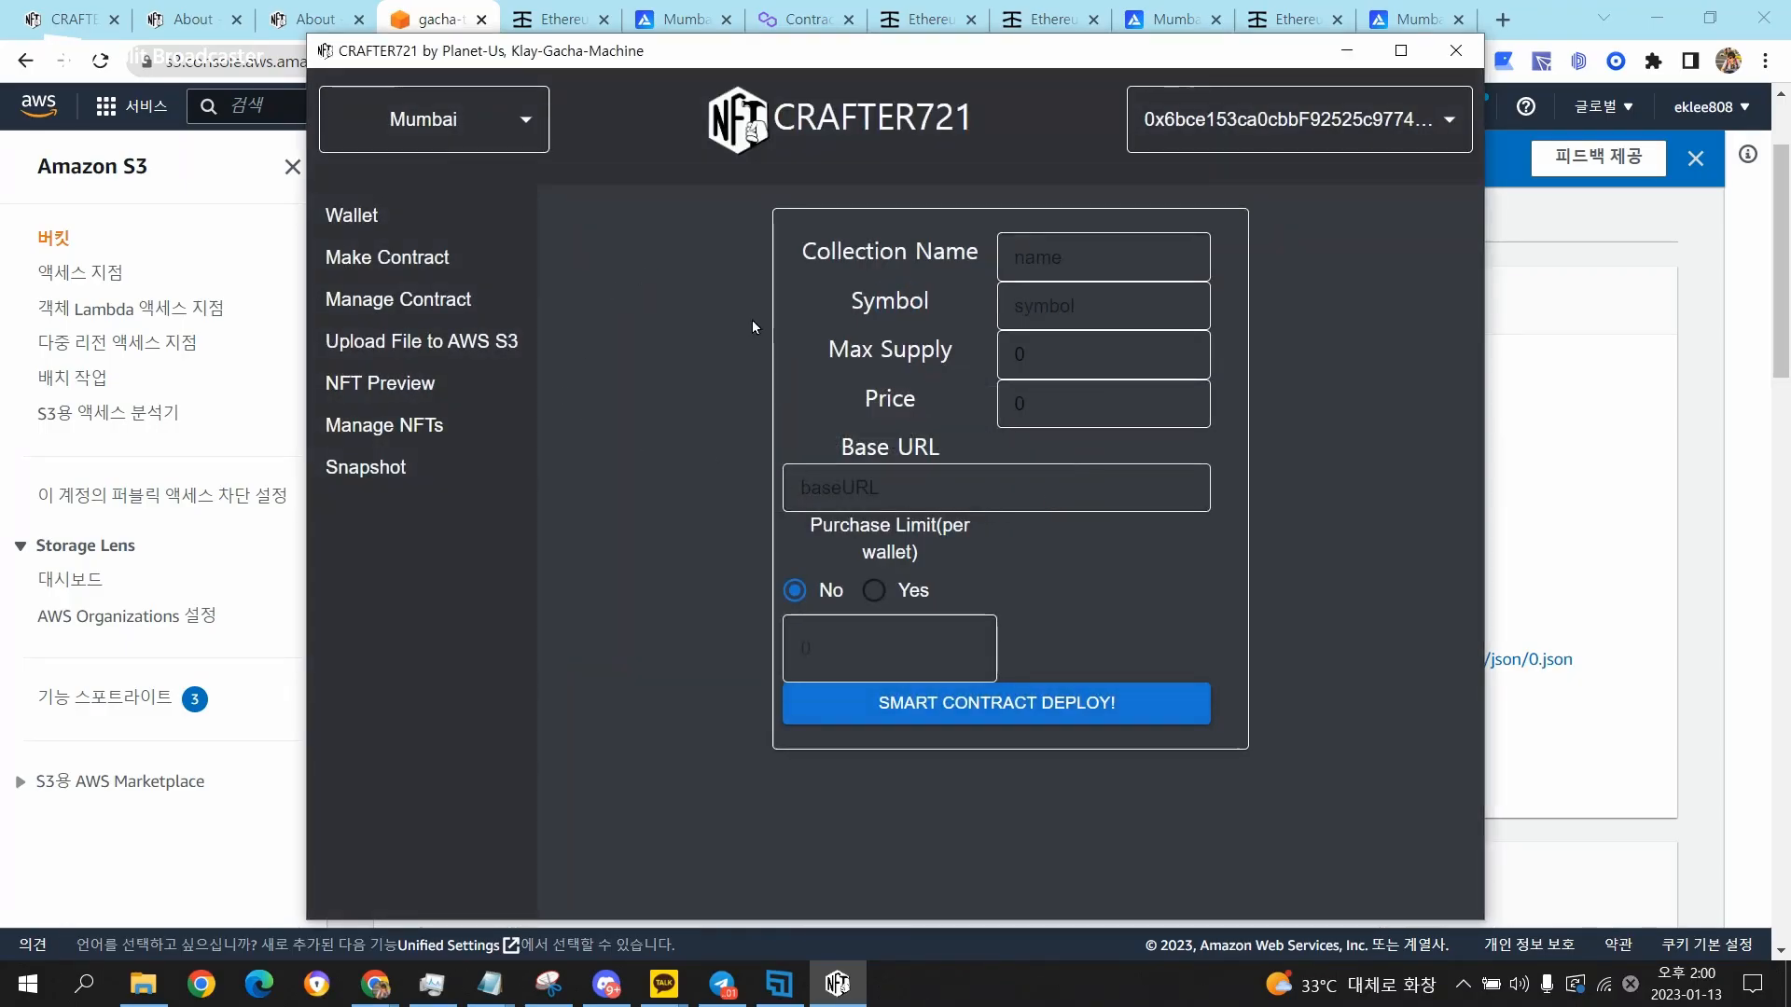
Select the EK's Test NFT collection in contract management and update its max supply to 10000.
click(380, 308)
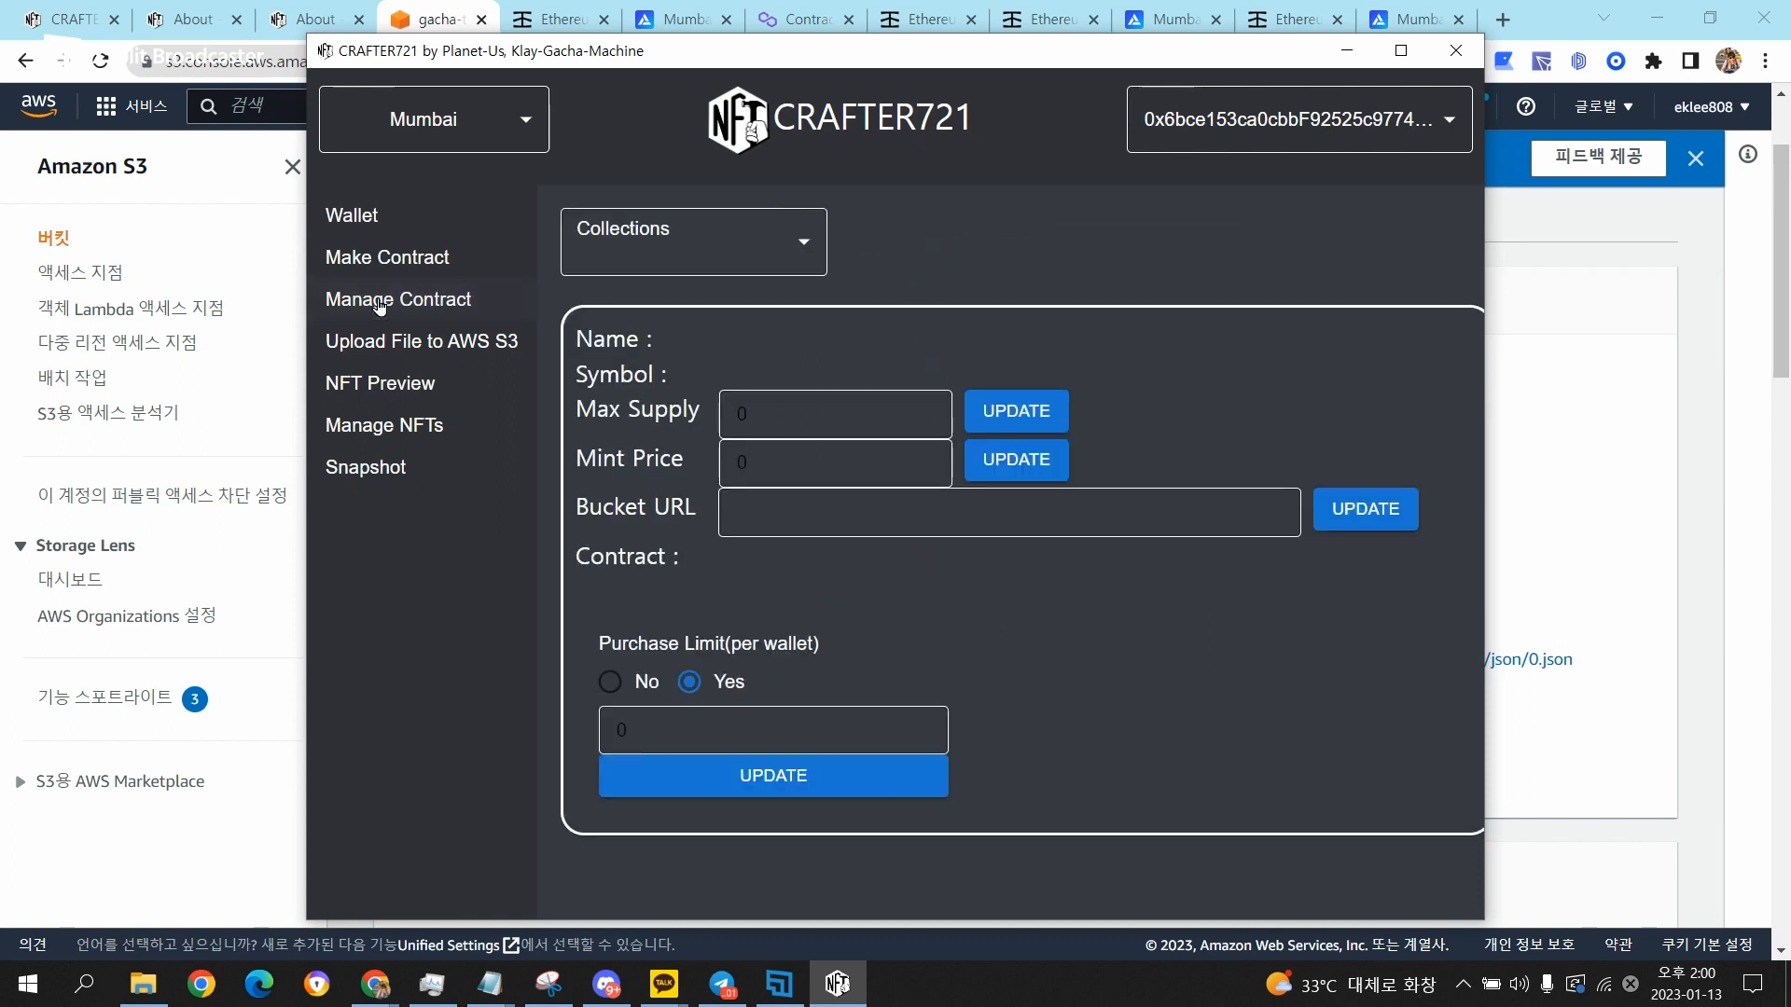
click(787, 239)
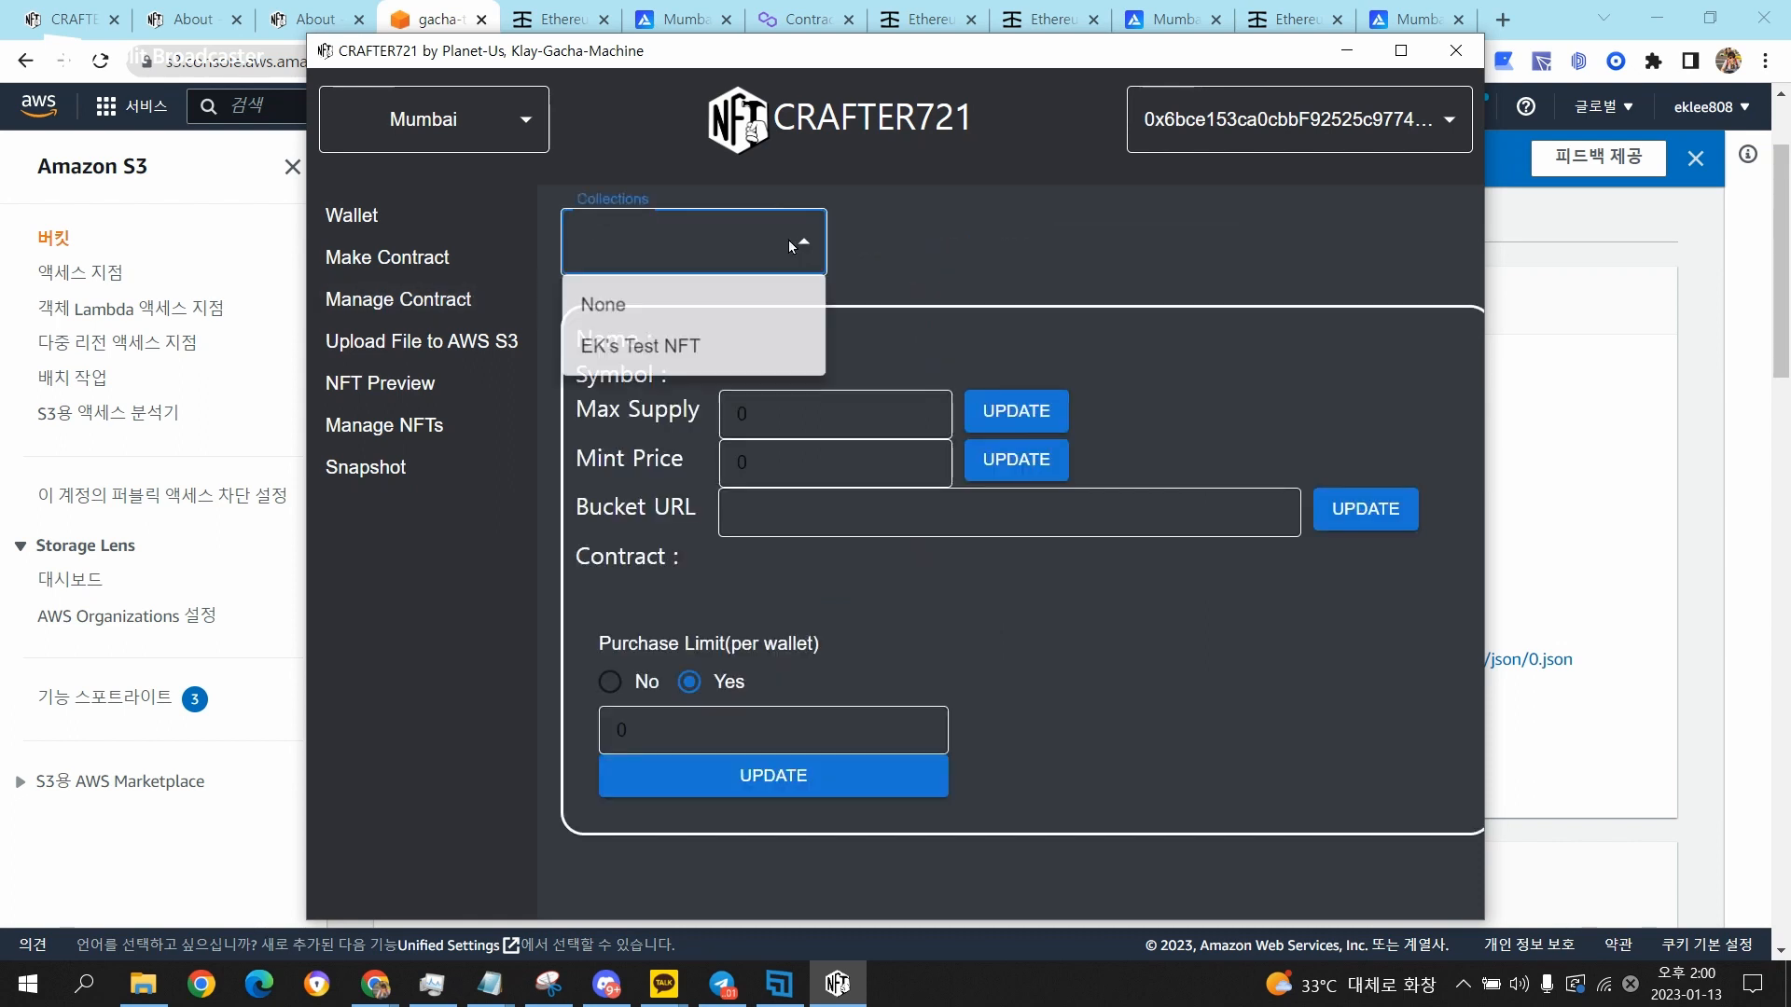
click(731, 346)
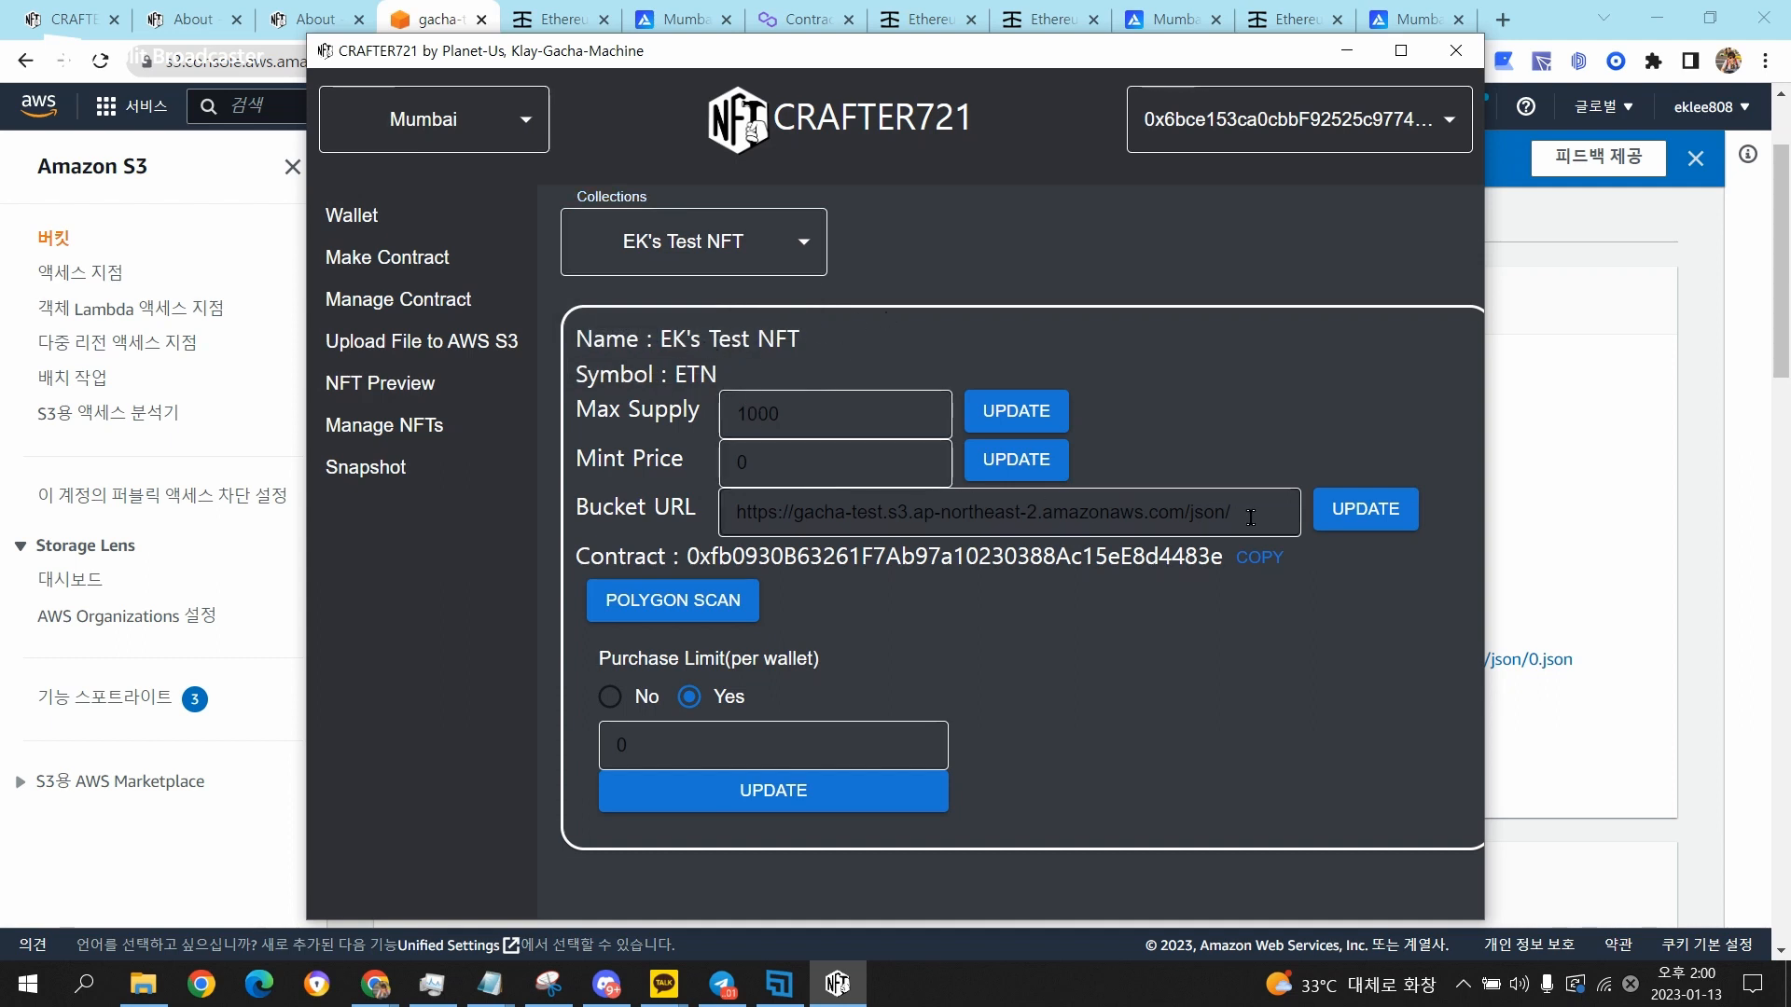
click(891, 419)
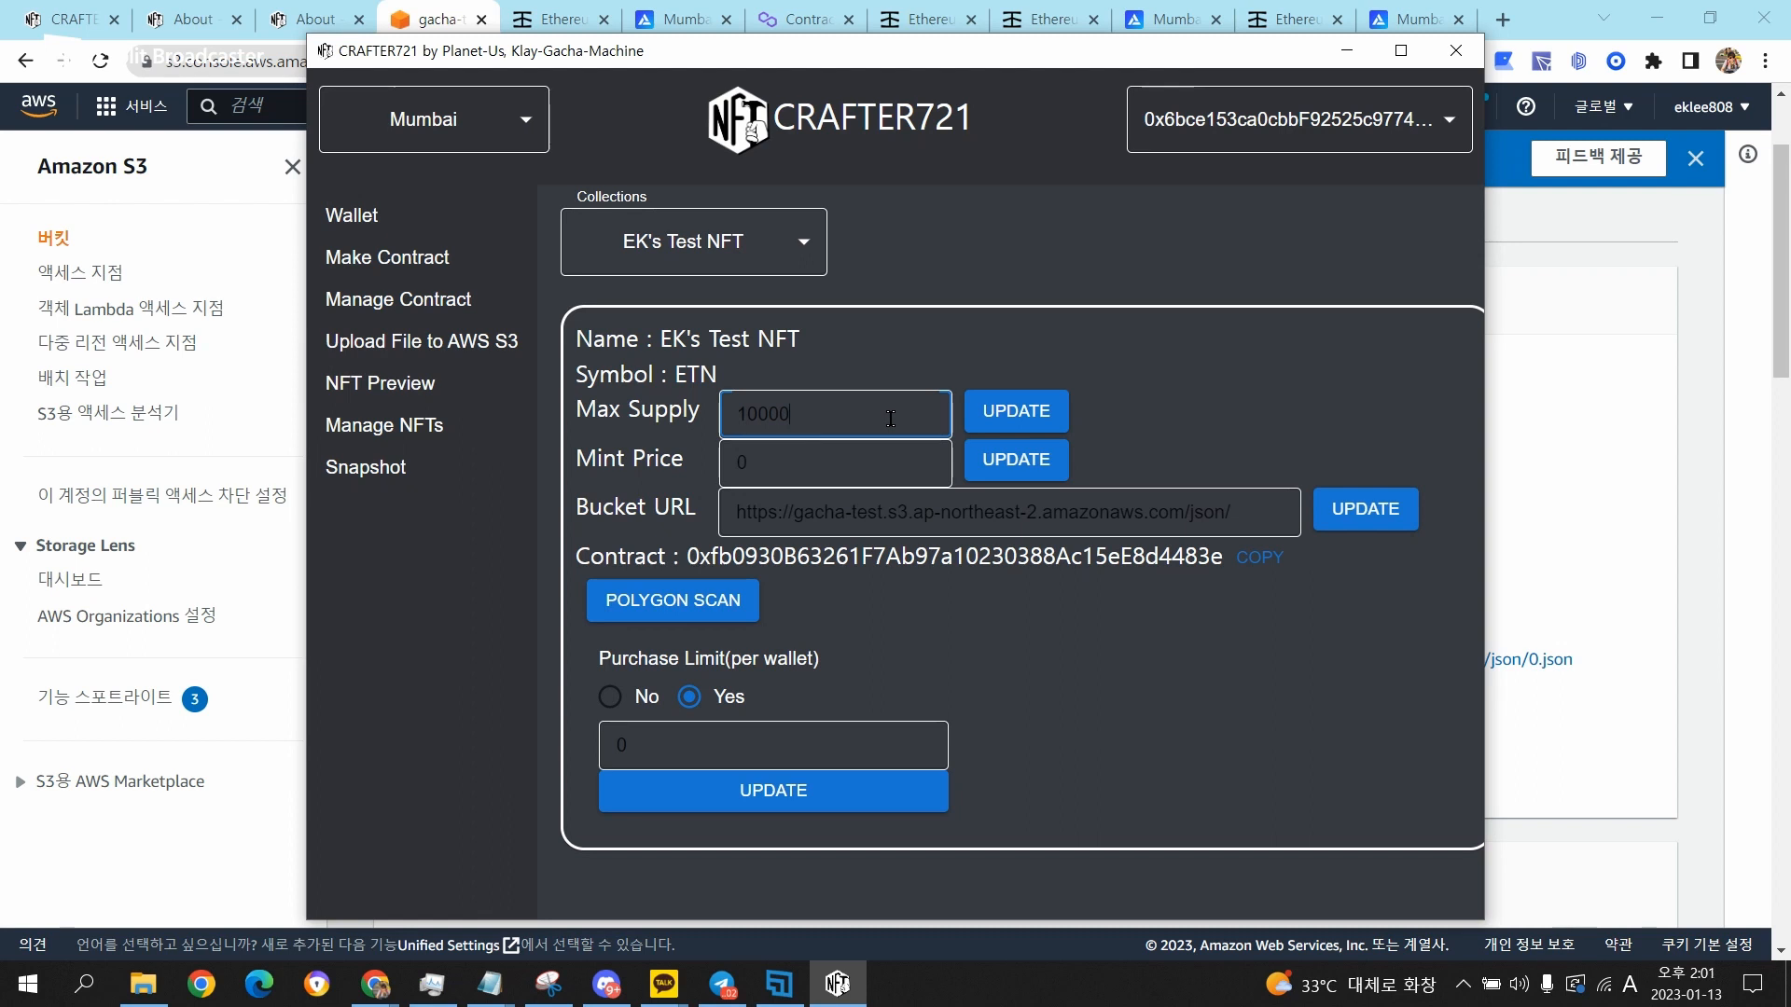
click(1050, 413)
click(968, 508)
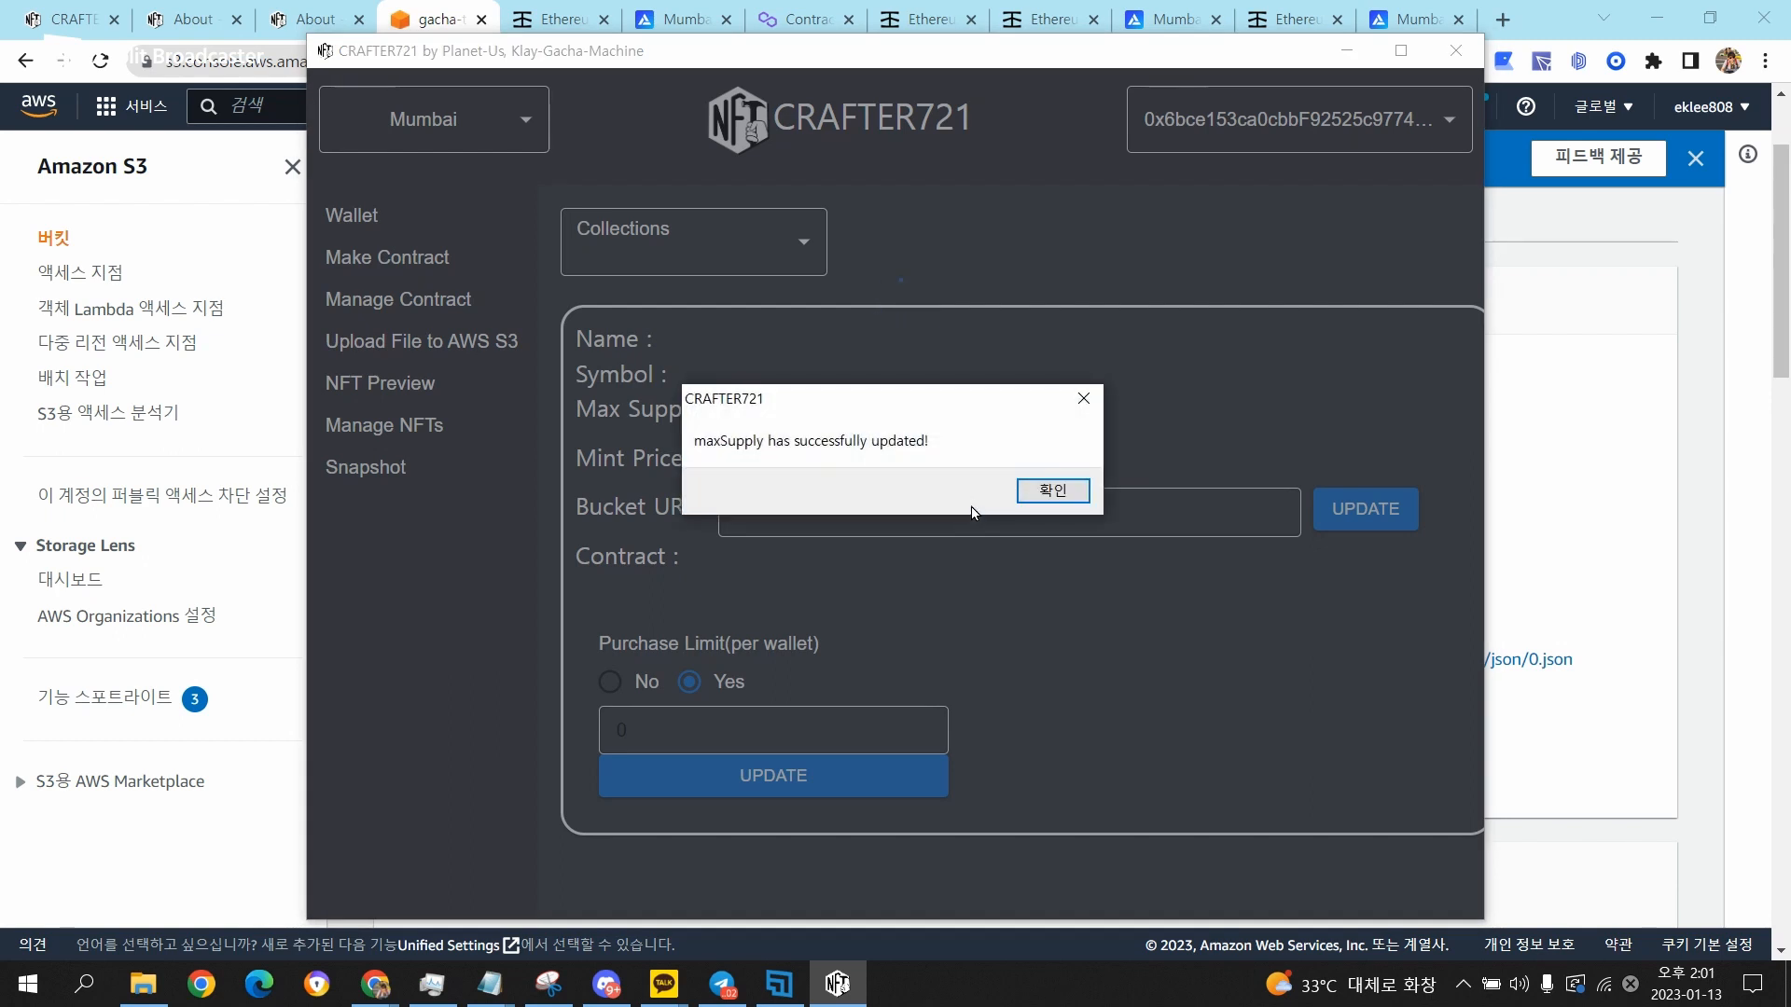
click(1051, 492)
Select the EK's Test NFT collection again and check its max supply.
click(707, 233)
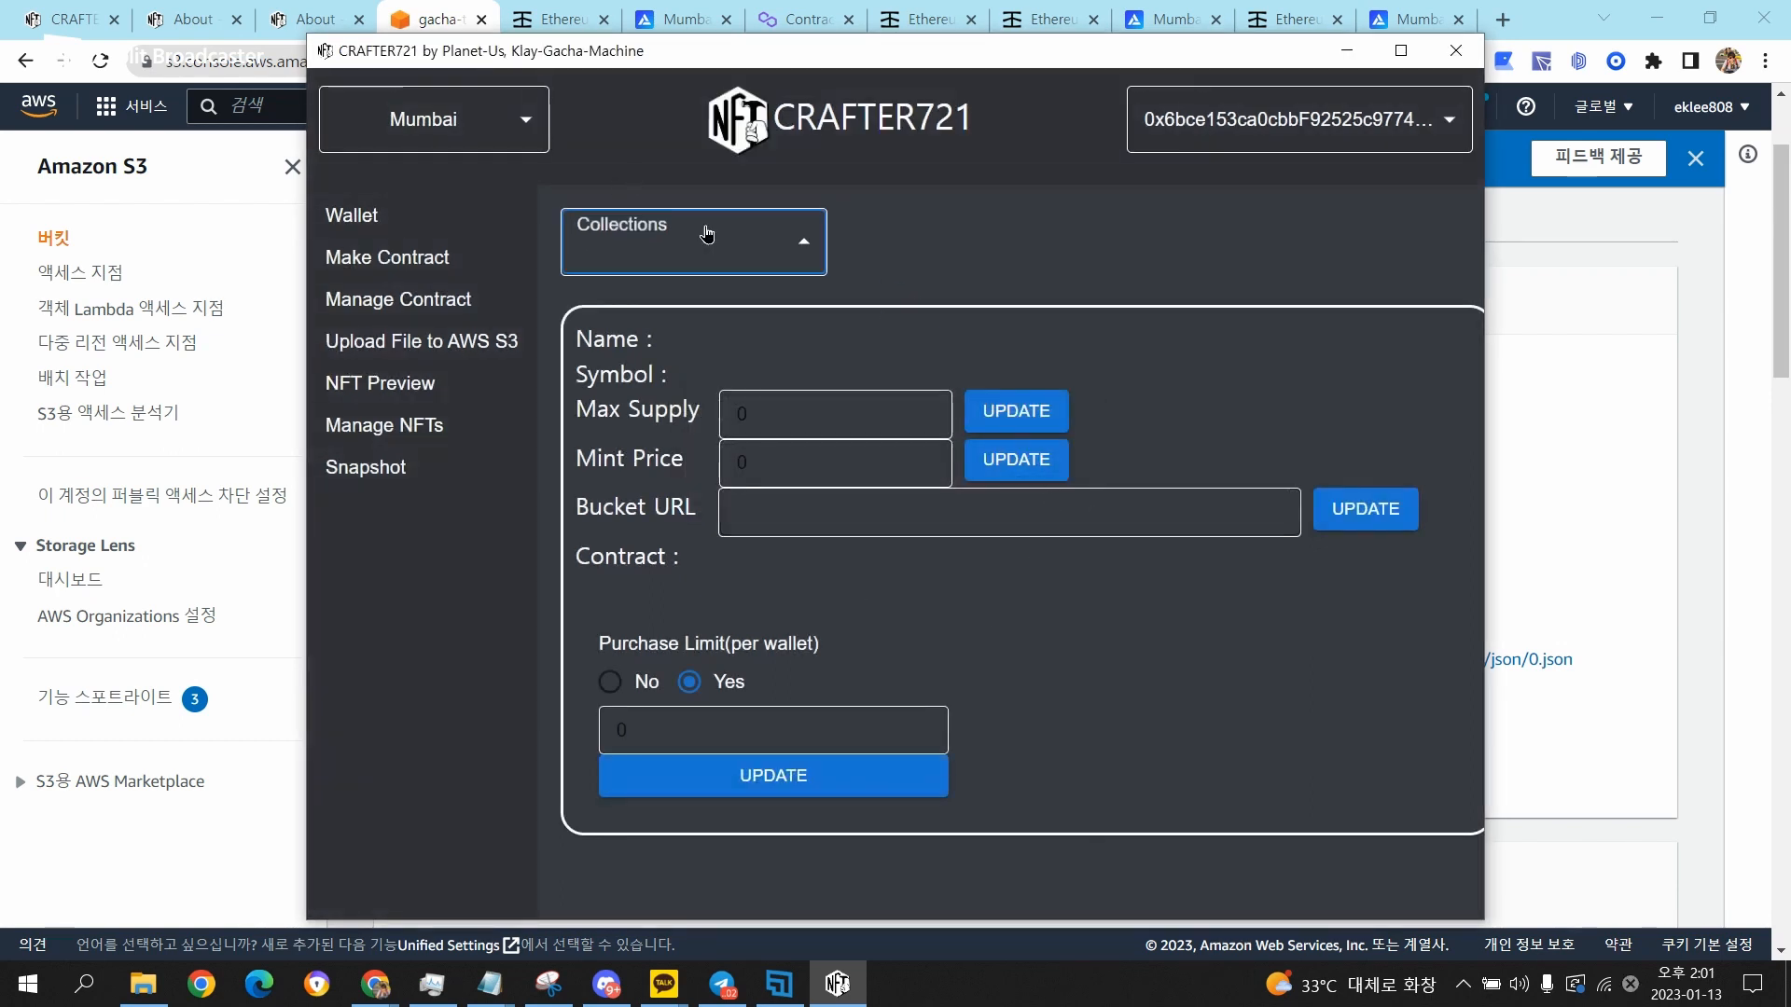
click(639, 348)
key(Tab)
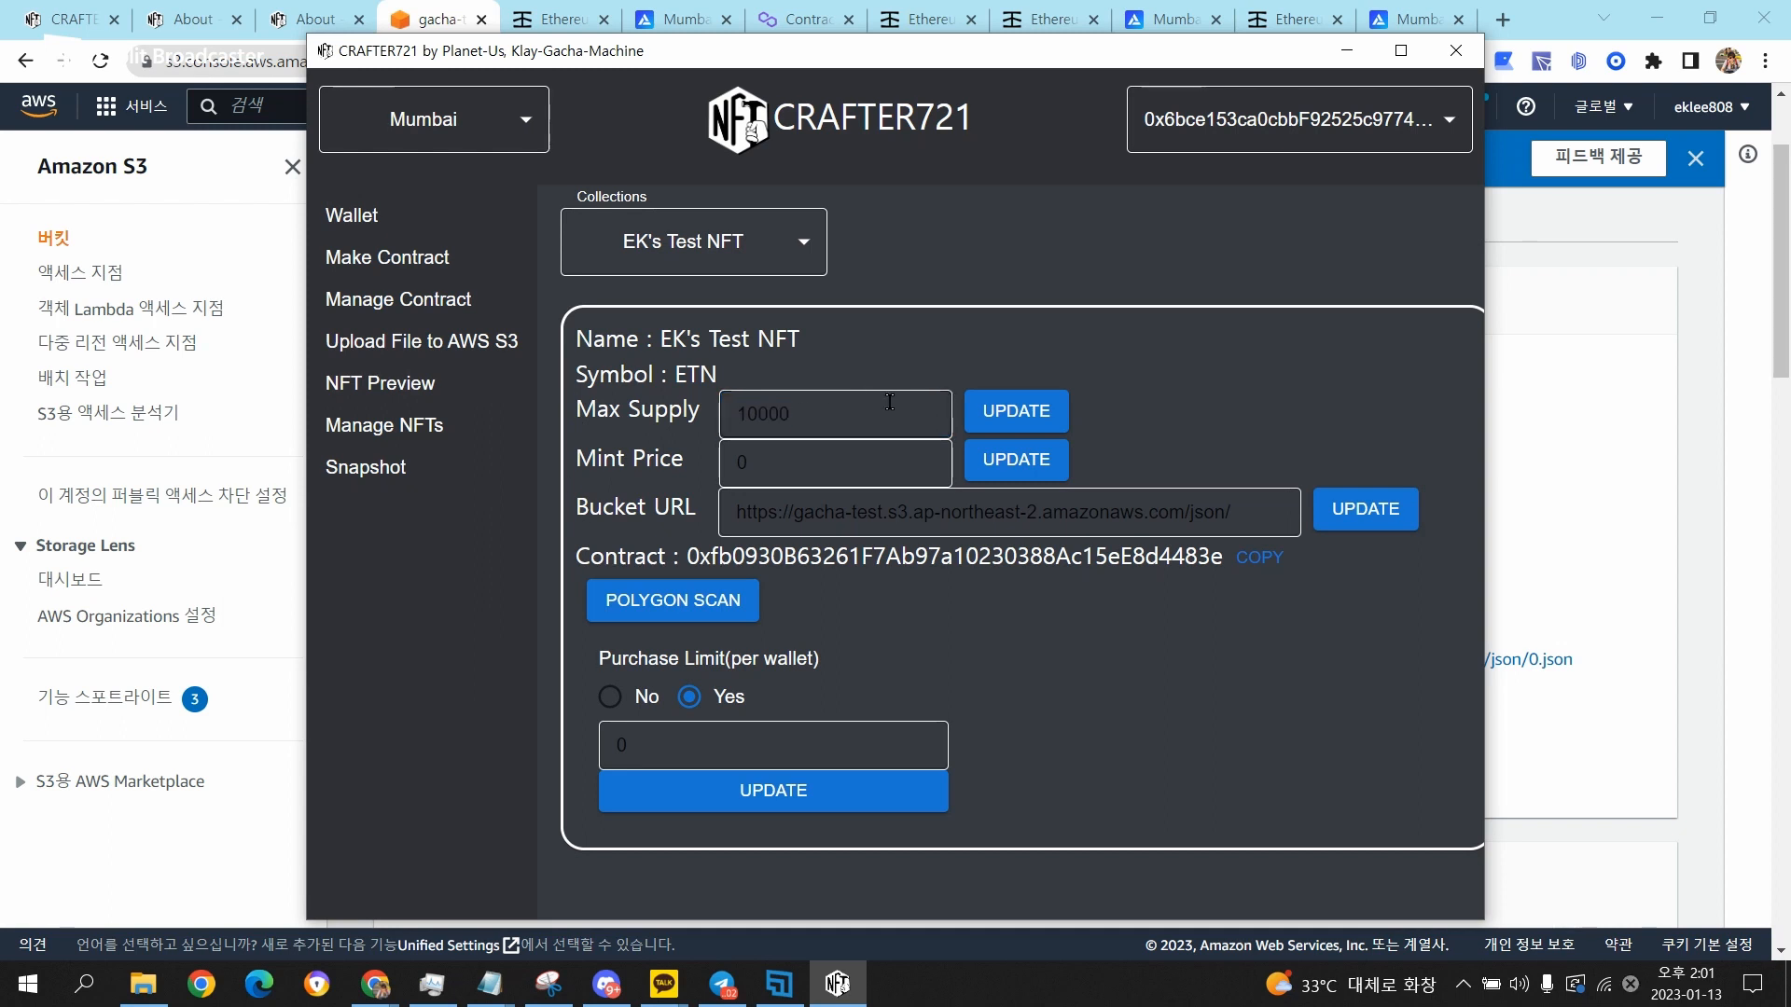
drag(763, 414, 413, 422)
click(899, 346)
Open the contract on Polygonscan and examine its address and the latest transaction's age and method.
click(687, 608)
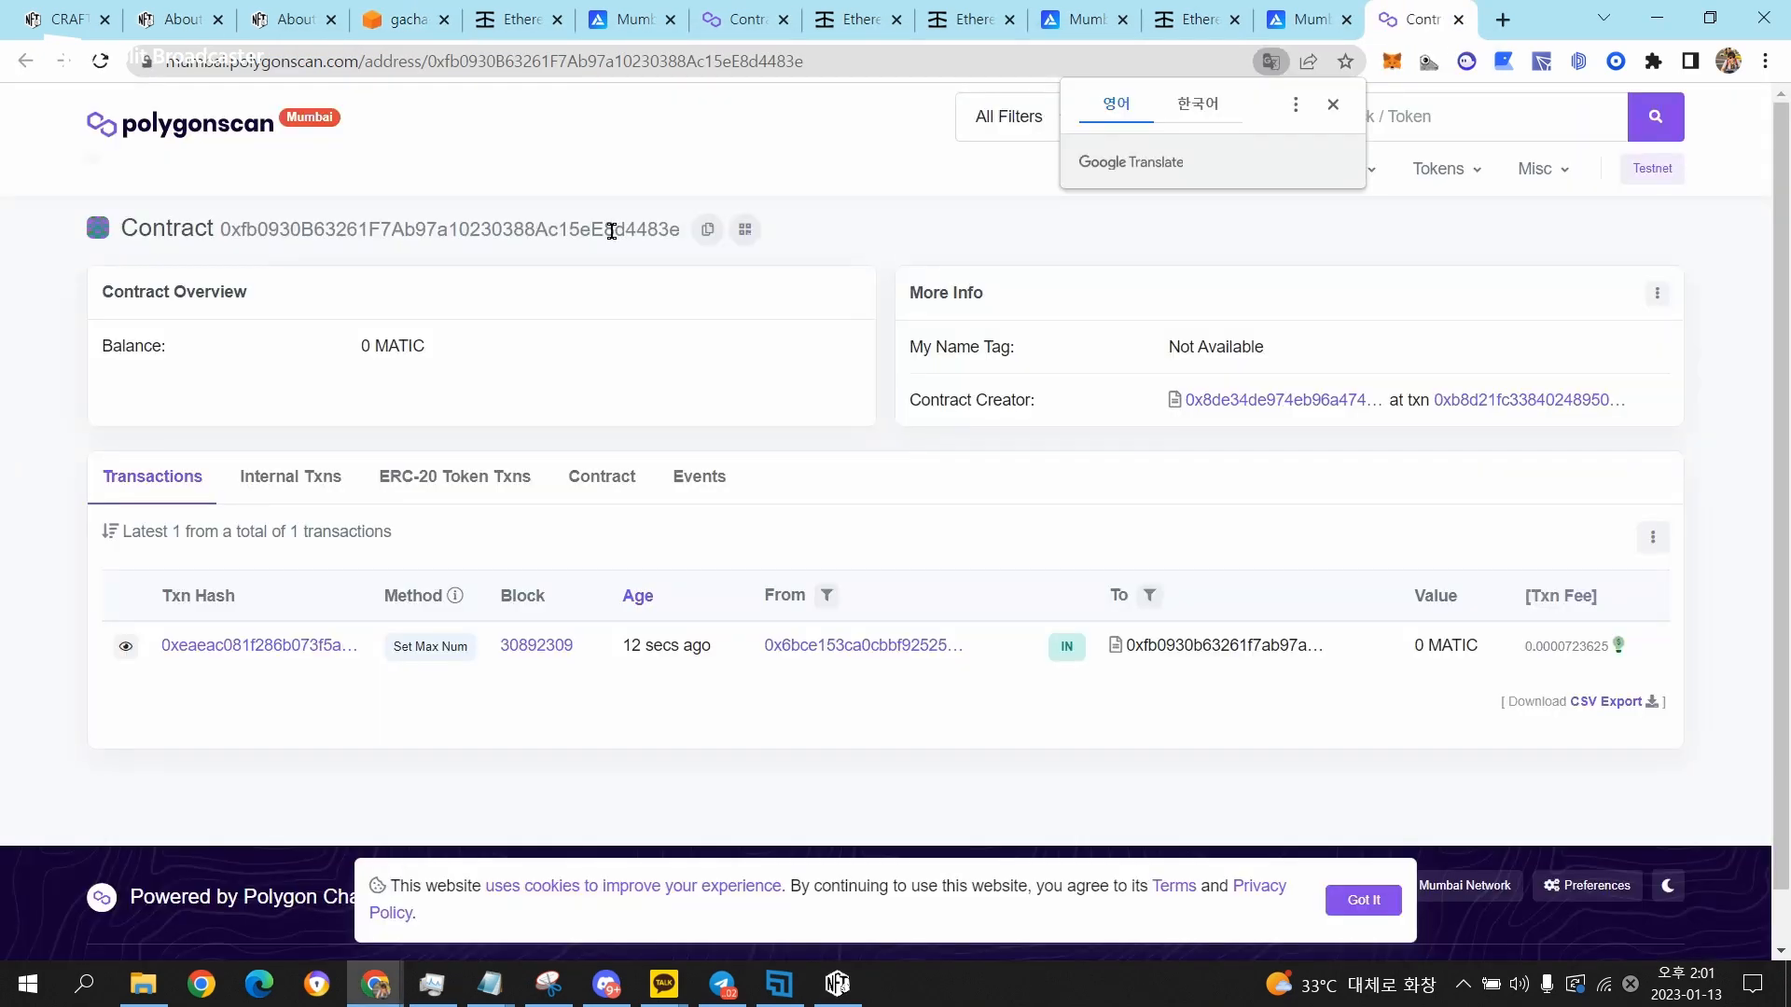
double_click(611, 230)
click(743, 339)
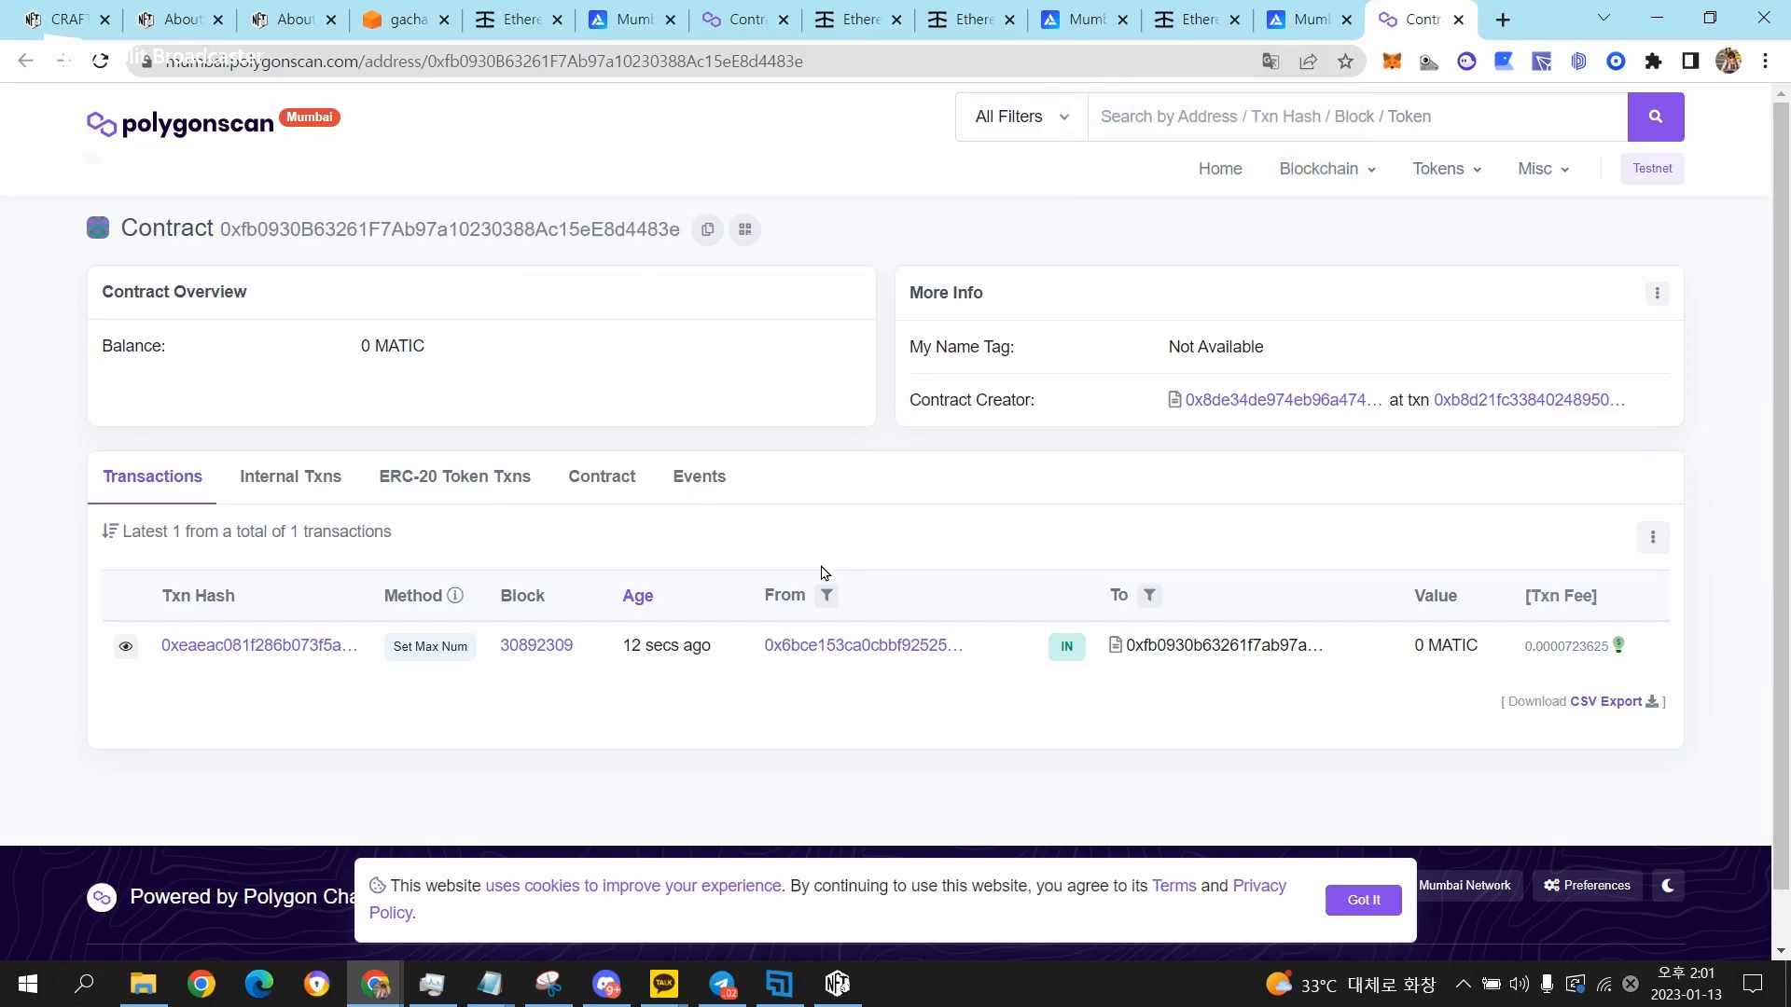
double_click(657, 643)
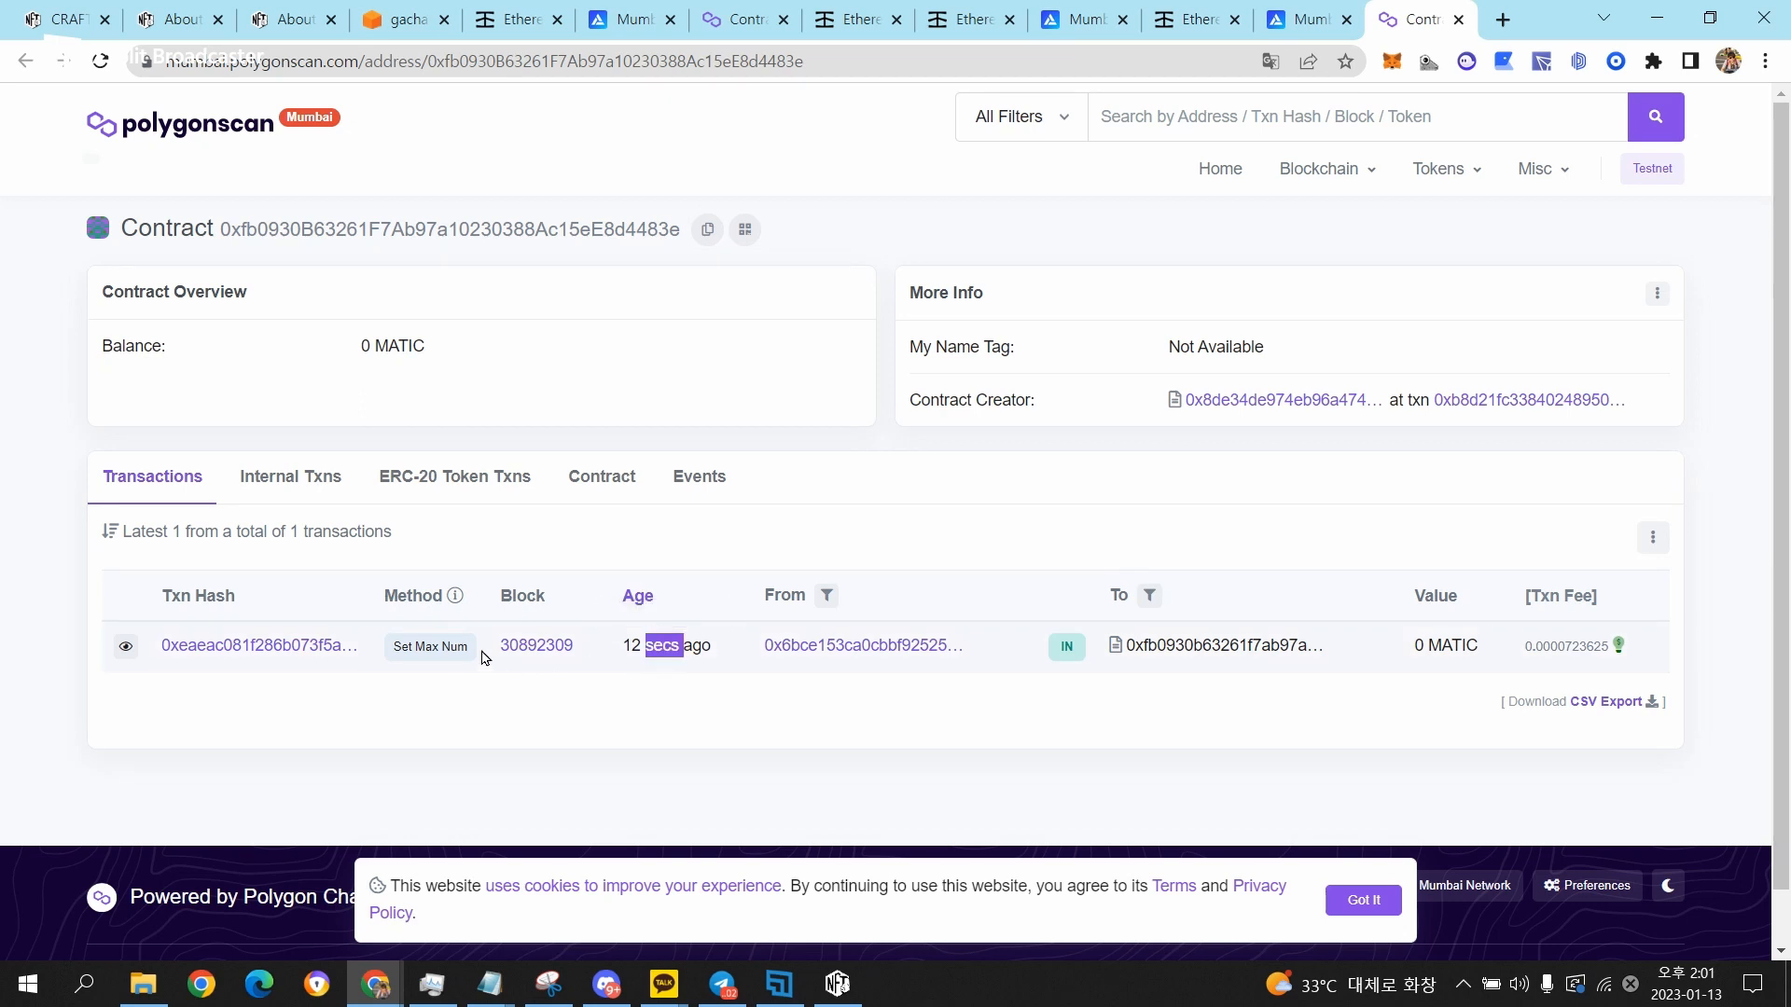
drag(399, 650, 474, 658)
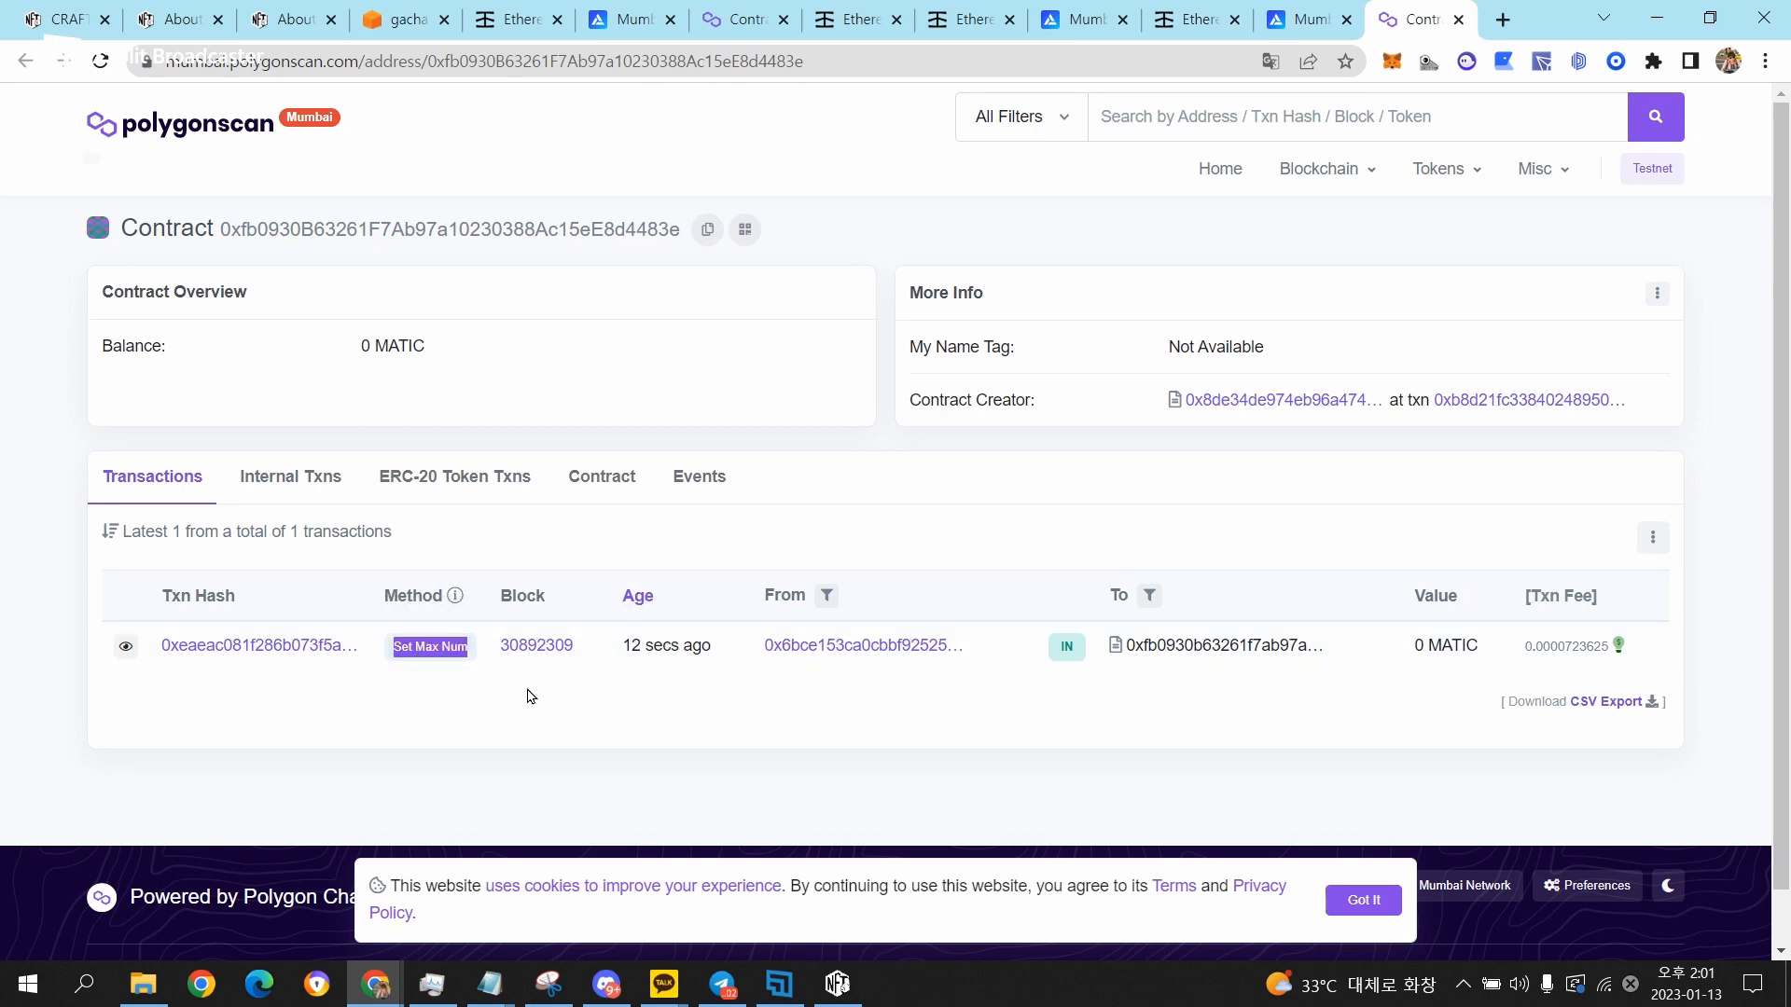
Return to CRAFTER721, open the AWS S3 upload form and go through its secret key and bucket name fields.
key(alt+Tab)
click(417, 342)
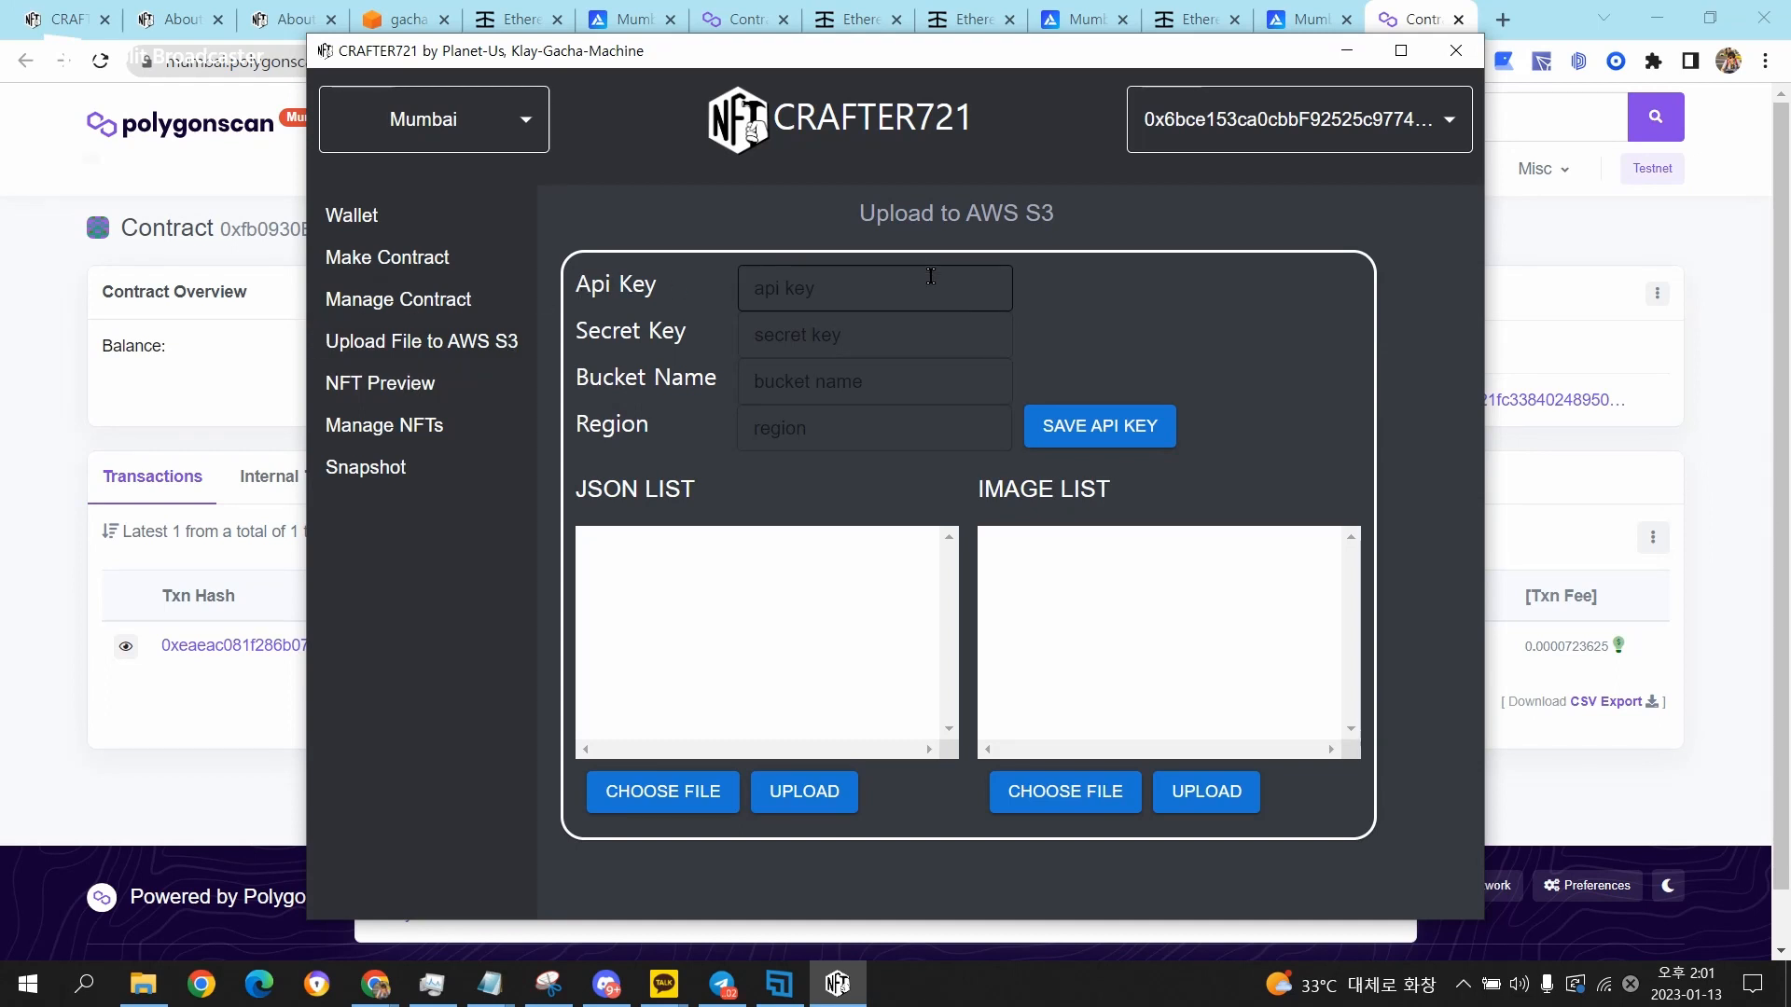
click(910, 333)
click(903, 382)
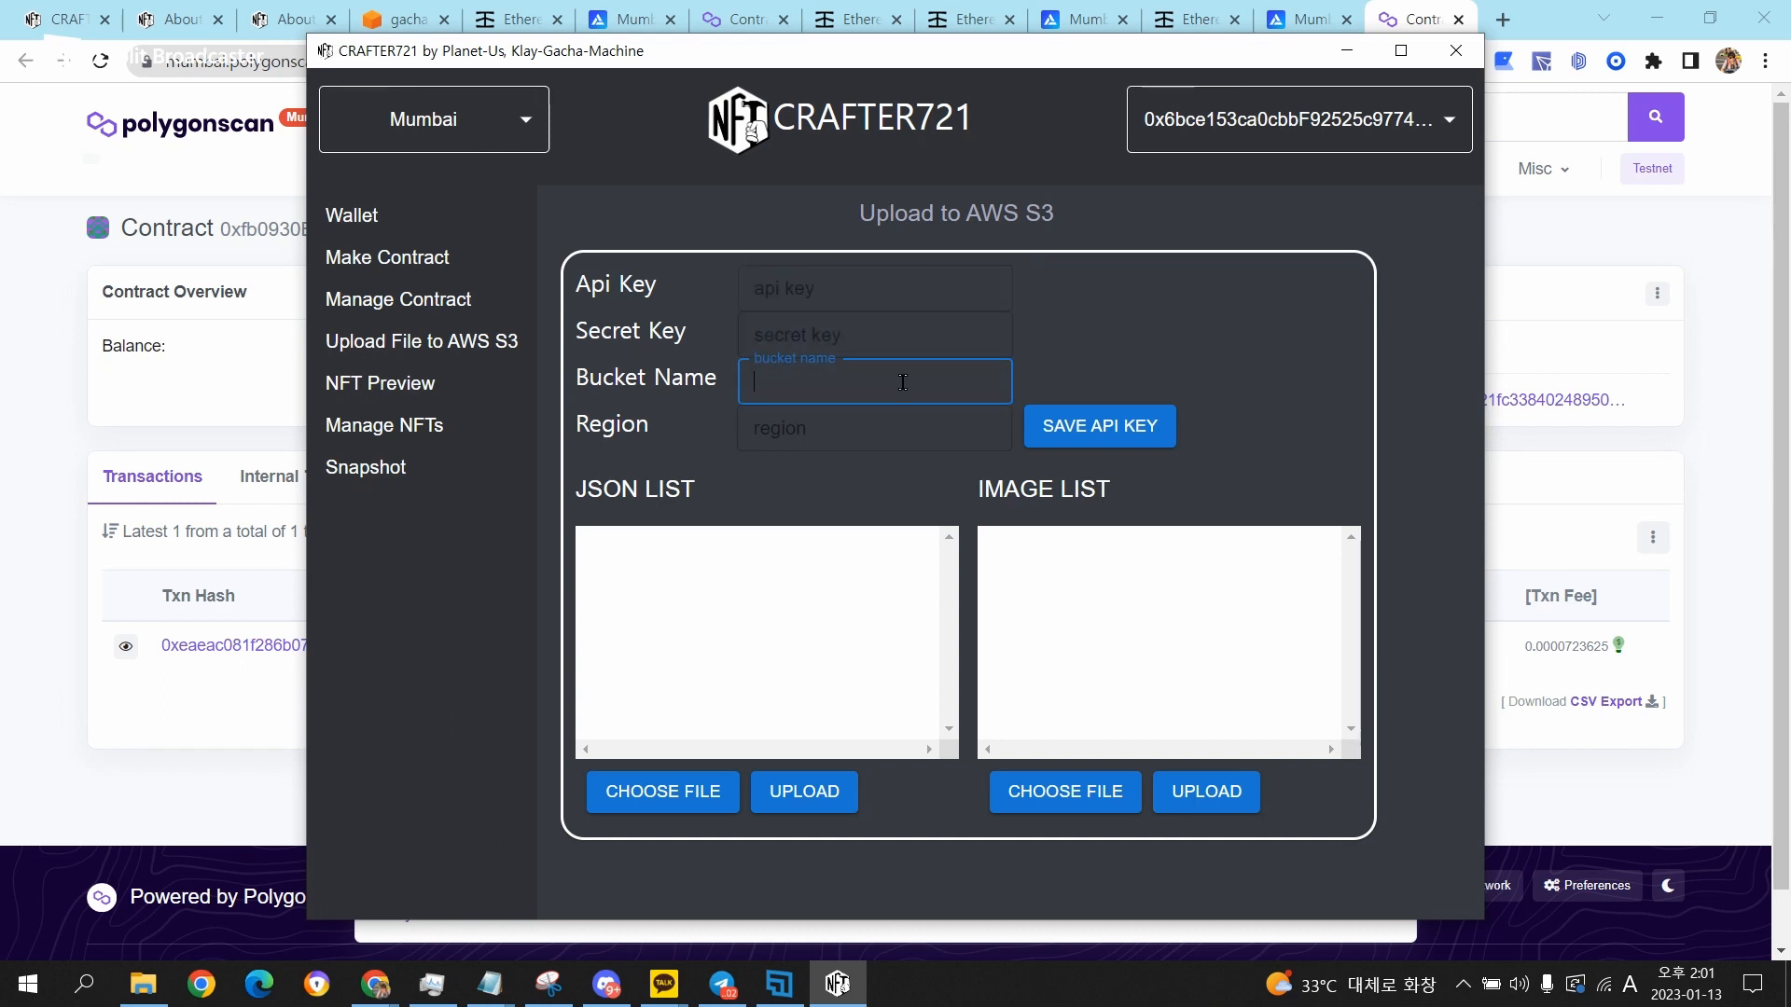
Check the region field of the AWS S3 upload form.
click(897, 429)
click(1132, 283)
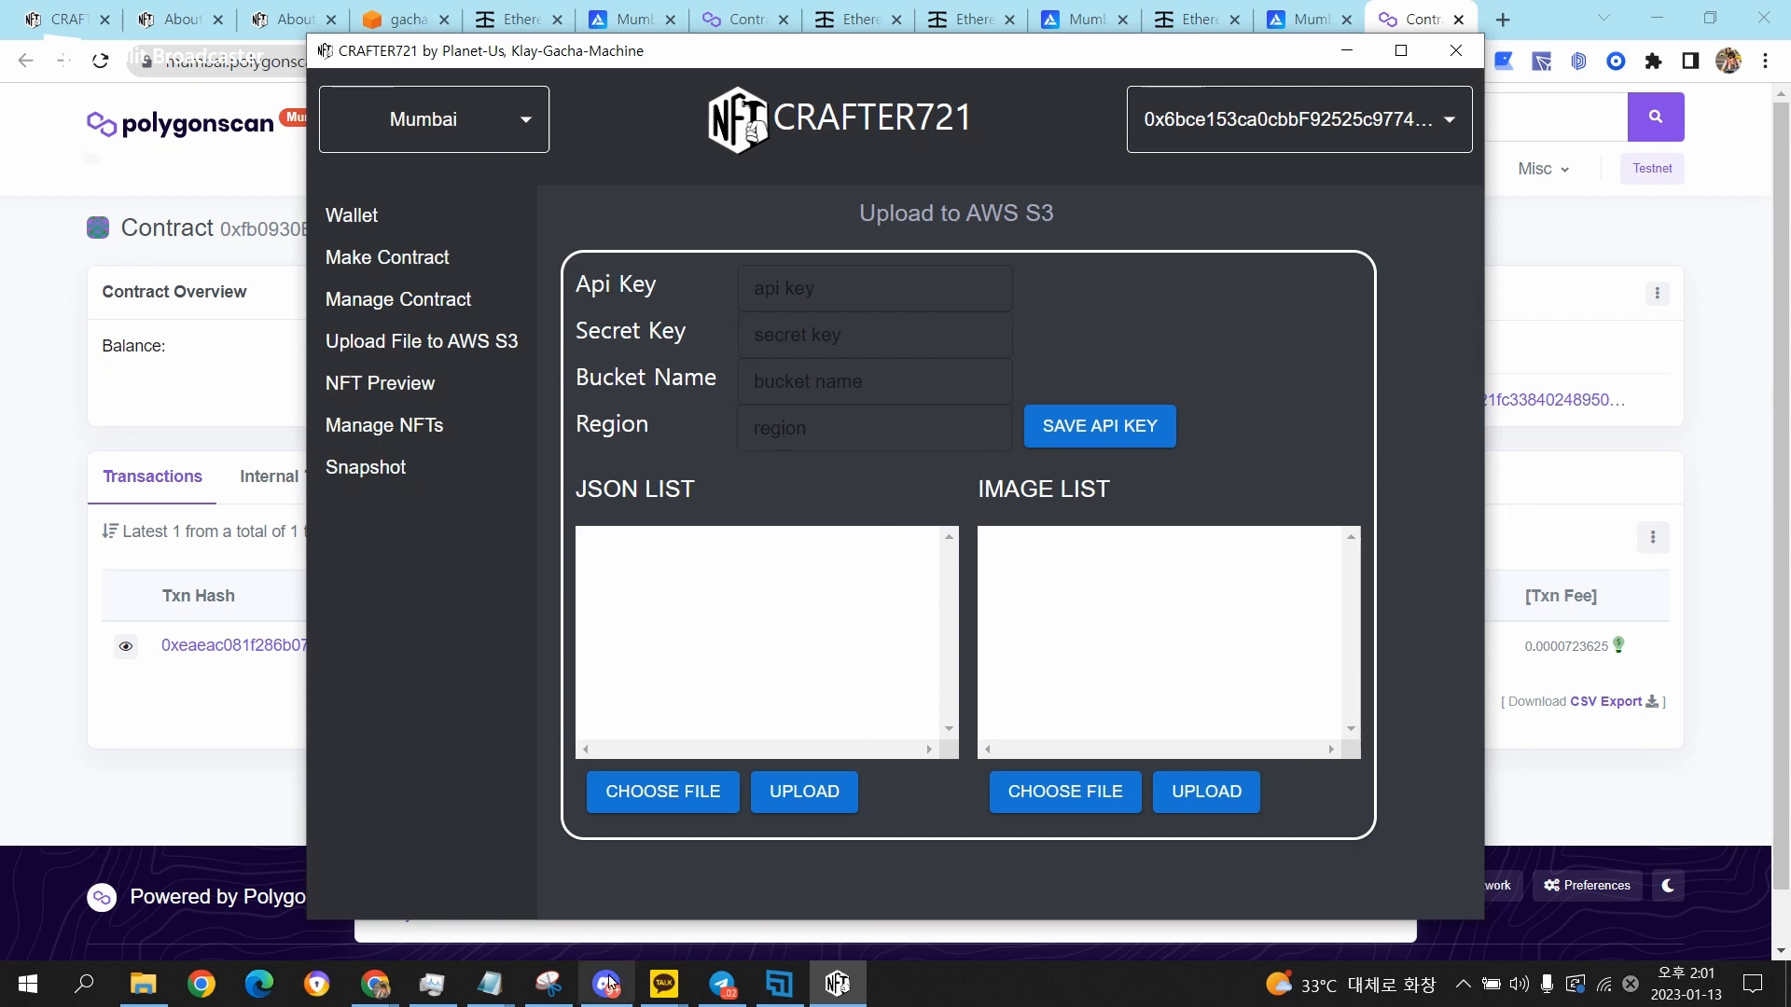
Launch Visual Studio Code and open apiKeySaved.json in the nft-gacha-machine project.
click(84, 984)
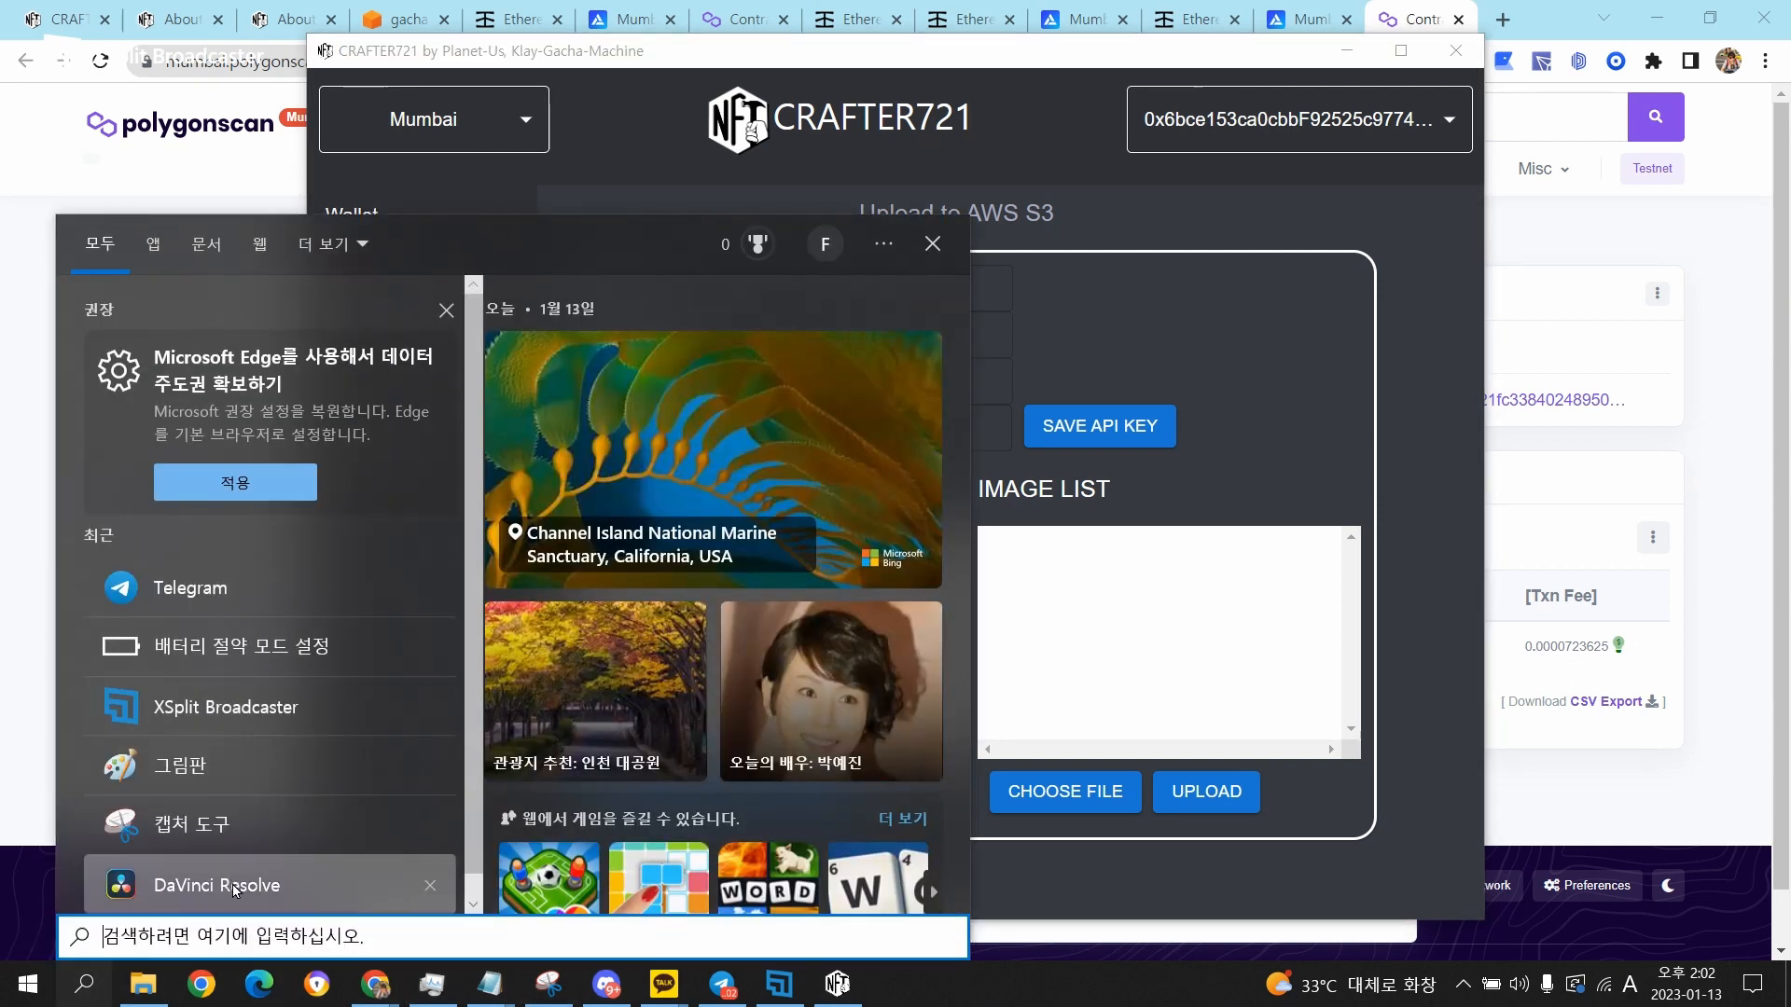
text(vs)
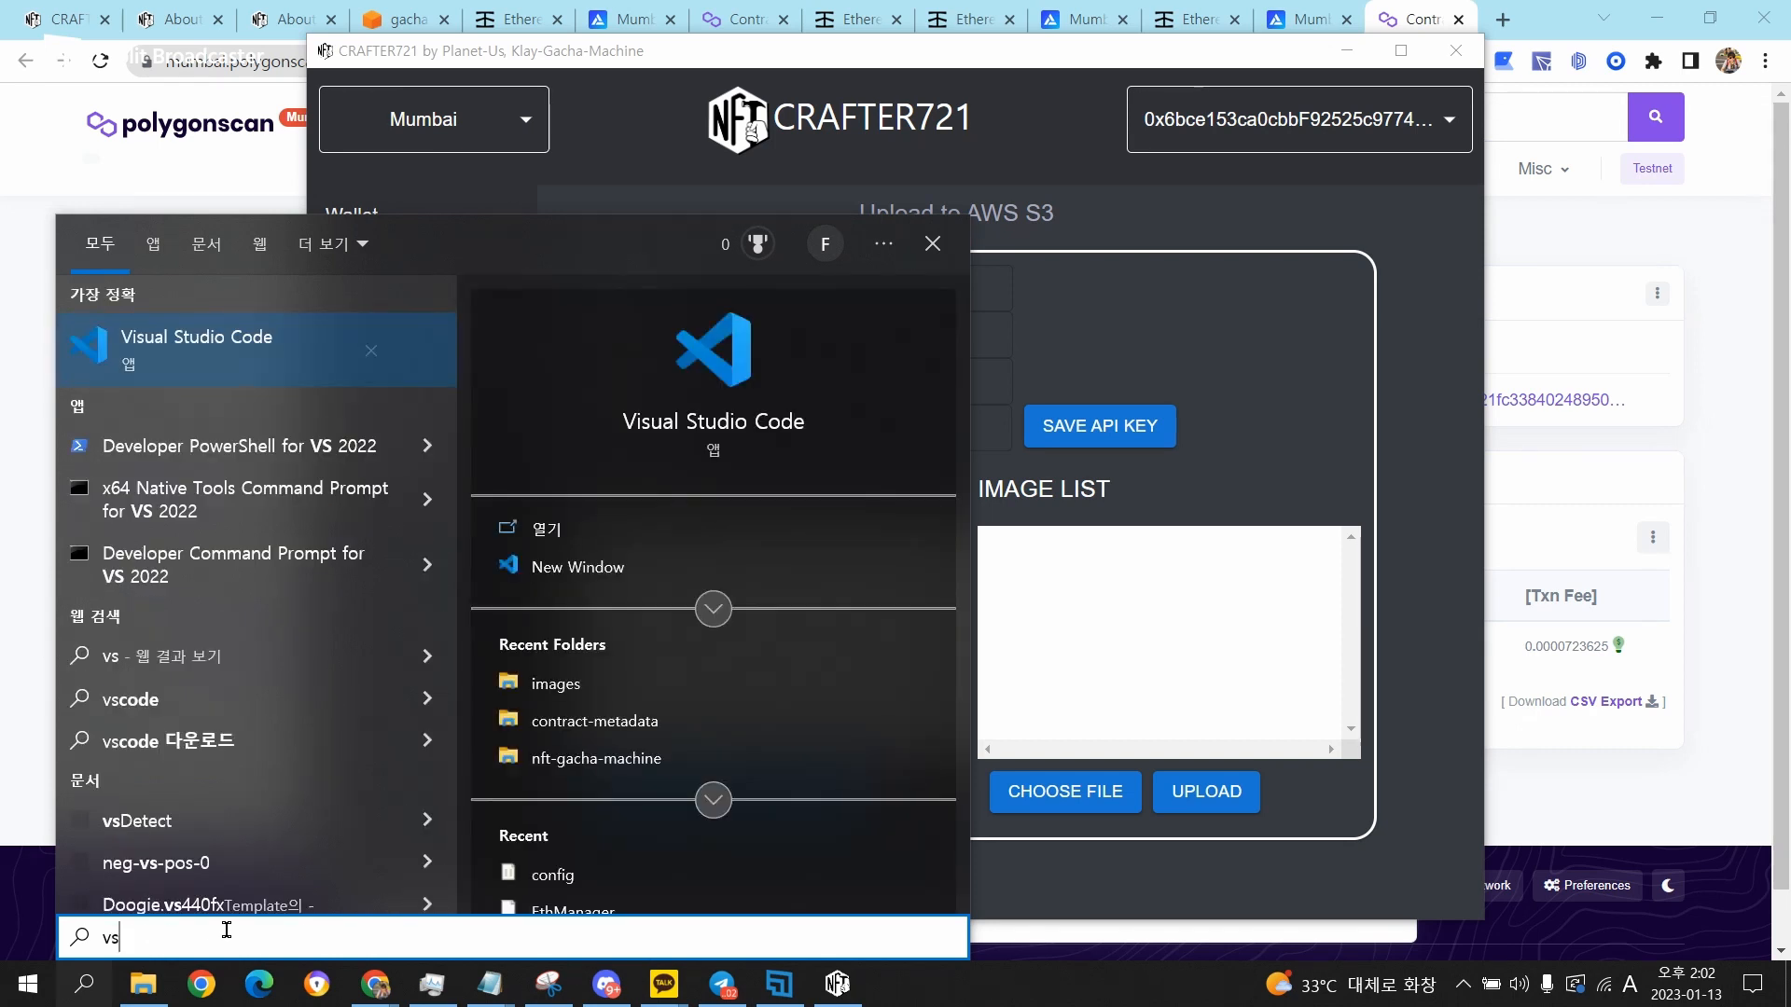
key(Return)
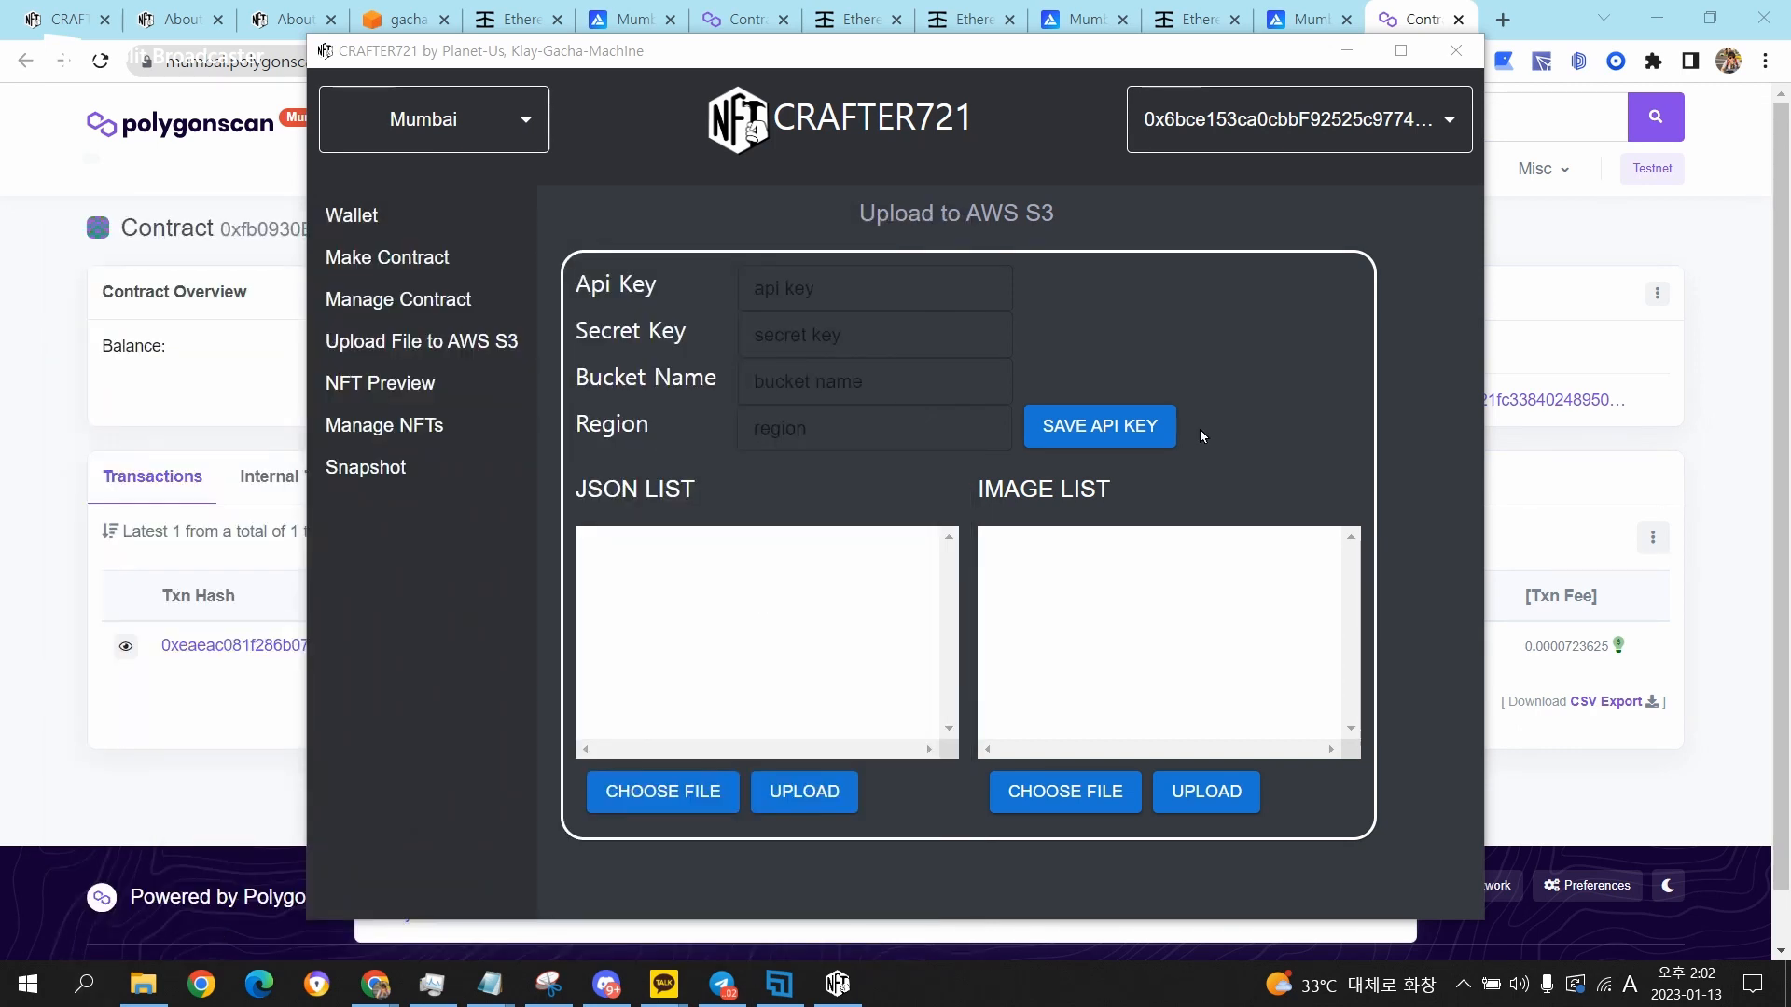
click(1296, 298)
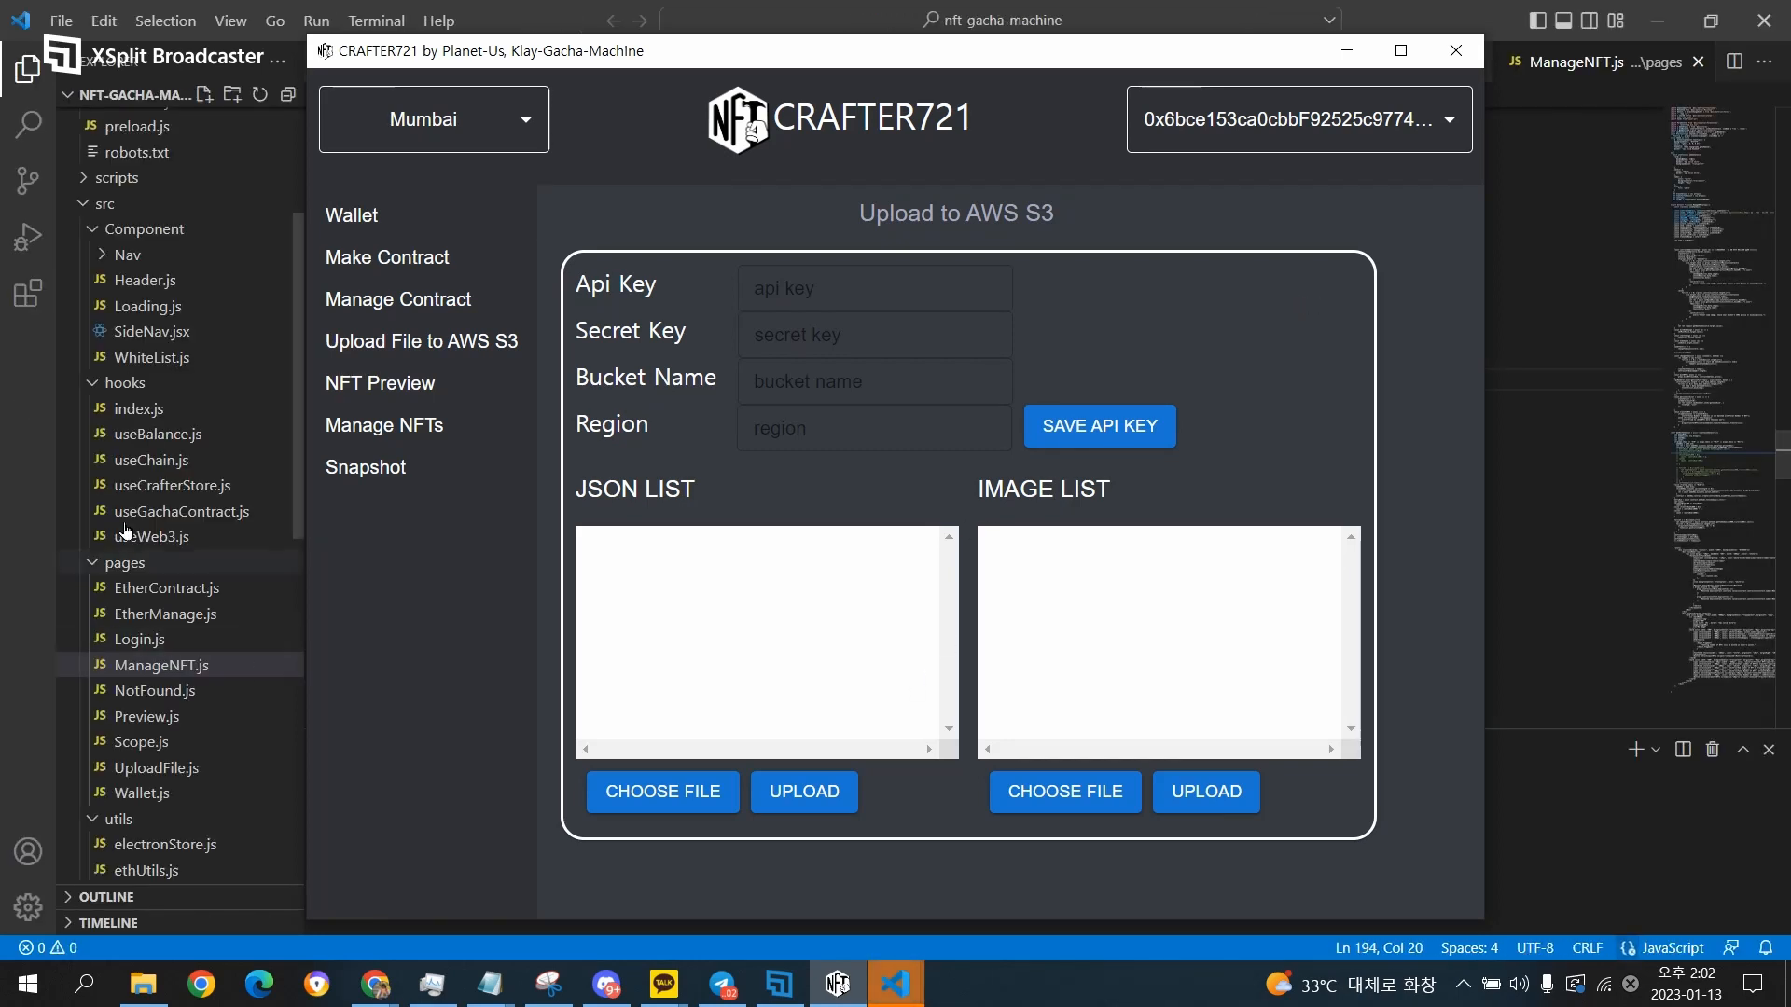
click(1562, 359)
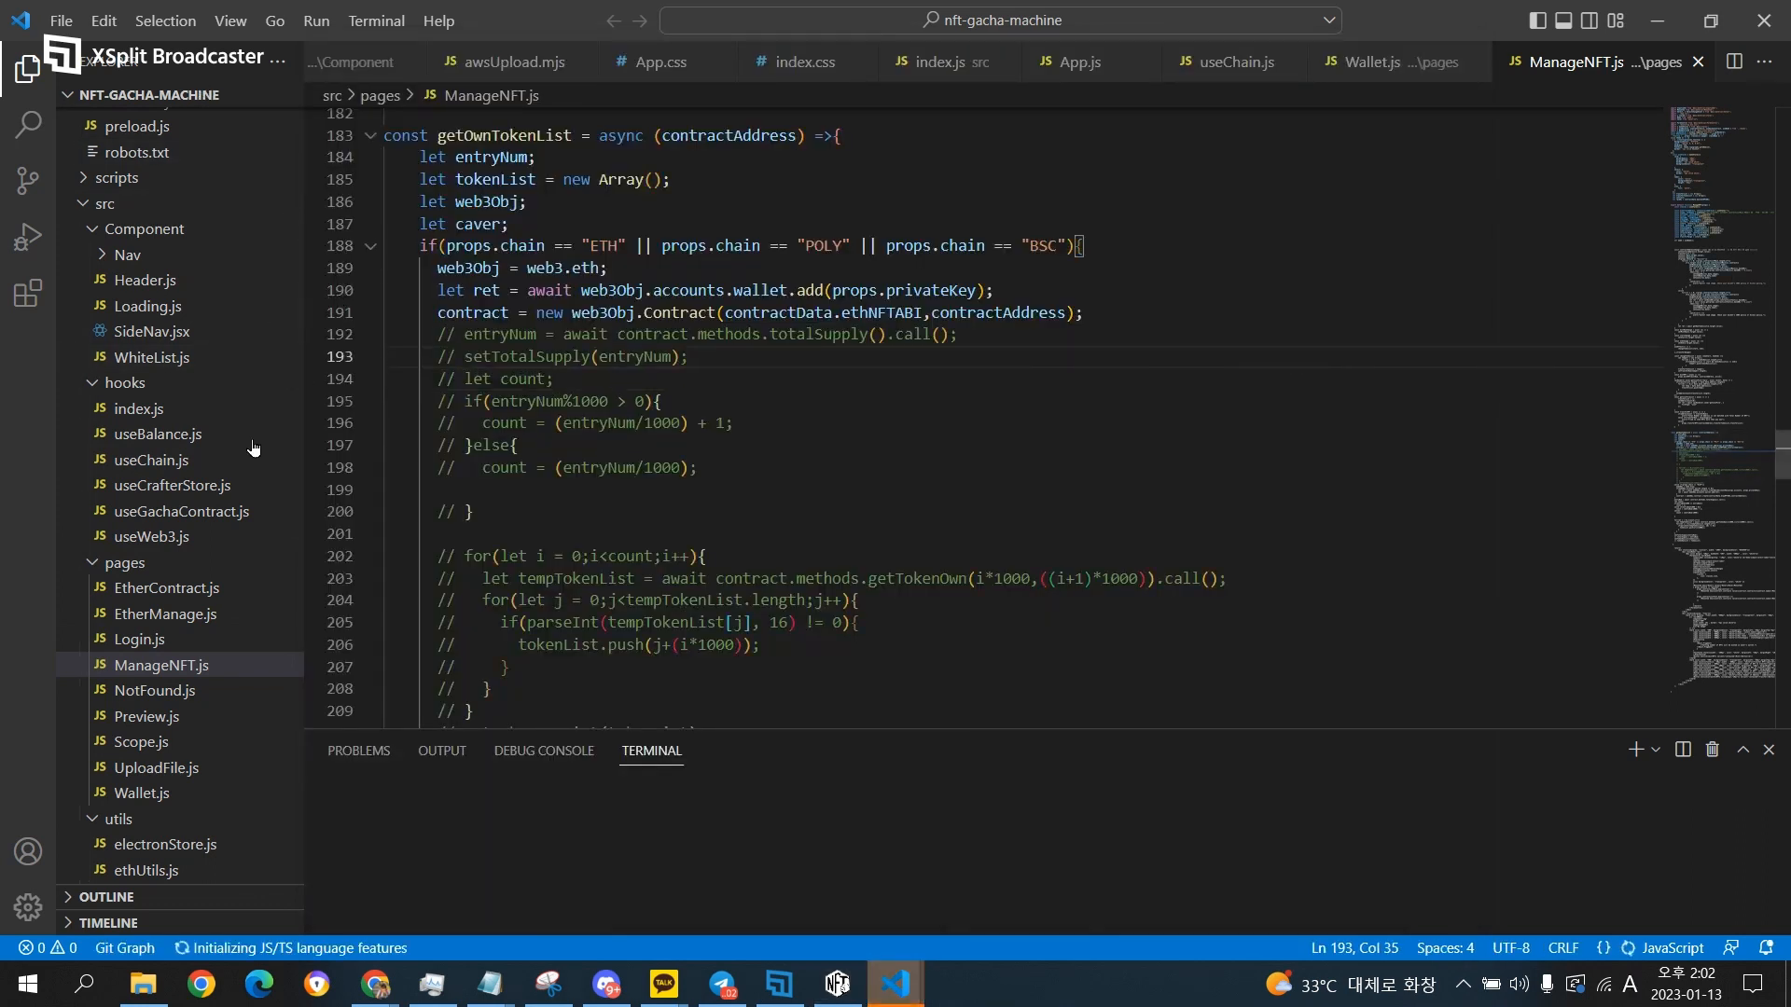
scroll(207, 589, down, 10)
click(207, 590)
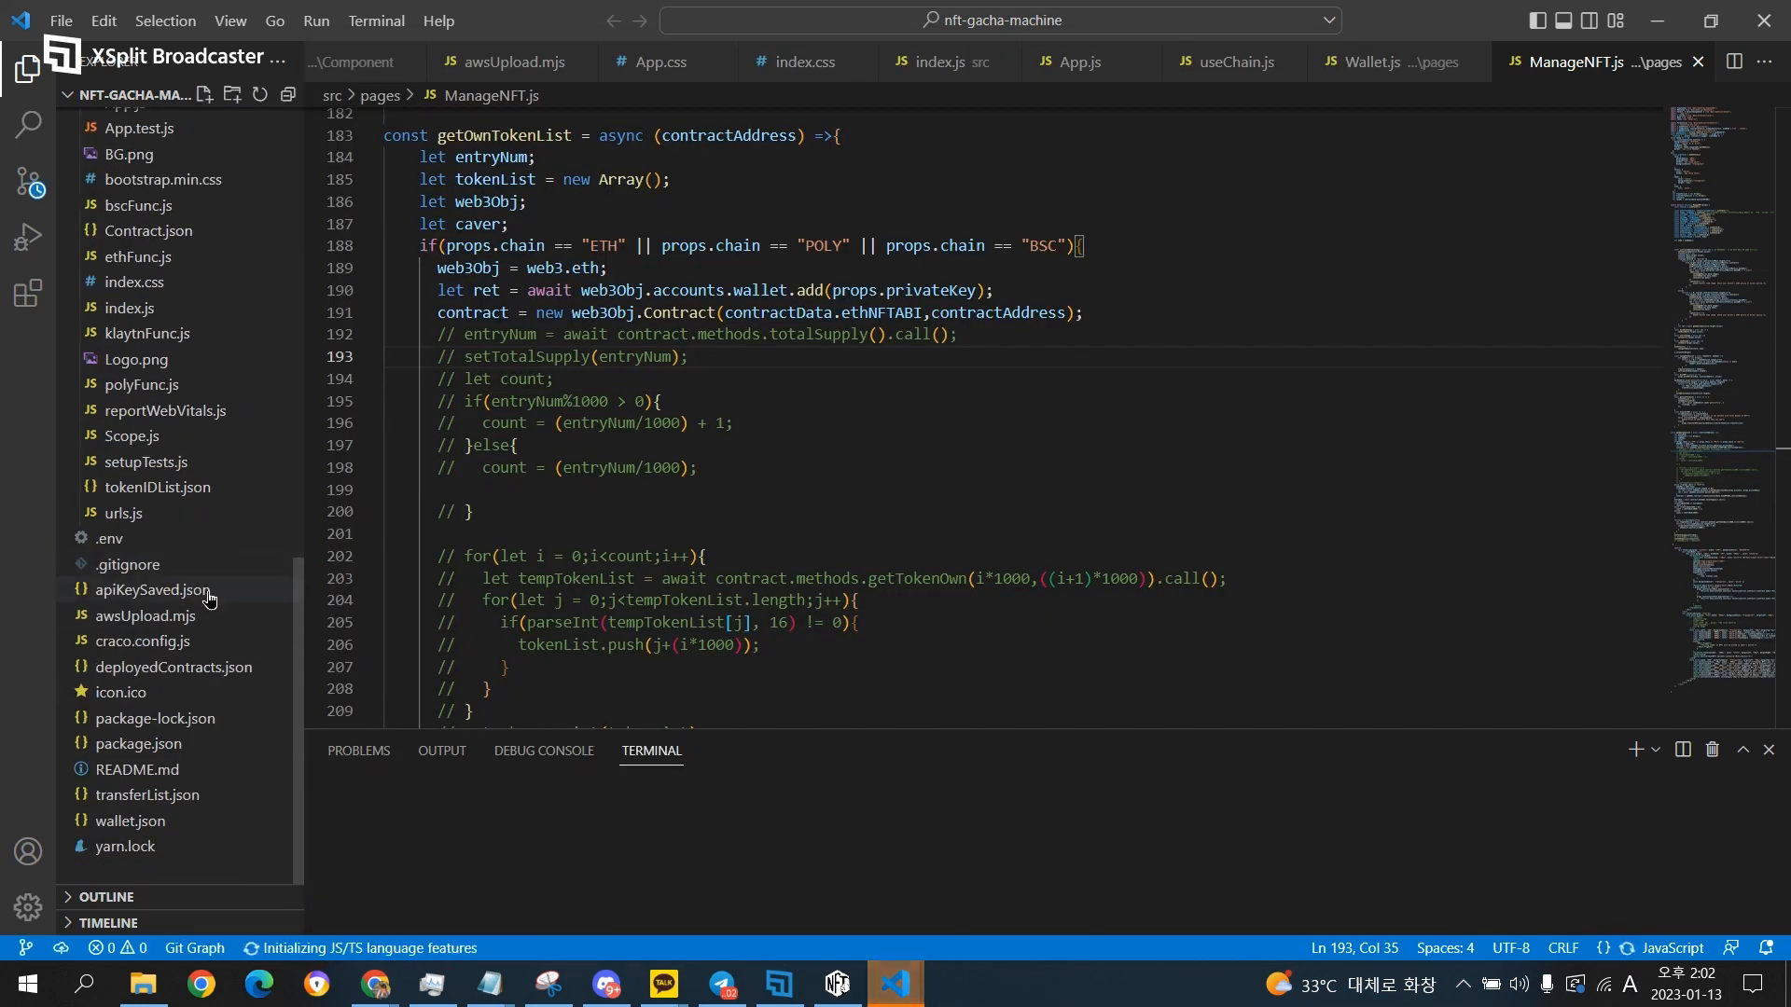
In CRAFTER721, fill in the API key and secret key with bucket gacha-test and region ap-northeast-2, and save the AWS settings.
click(1110, 426)
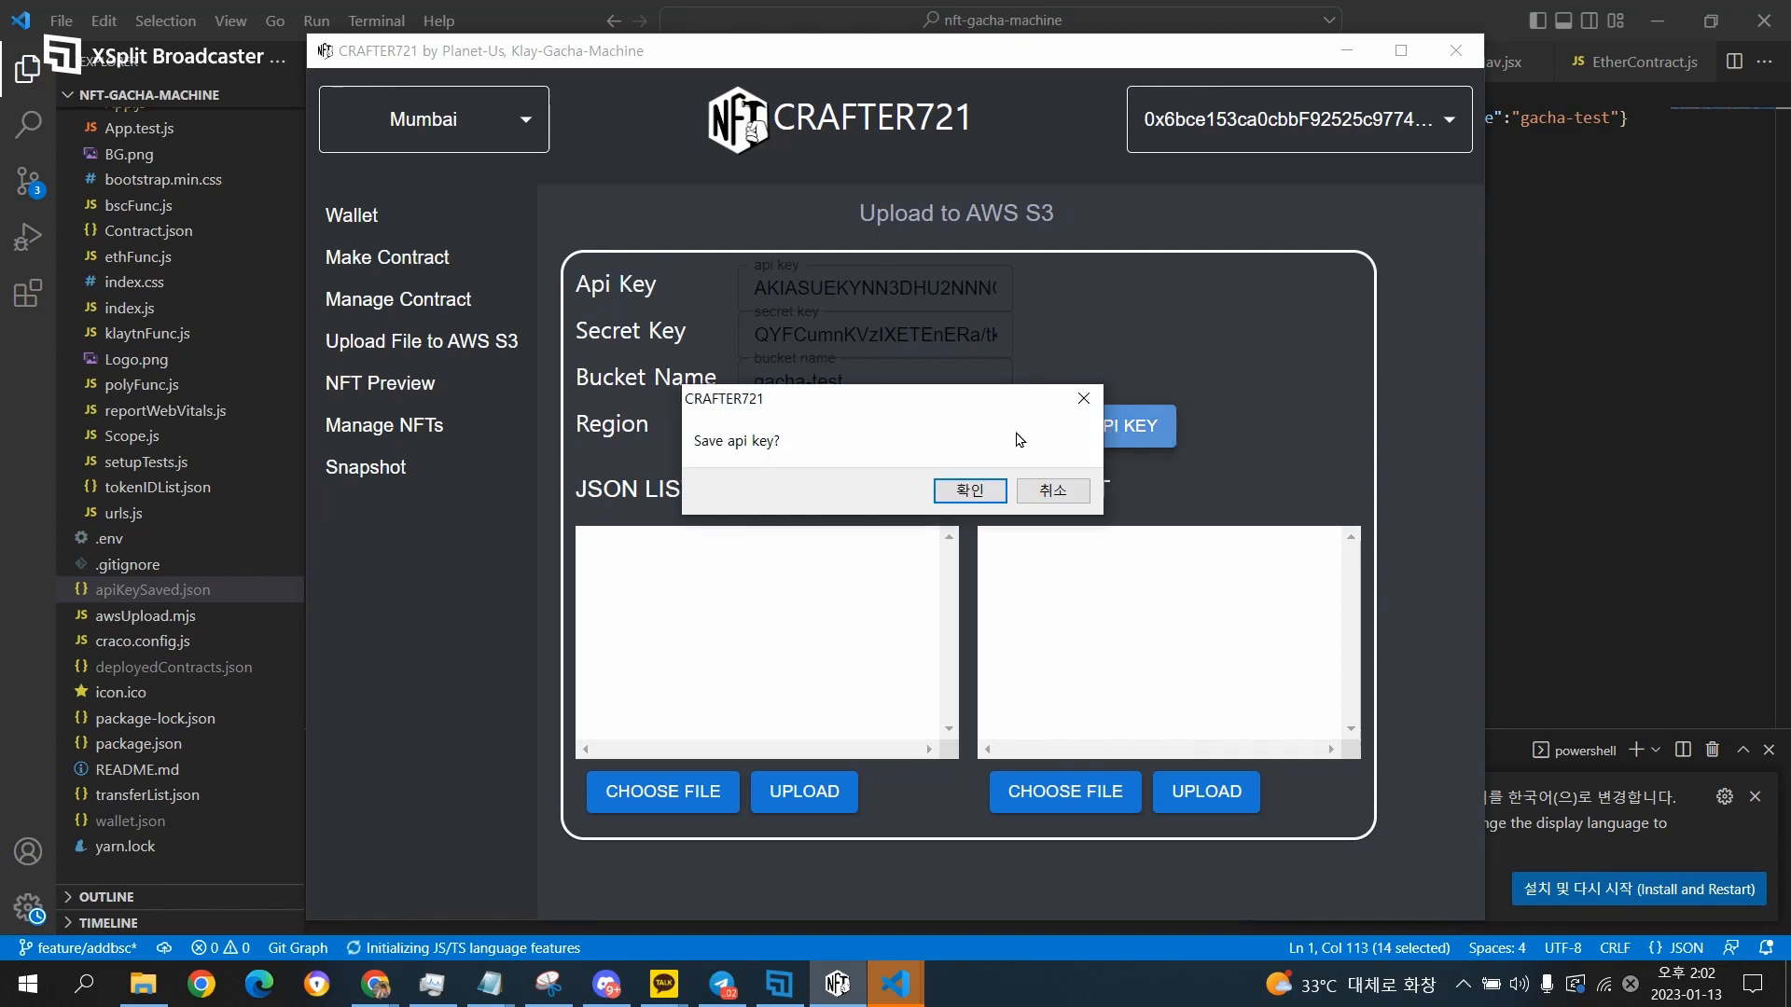
click(962, 502)
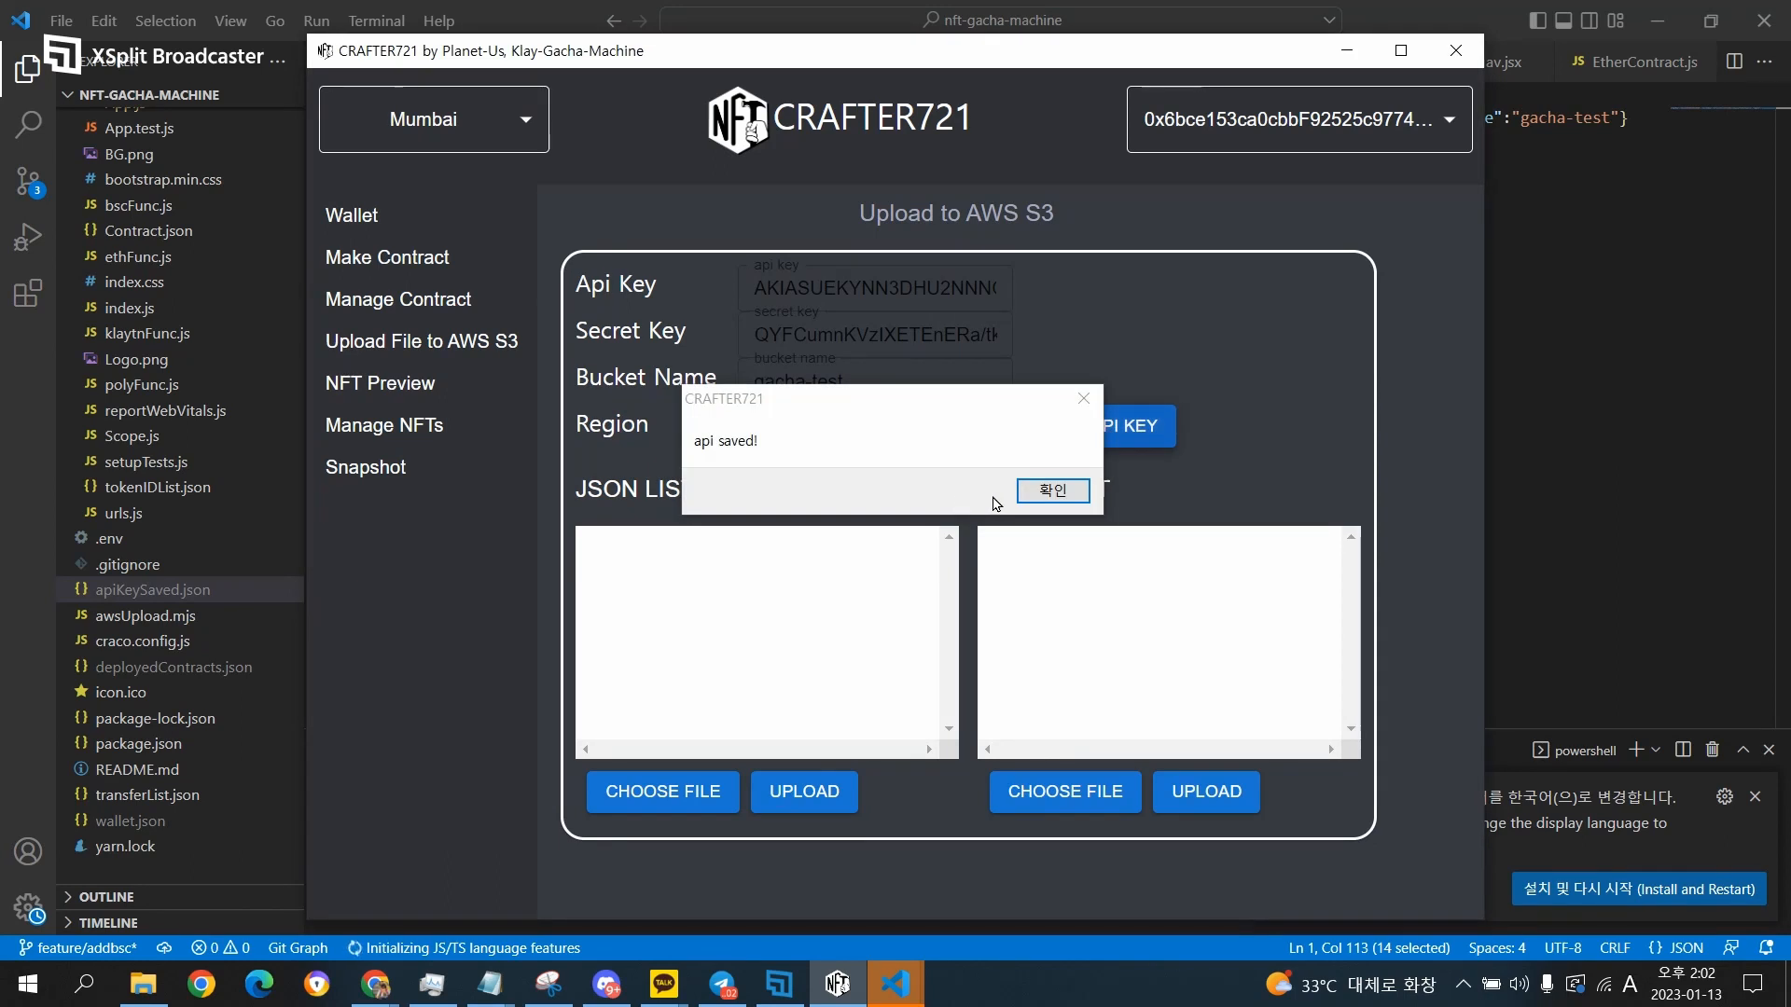
click(1052, 489)
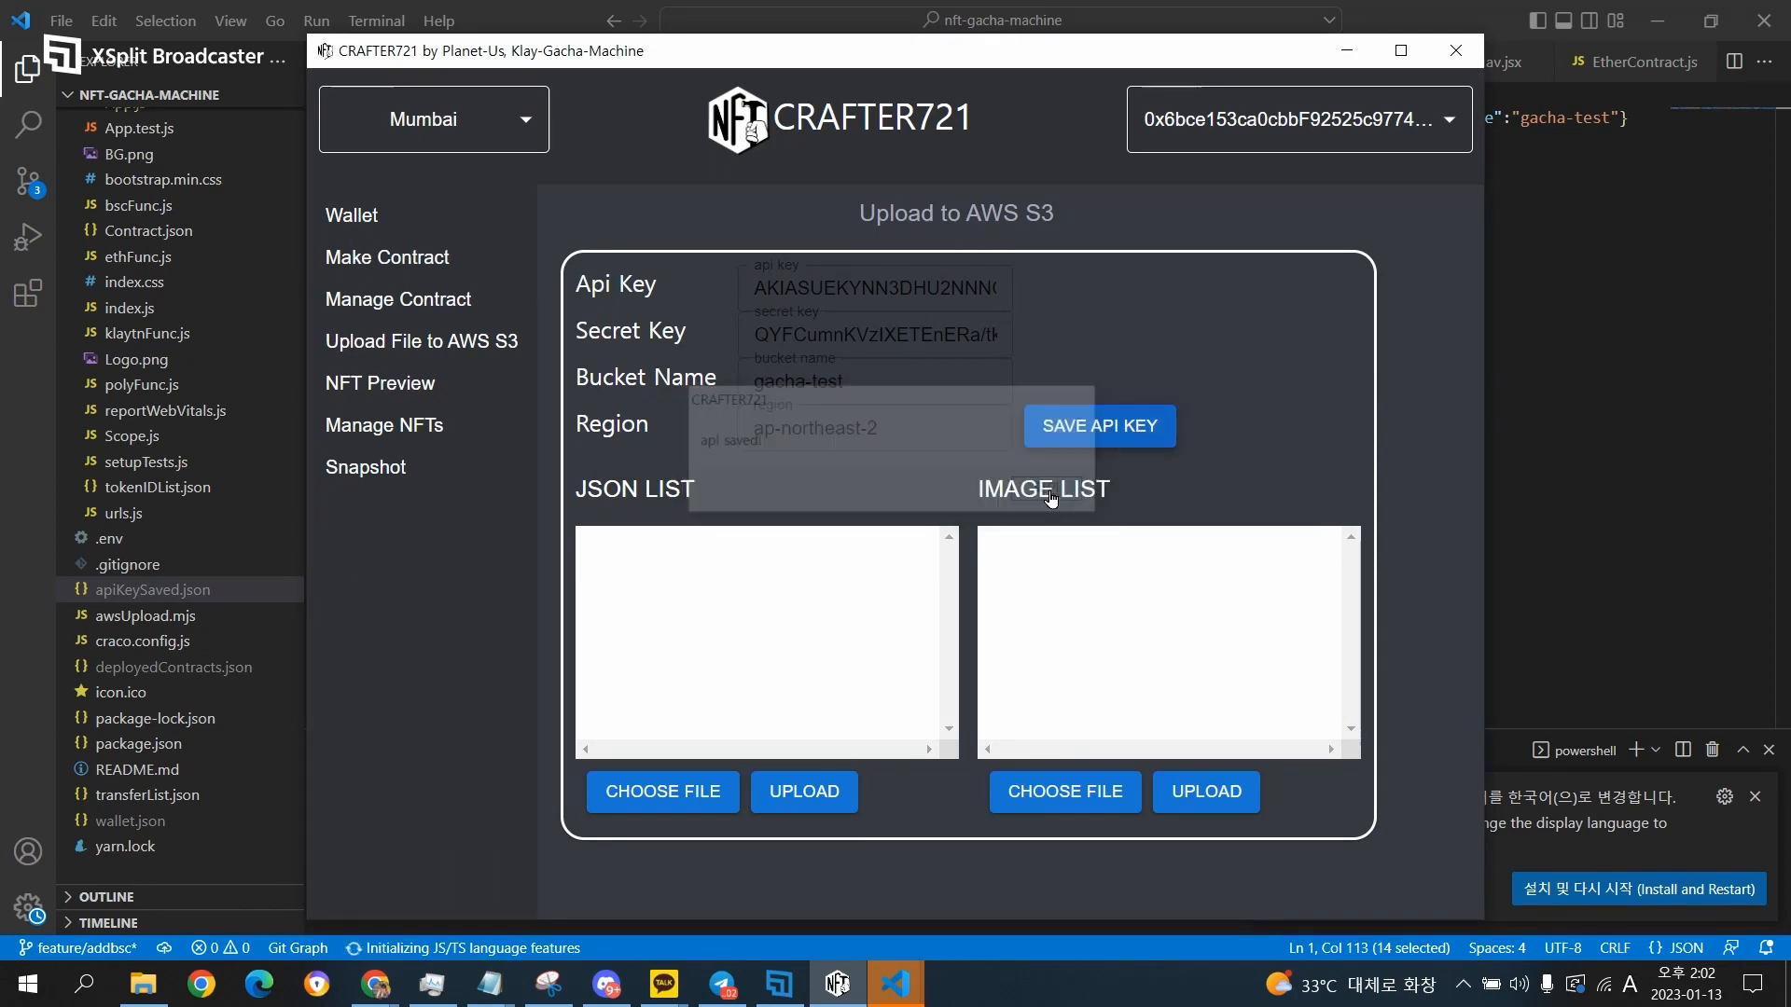
Load the JSON metadata files from the code\images folder on My Passport (E:) into the JSON list.
click(614, 795)
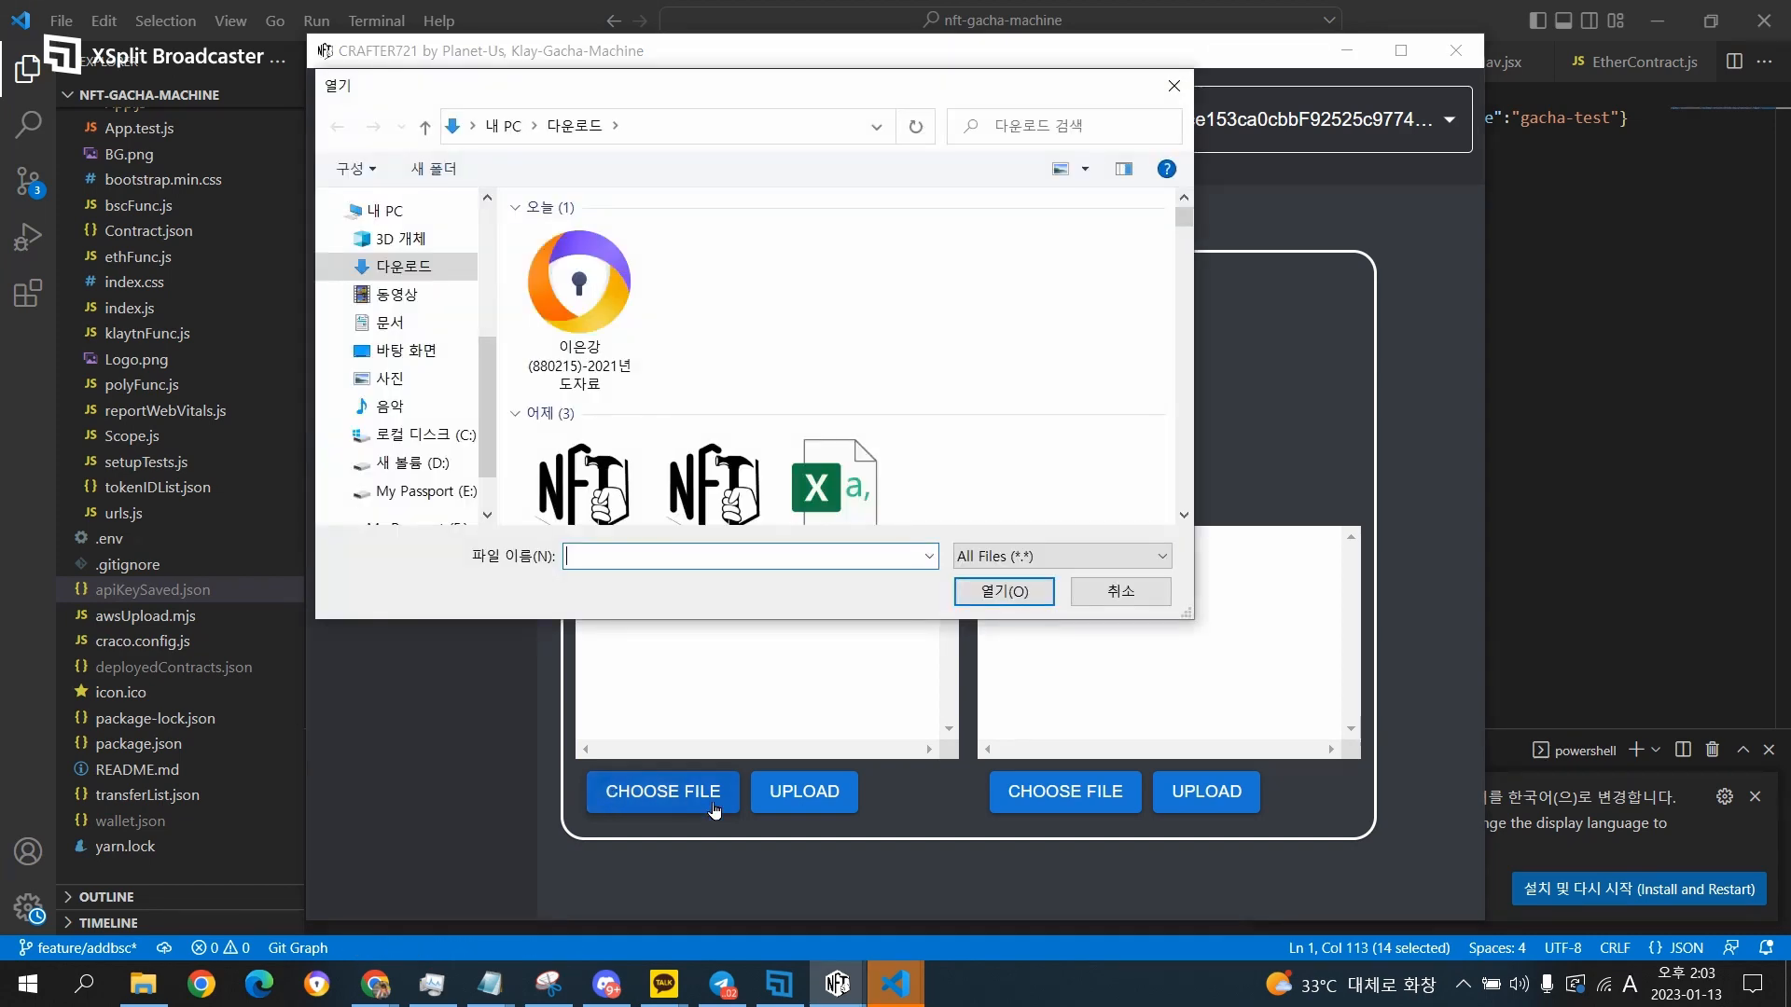
click(575, 245)
key(ctrl+a)
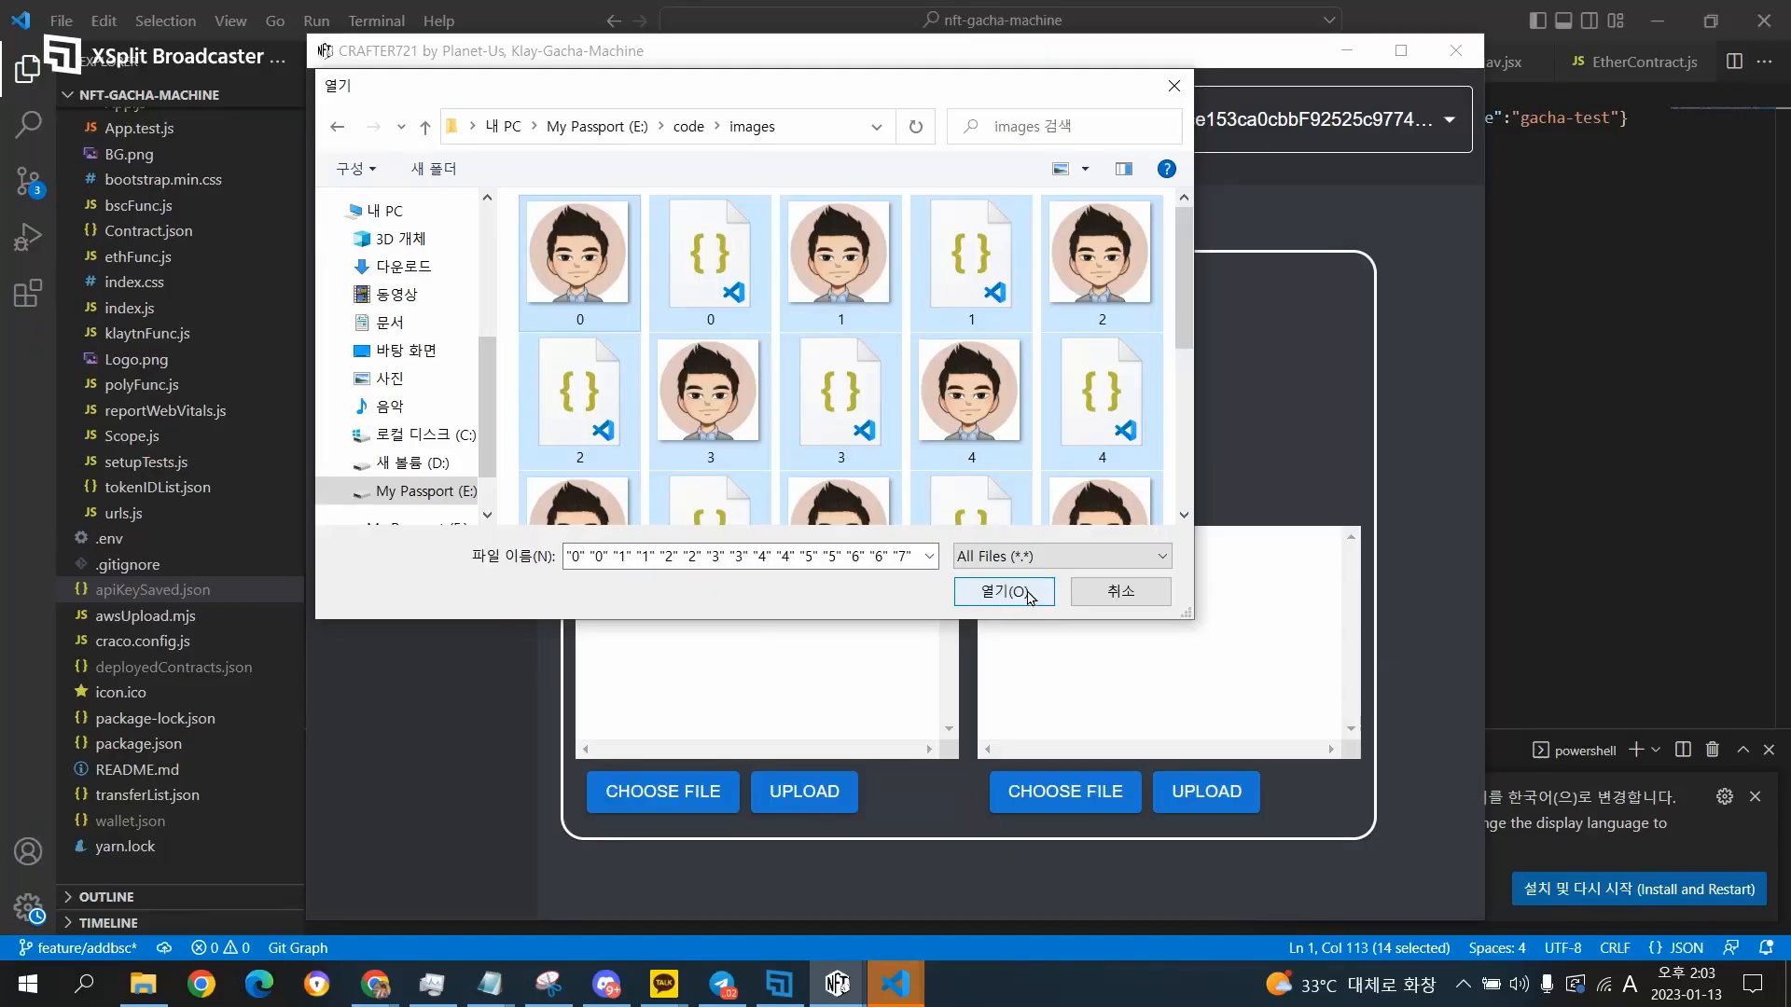
click(1026, 593)
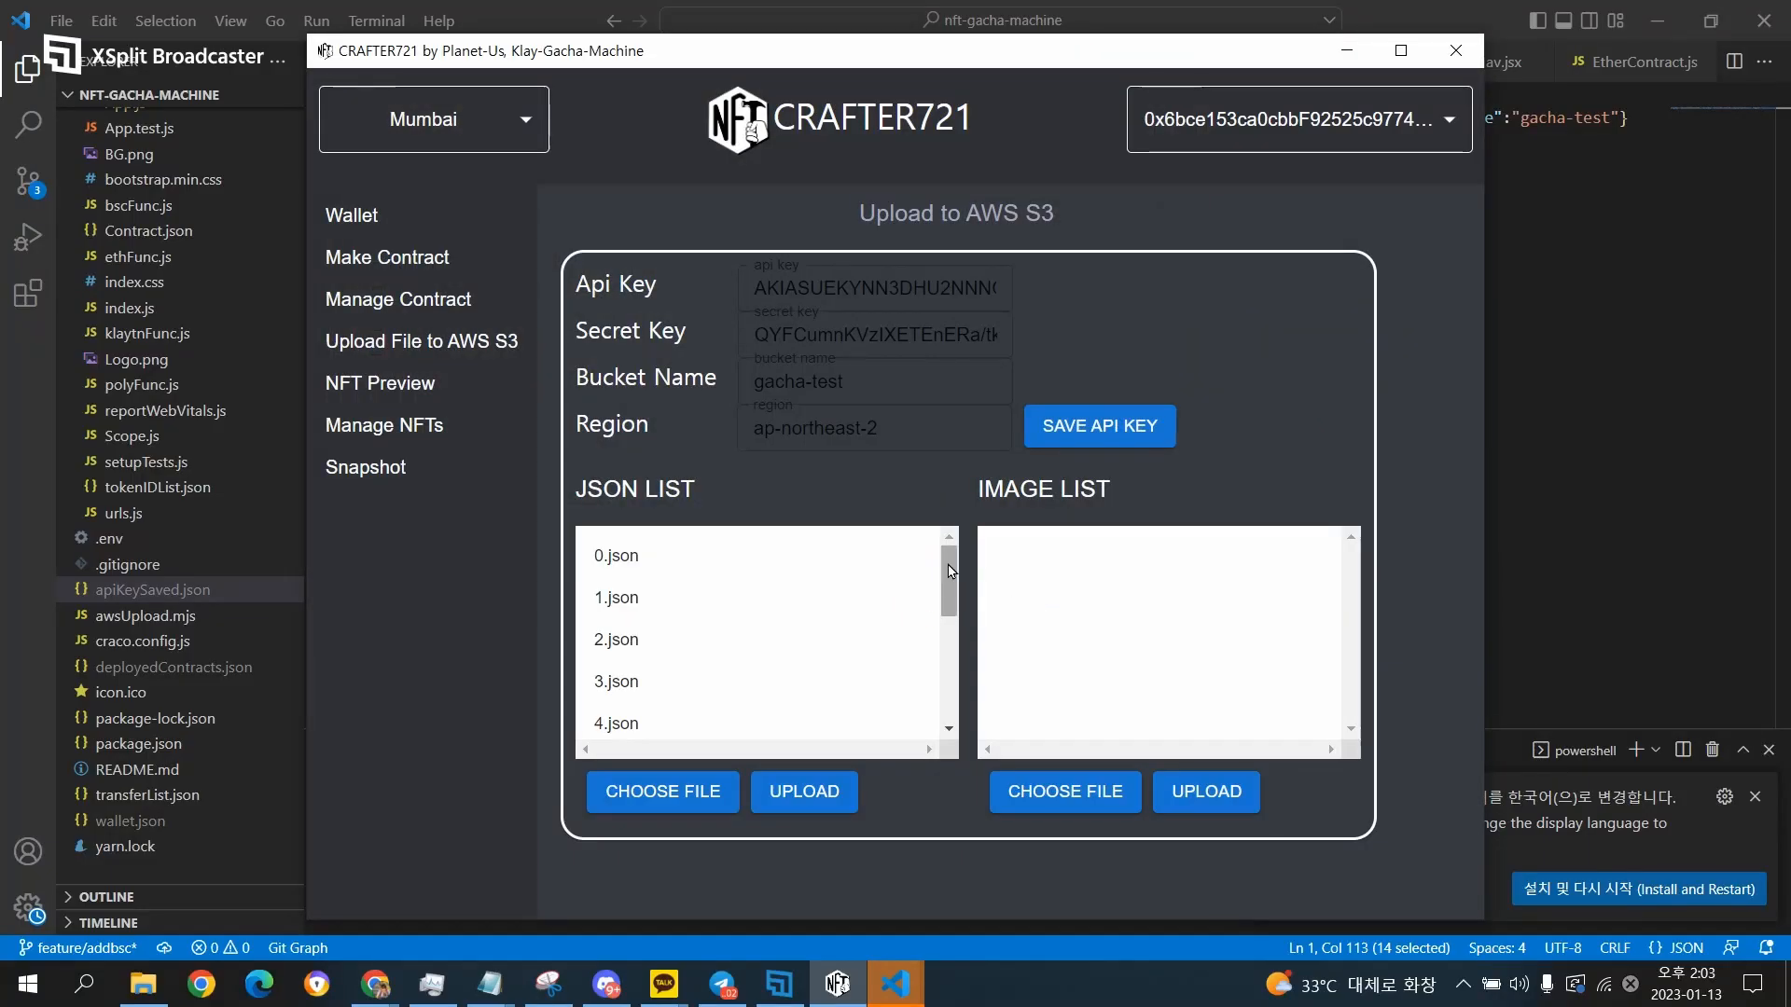
mouse_move(949, 609)
mouse_down()
mouse_move(952, 712)
mouse_move(953, 604)
mouse_up()
Load the NFT JPEG files from the images folder into the image list and look through the list.
click(1045, 794)
click(579, 257)
key(ctrl+a)
click(1012, 594)
scroll(1020, 608, down, 3)
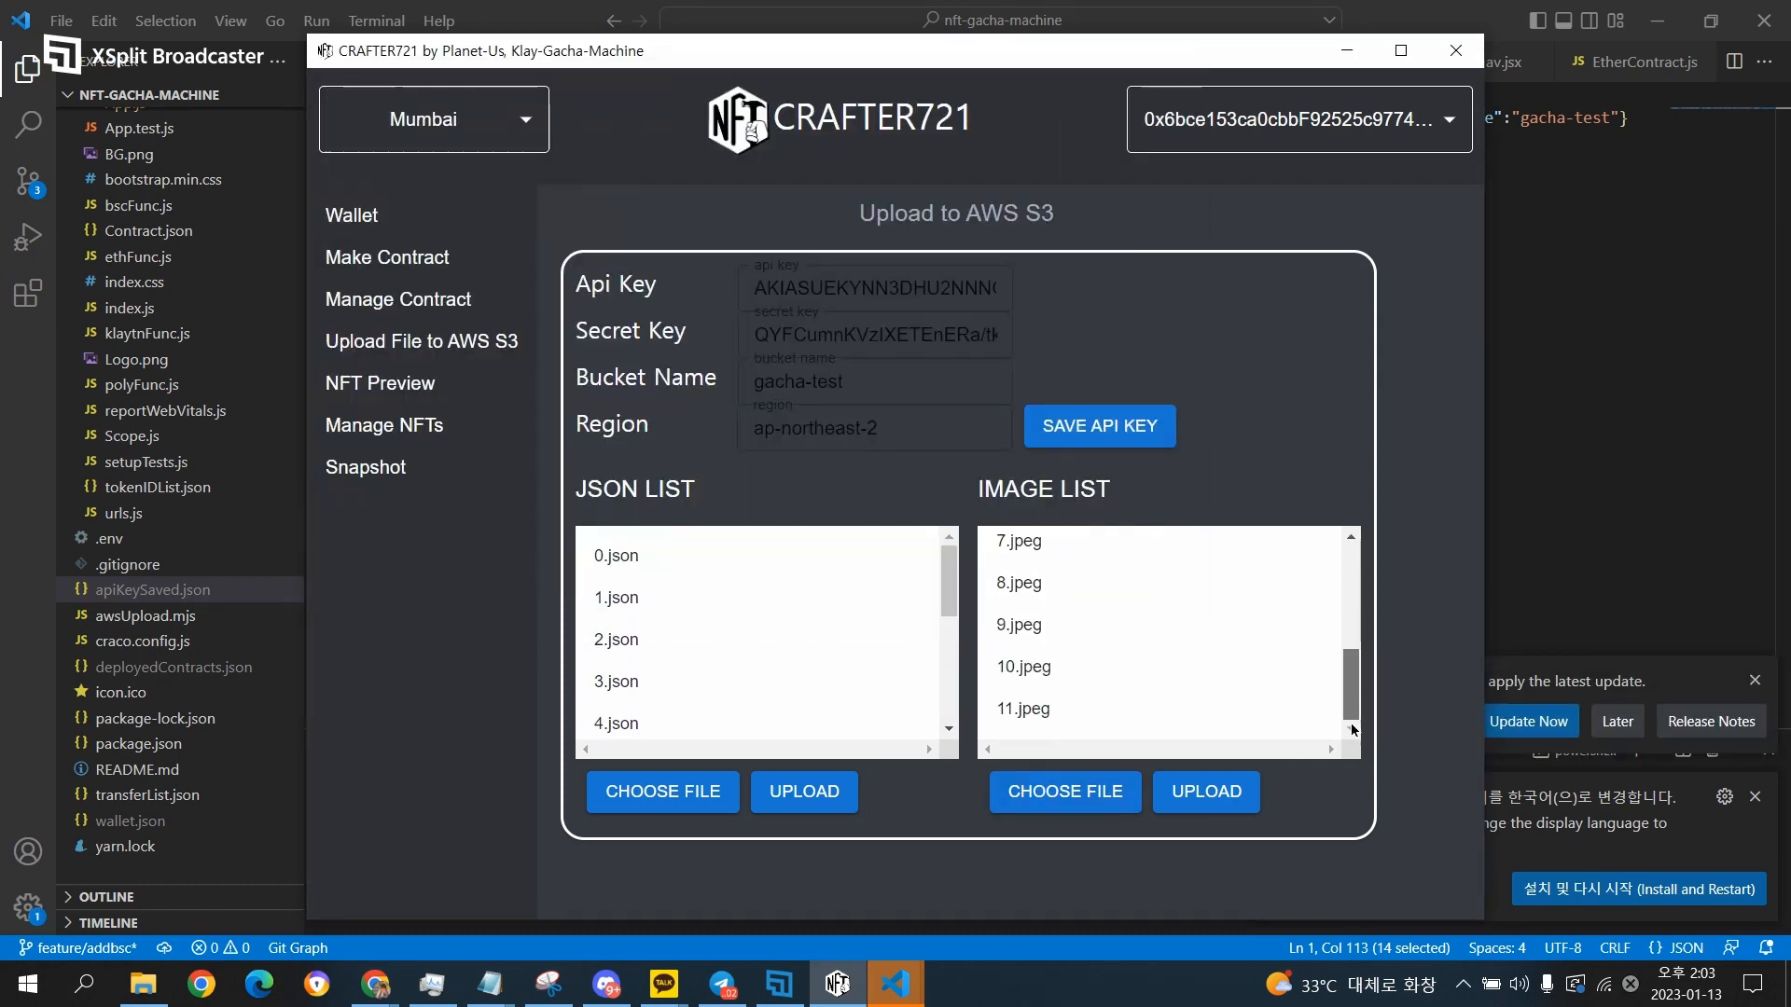
Upload the JSON list and the image list to the S3 bucket, confirming each upload.
click(806, 792)
click(968, 601)
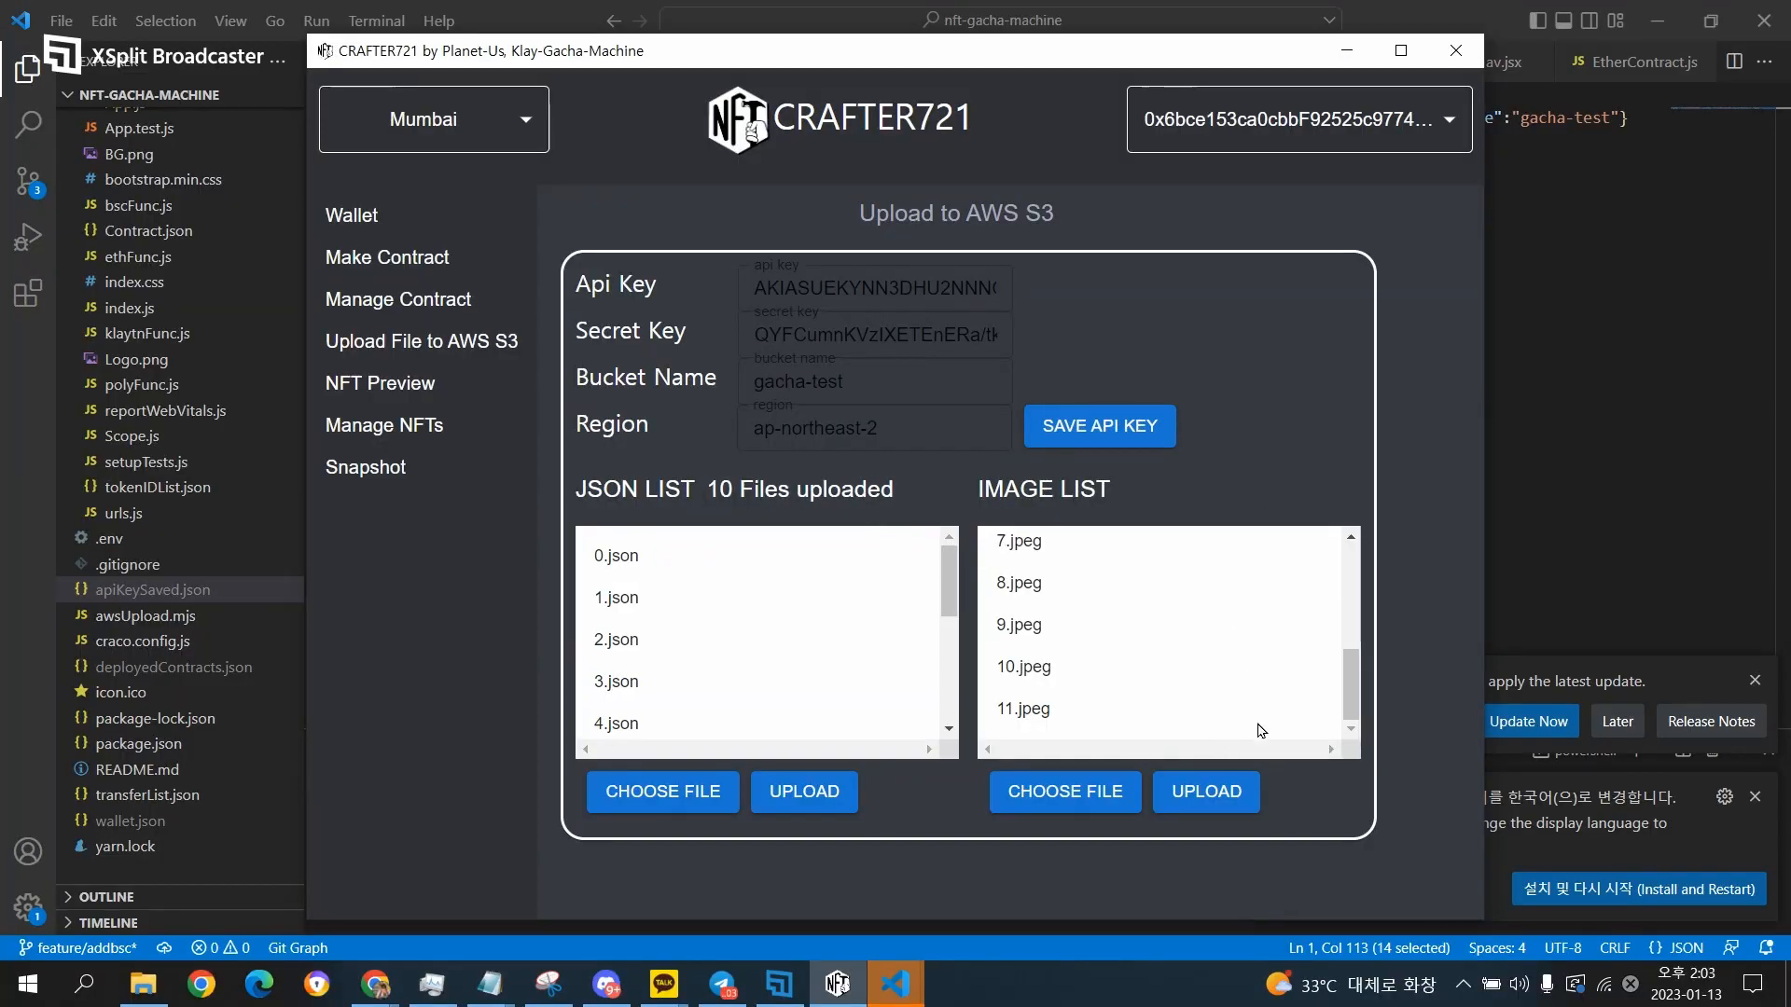
click(1206, 791)
click(970, 485)
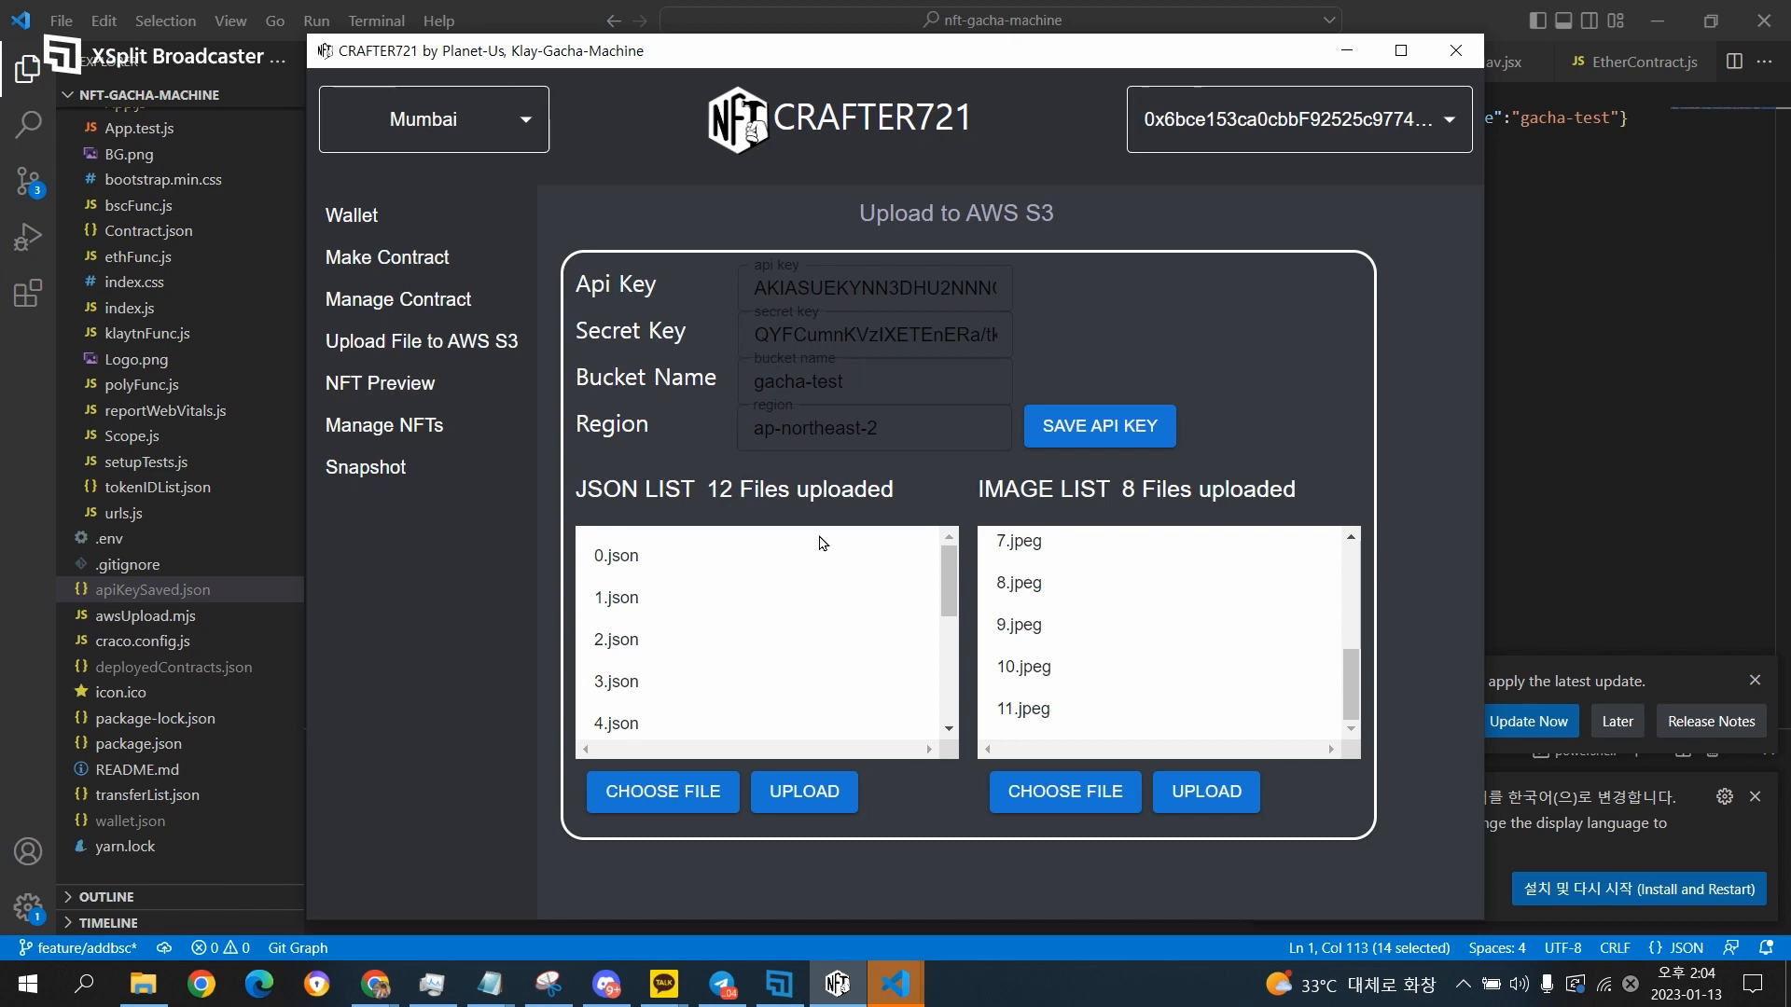
Open the NFT preview for the EK's Test NFT collection and examine its image, description and attributes.
click(399, 296)
click(399, 341)
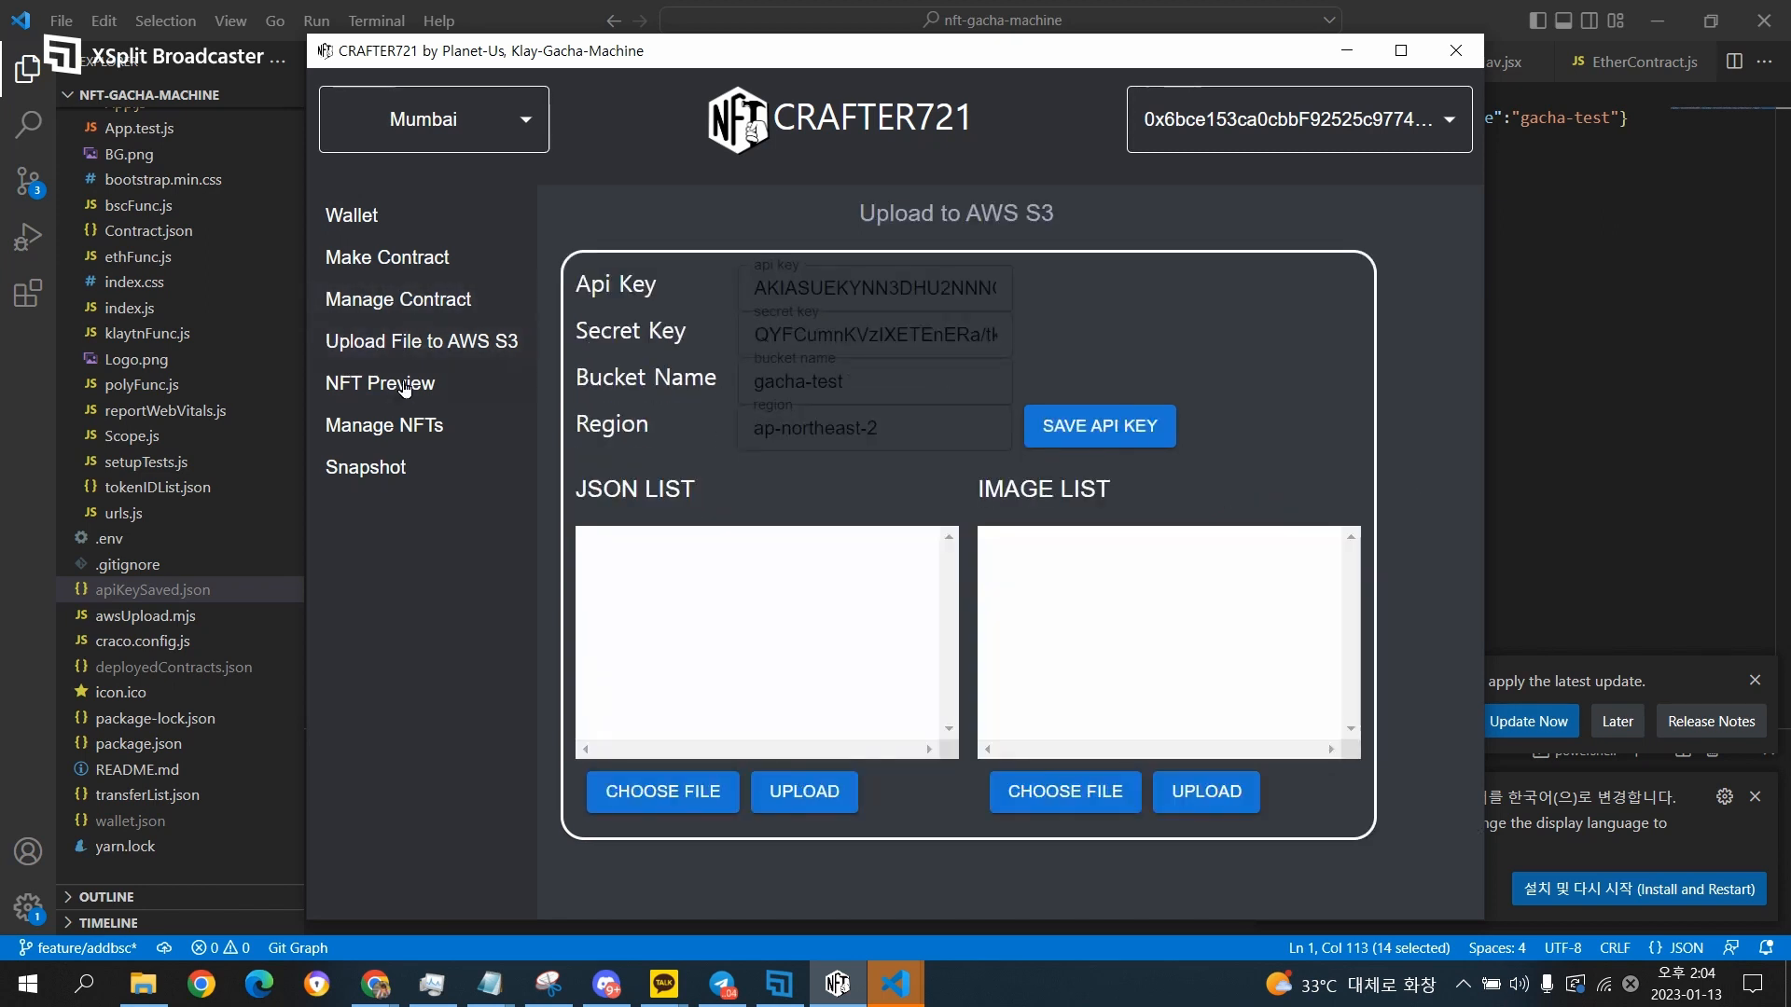
click(404, 388)
click(693, 242)
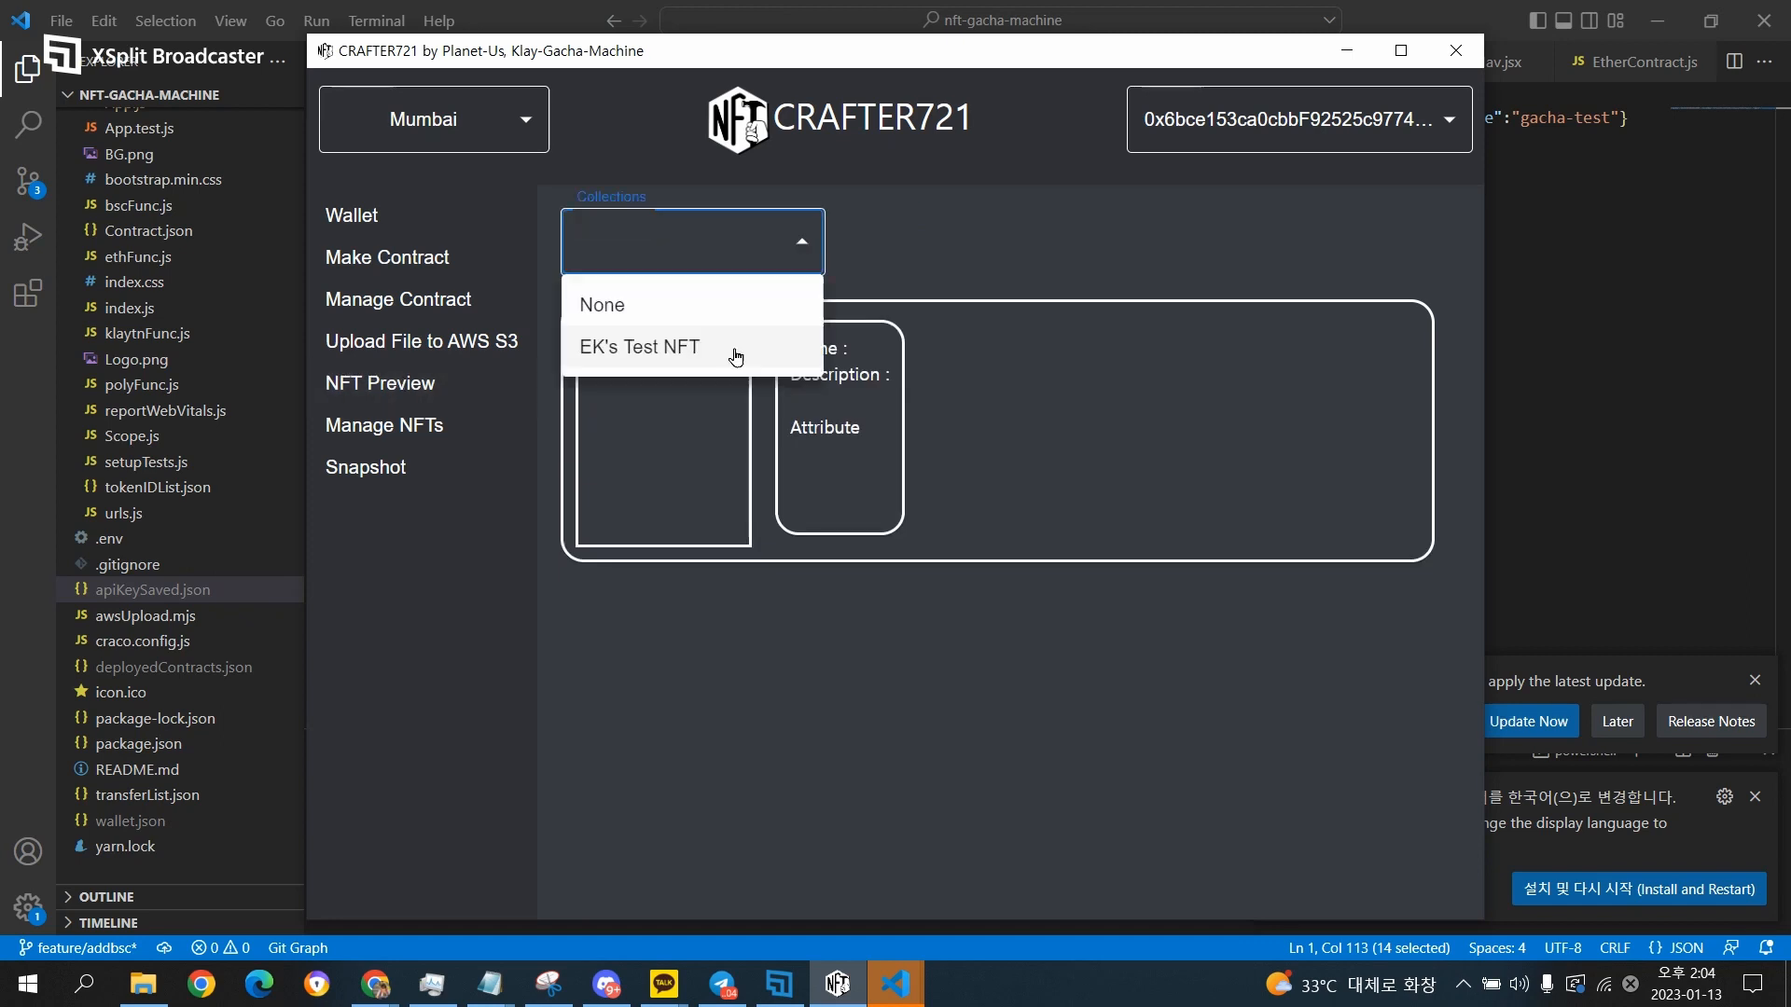
click(733, 351)
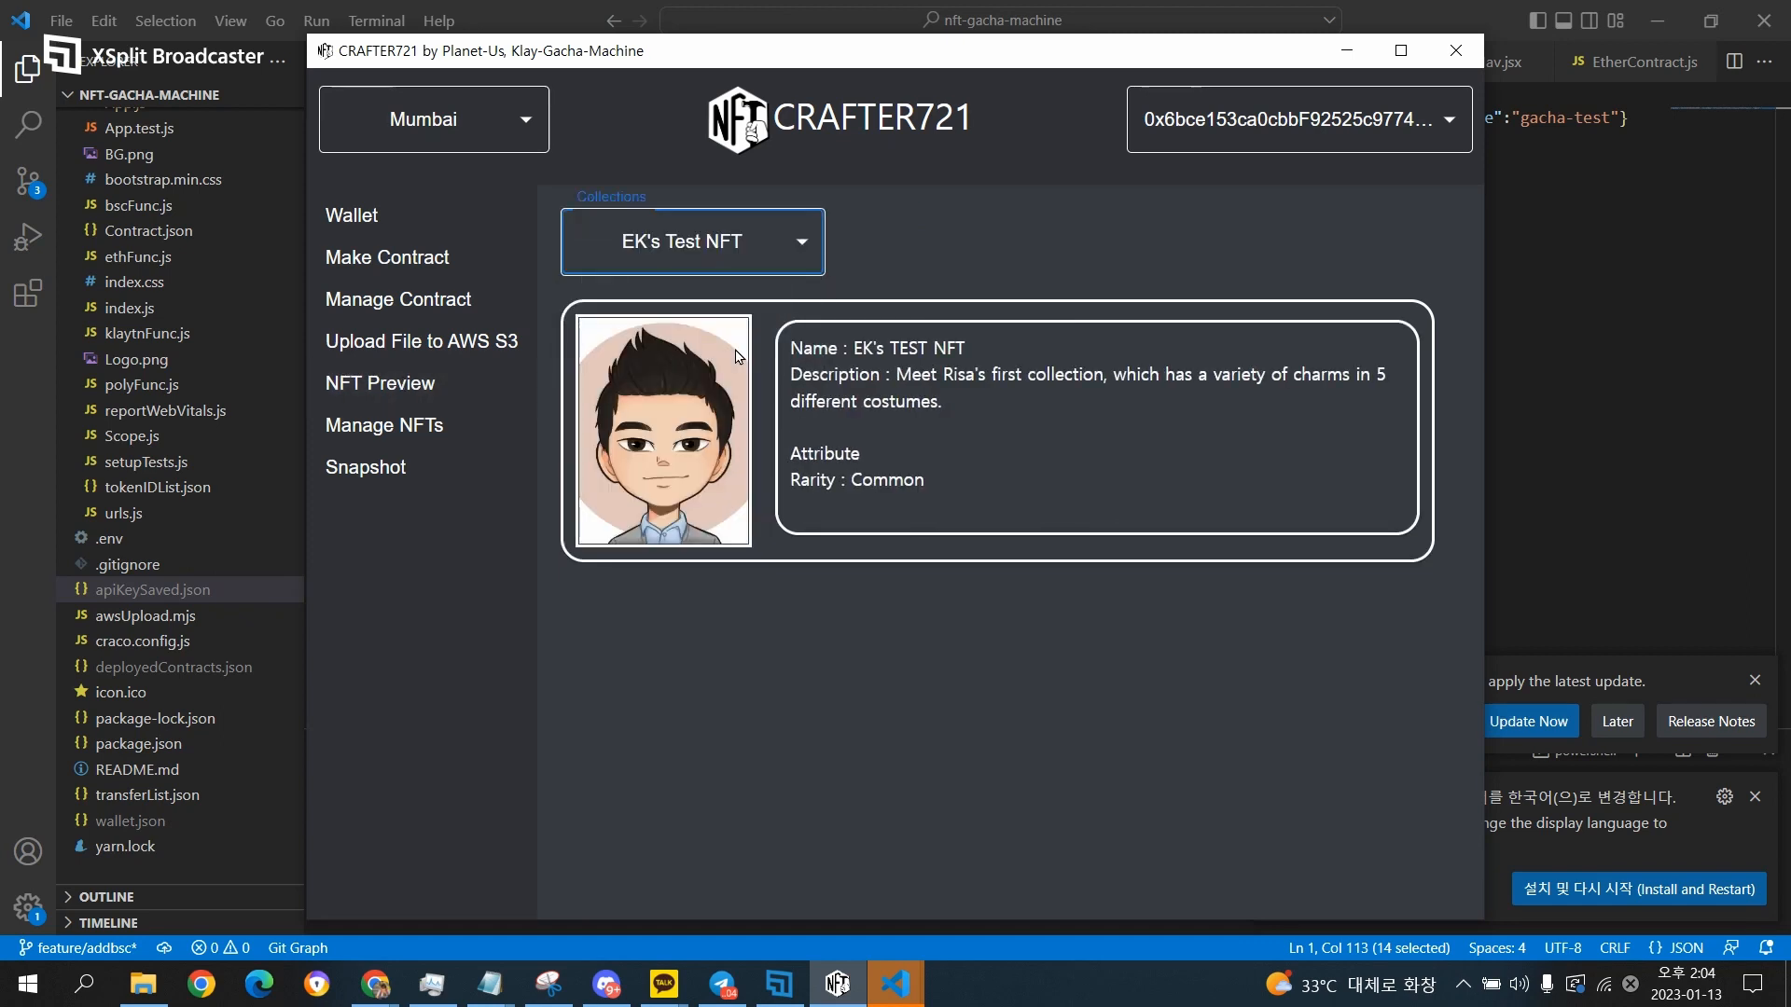
click(933, 373)
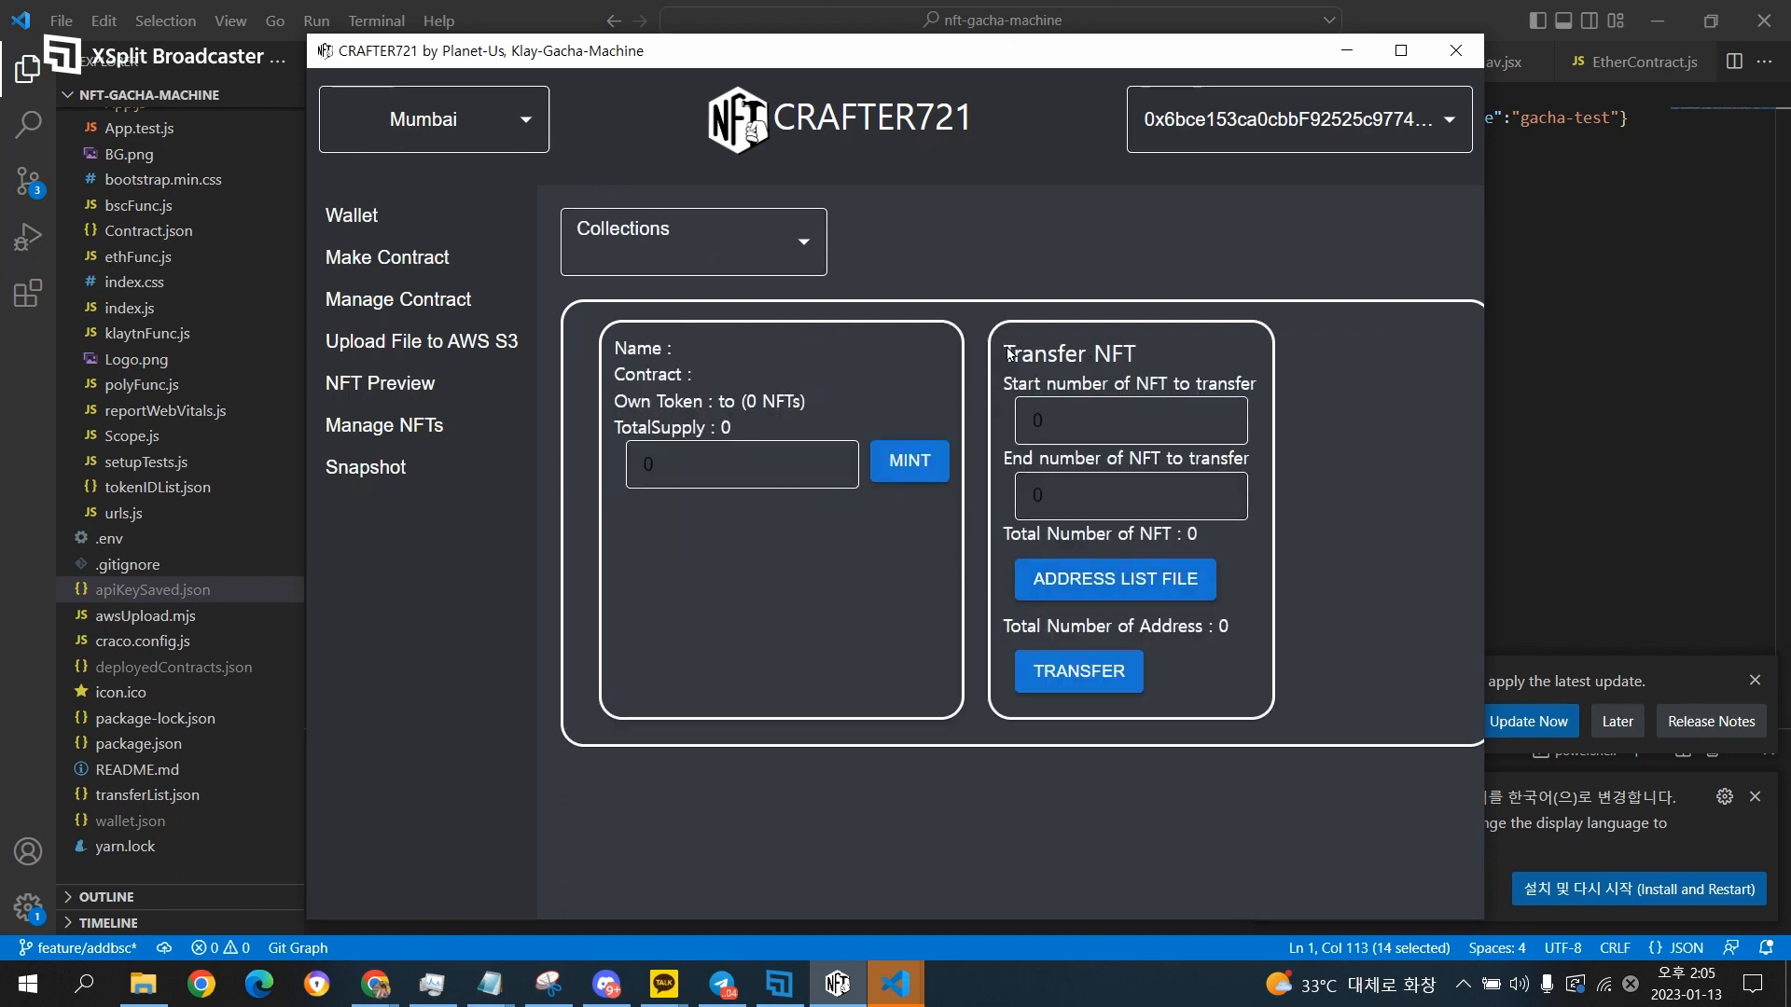
Select the EK's Test NFT collection in NFT management, mint 10 NFTs and confirm the transaction.
click(693, 242)
click(726, 350)
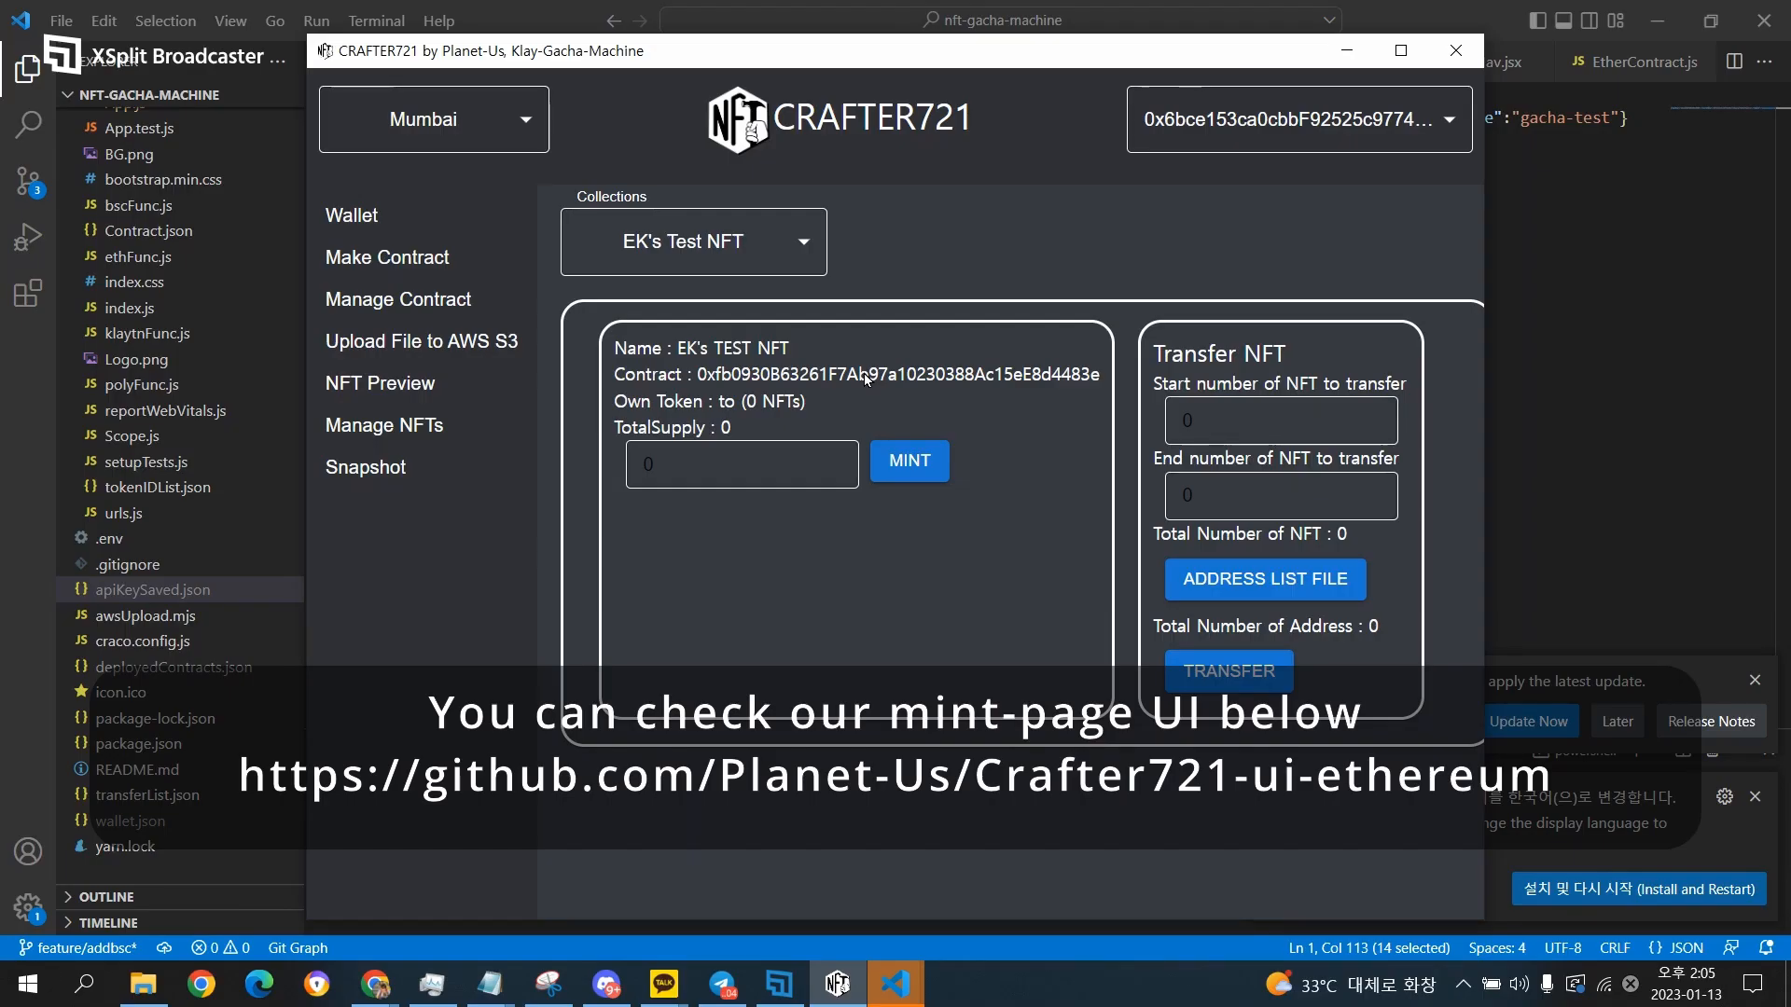
click(783, 467)
key(BackSpace)
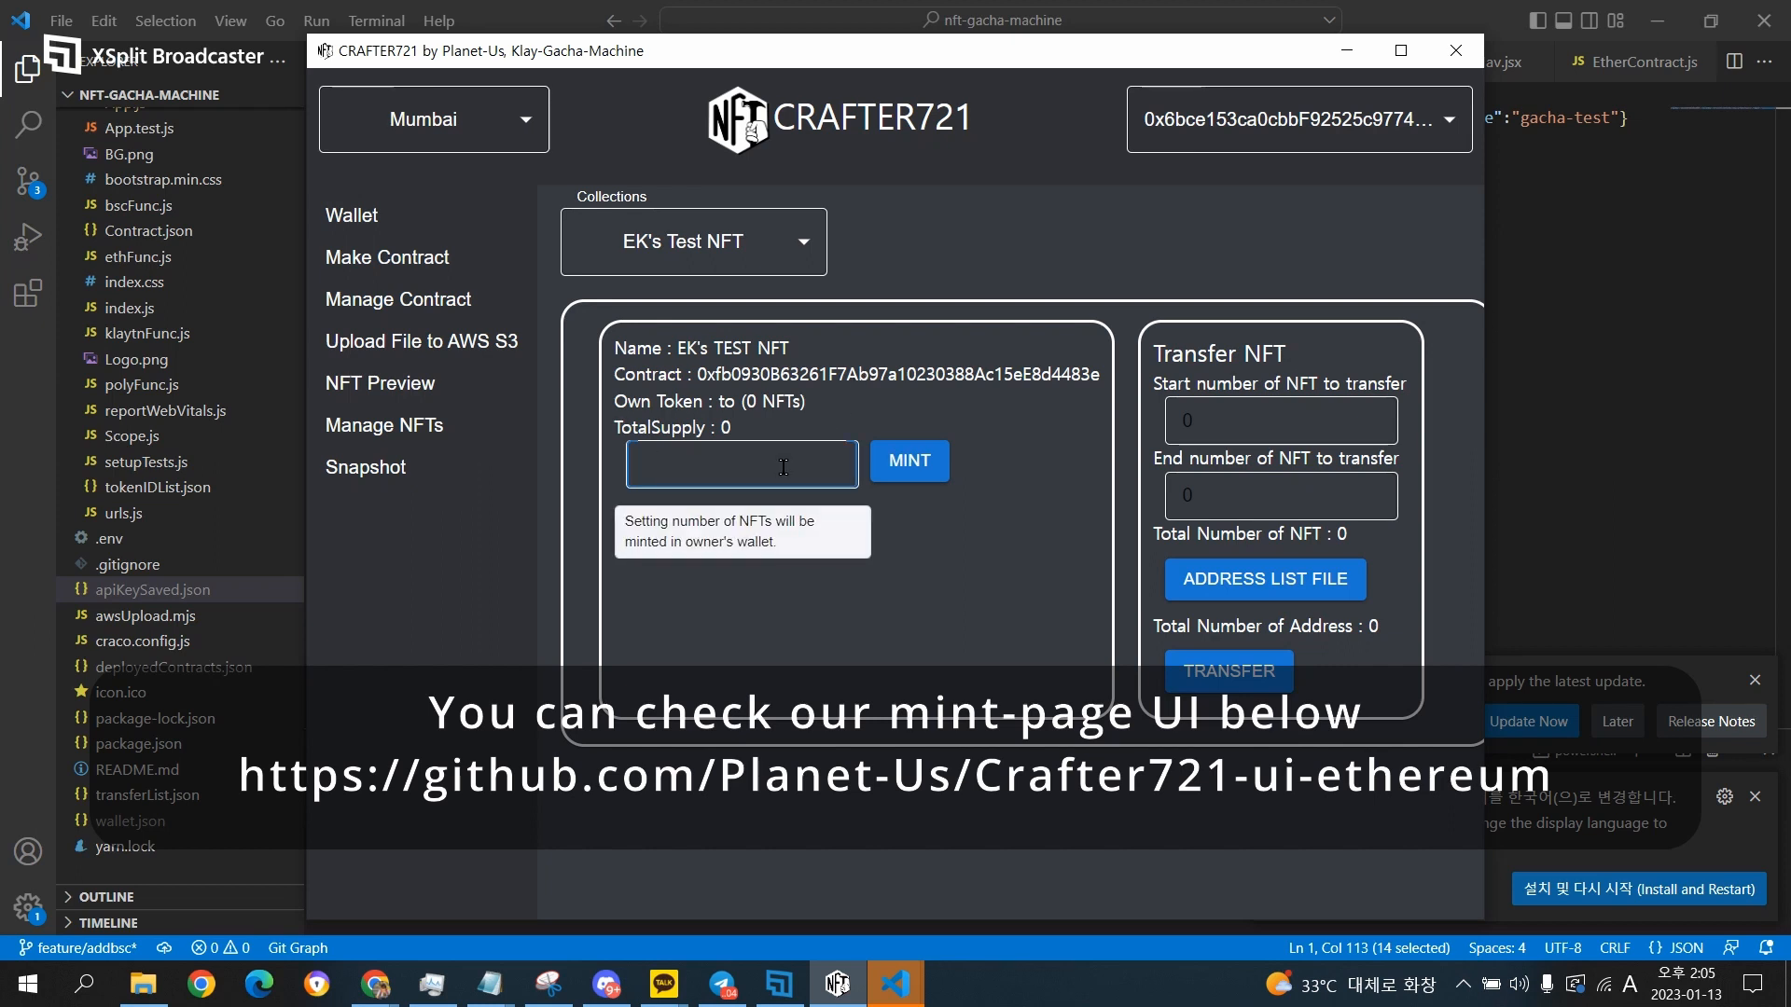
text(1)
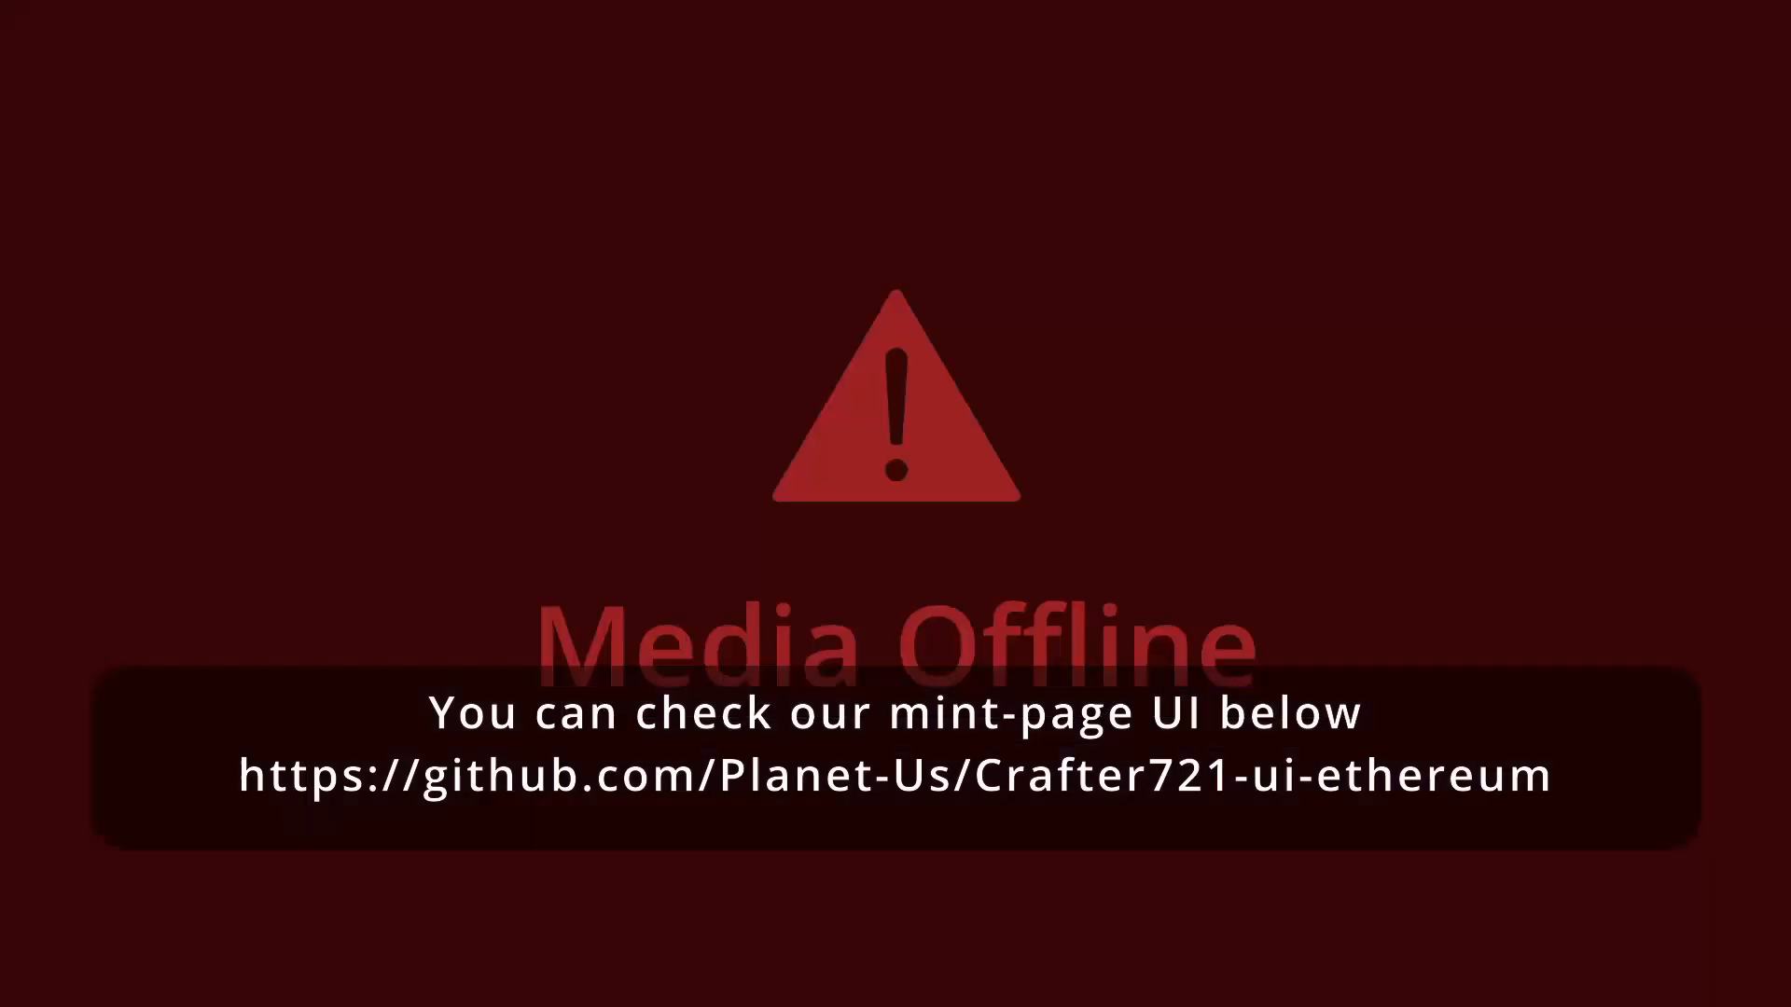
text(0)
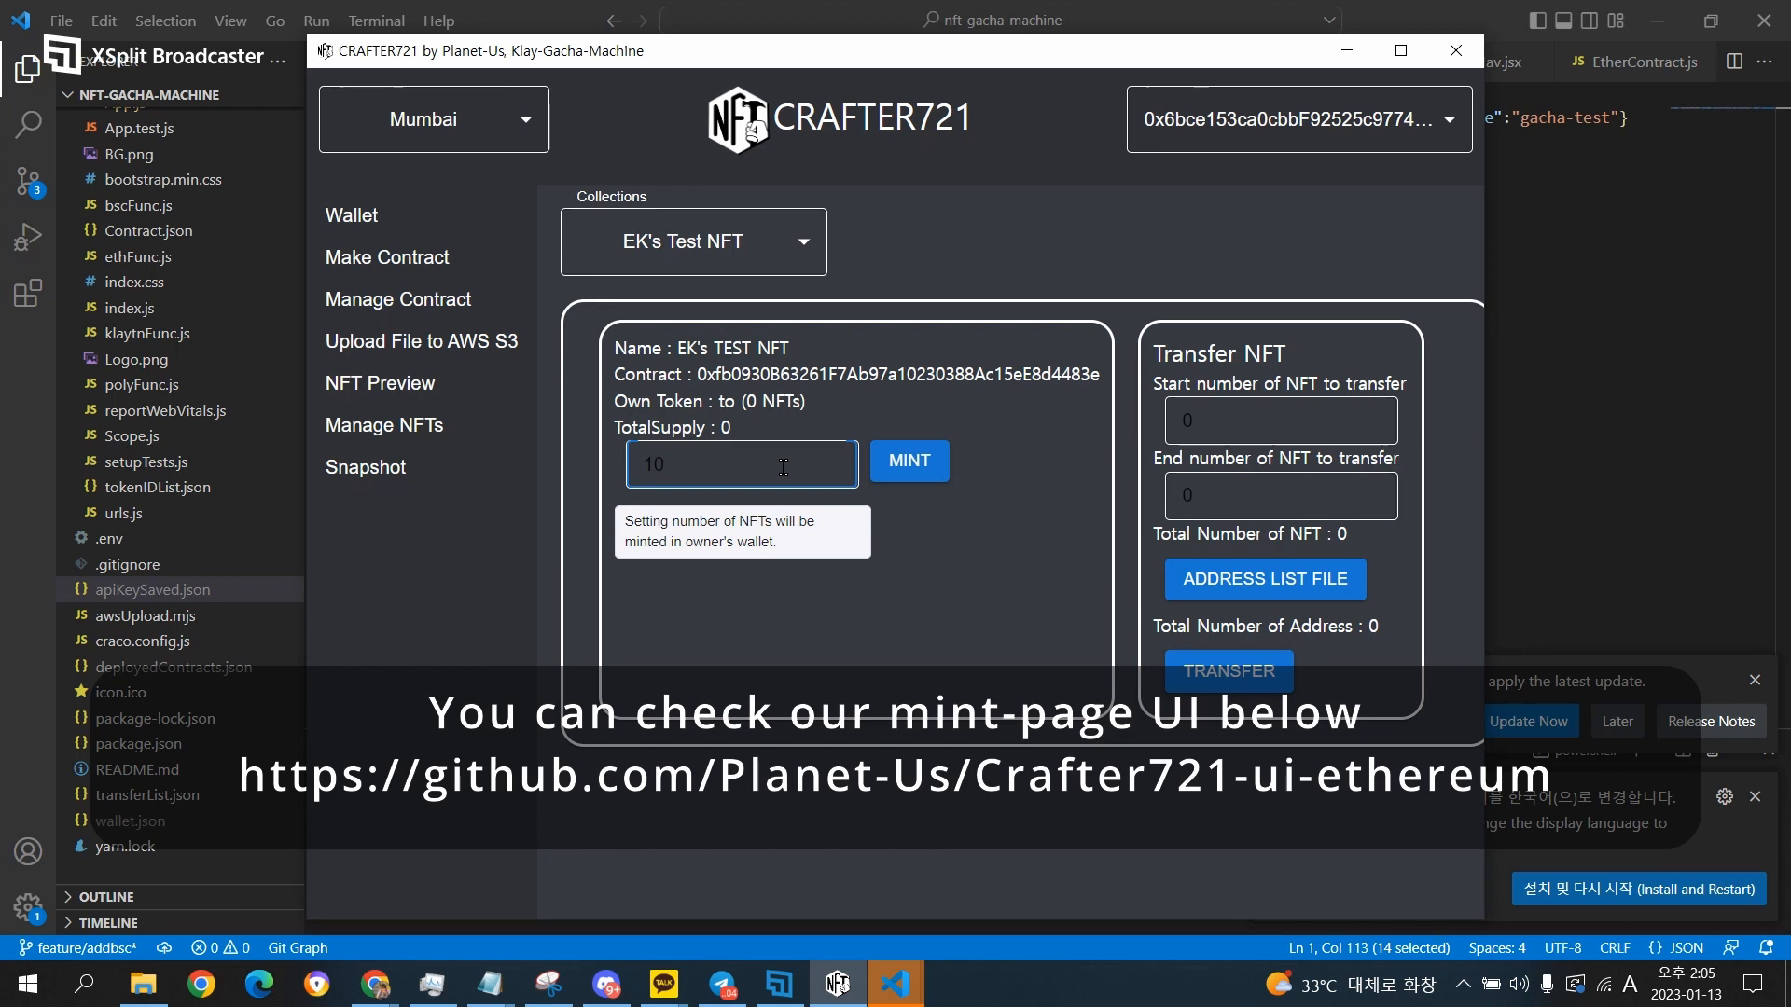
click(920, 463)
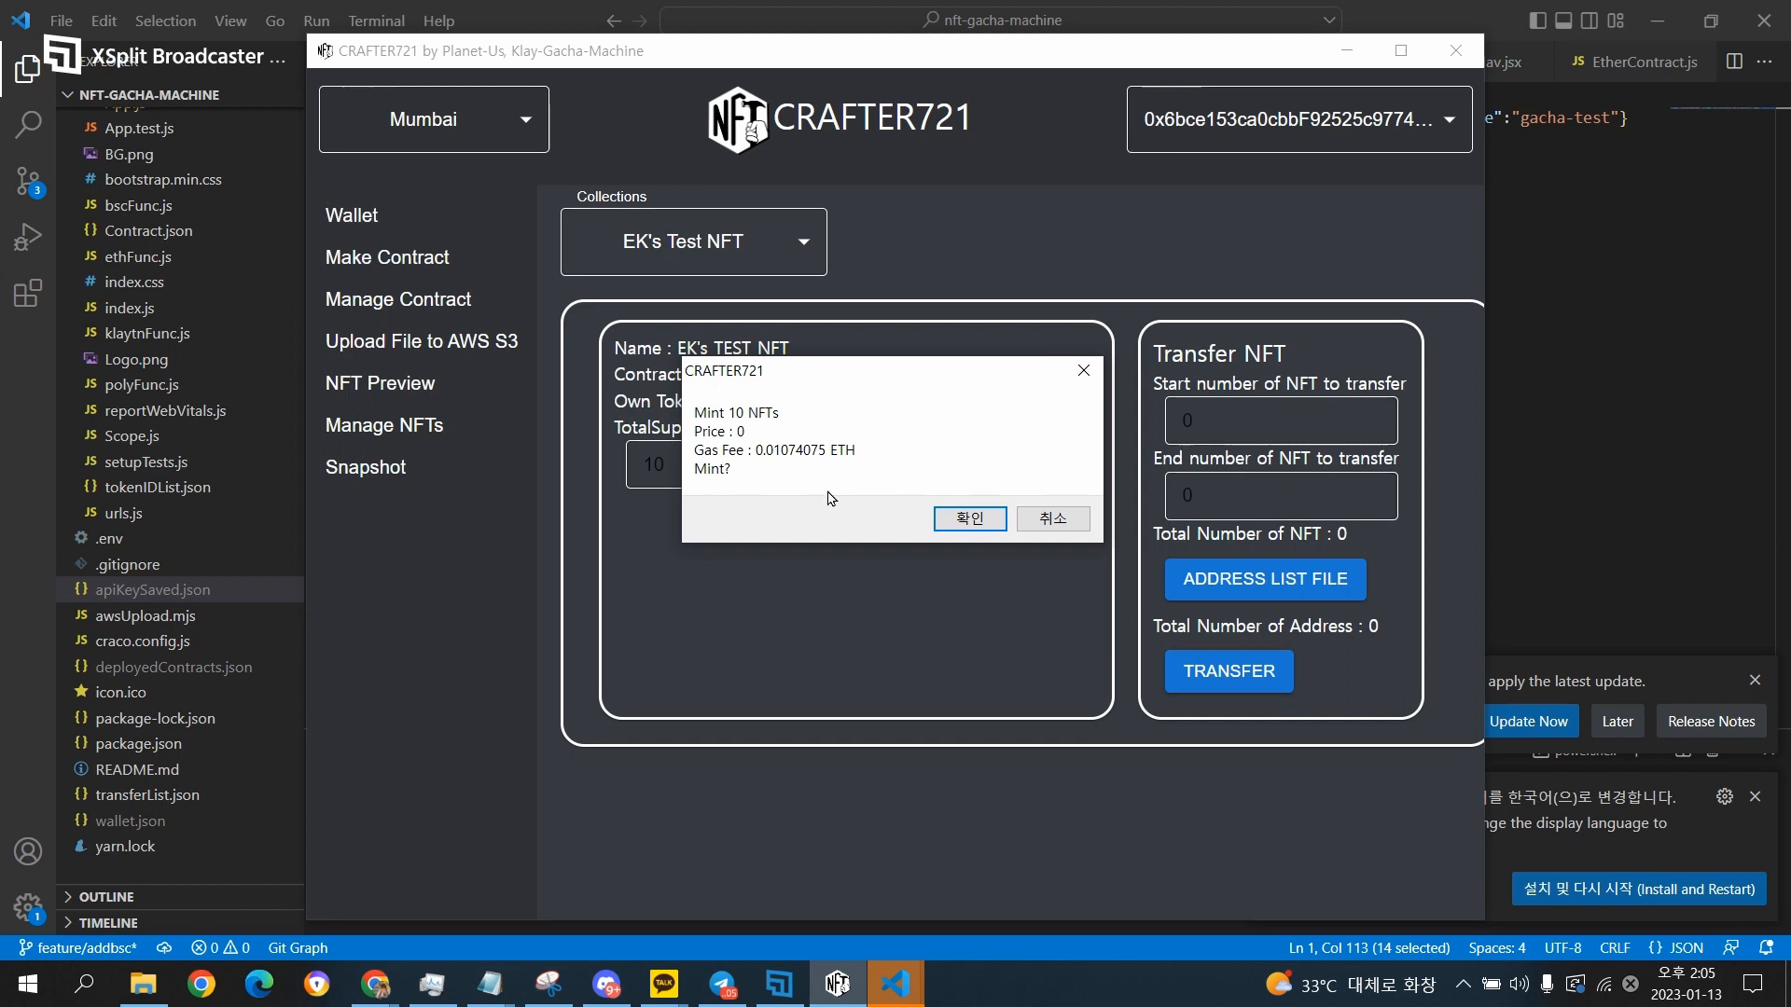
click(957, 523)
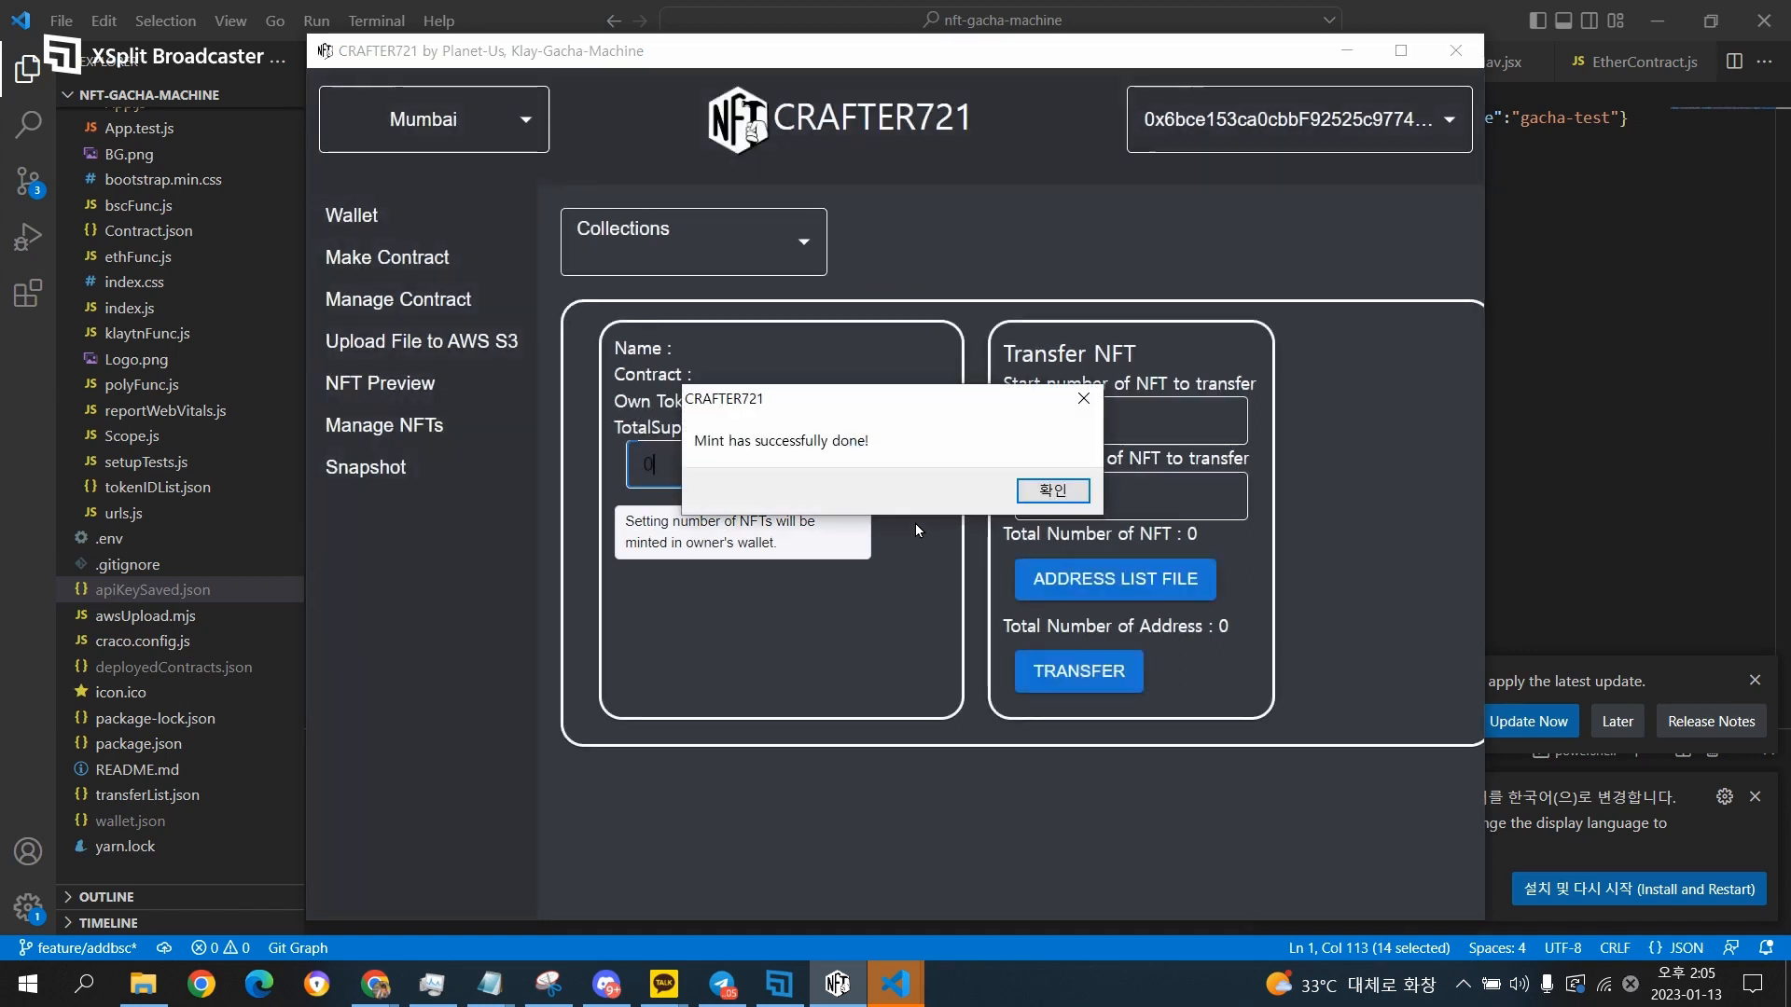
click(1052, 490)
Select the EK's Test NFT collection again and check its owned tokens and total supply.
click(677, 250)
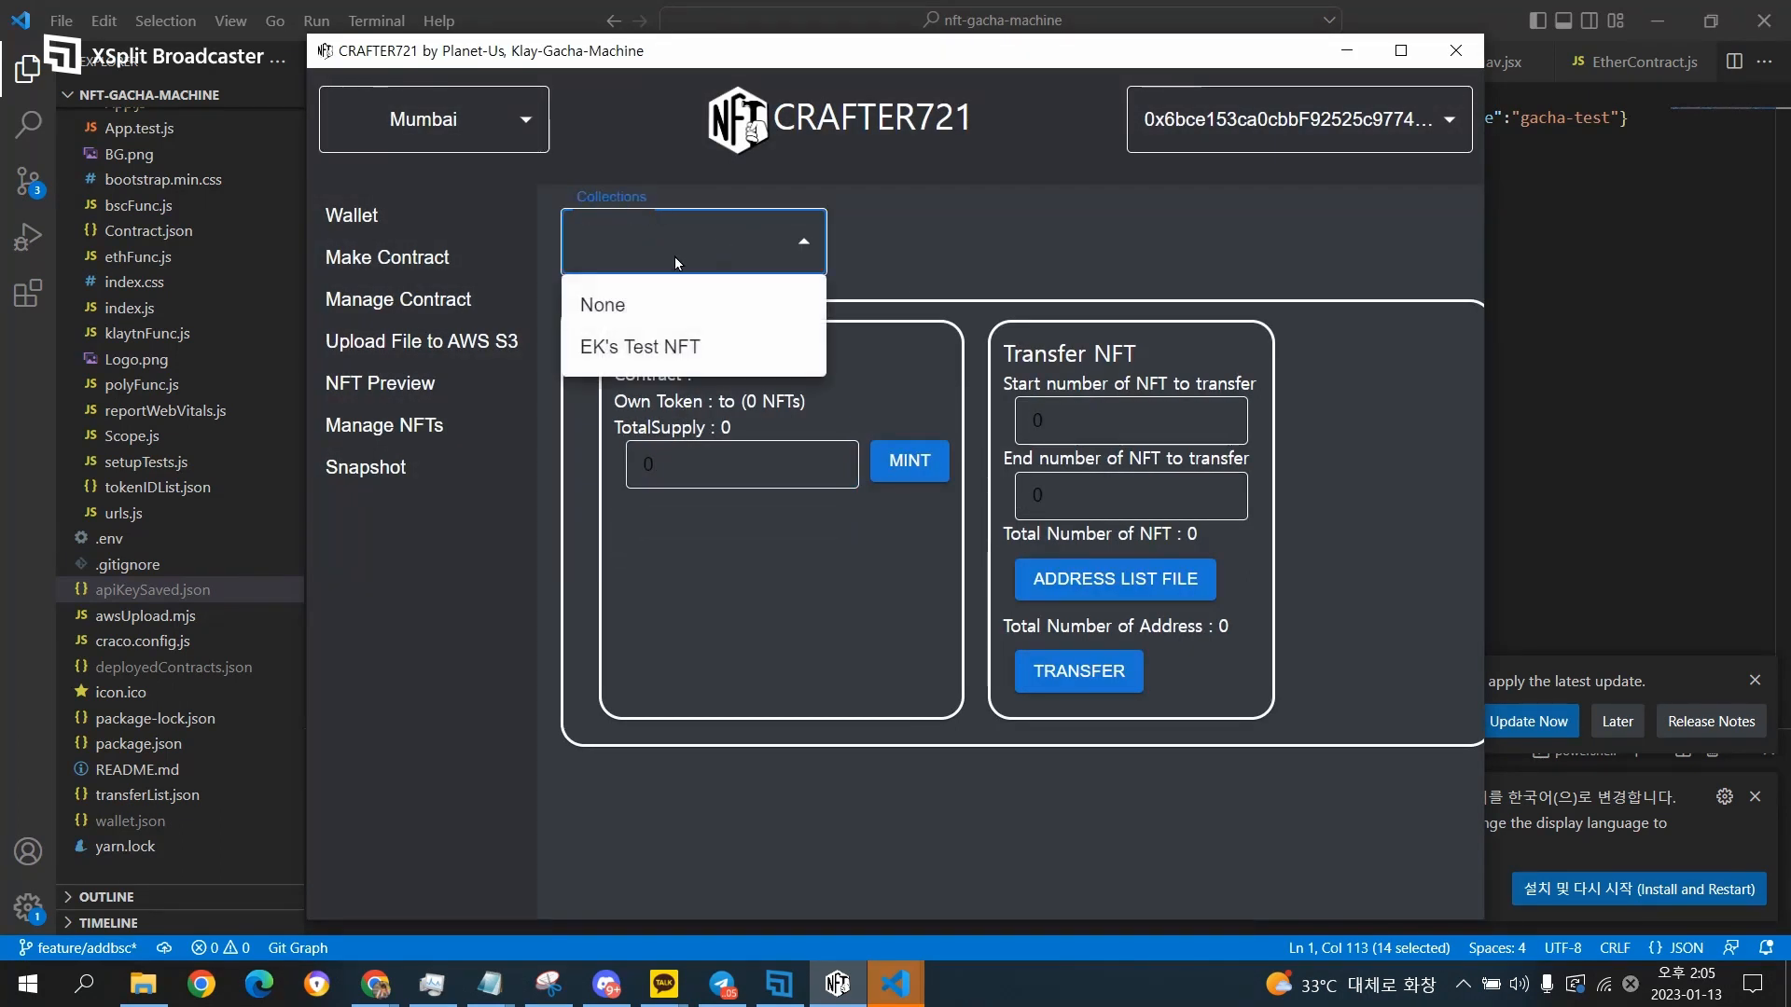
click(637, 347)
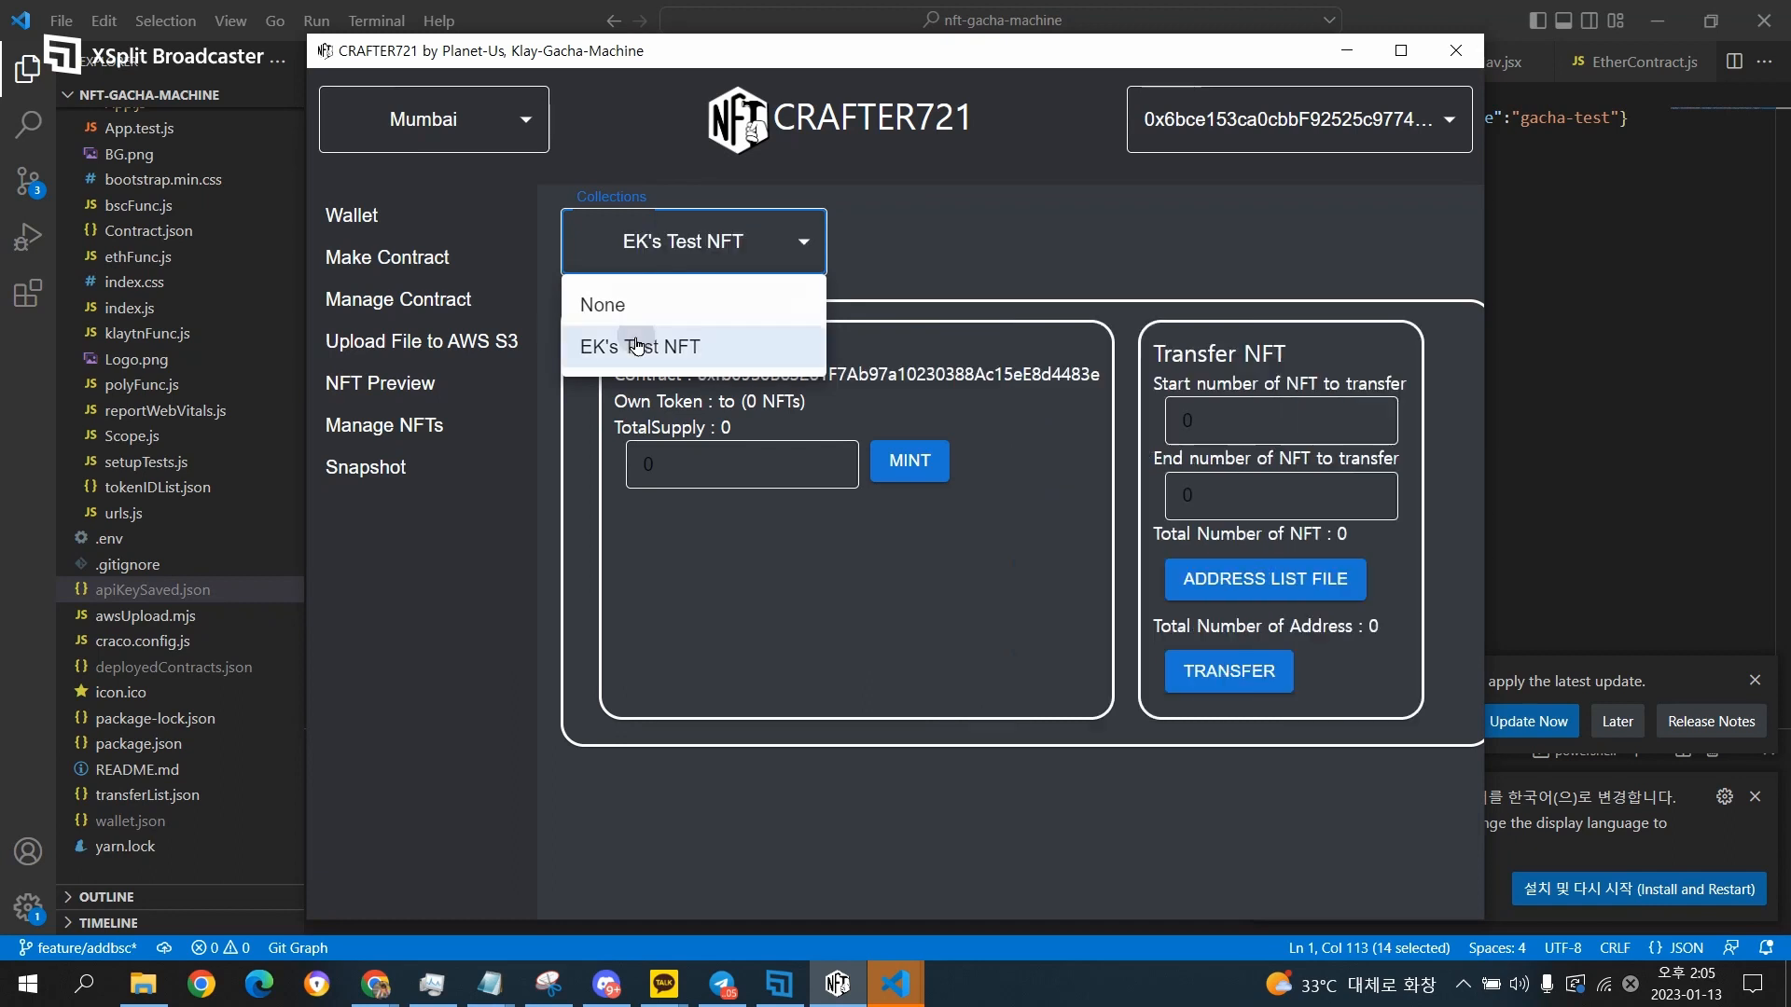
click(932, 600)
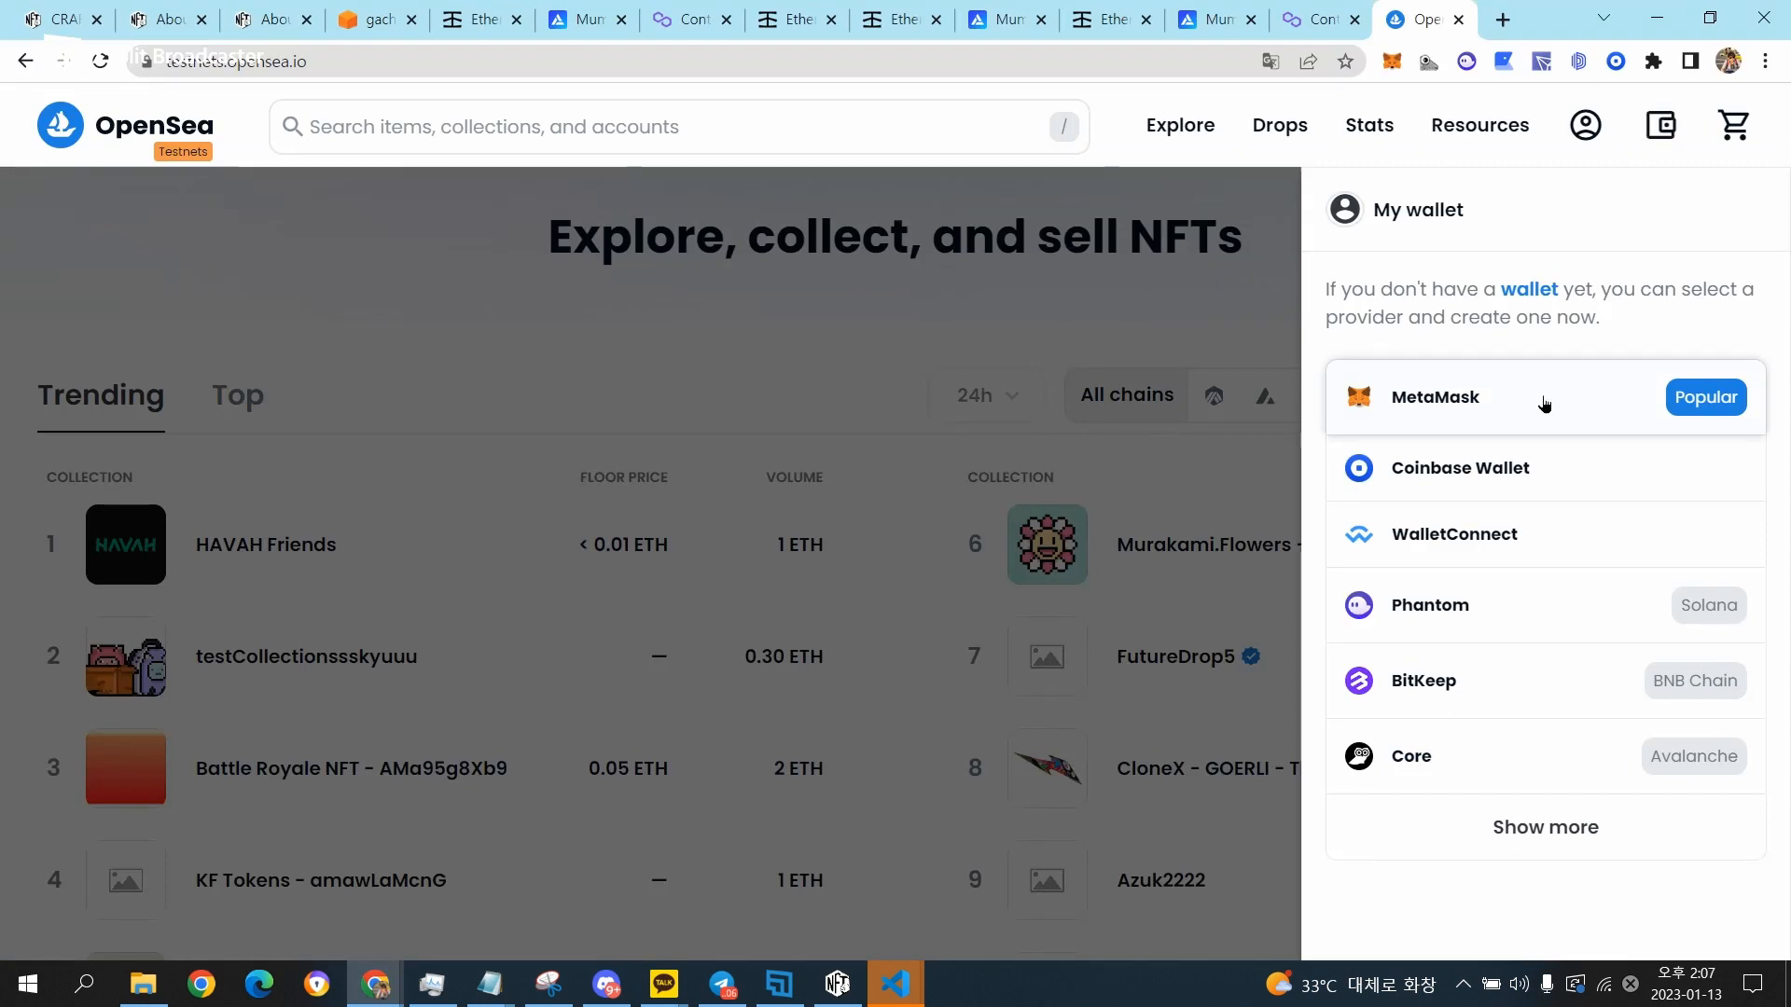
Connect the MetaMask wallet on the OpenSea testnets site and close the wallet overview.
click(1541, 398)
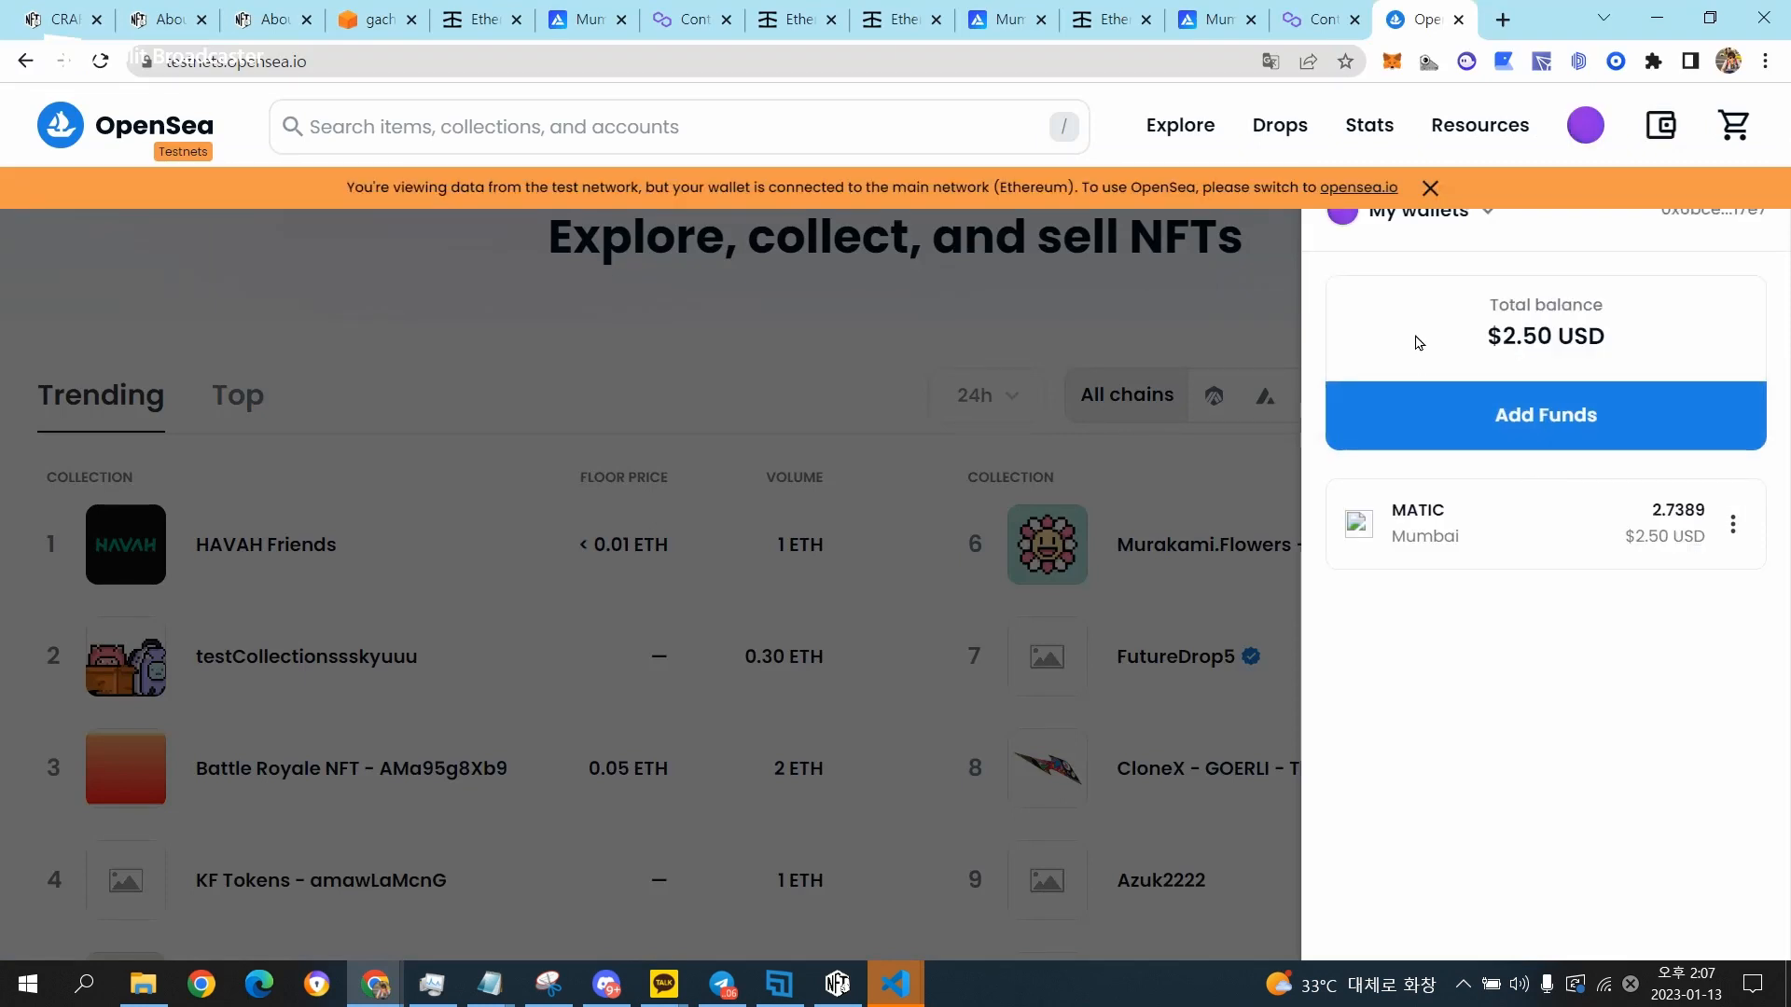
click(1155, 280)
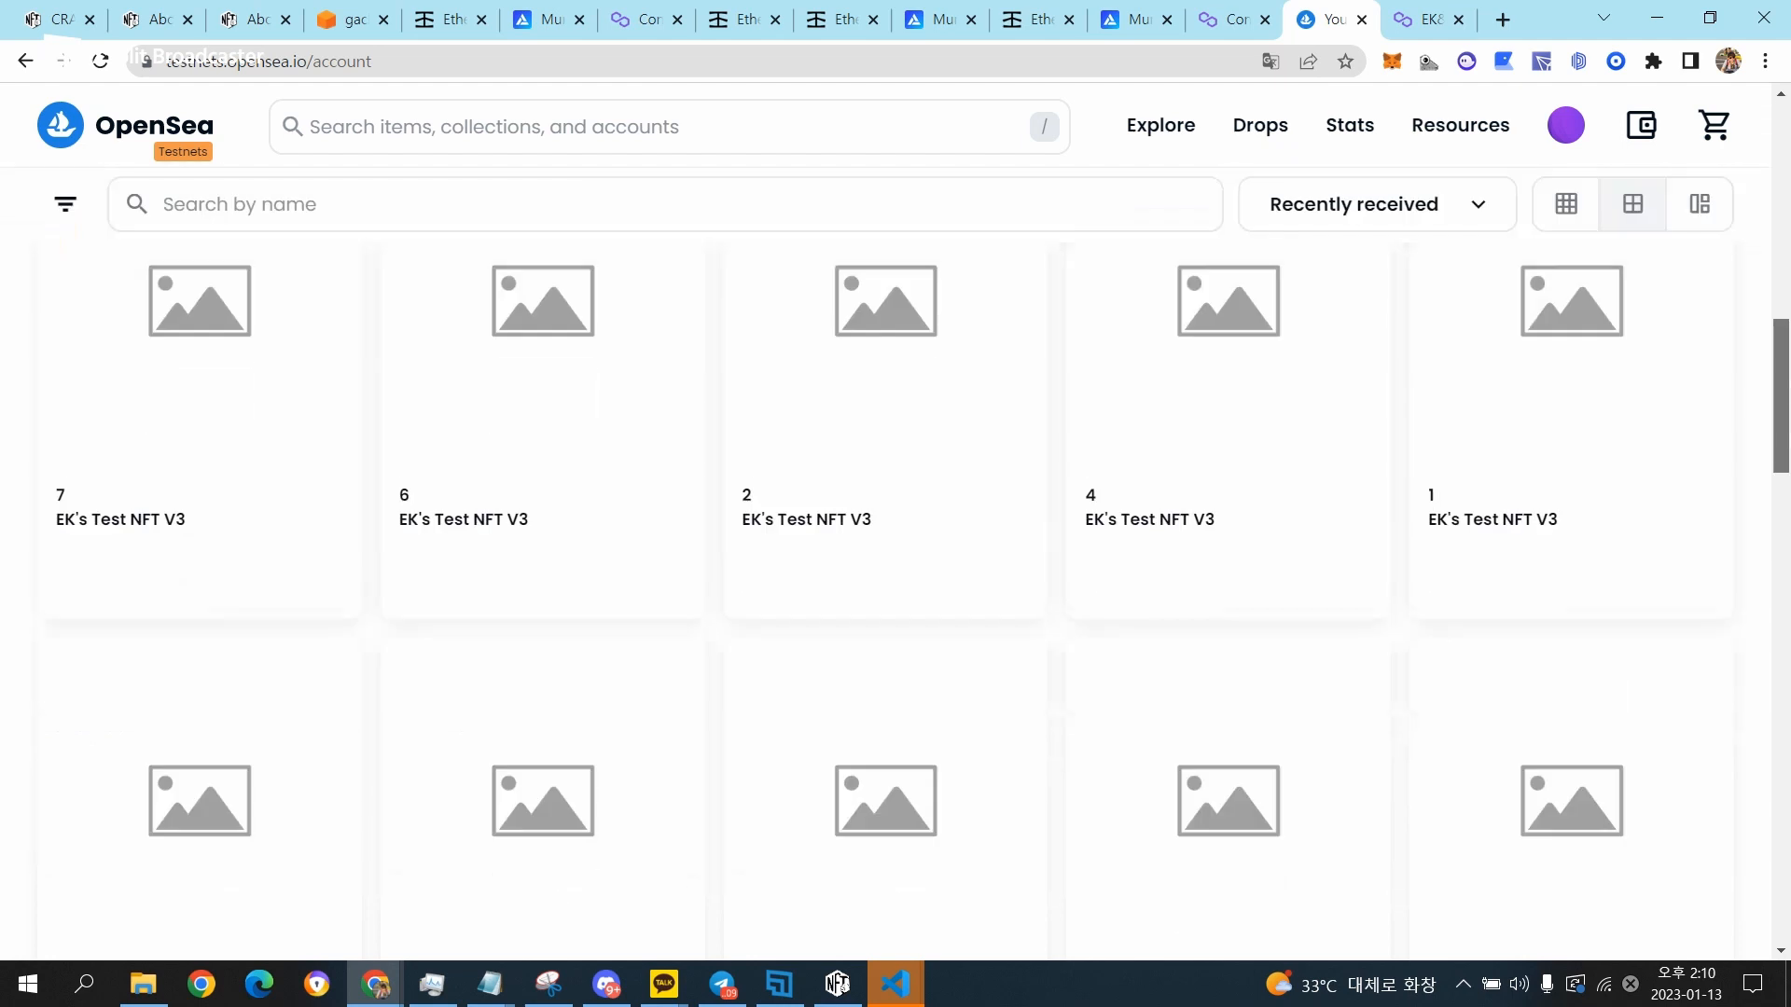
scroll(895, 560, up, 10)
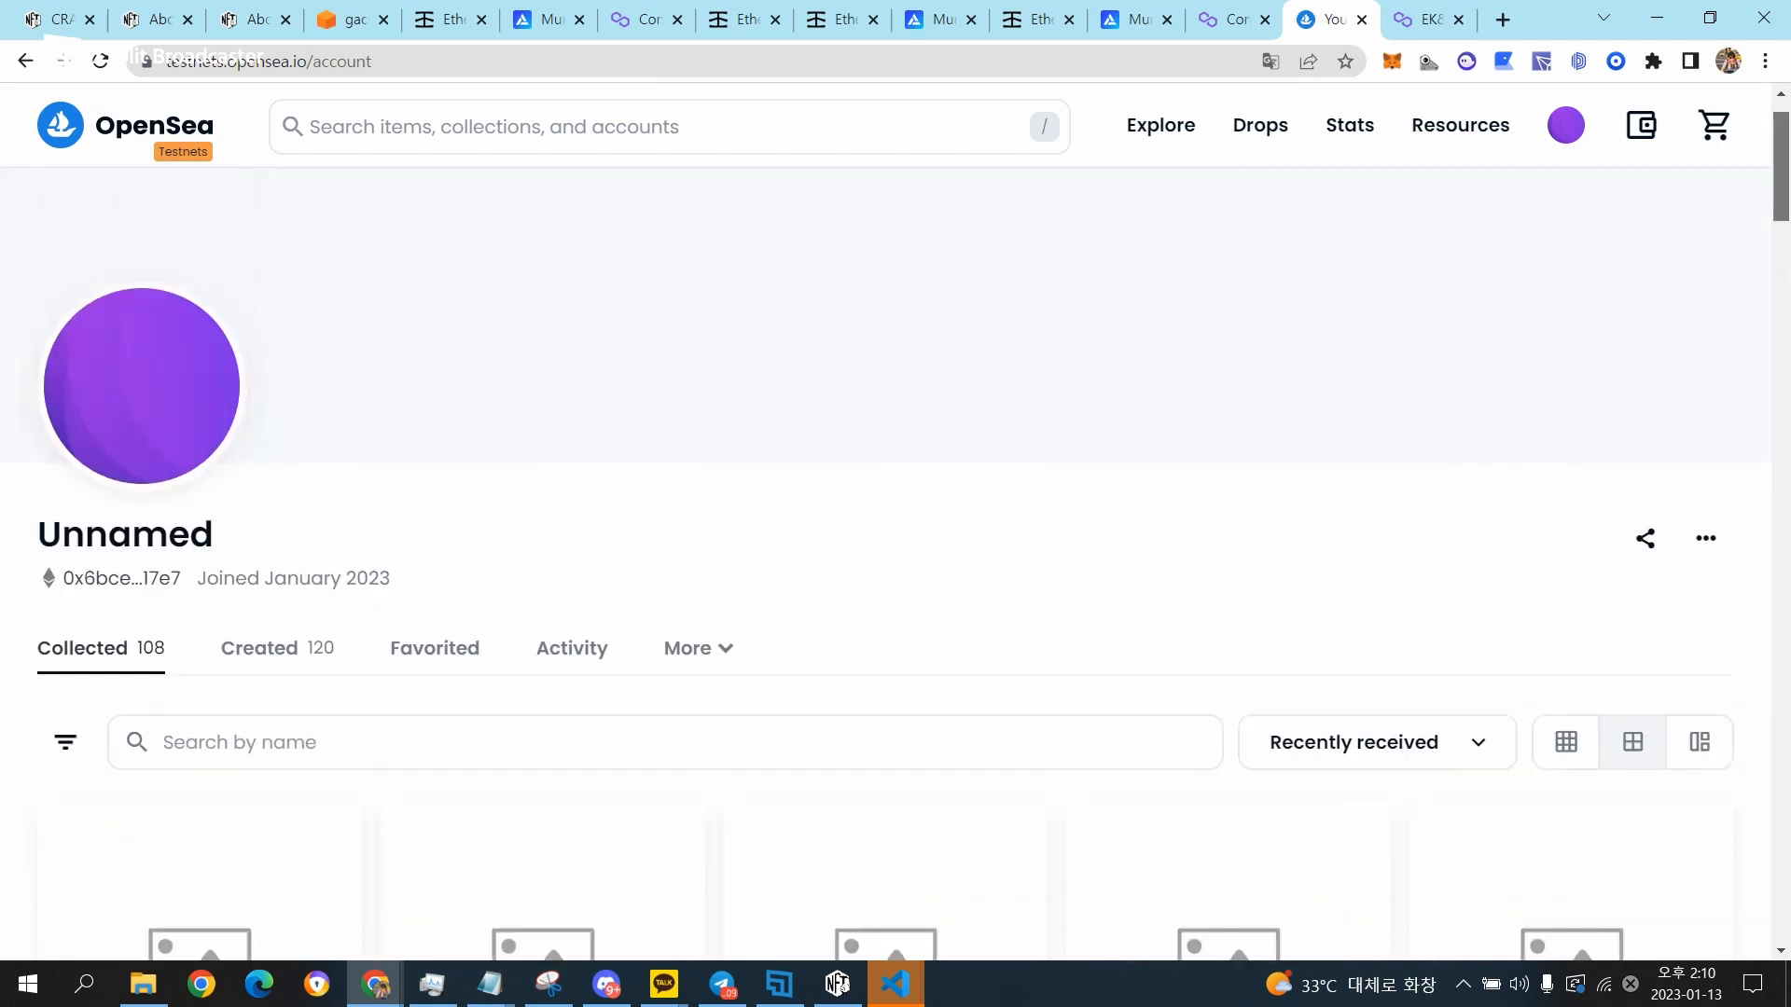
Look through the account's collected NFTs on OpenSea, open item 10 of EK's Test NFT V3, and switch back to CRAFTER721.
scroll(896, 560, down, 5)
drag(1780, 226, 1780, 221)
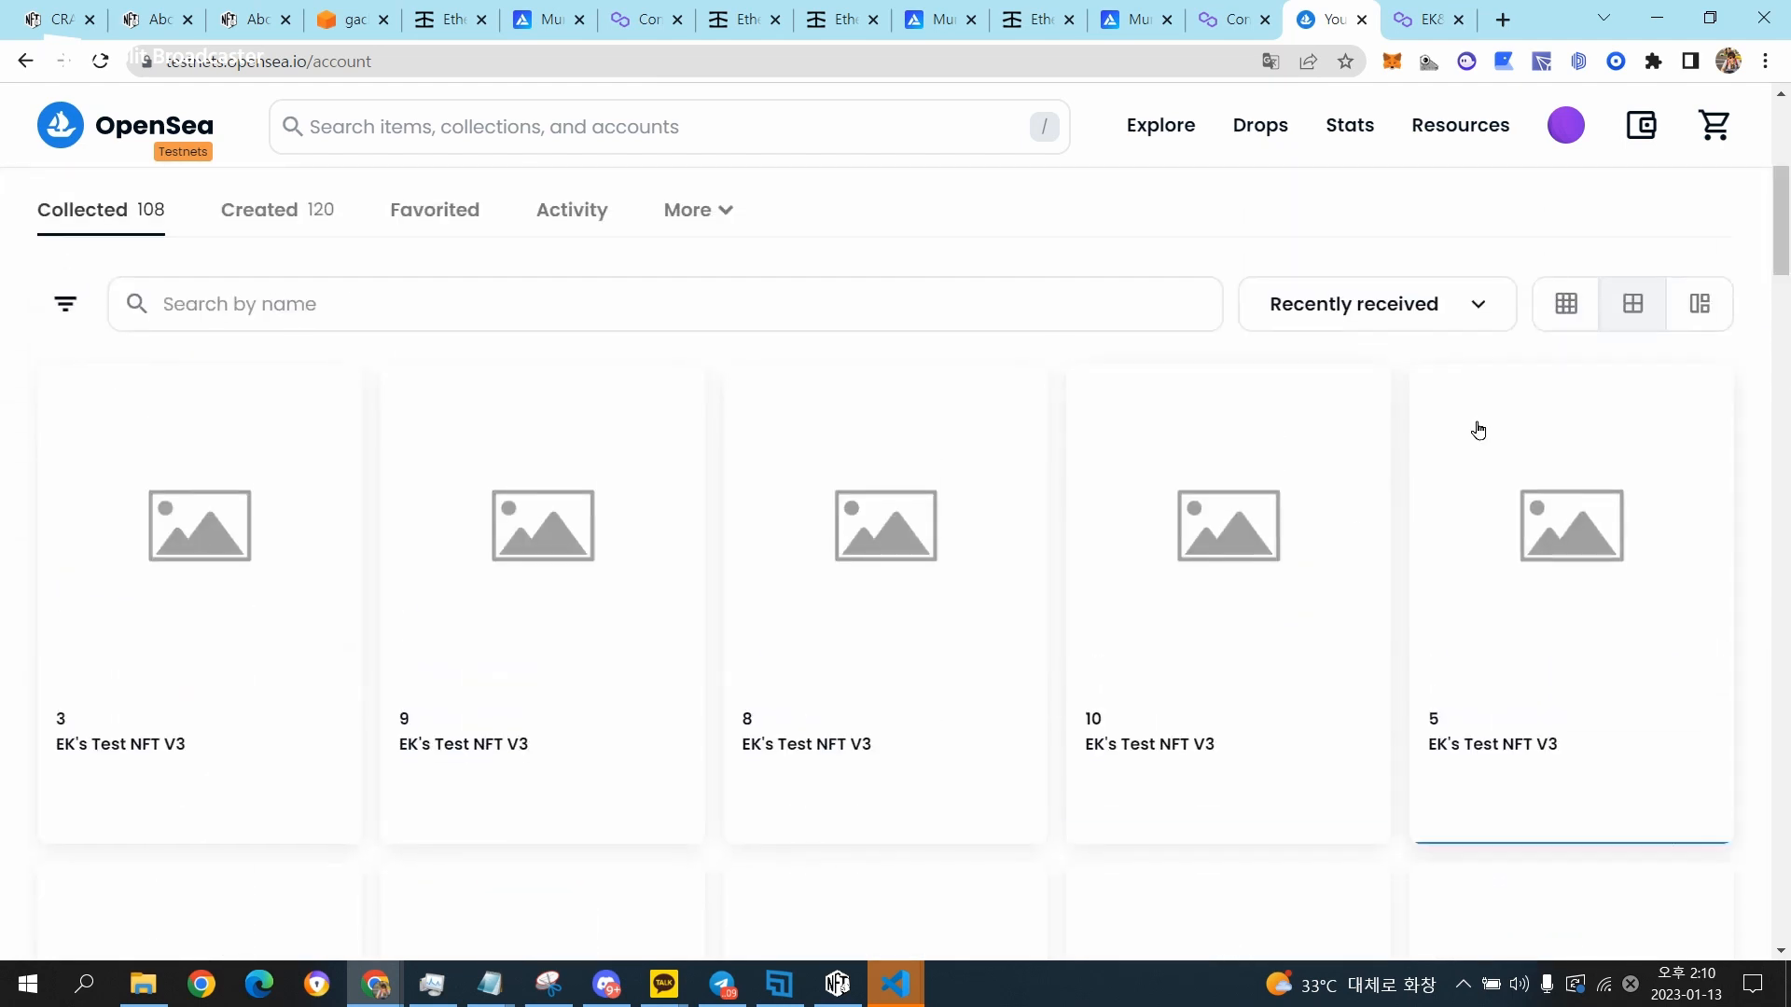
click(1239, 580)
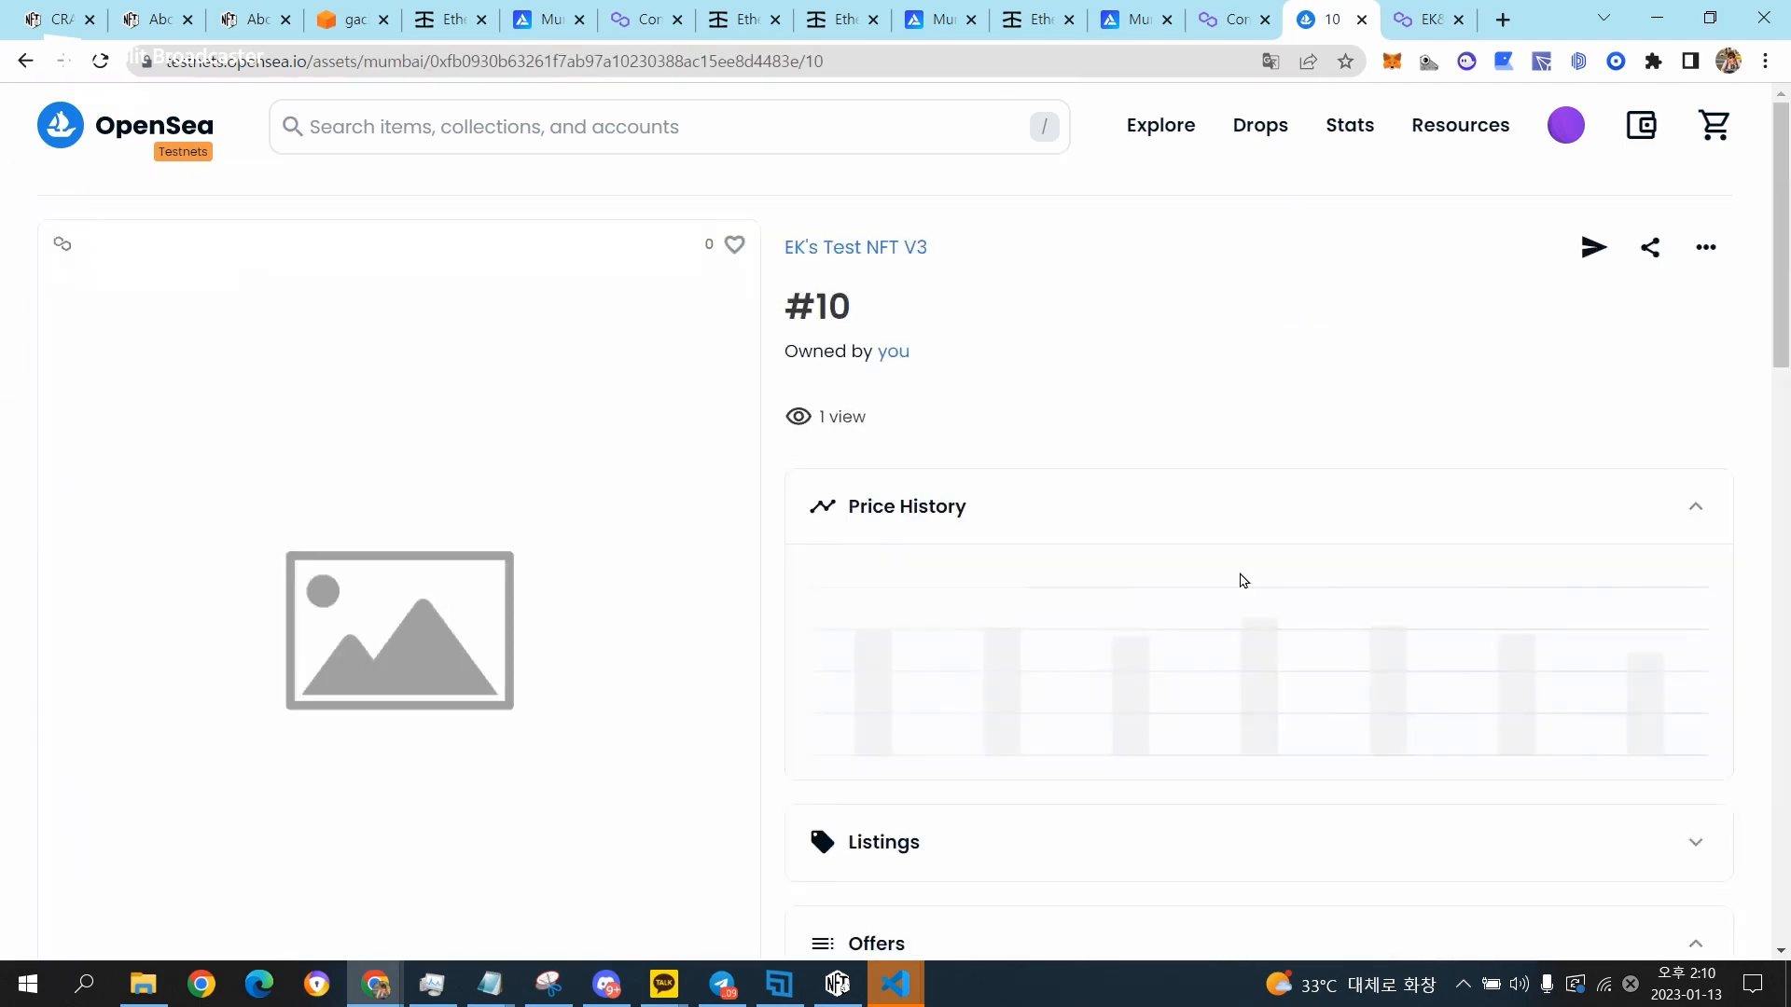
key(alt+Tab)
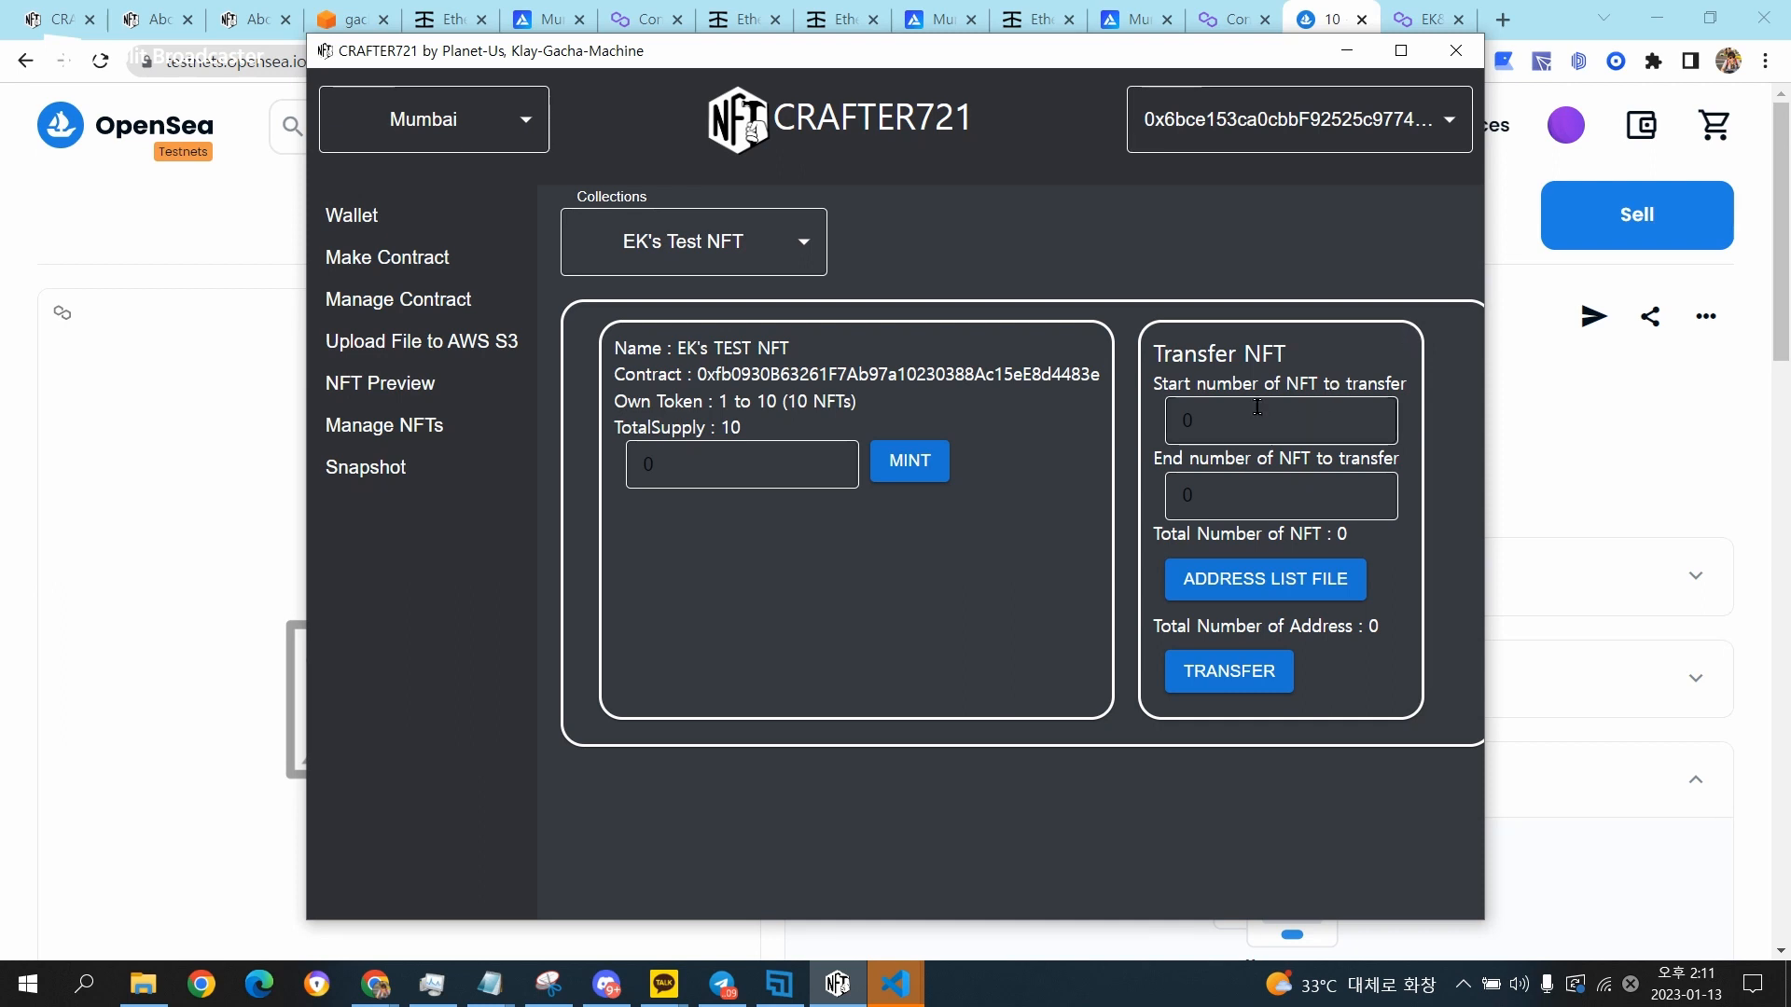
Set the NFT transfer range of the EK's Test NFT collection from start number 1 to end number 6.
double_click(1199, 424)
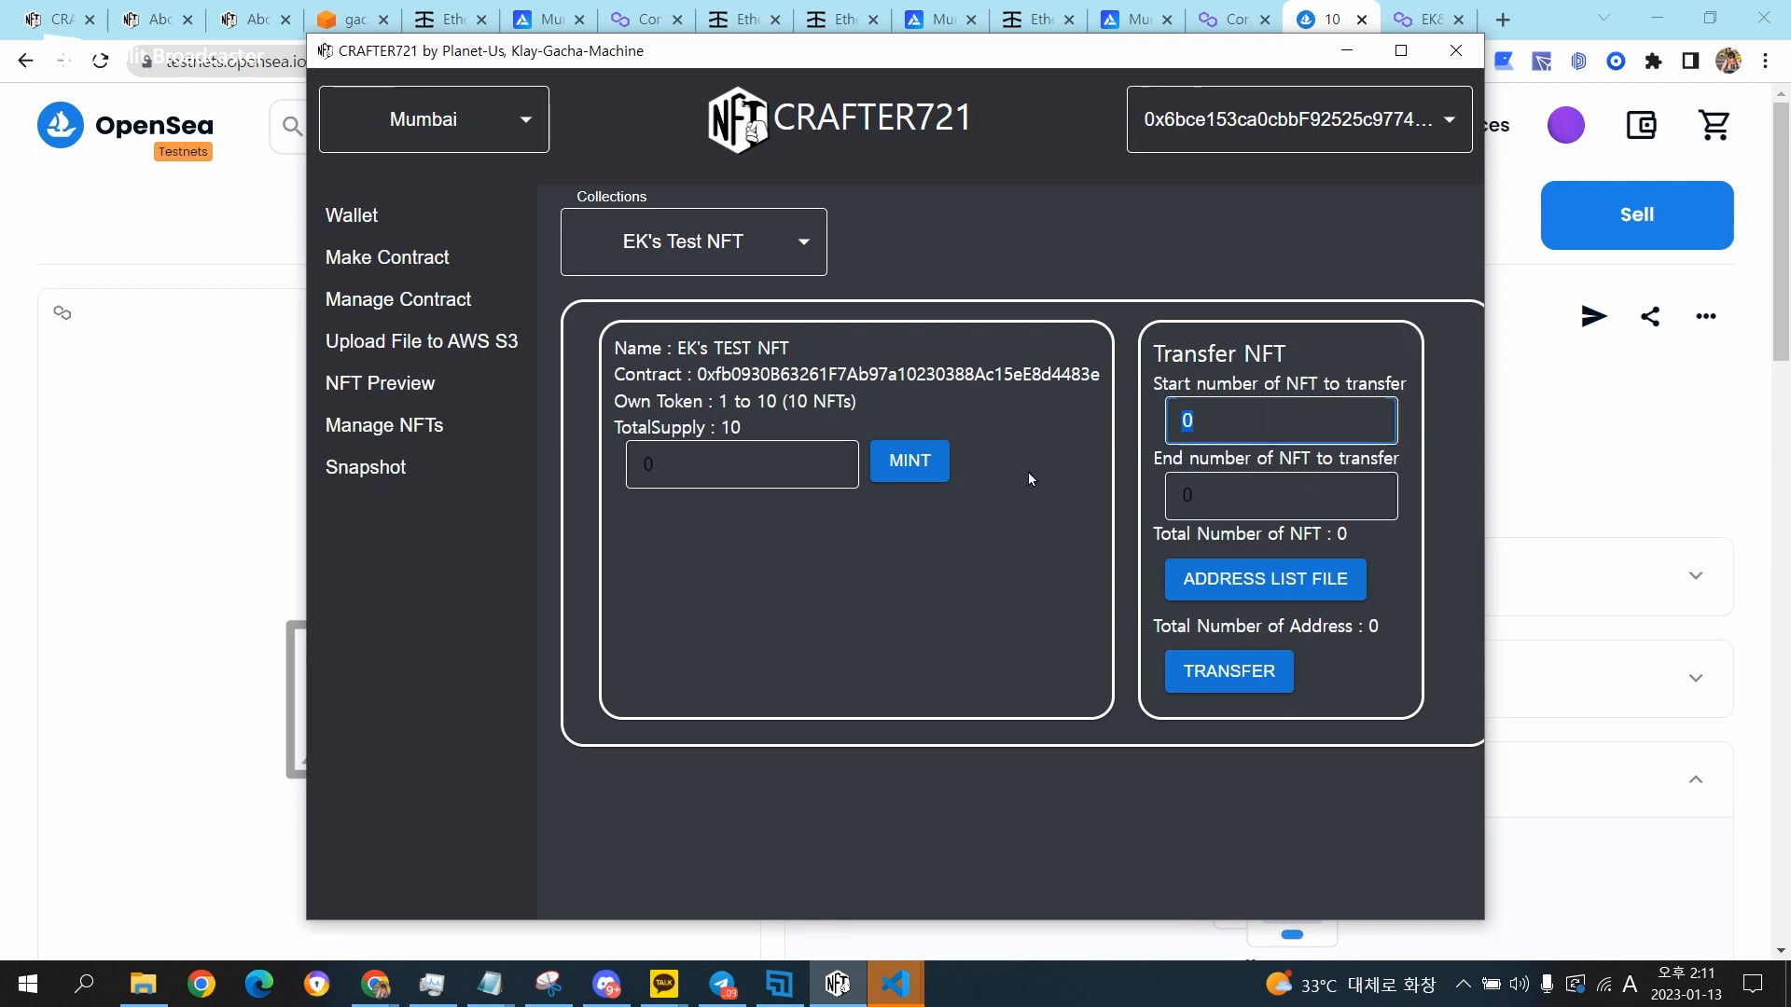
text(1)
double_click(1238, 427)
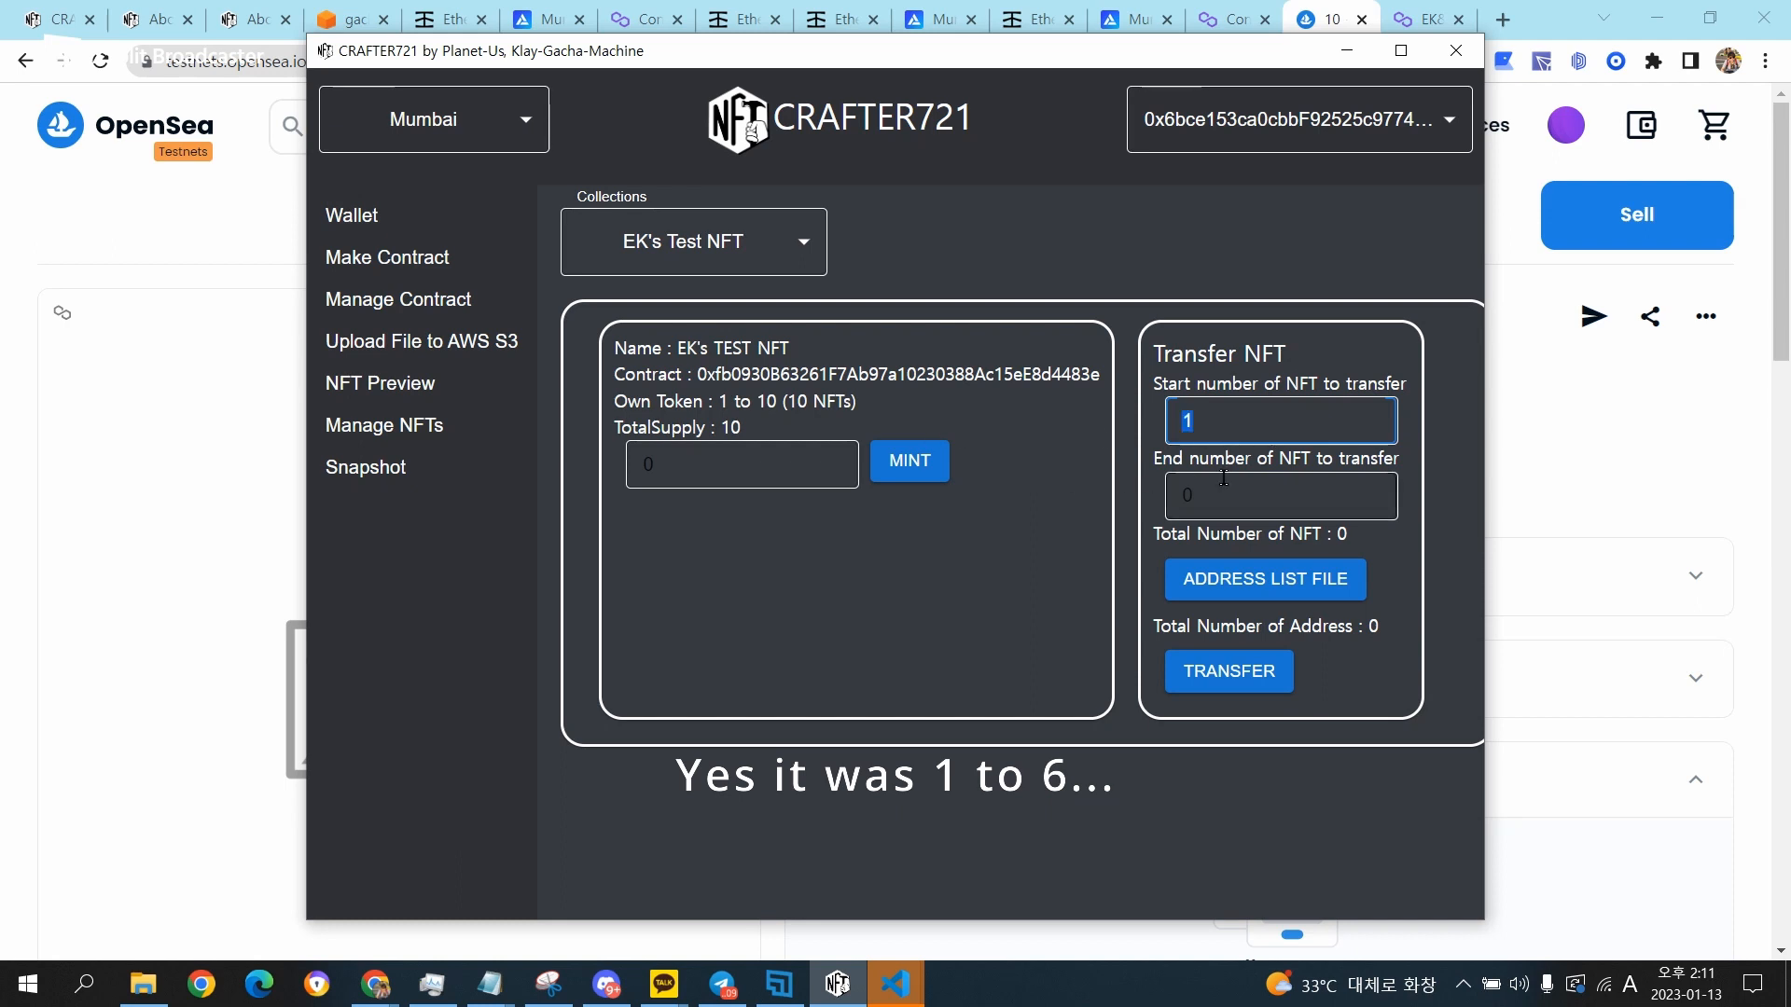
double_click(1223, 478)
text(6)
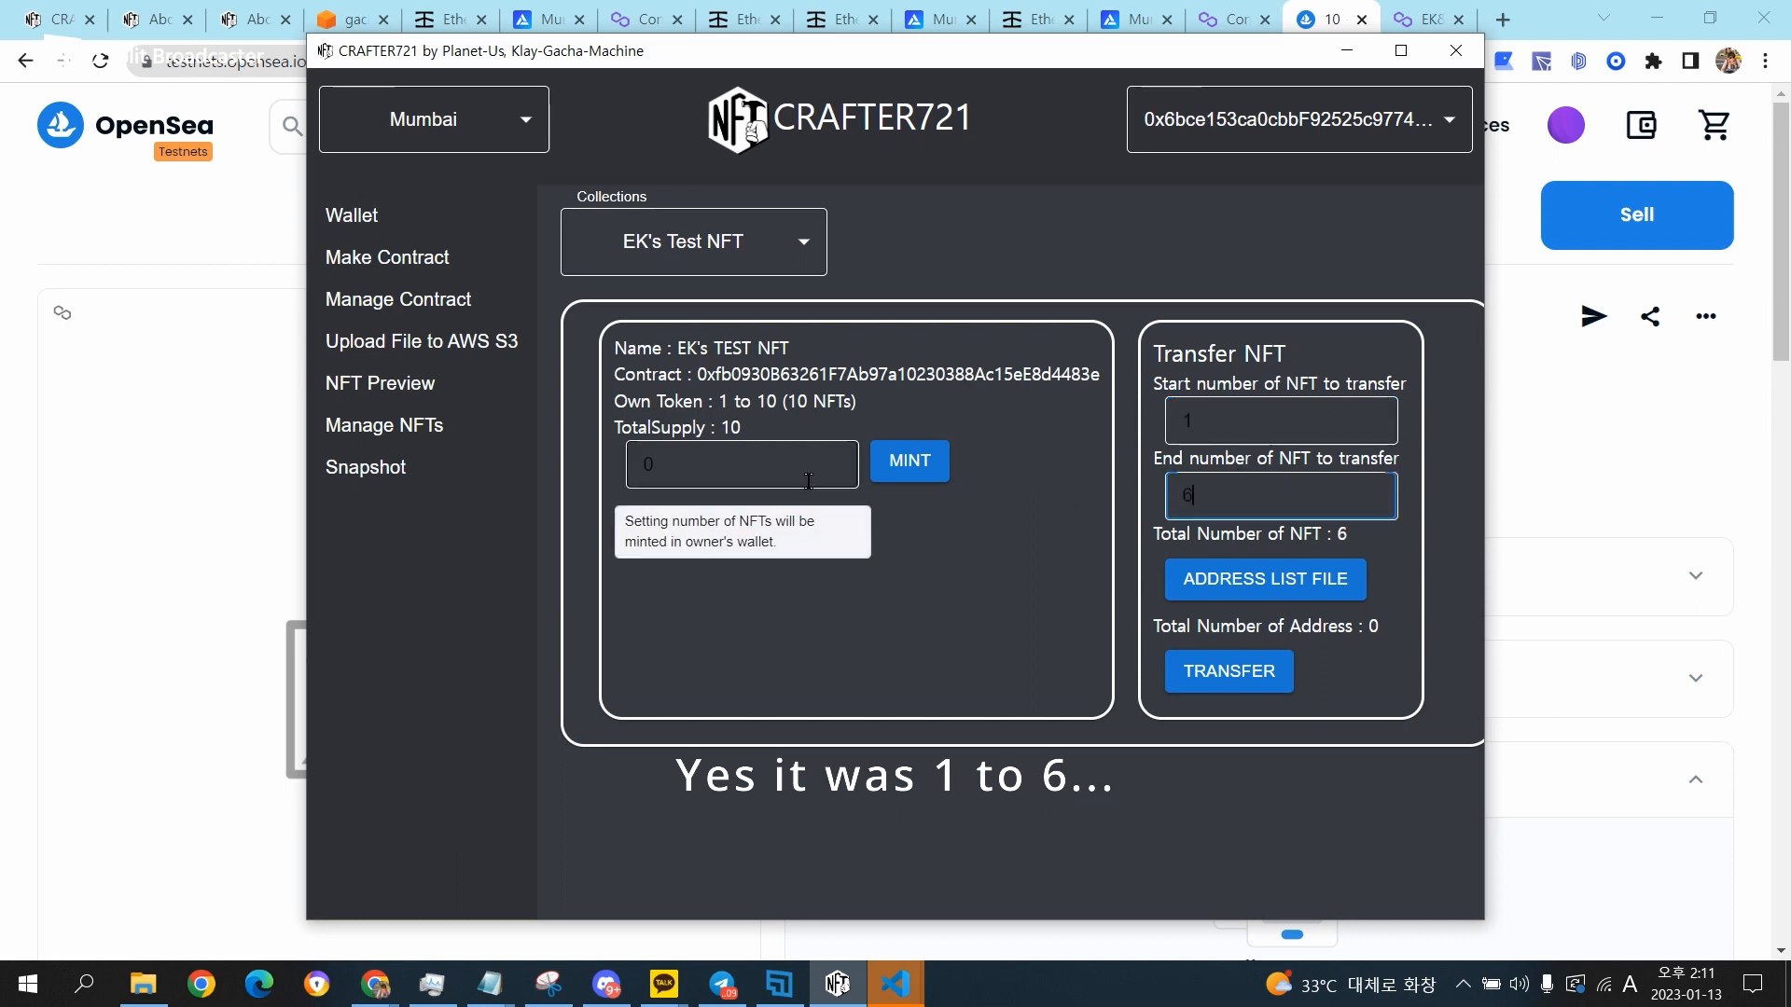
drag(1332, 484, 869, 488)
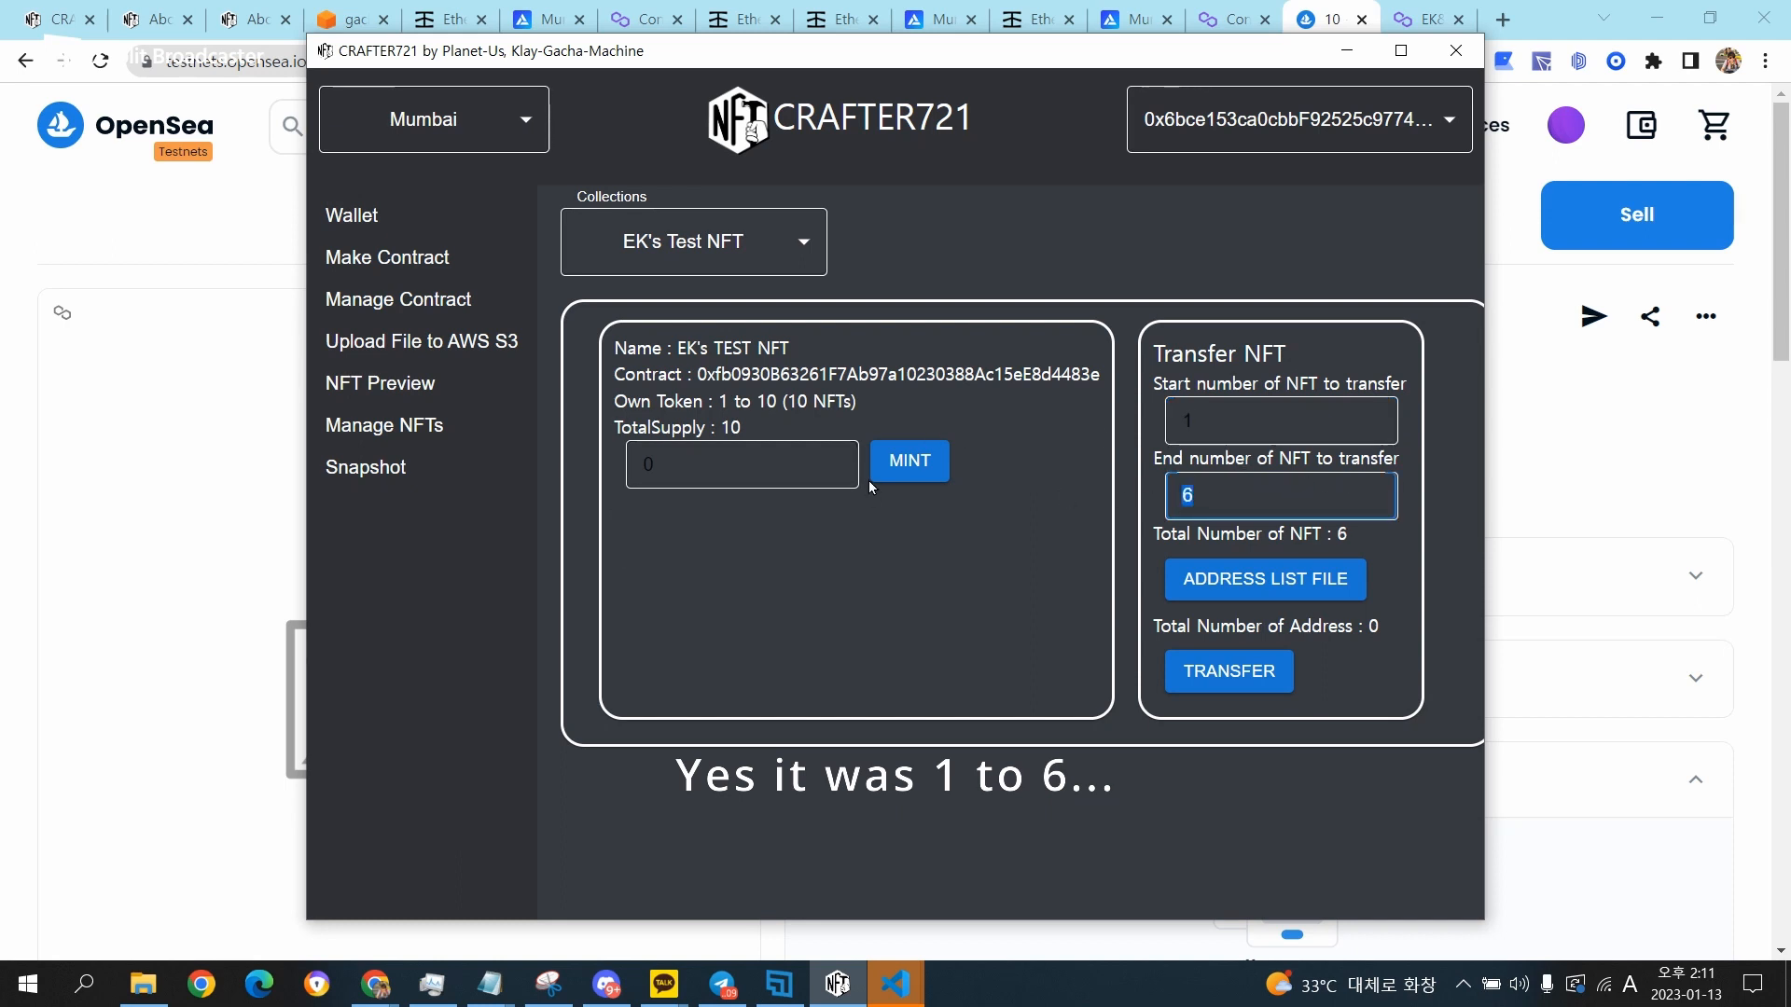
click(1350, 541)
Load transferList.json as the address list file for the transfer and review the recipient addresses it contains.
click(1300, 591)
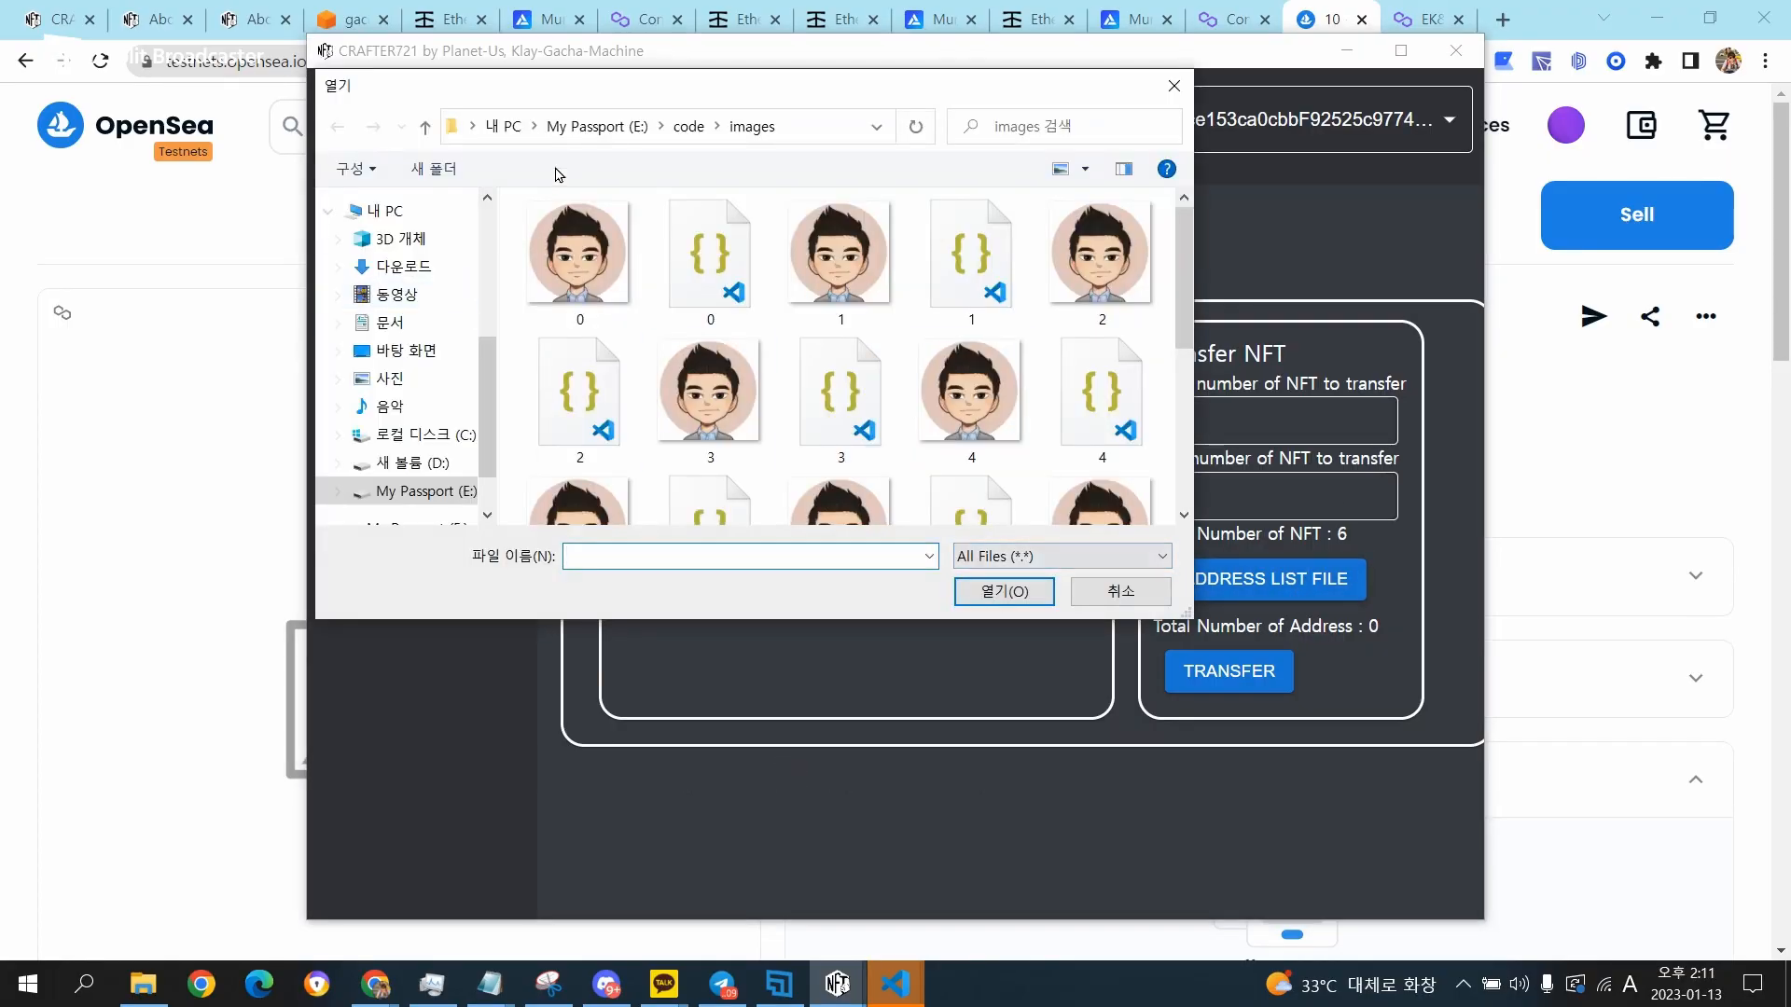
drag(487, 372, 487, 240)
click(419, 389)
scroll(837, 447, down, 5)
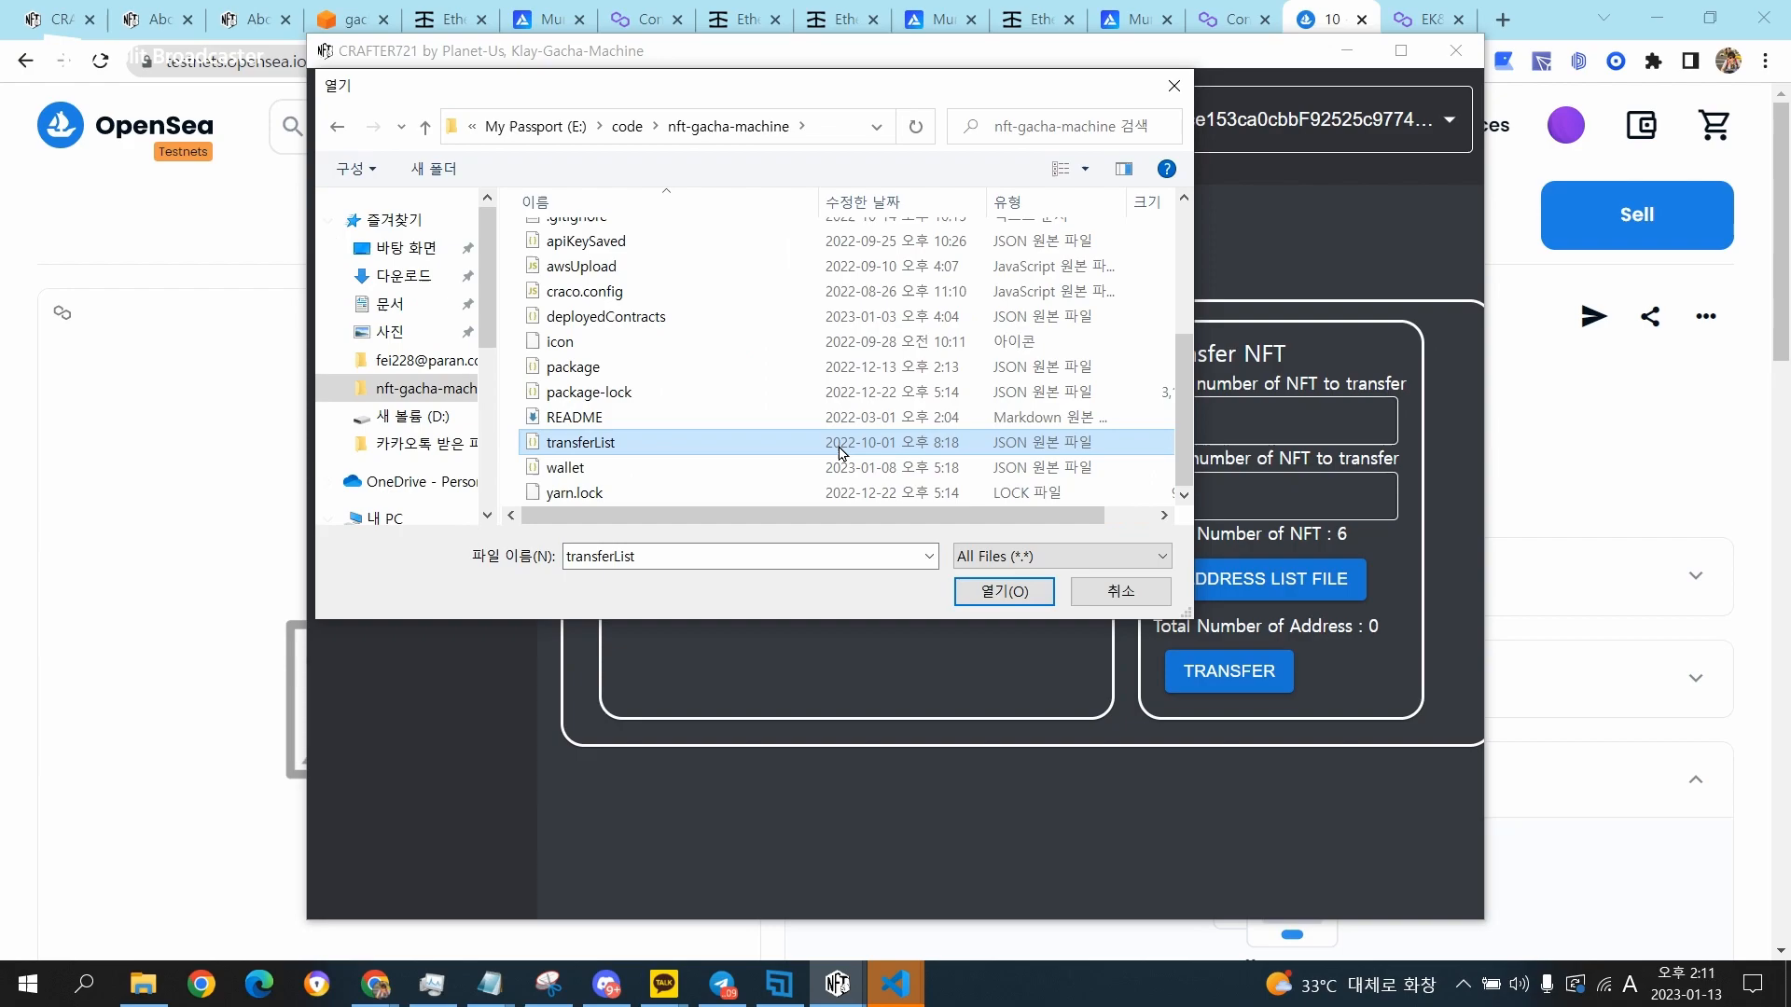
double_click(837, 446)
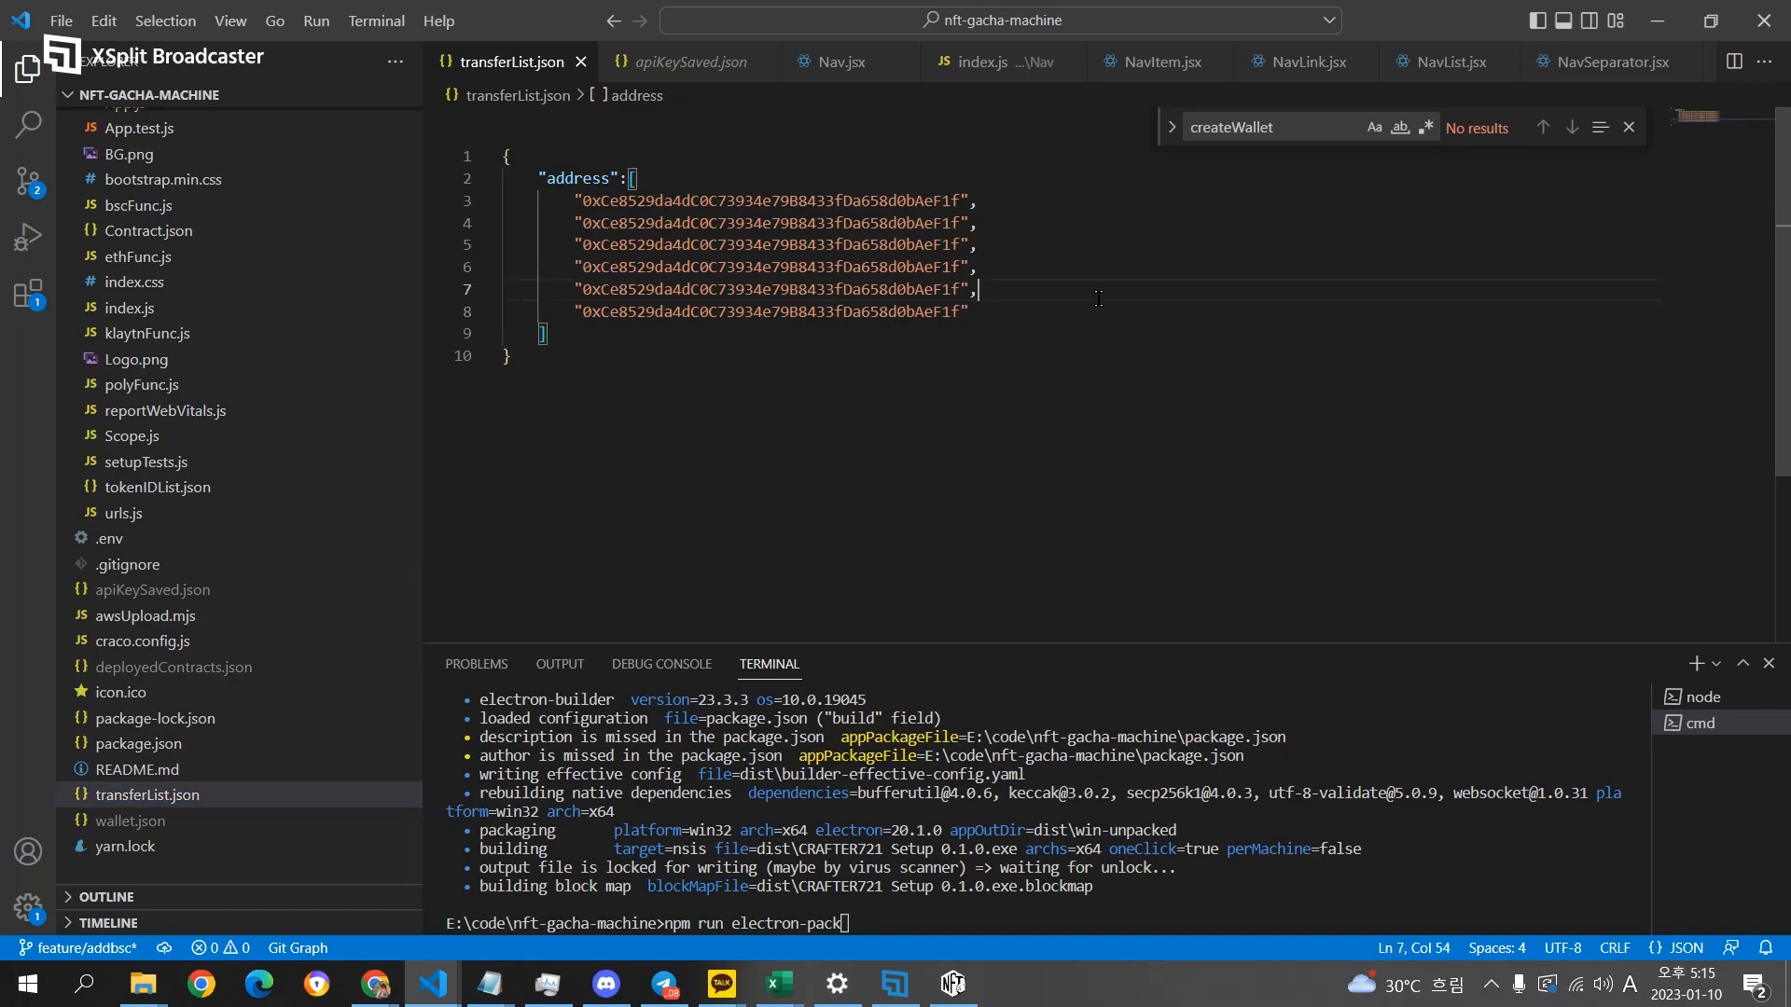
click(905, 290)
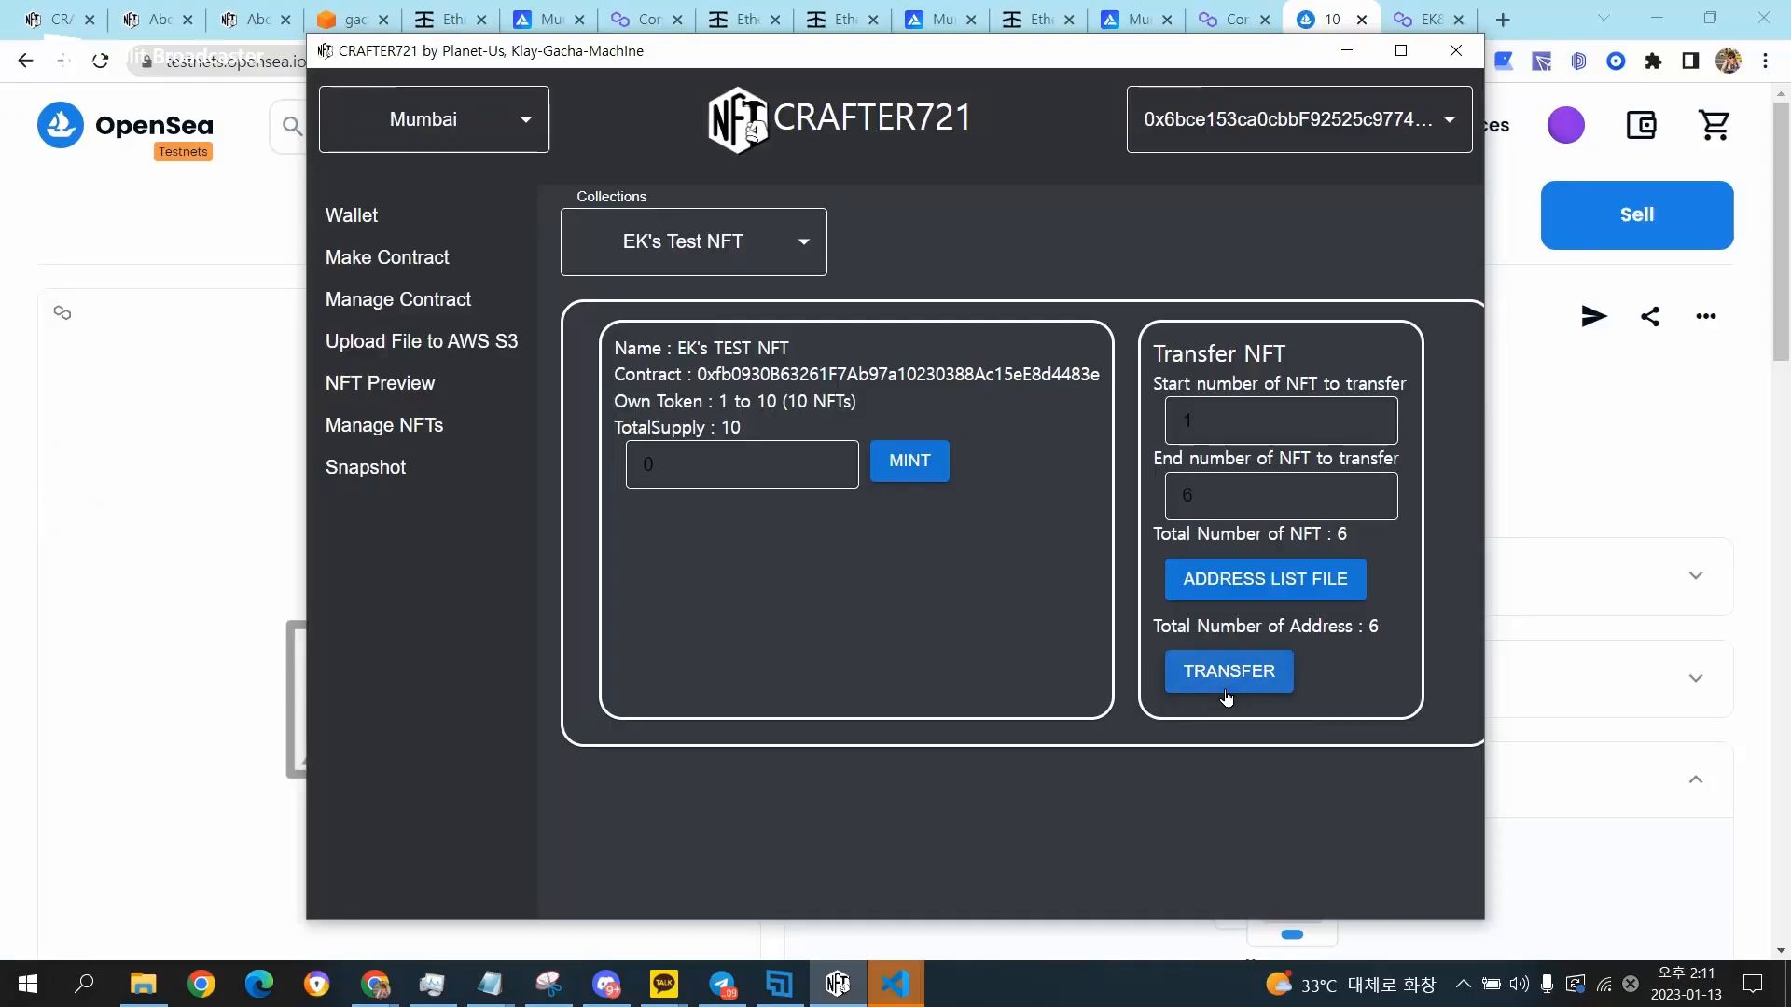
Transfer the six selected NFTs to the listed addresses and confirm sending them.
click(1225, 689)
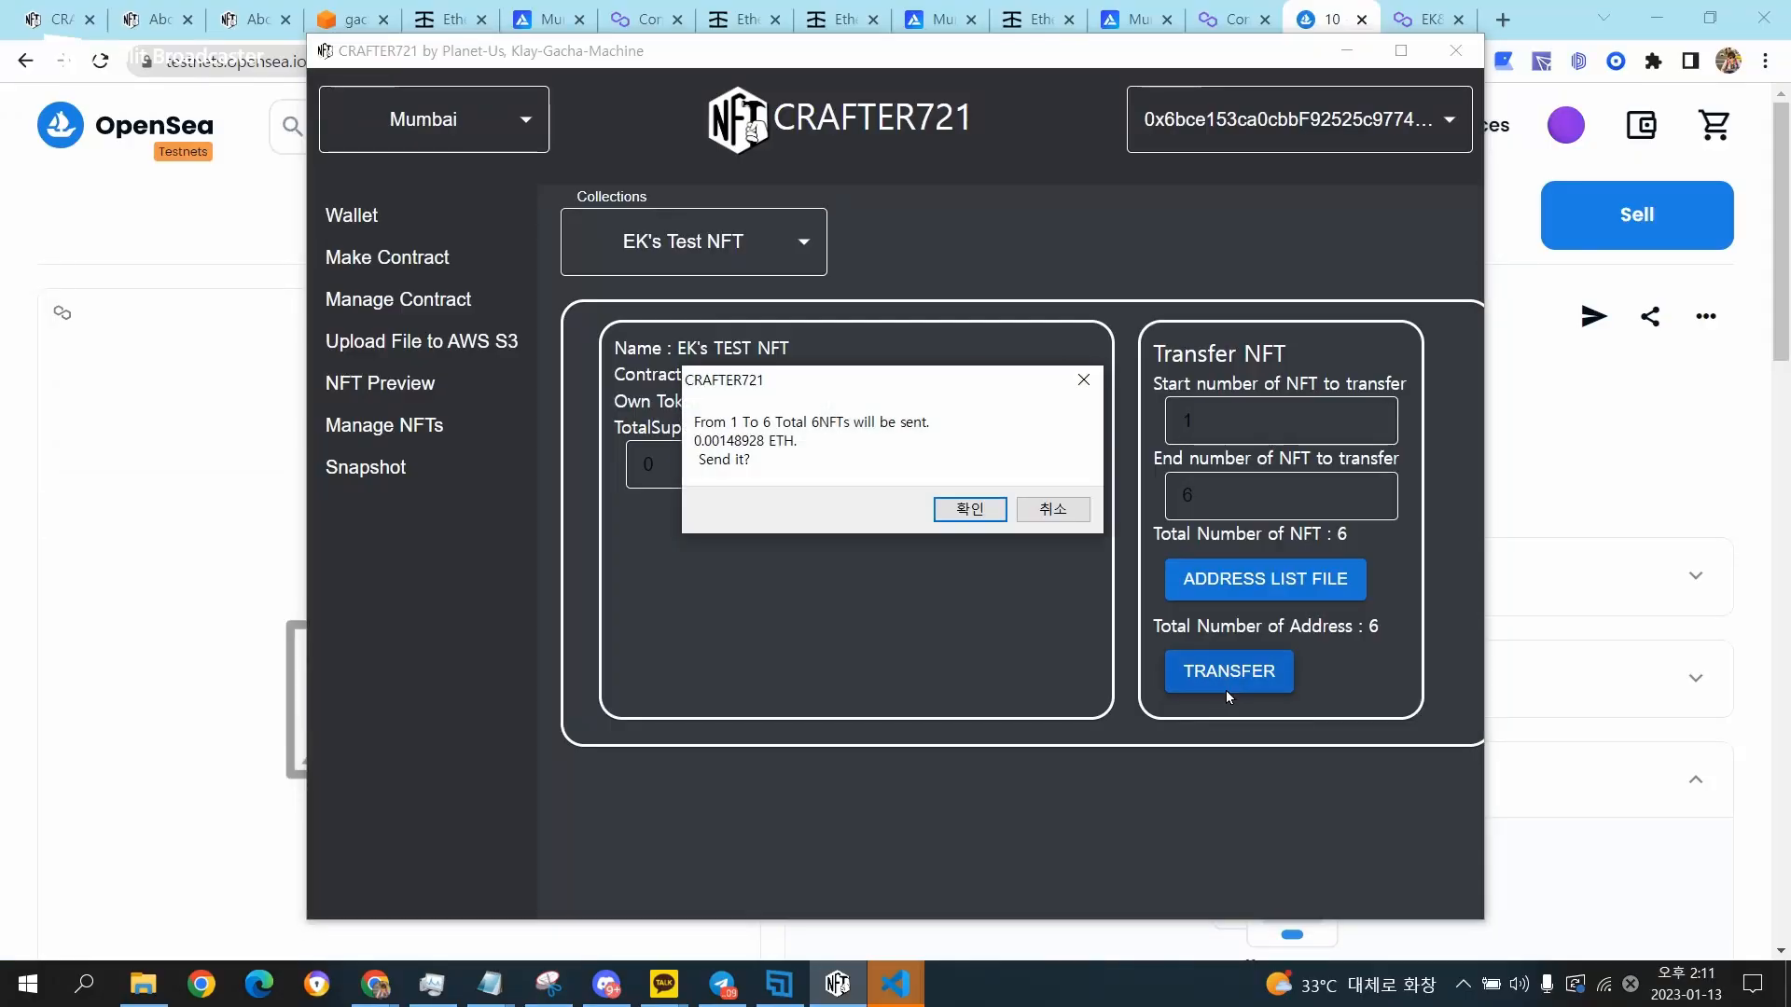
click(970, 509)
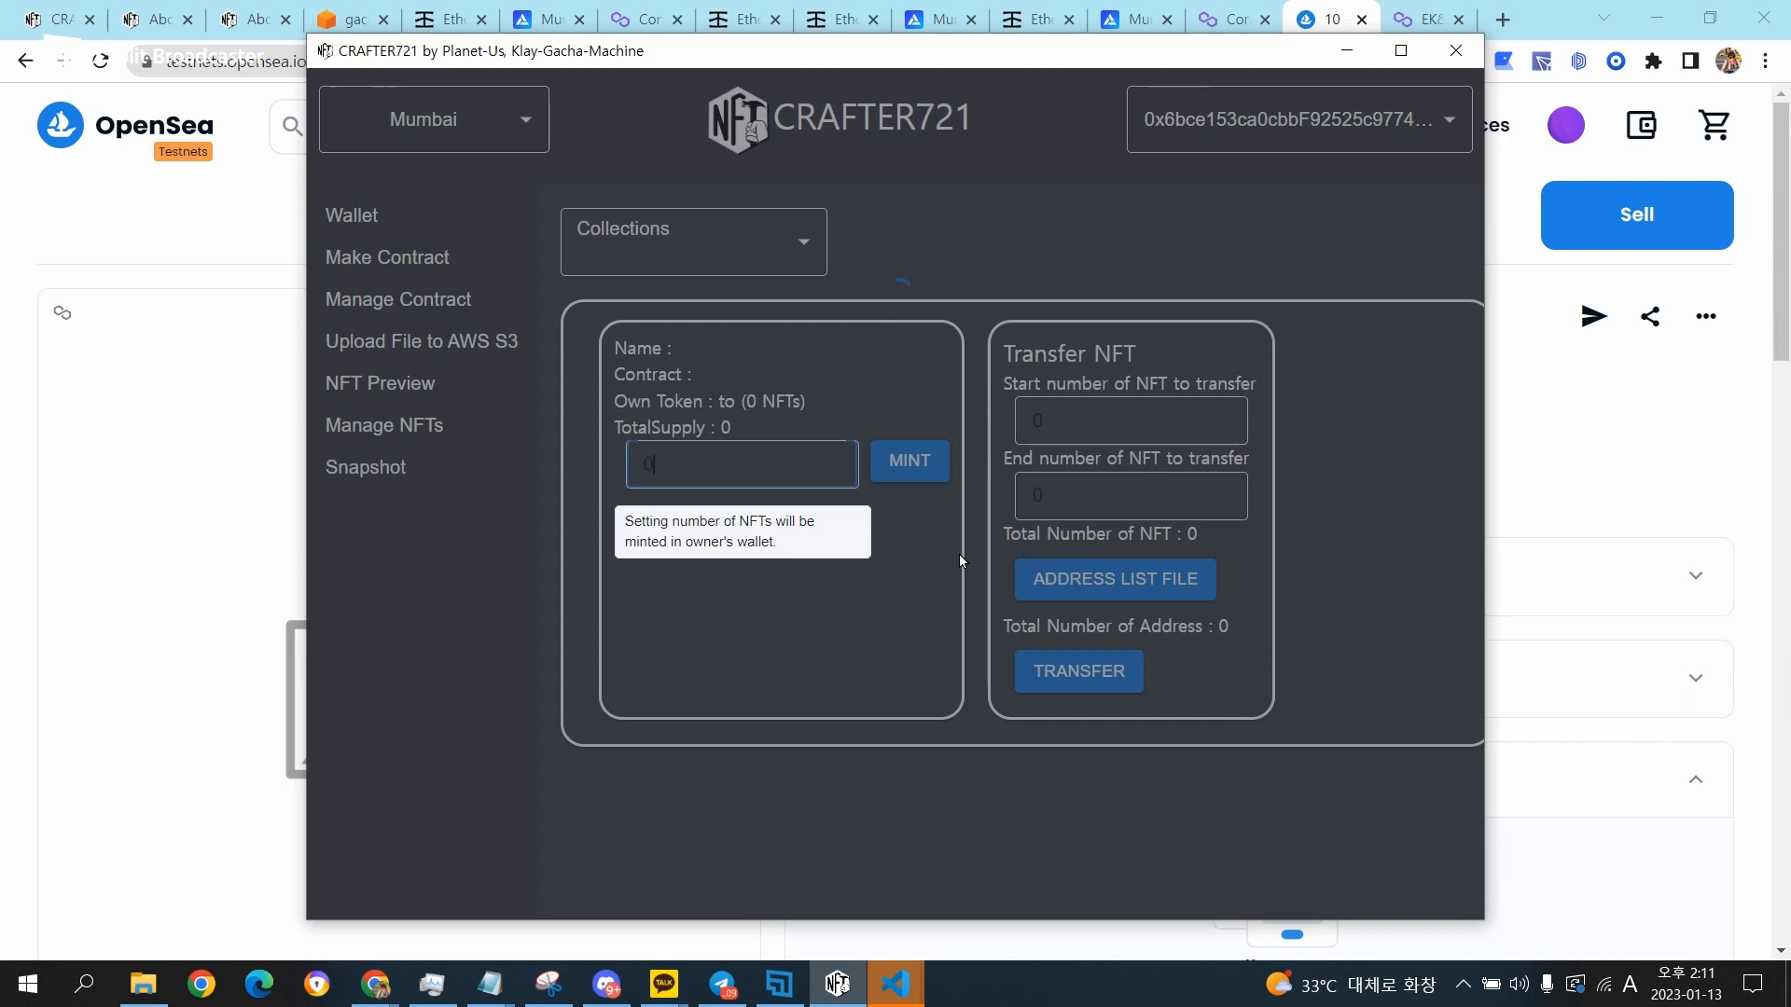
key(Return)
Select the EK's Test NFT collection in contract management and copy its contract address.
click(365, 467)
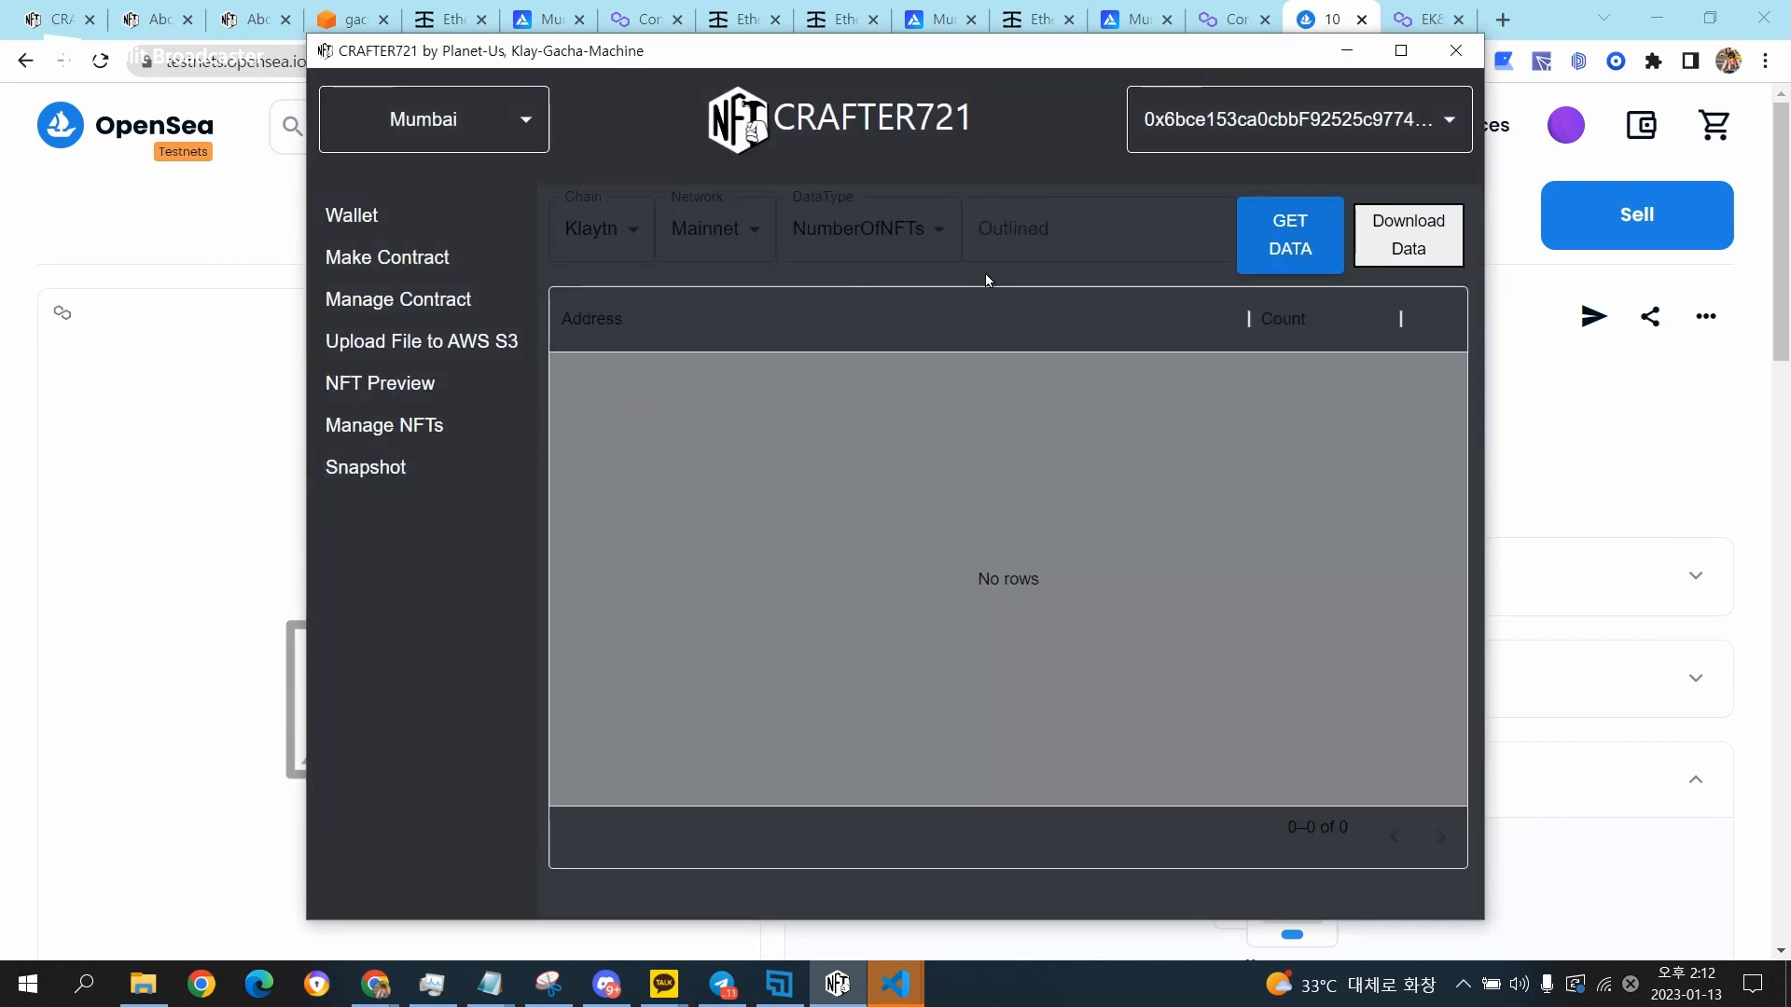
click(388, 298)
click(746, 269)
click(681, 347)
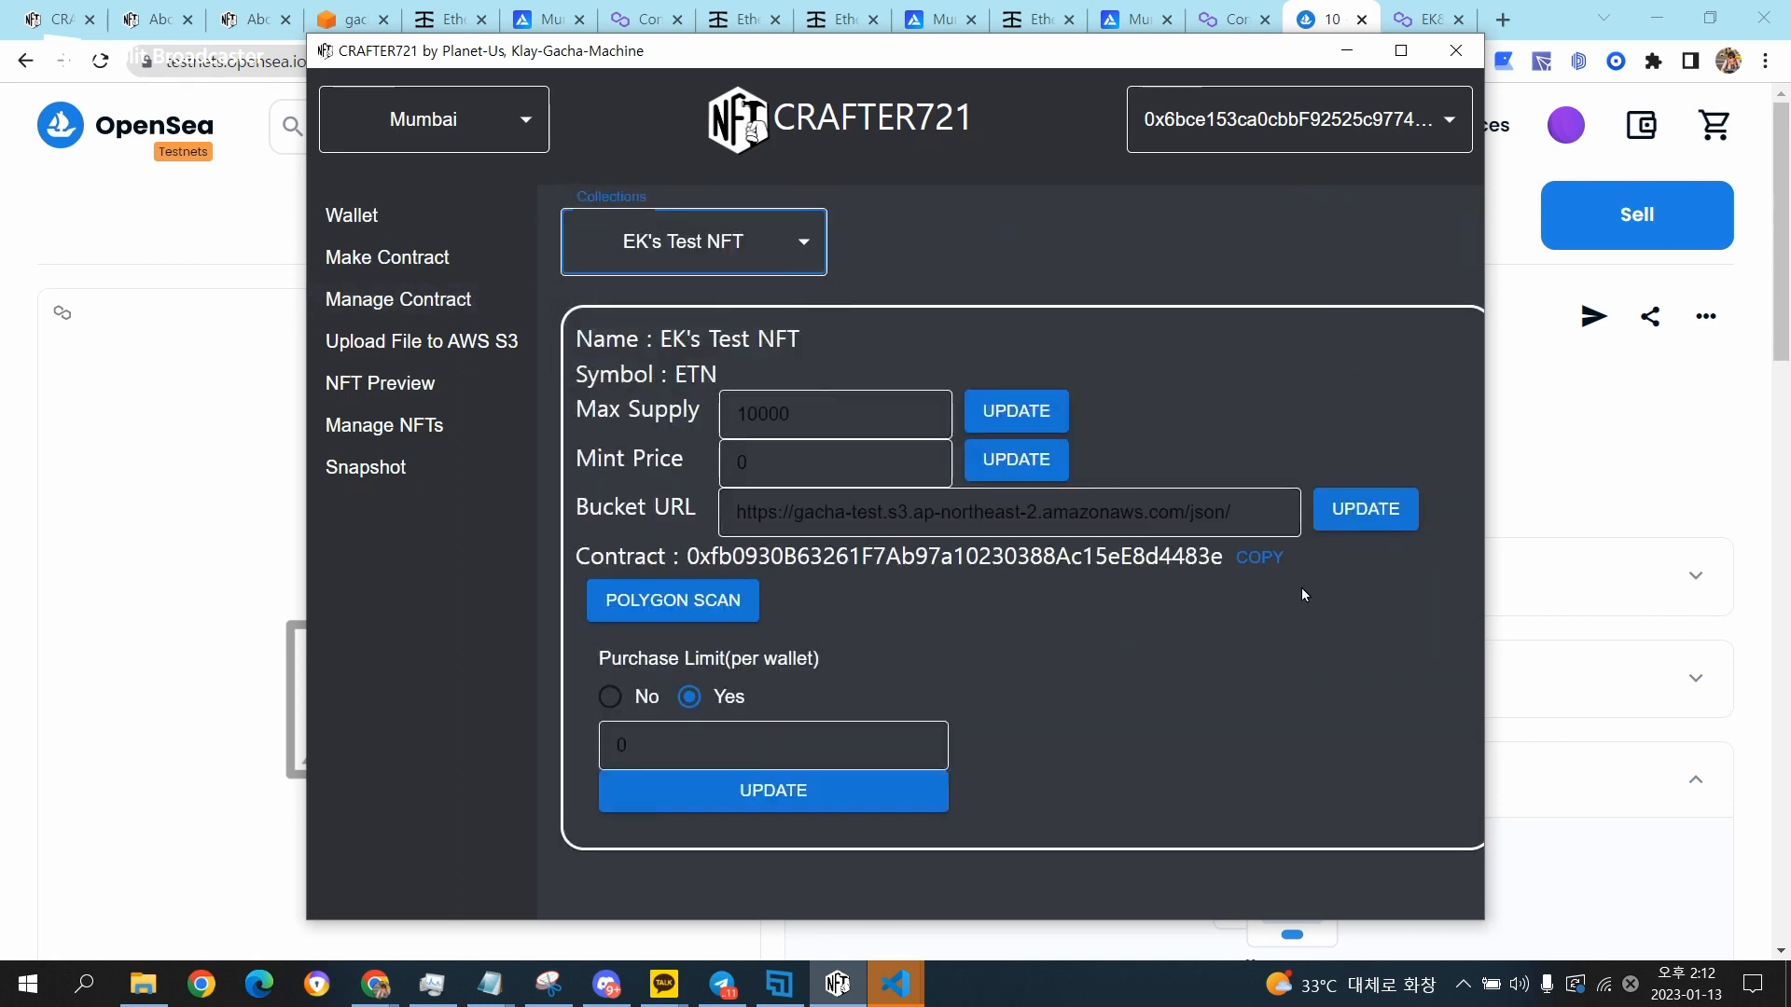
click(1277, 560)
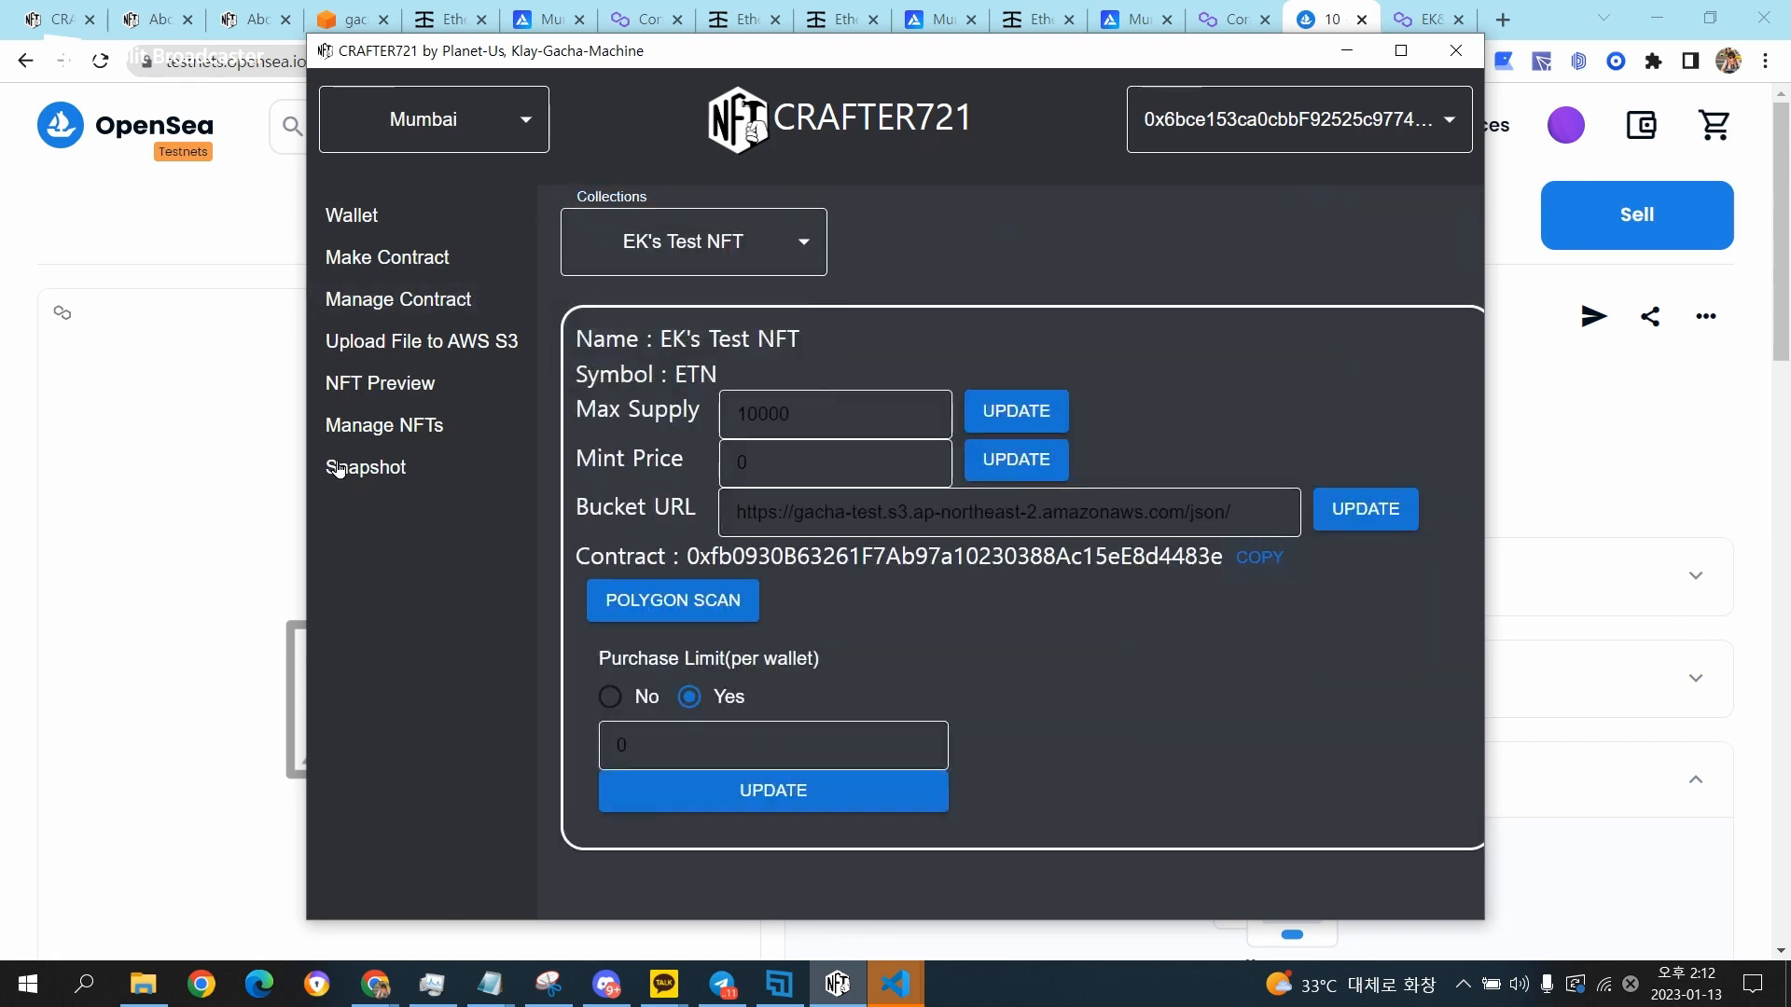
Open the snapshot page and set its chain to Polygon and its network to Testnet.
click(373, 469)
click(606, 228)
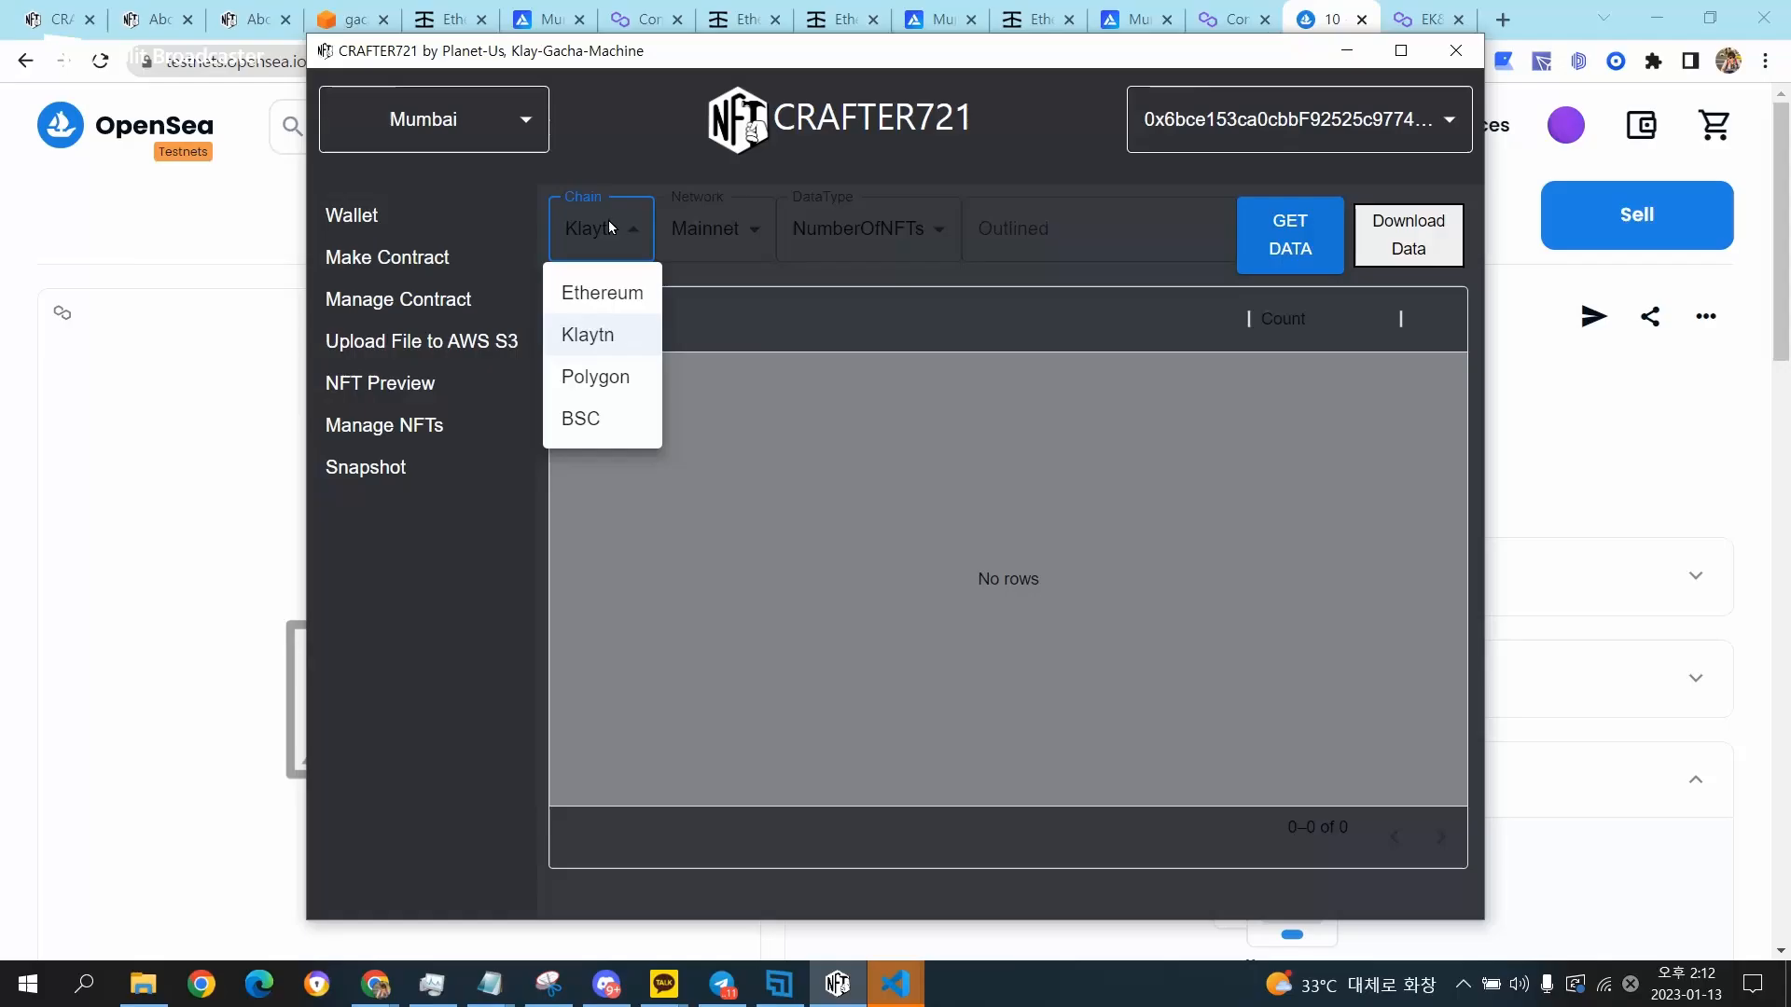
click(614, 378)
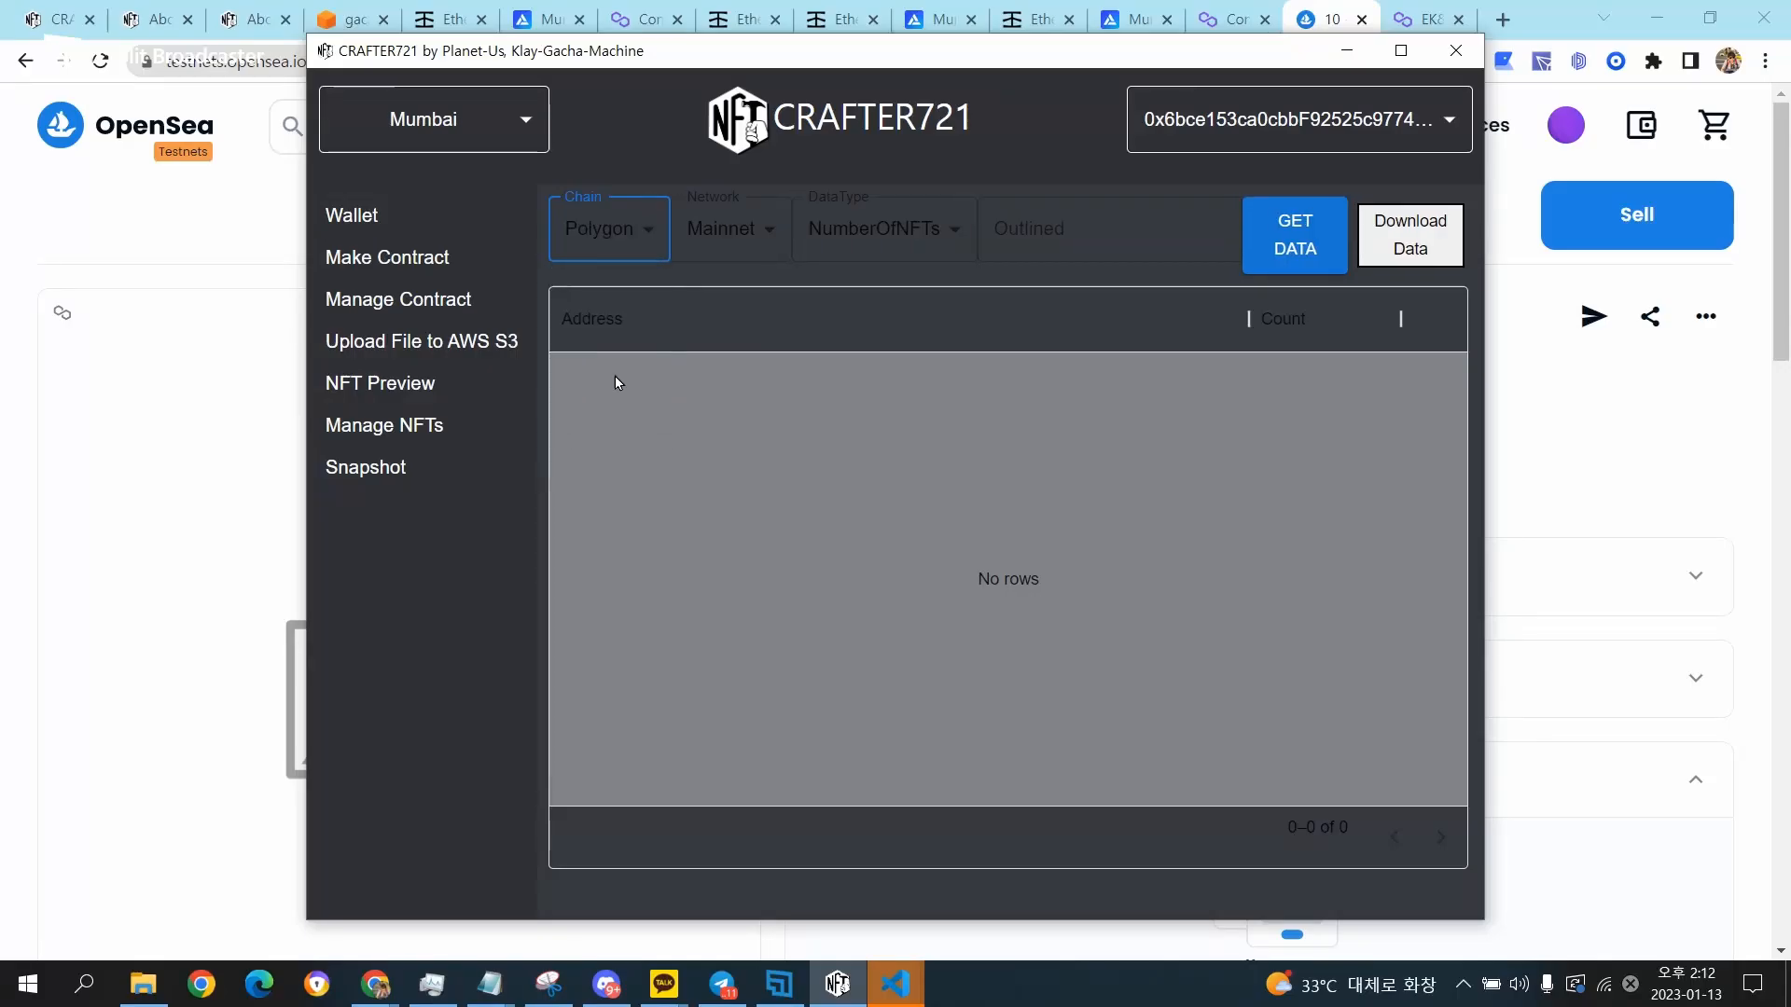
click(741, 230)
click(745, 293)
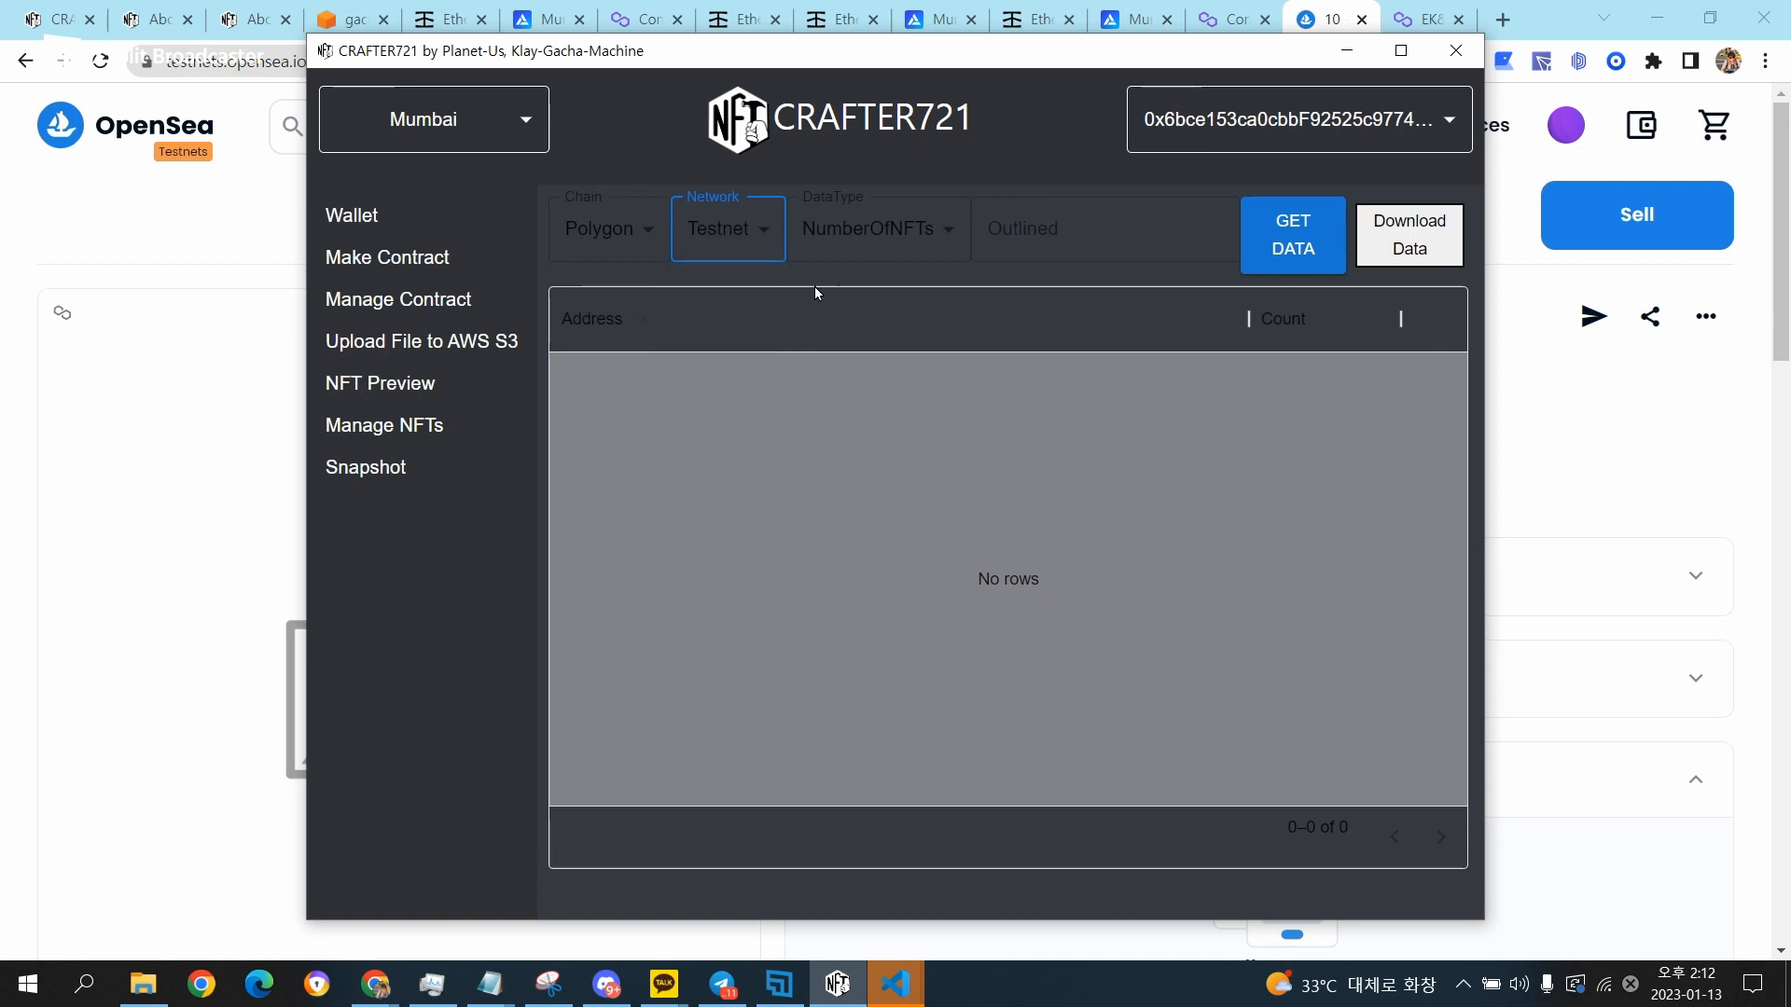
Paste the copied contract address, get the NumberOfNFTs snapshot data and check the NFT count of each holder address.
click(1069, 245)
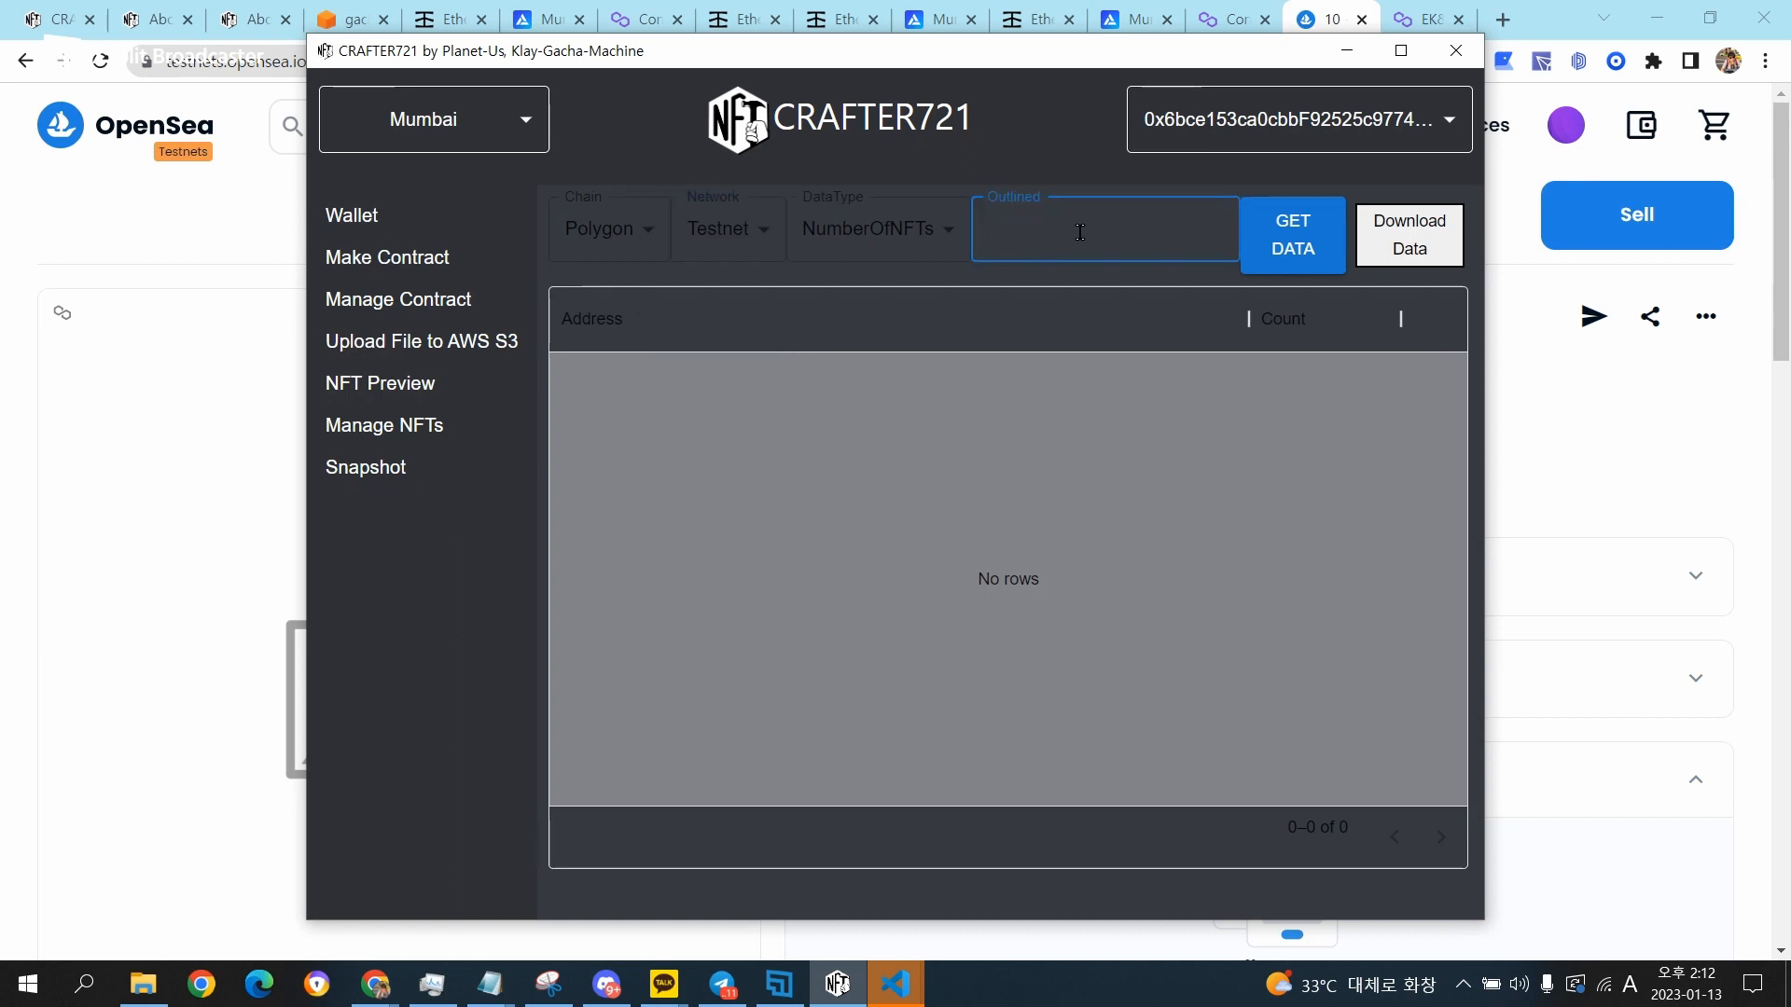
key(ctrl+v)
drag(1138, 229, 859, 242)
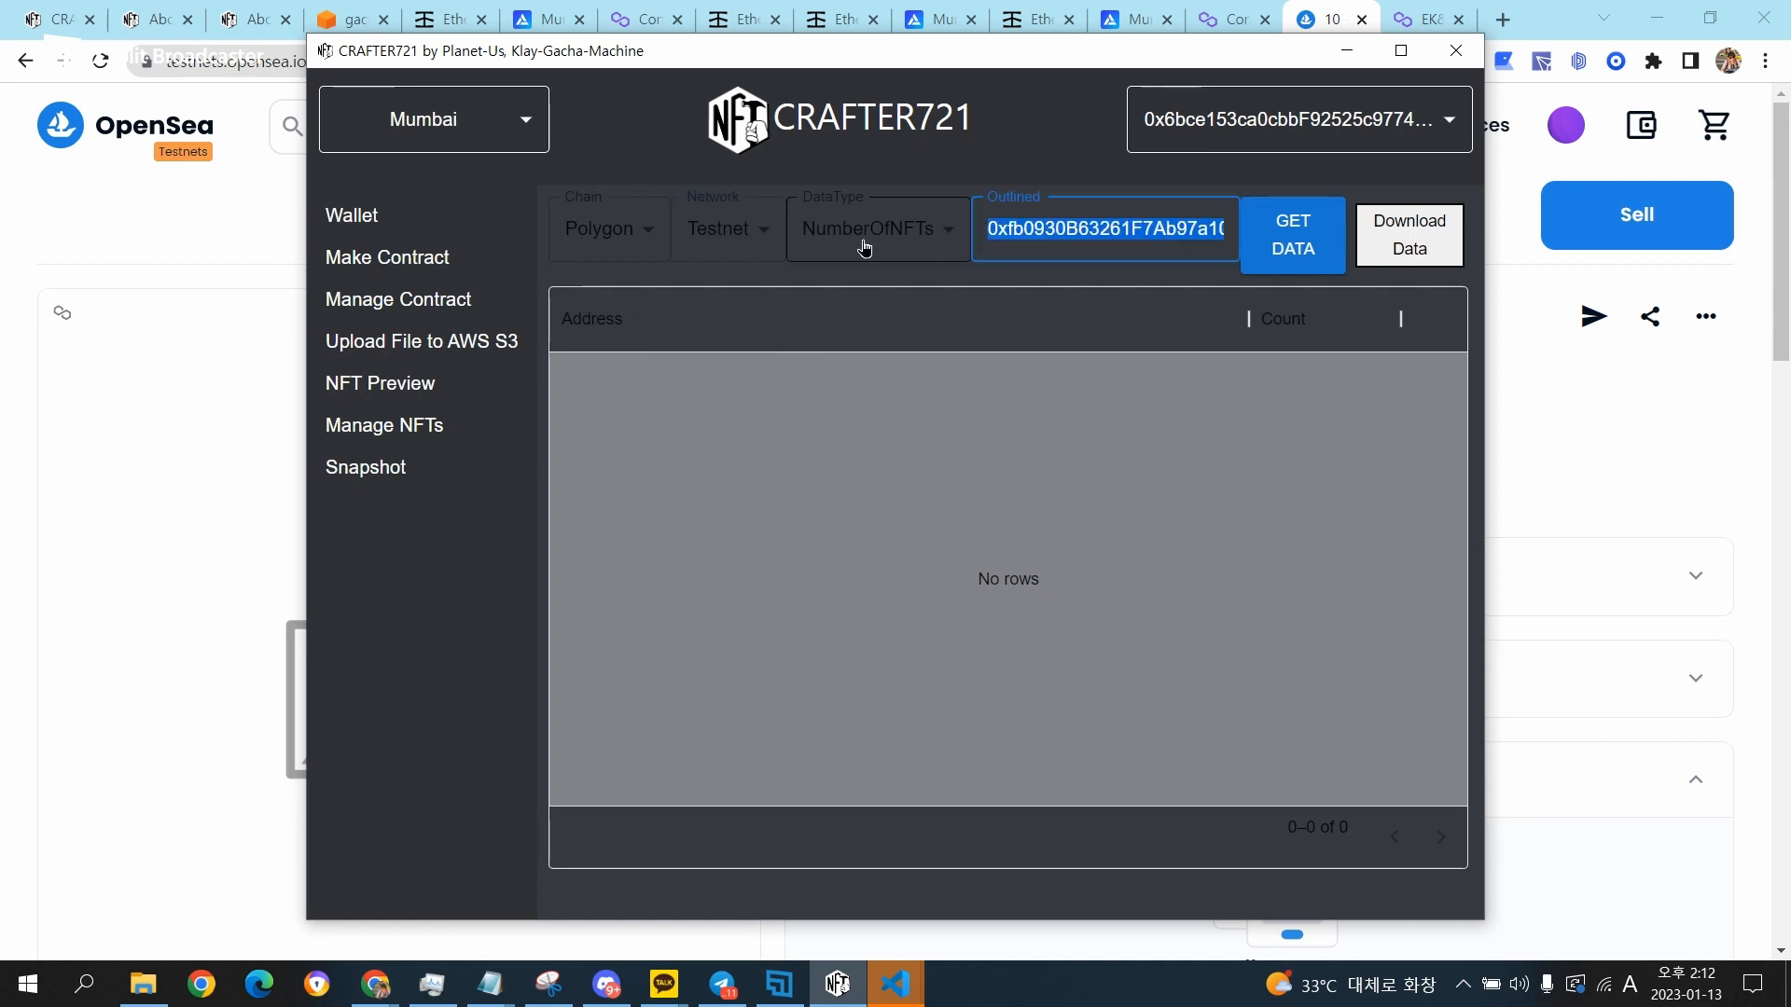
click(1106, 278)
click(1329, 250)
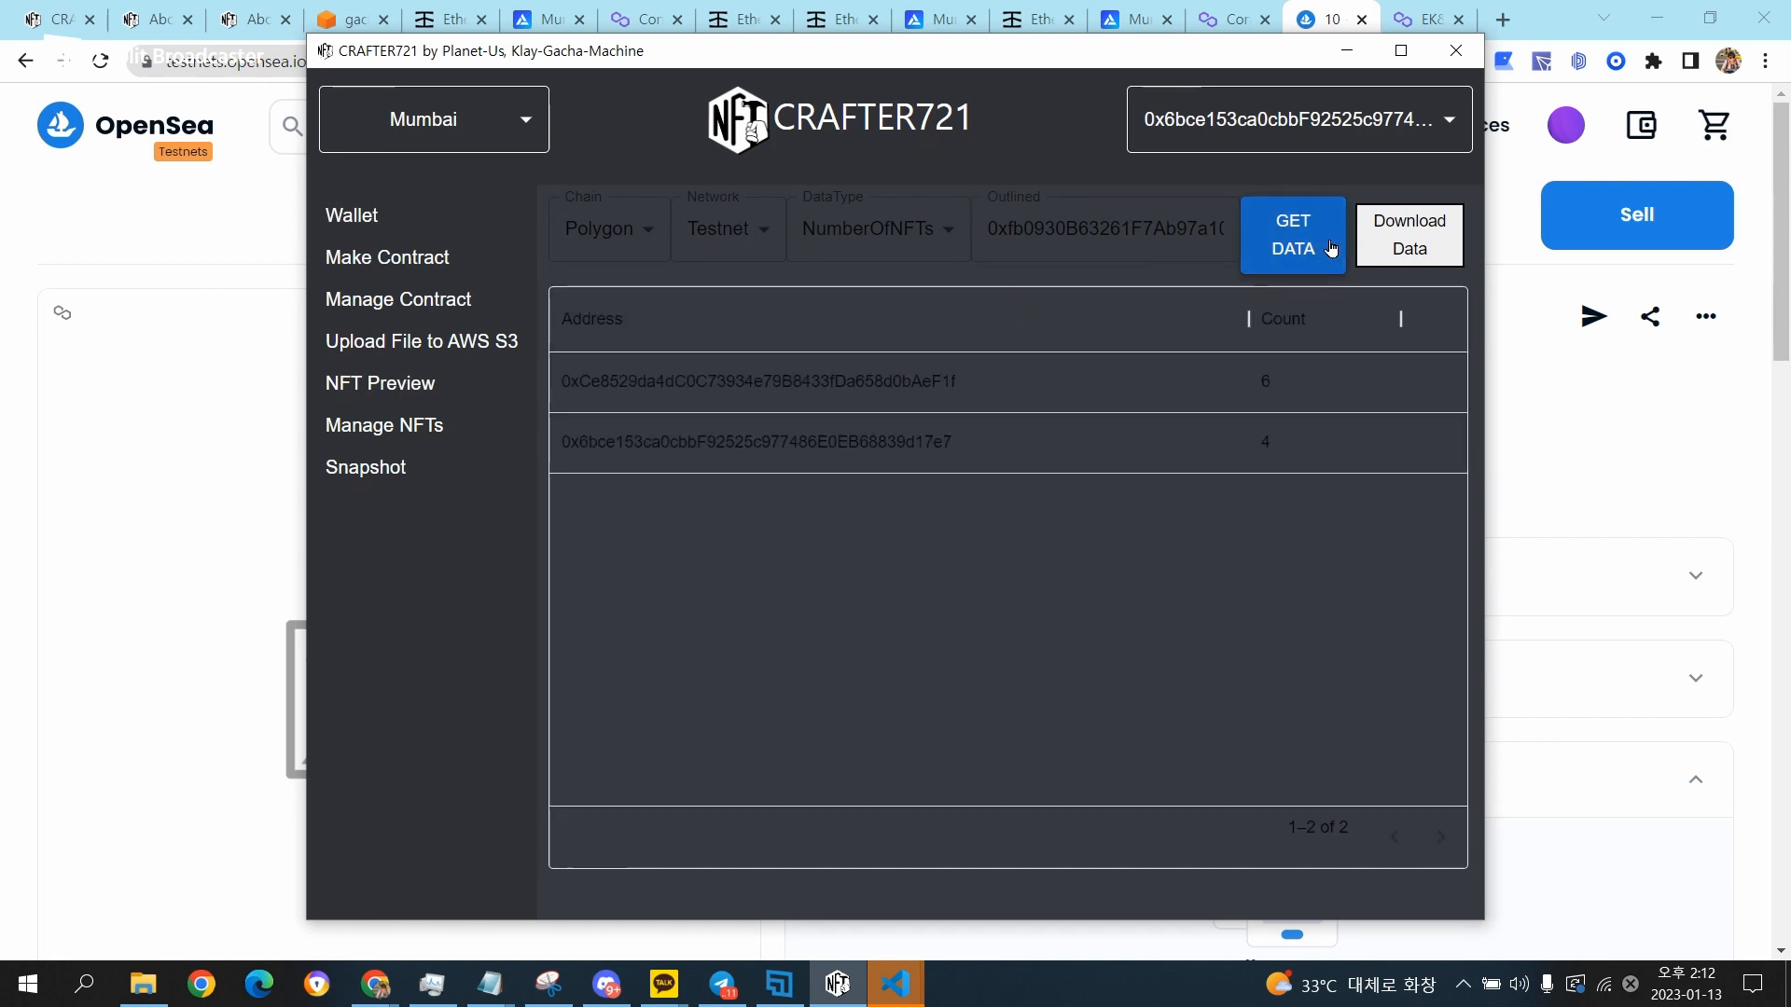
click(567, 390)
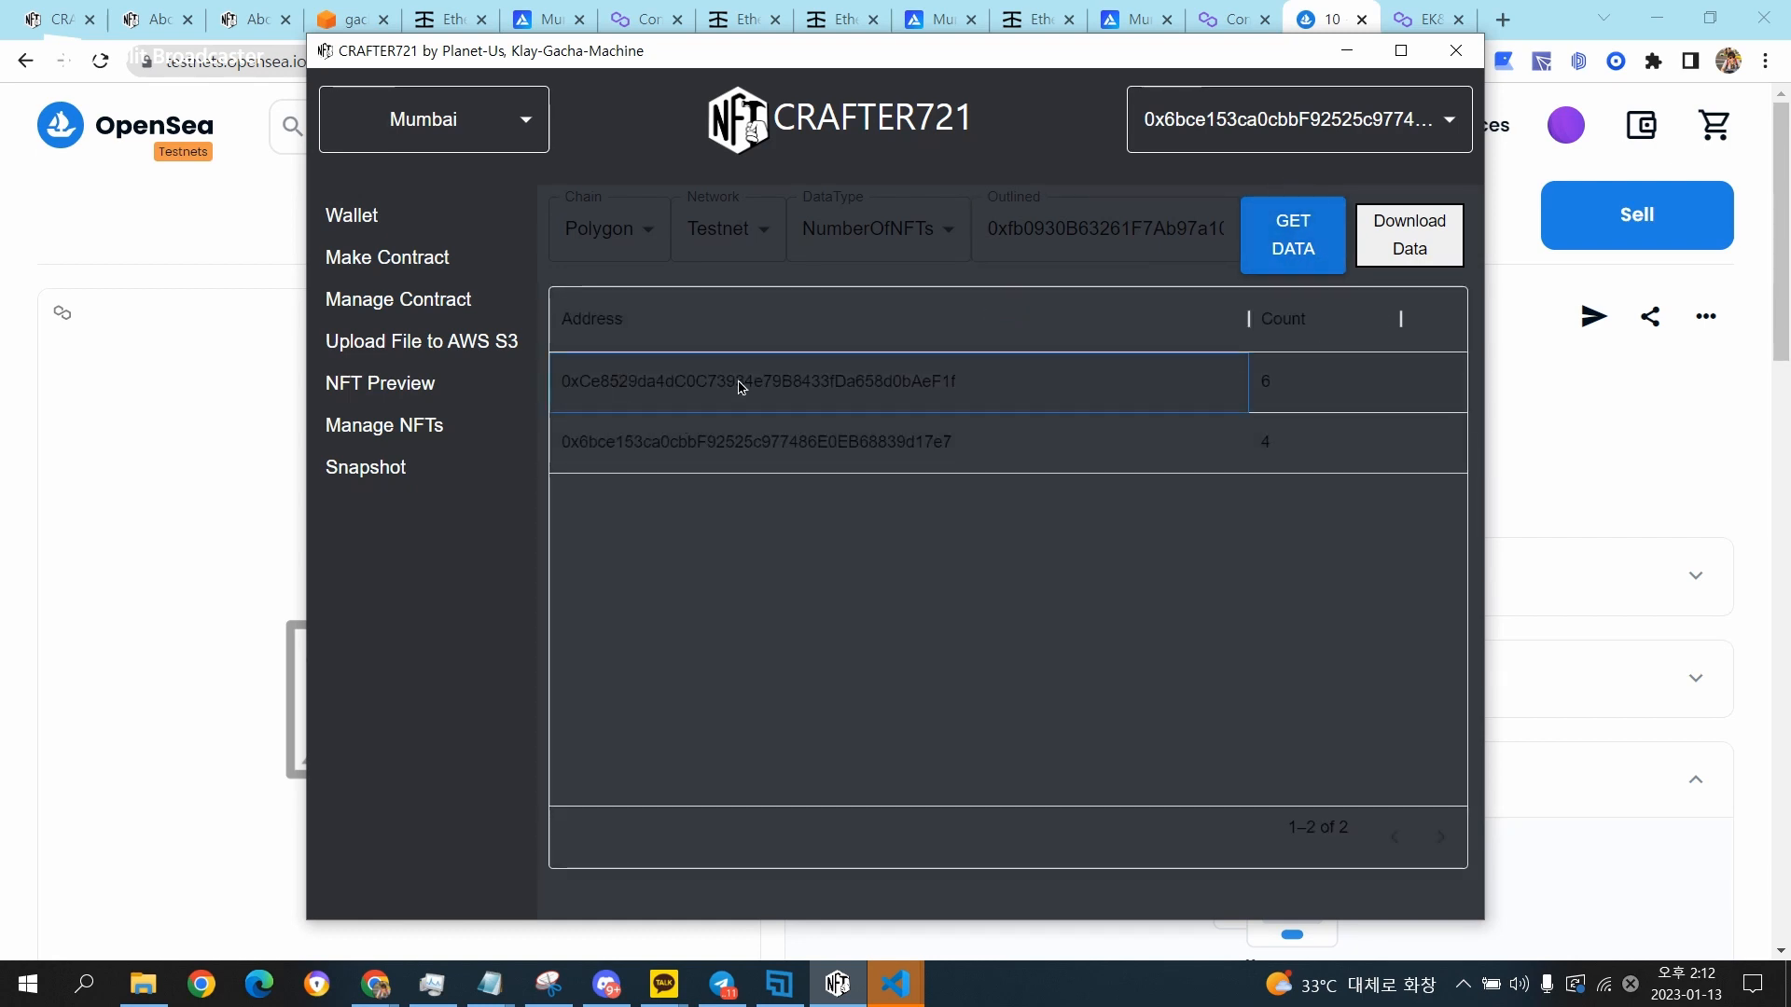
click(944, 390)
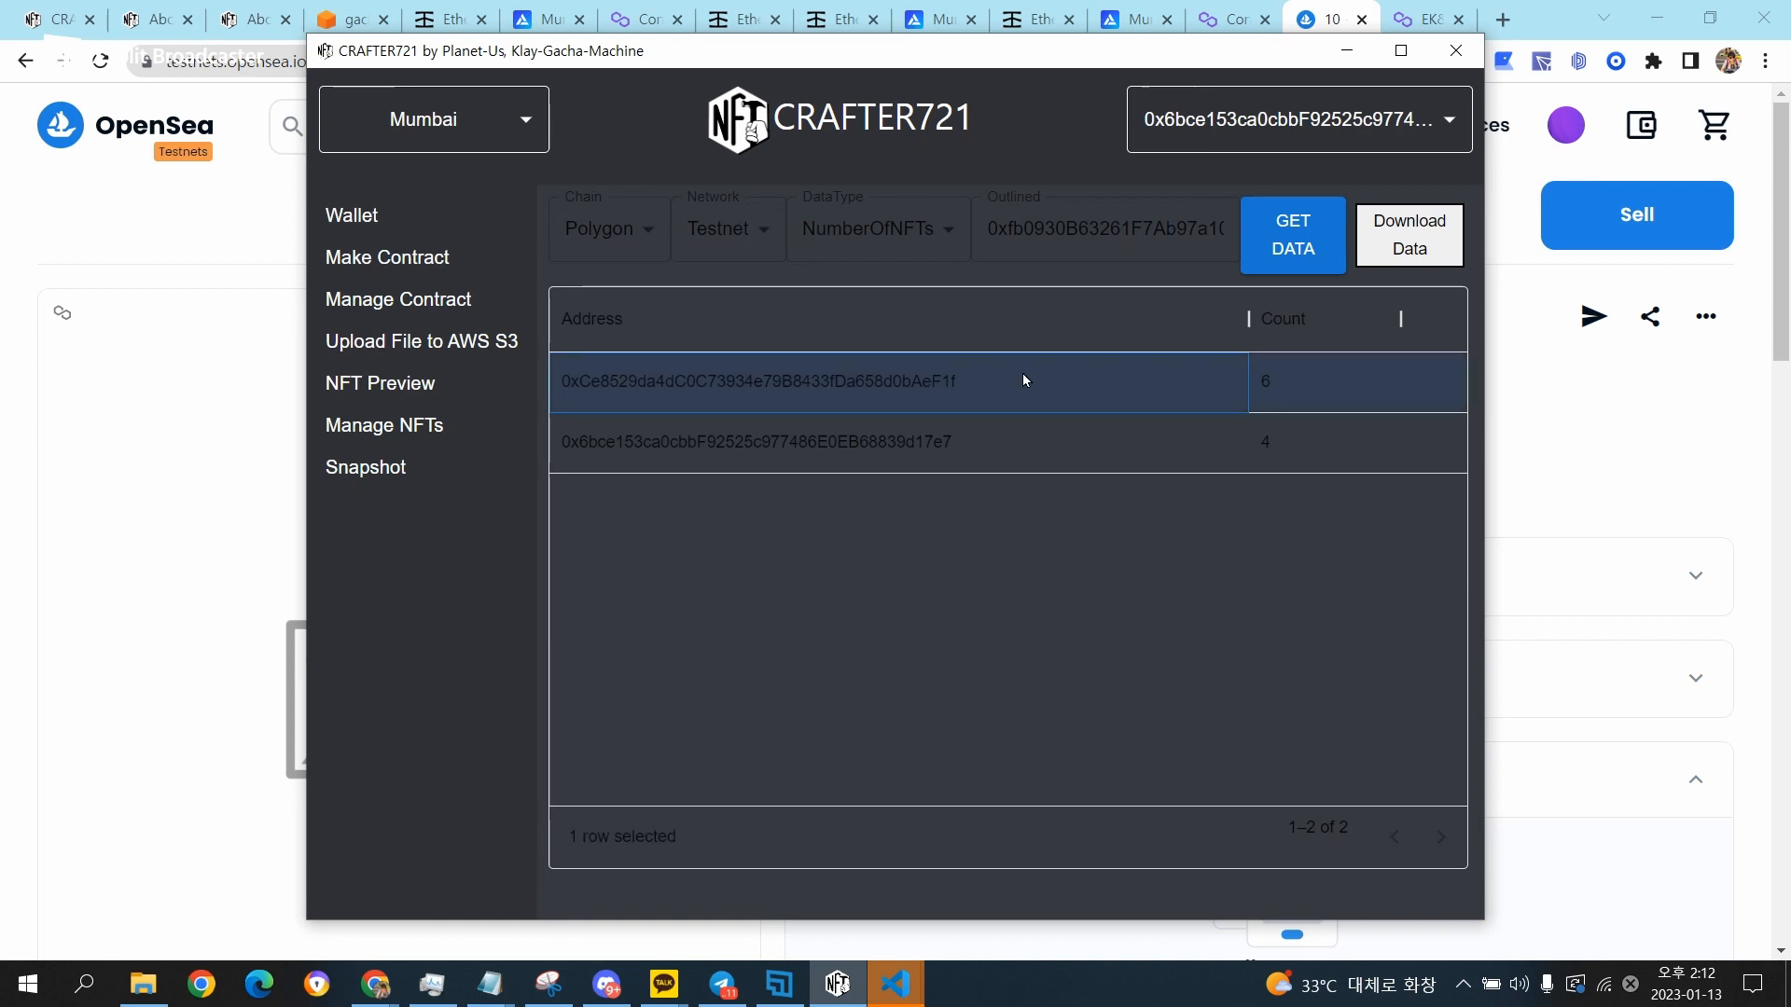
click(1265, 390)
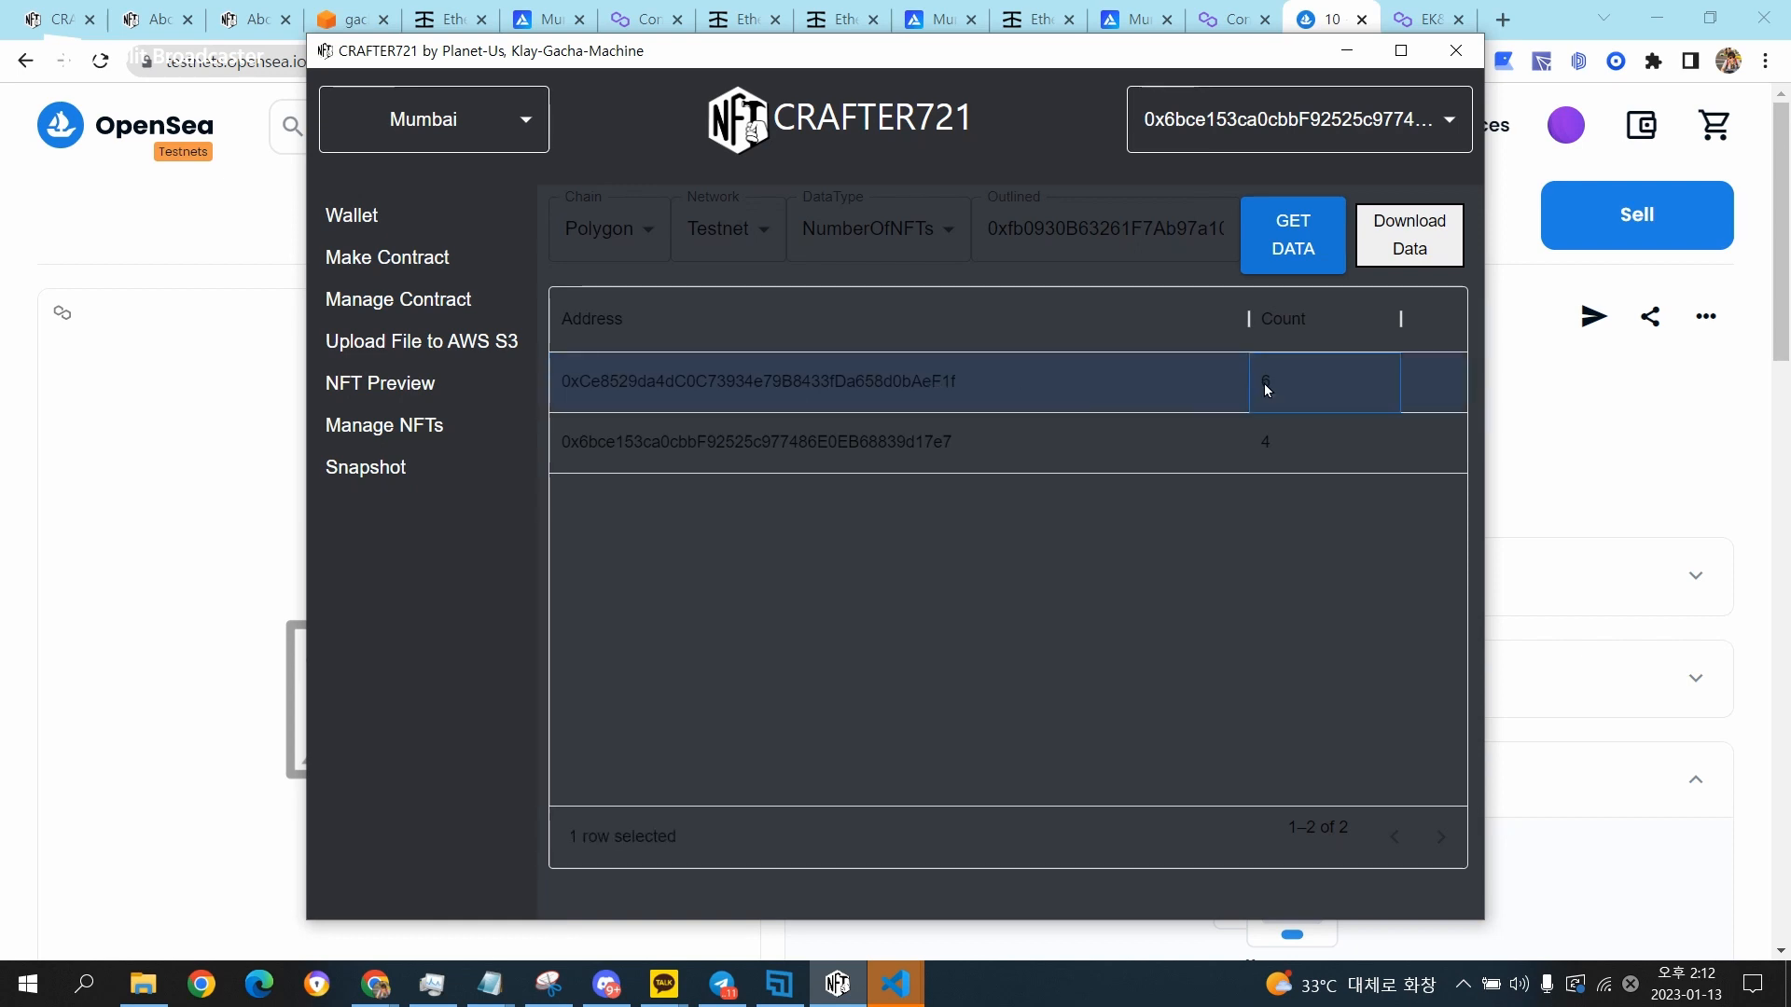
click(560, 452)
click(1377, 447)
Download the snapshot data and save it as the CSV file snapshot_wallet in the Downloads folder.
click(1423, 235)
click(1004, 591)
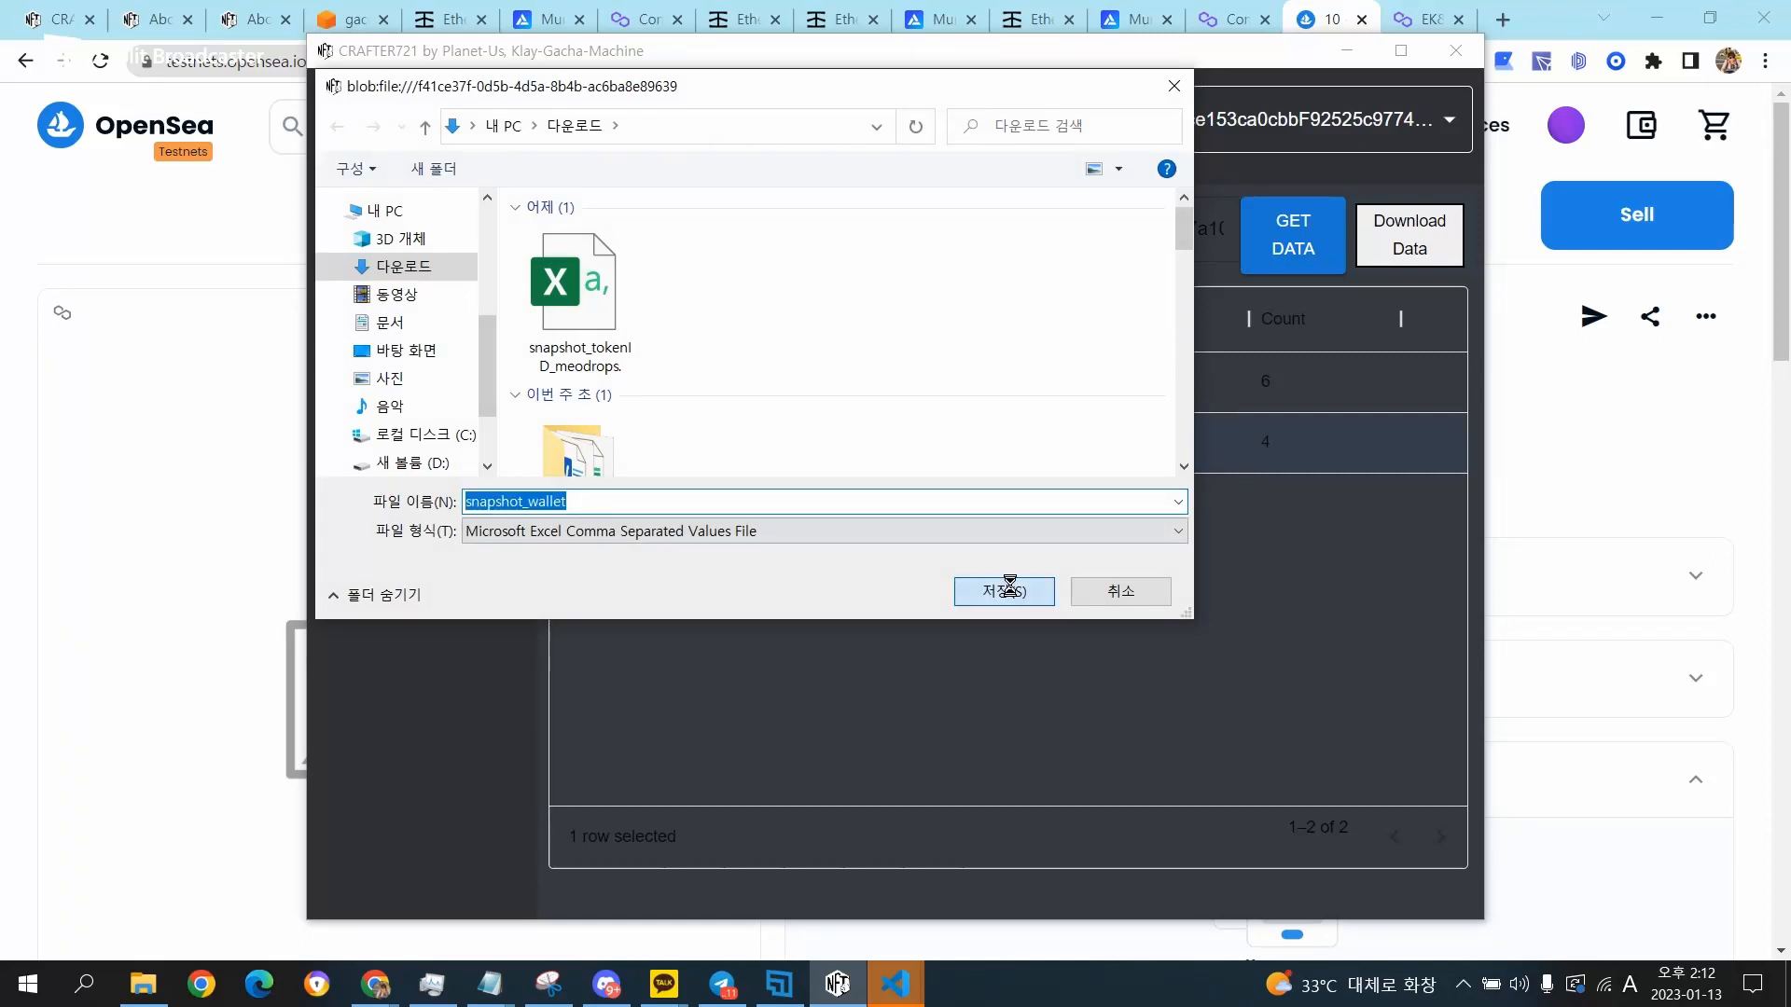
click(951, 501)
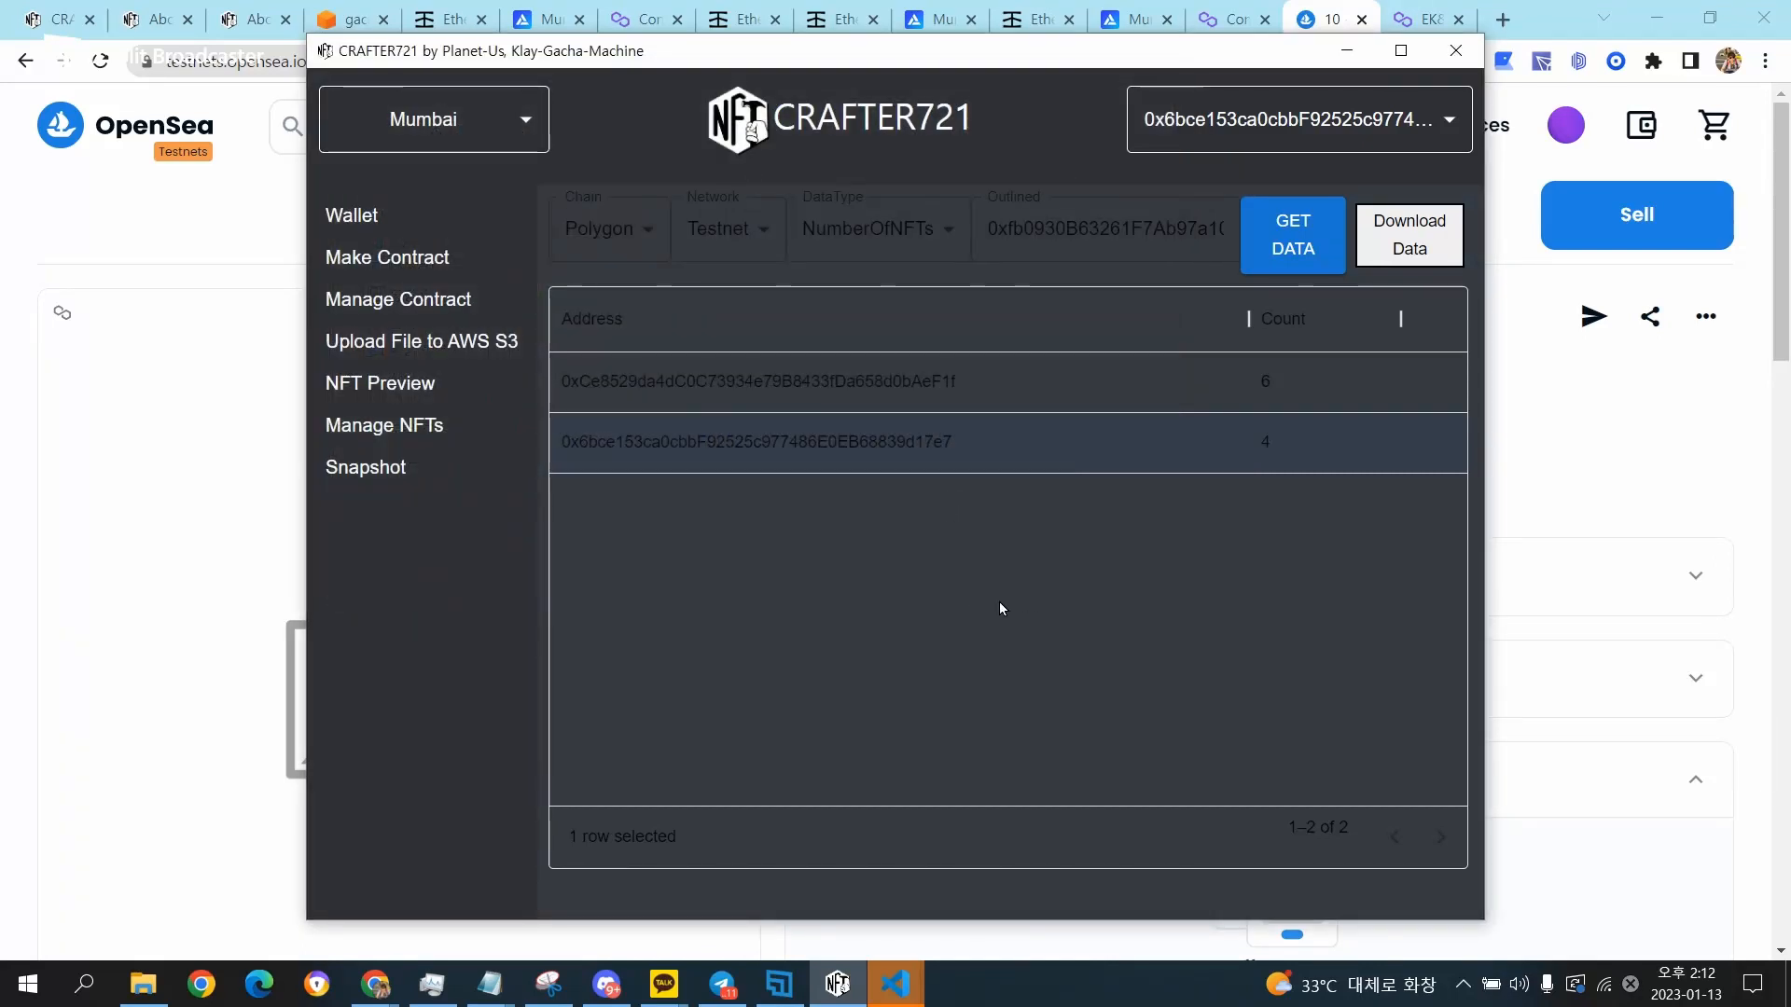
Open the downloaded snapshot_wallet file in Excel, maximize it and widen the address column to show the full wallet addresses.
click(140, 986)
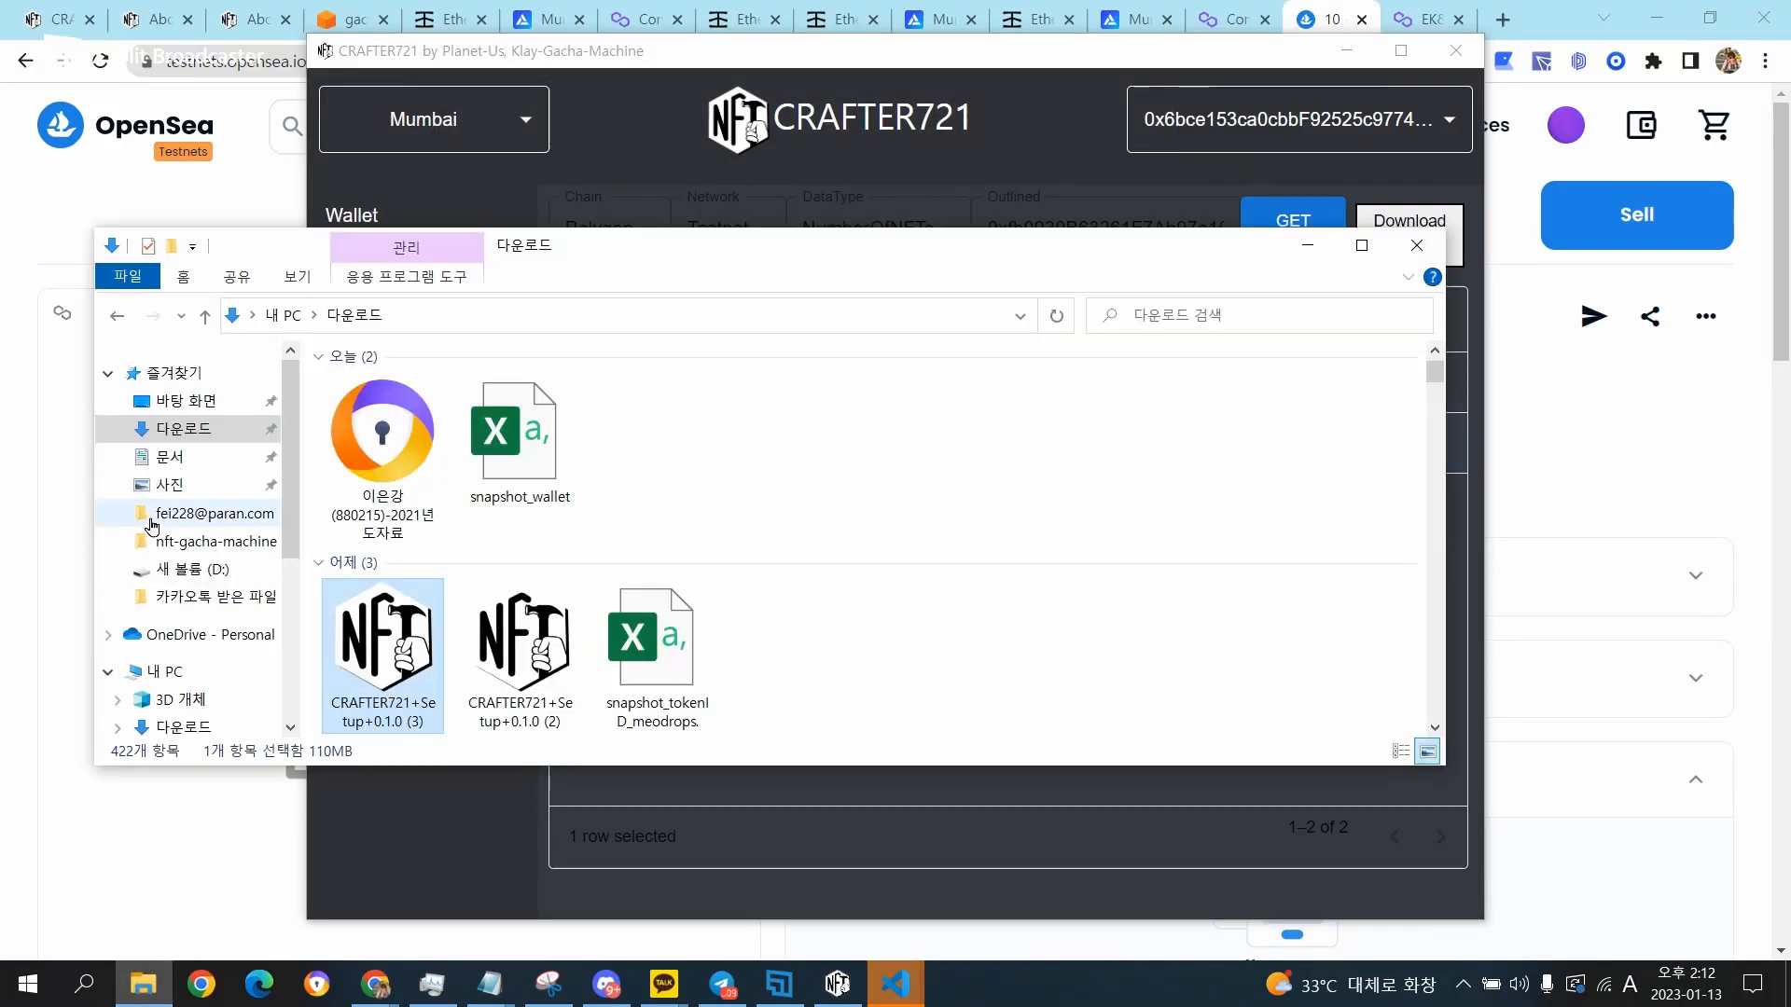
double_click(546, 469)
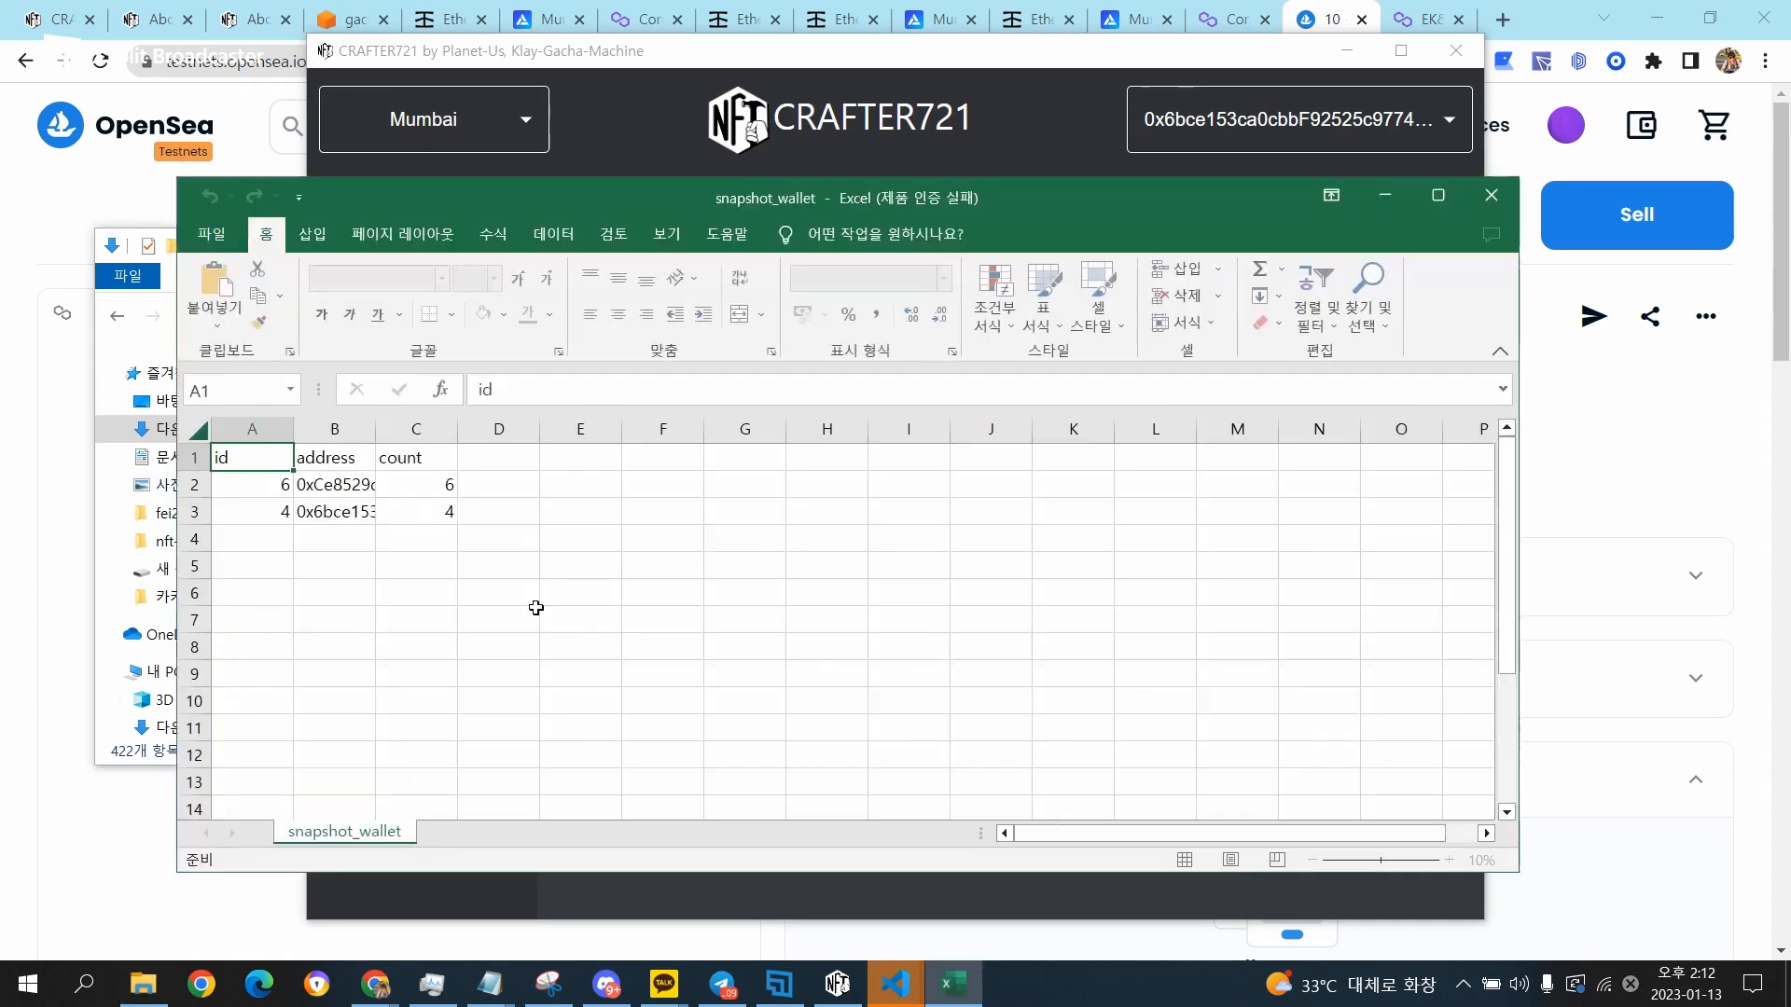
click(1449, 207)
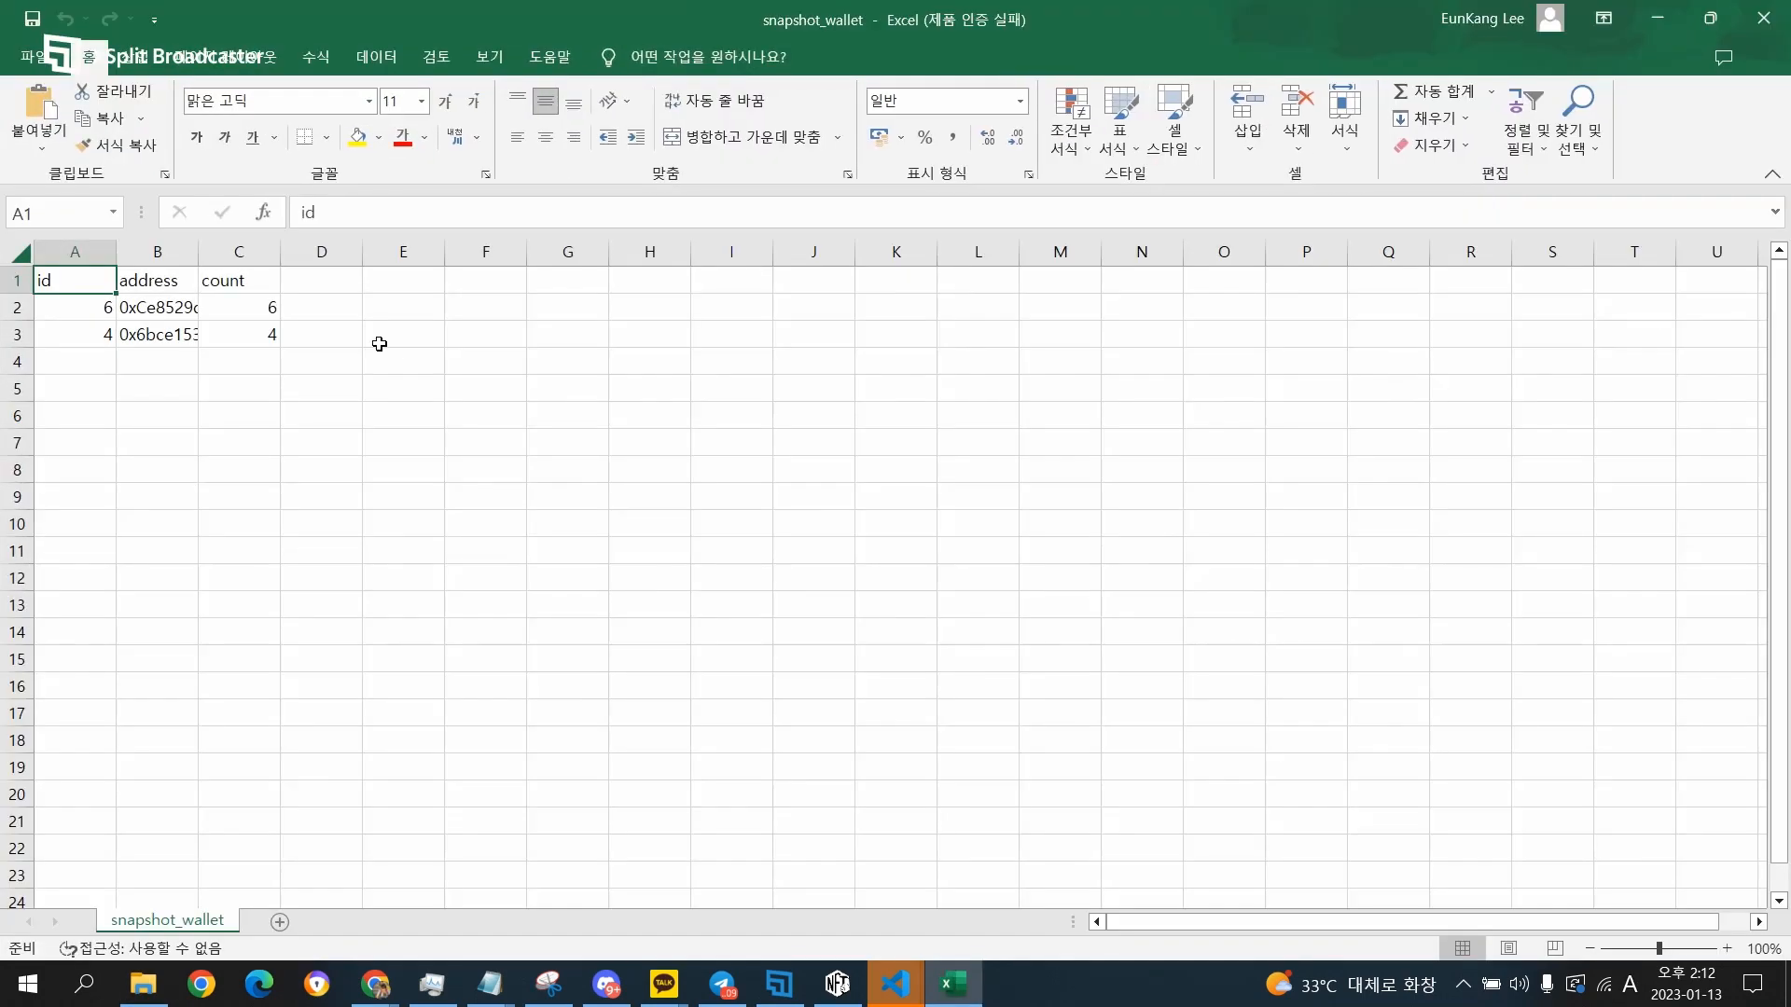
double_click(189, 252)
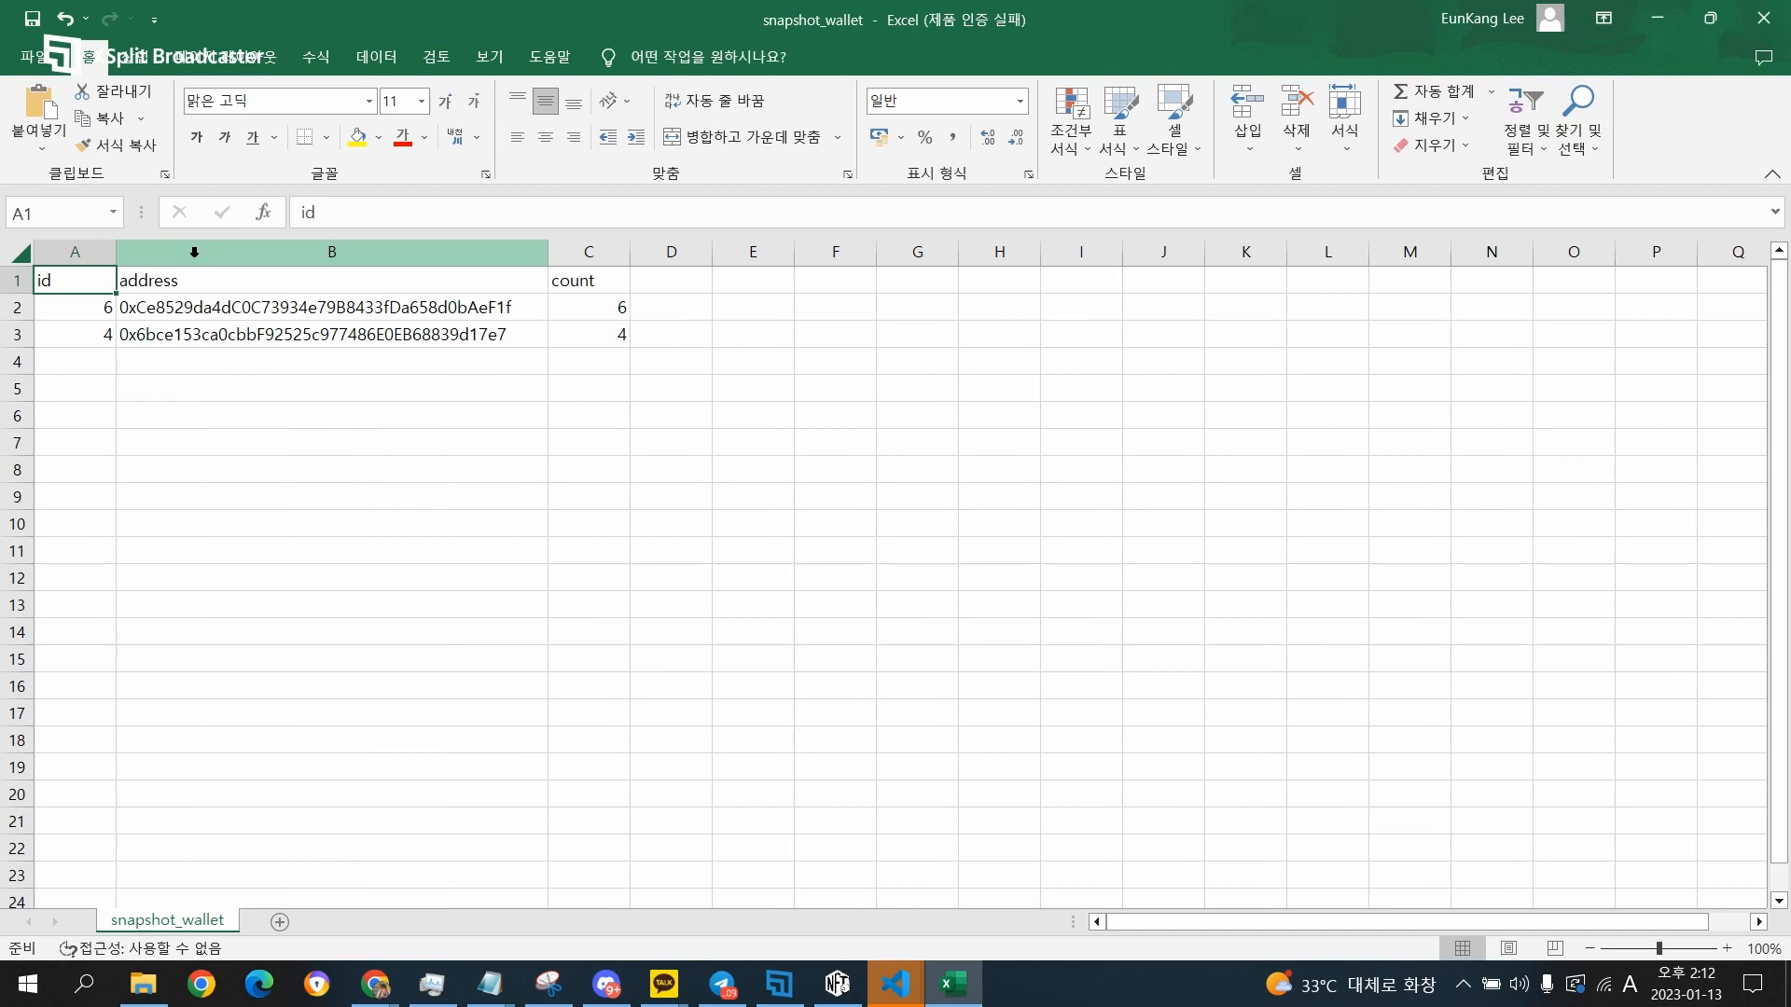
click(224, 384)
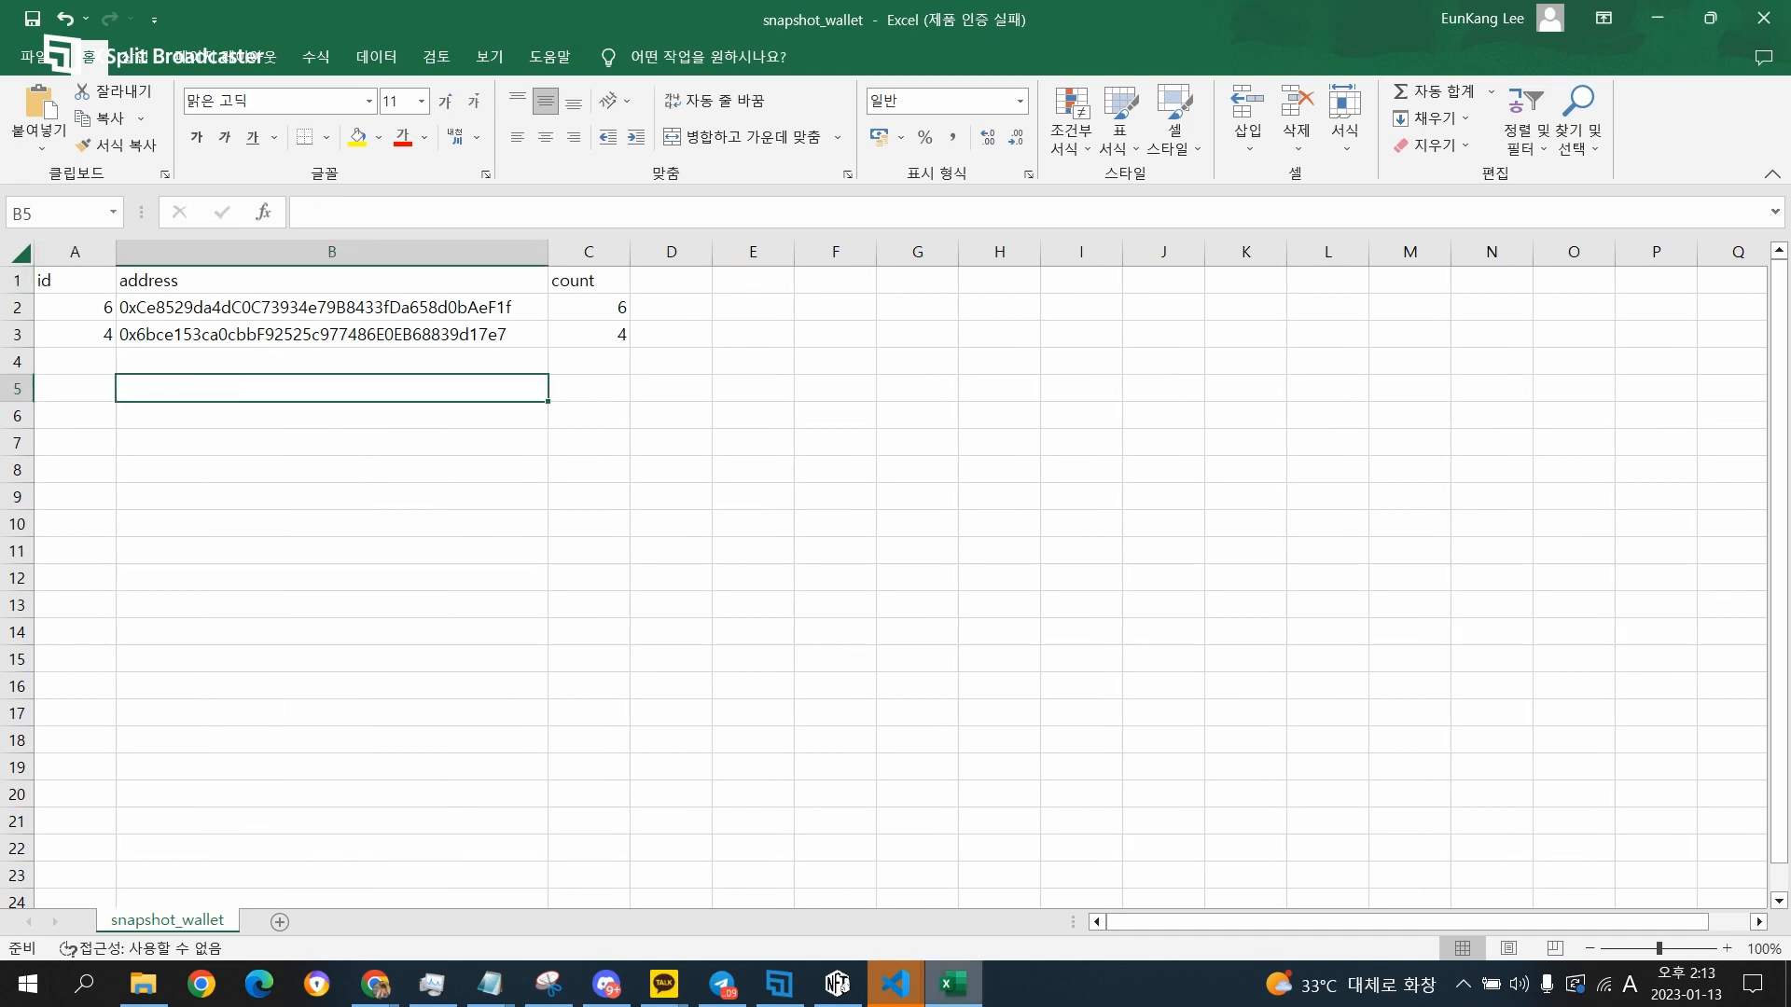
Switch back to CRAFTER721, change the snapshot data type to the token ID list and get the data.
click(837, 984)
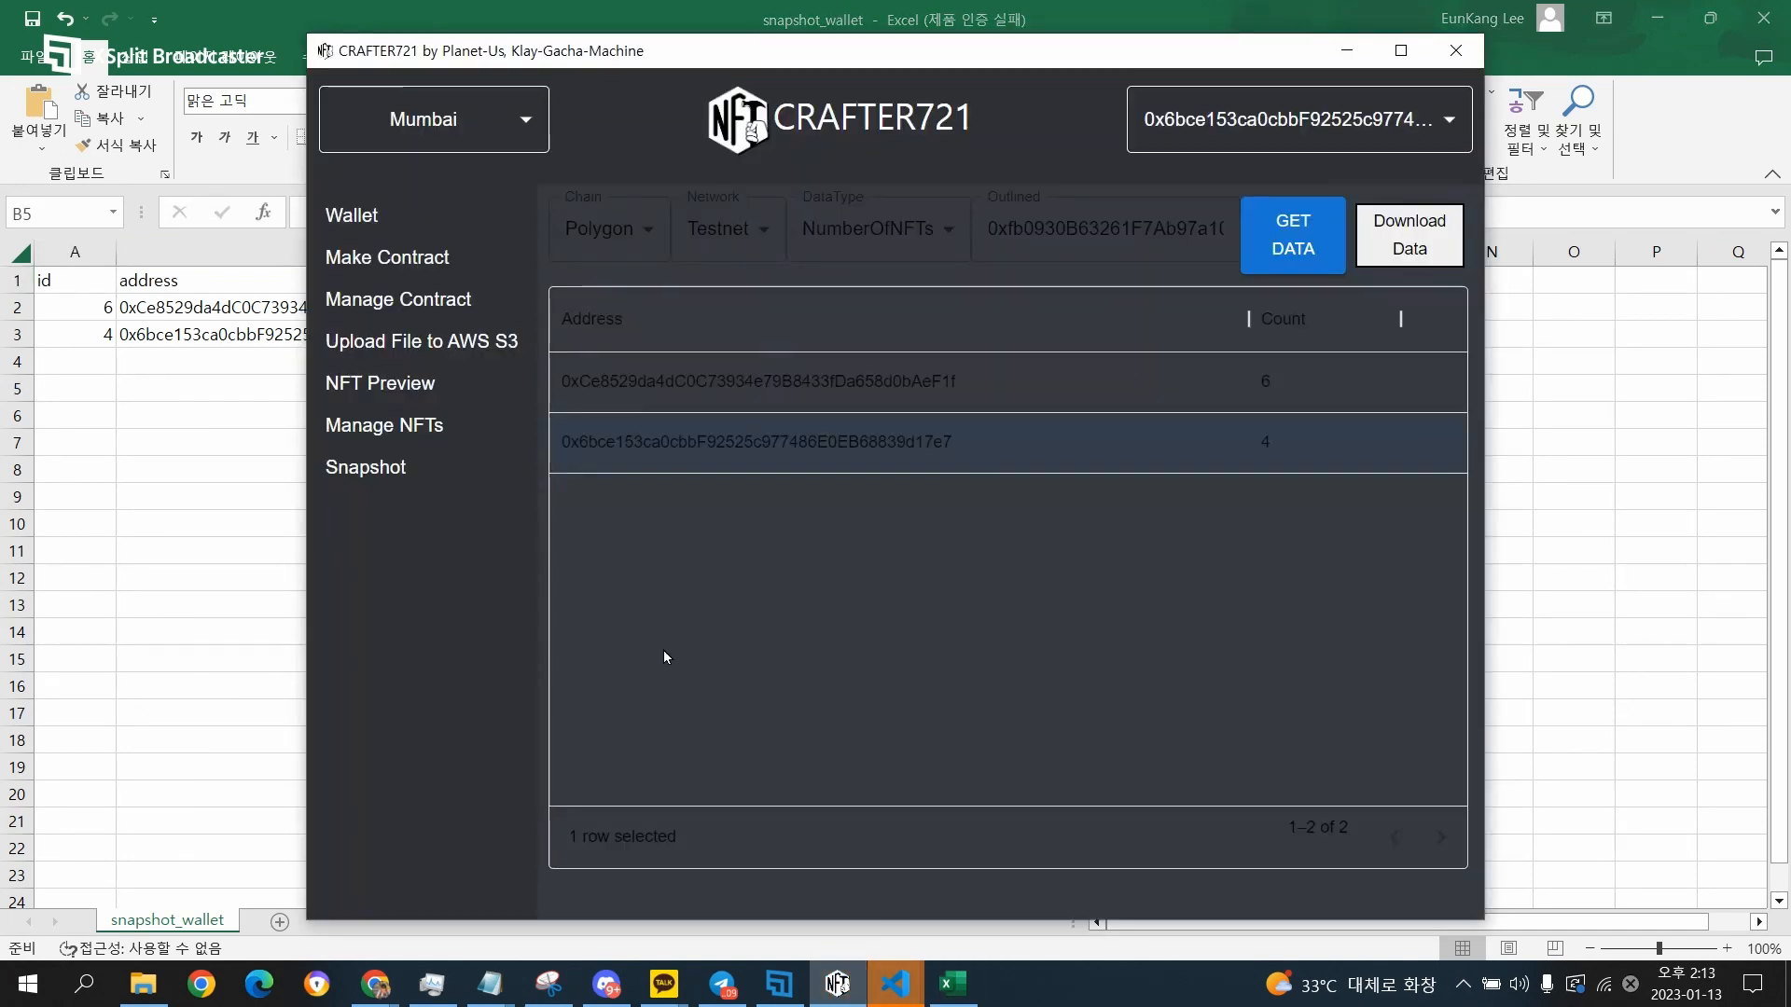
click(919, 244)
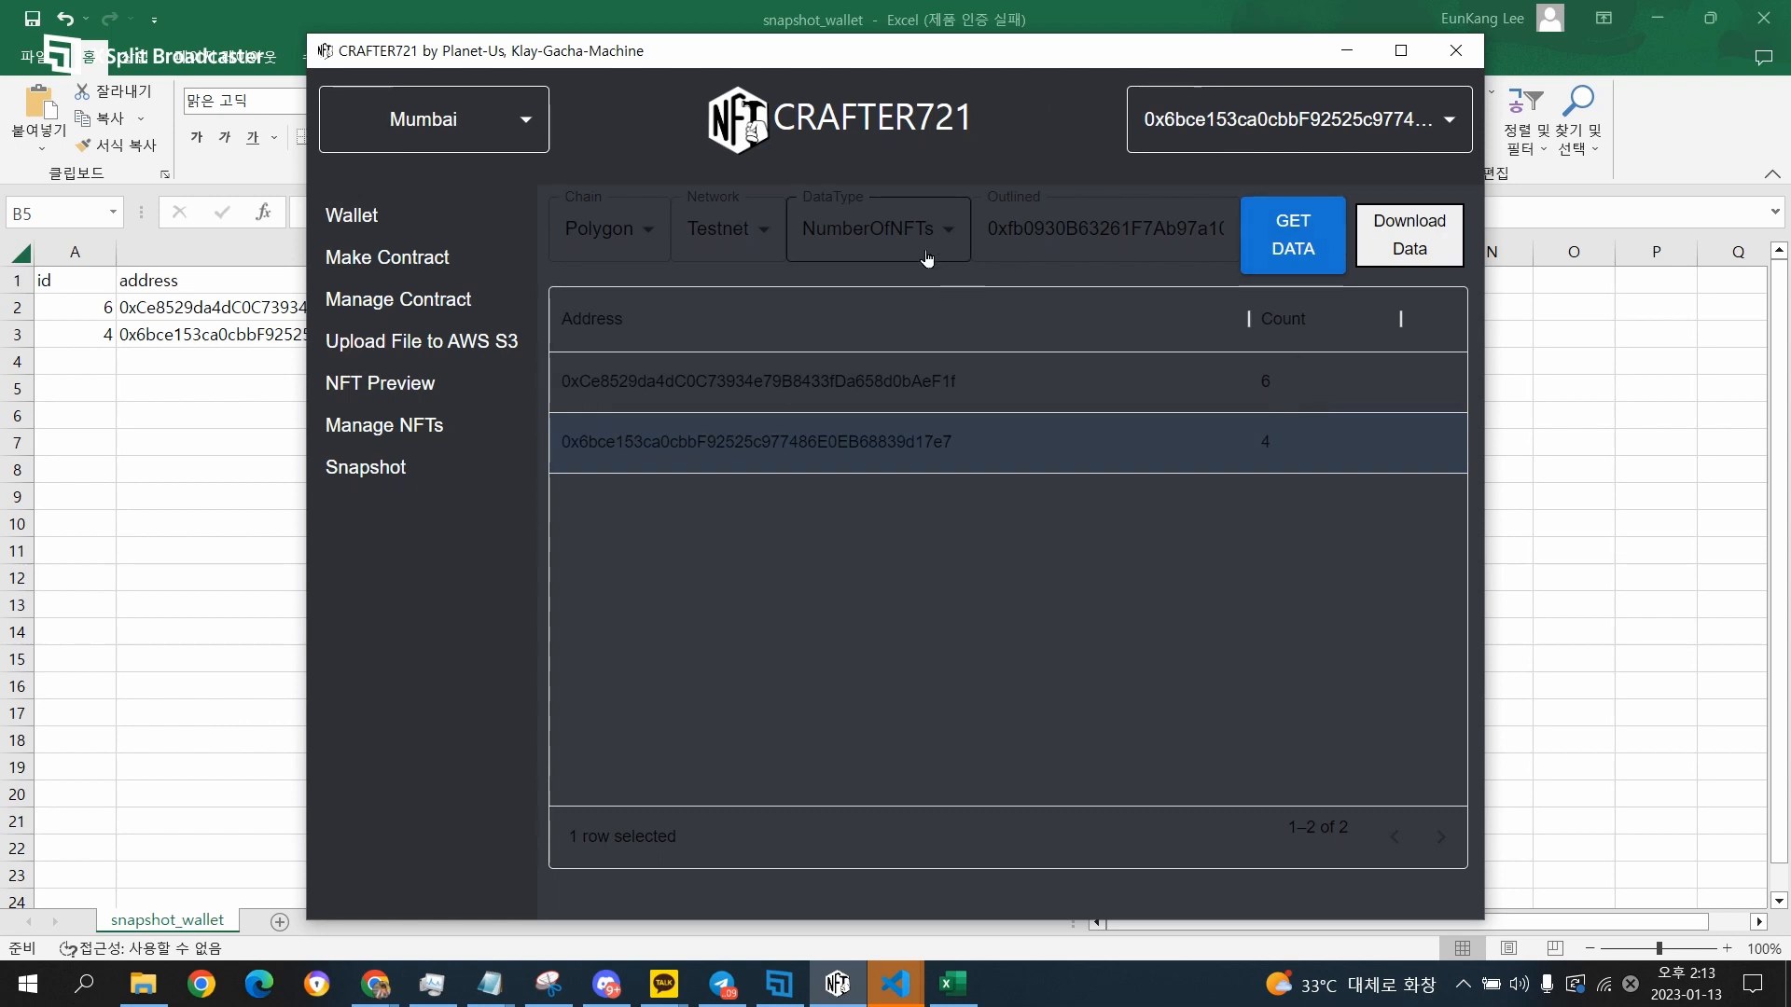
click(895, 336)
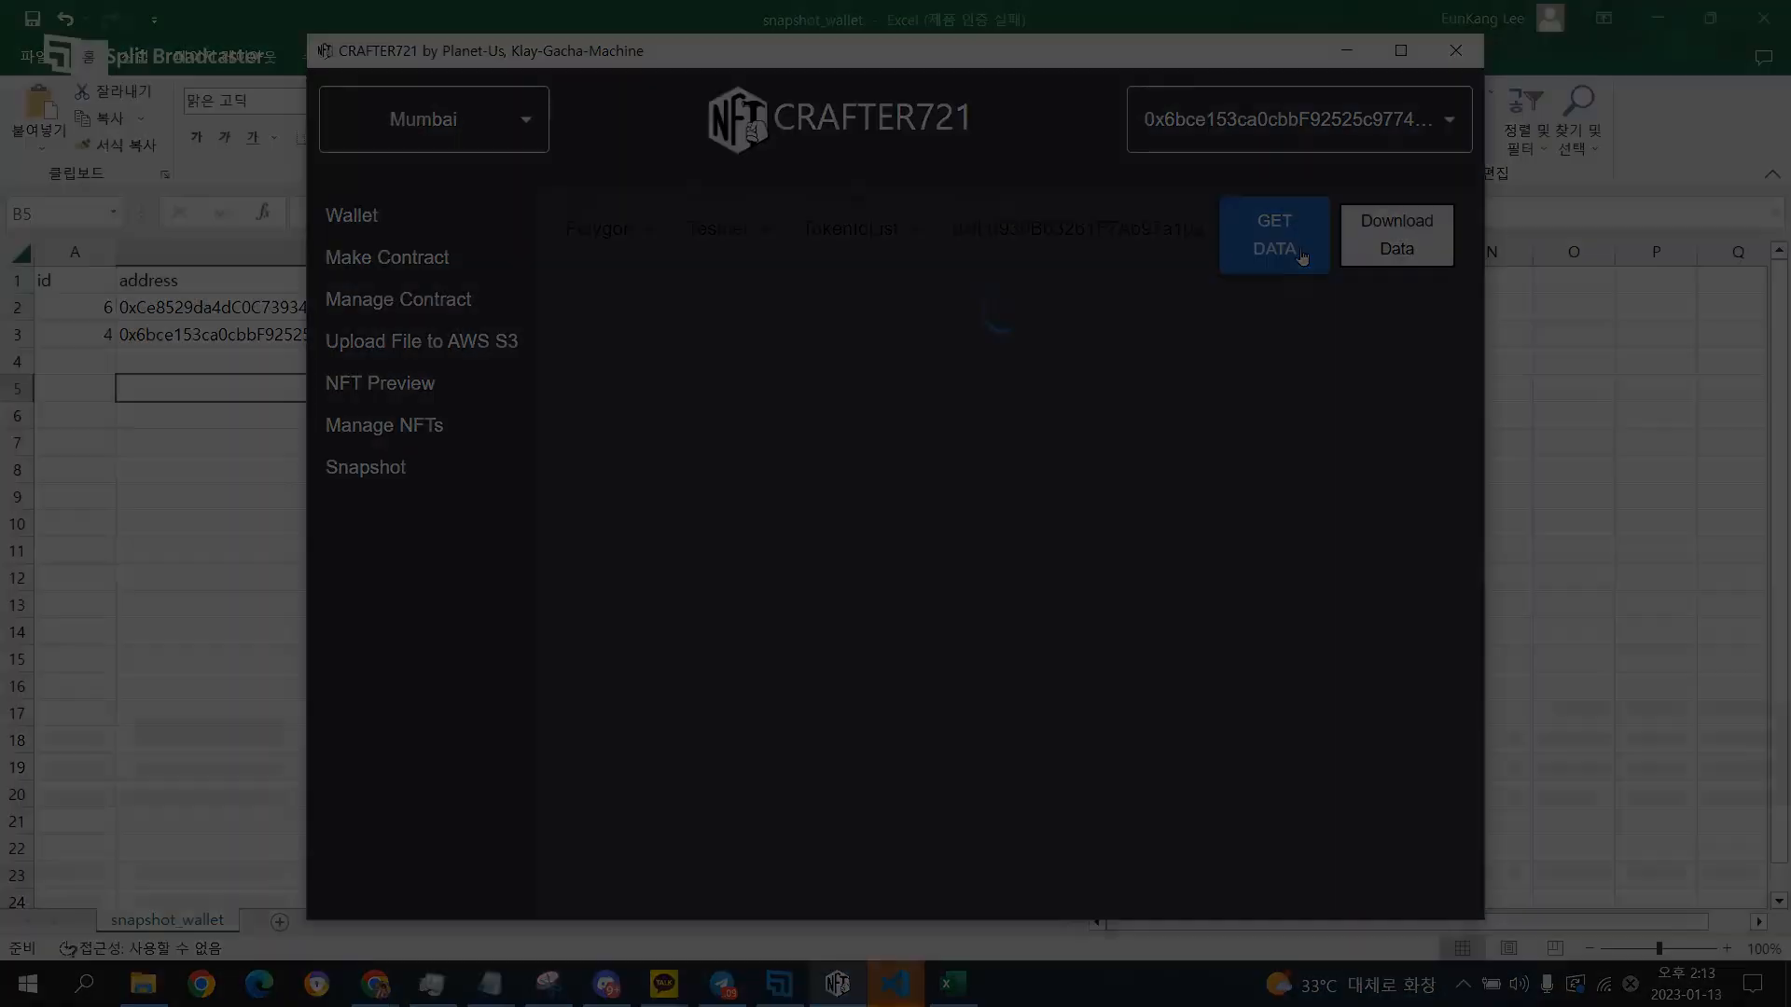